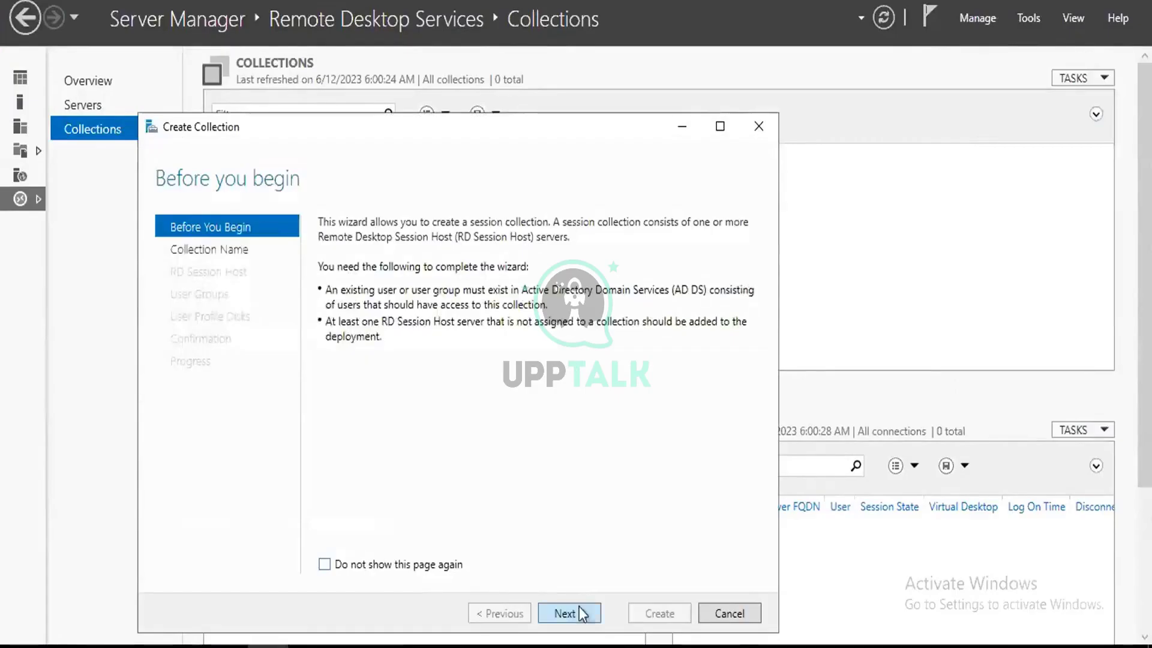
Name the collection PSMsession and add EC2AMAZ-SGIPJOU as its session host, then view the course slides.
click(577, 611)
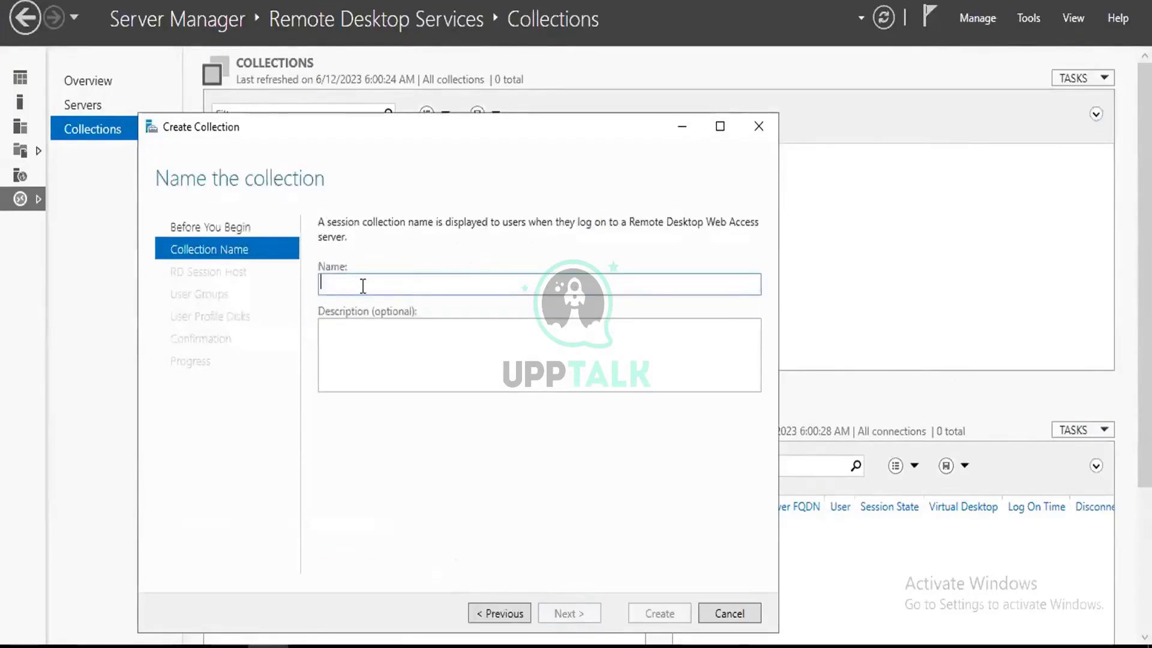
text(PS)
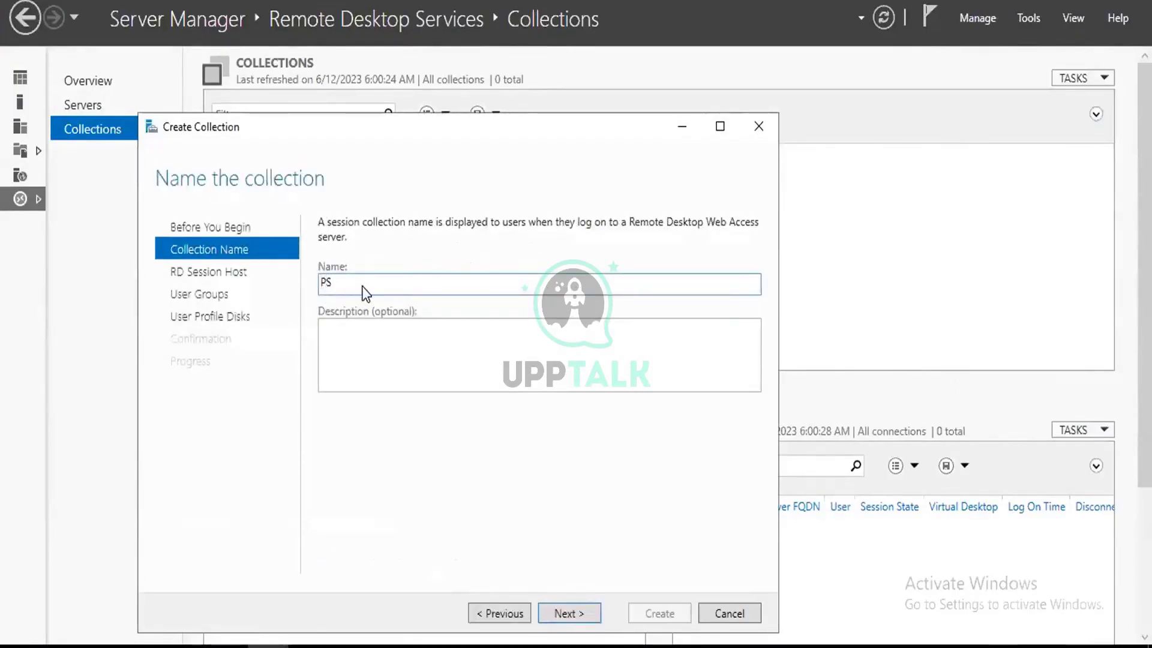
text(Msession)
click(408, 352)
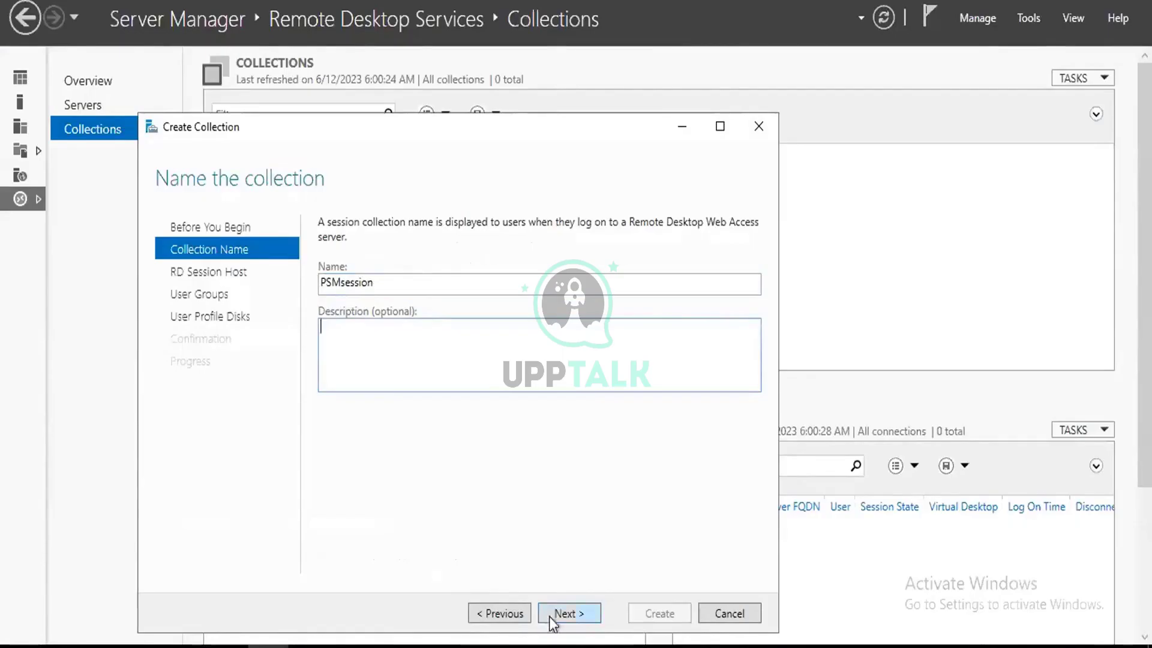
click(570, 612)
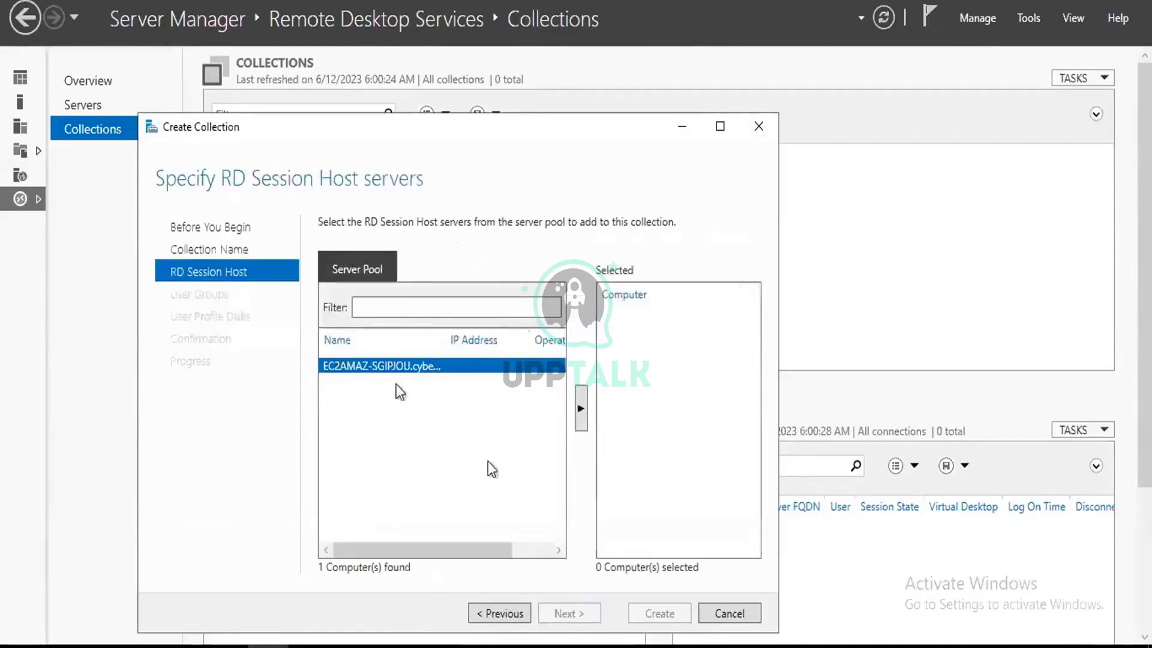
double_click(399, 367)
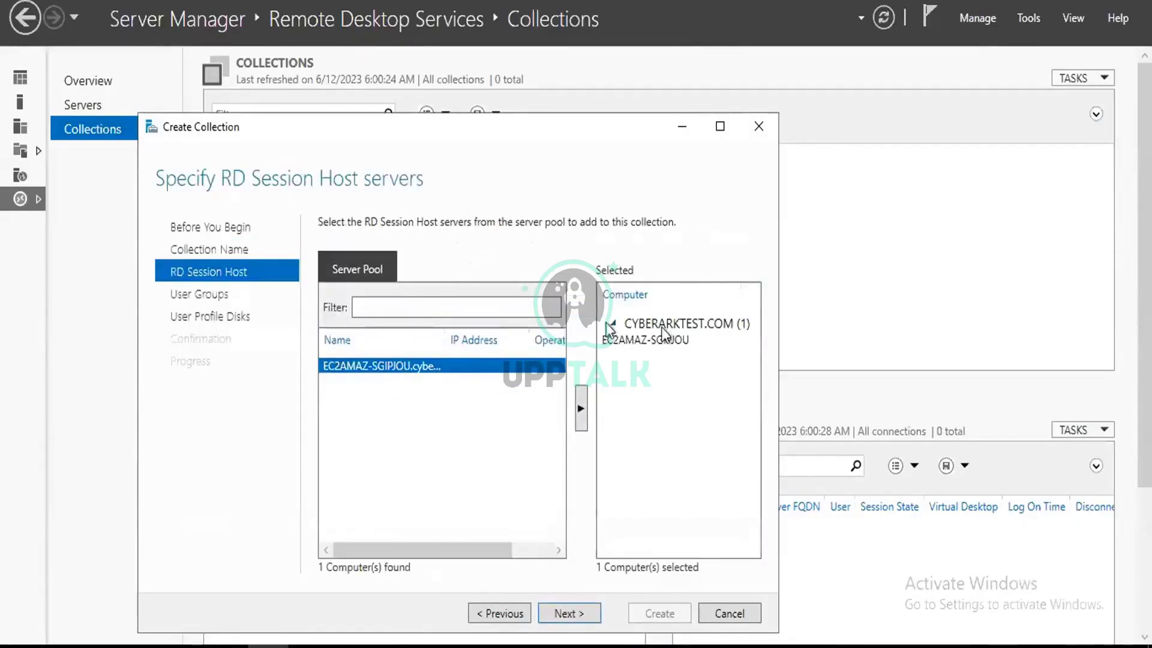
click(567, 613)
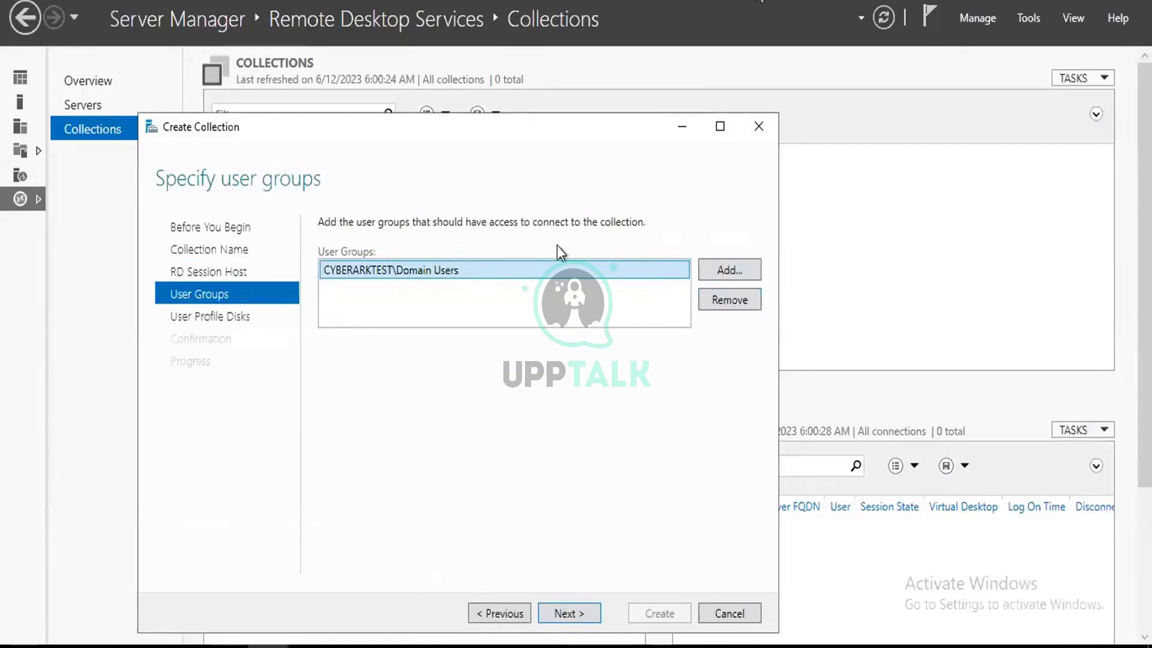
click(361, 644)
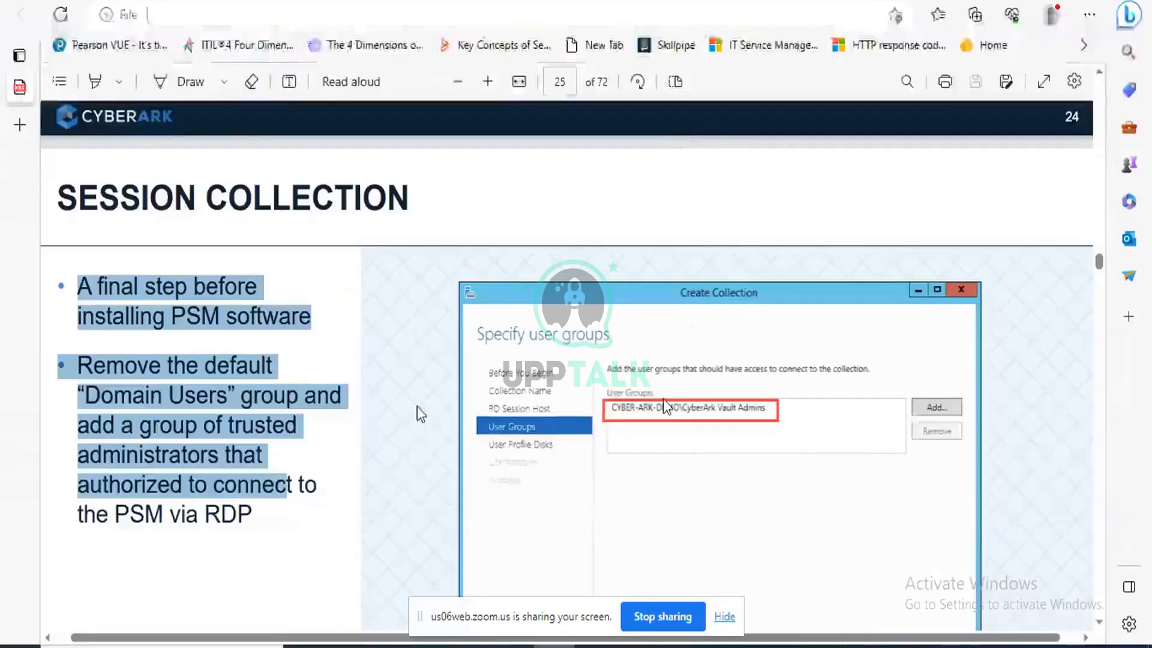
click(350, 349)
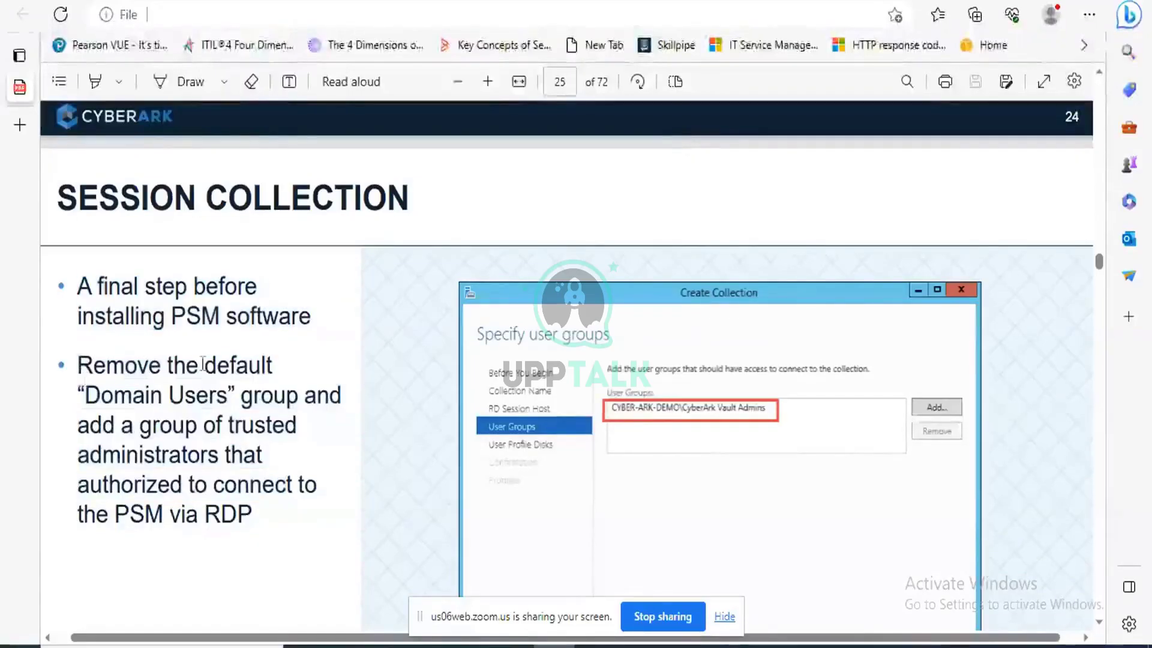
drag(85, 396, 216, 396)
click(96, 426)
drag(89, 425, 270, 528)
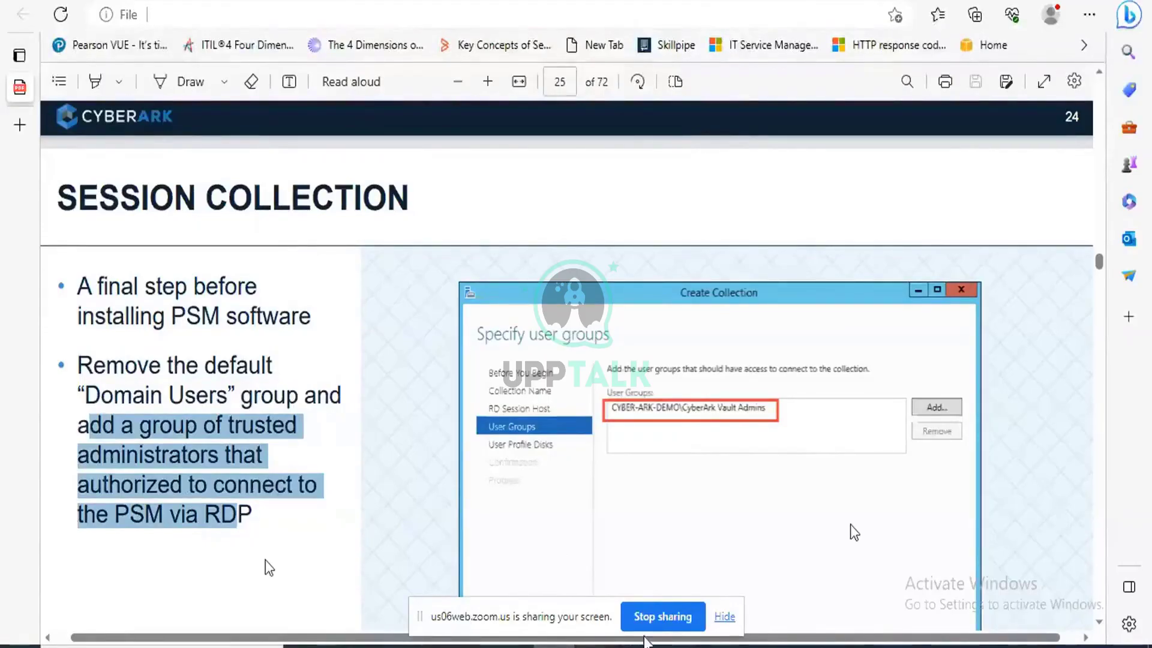
mouse_move(678, 645)
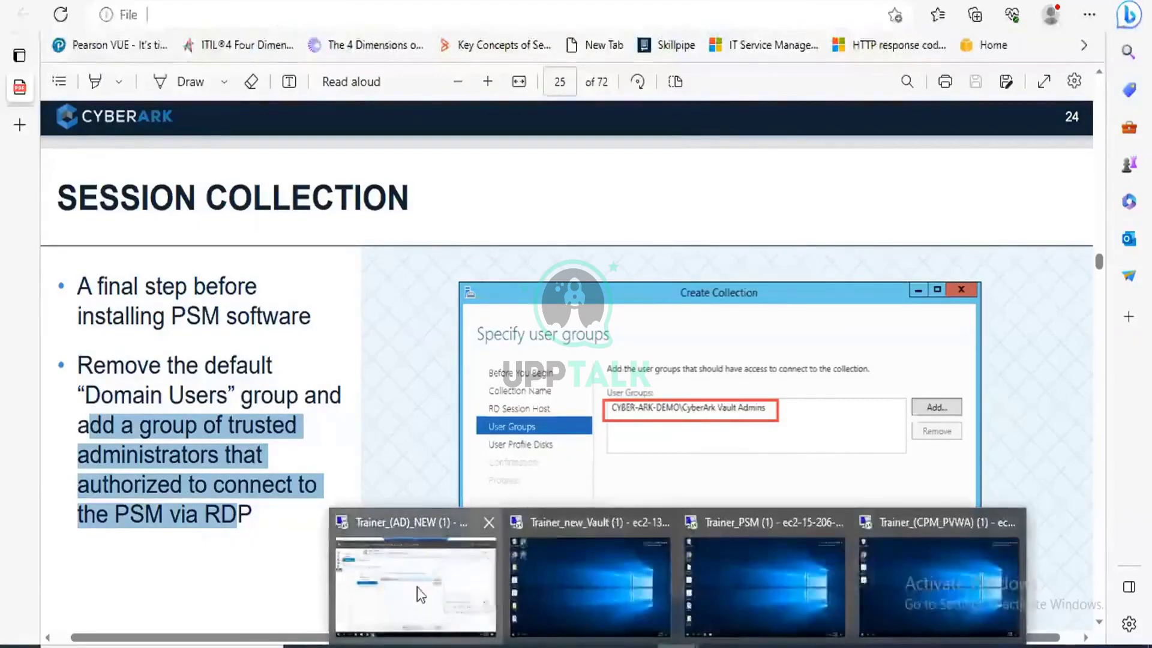
click(416, 587)
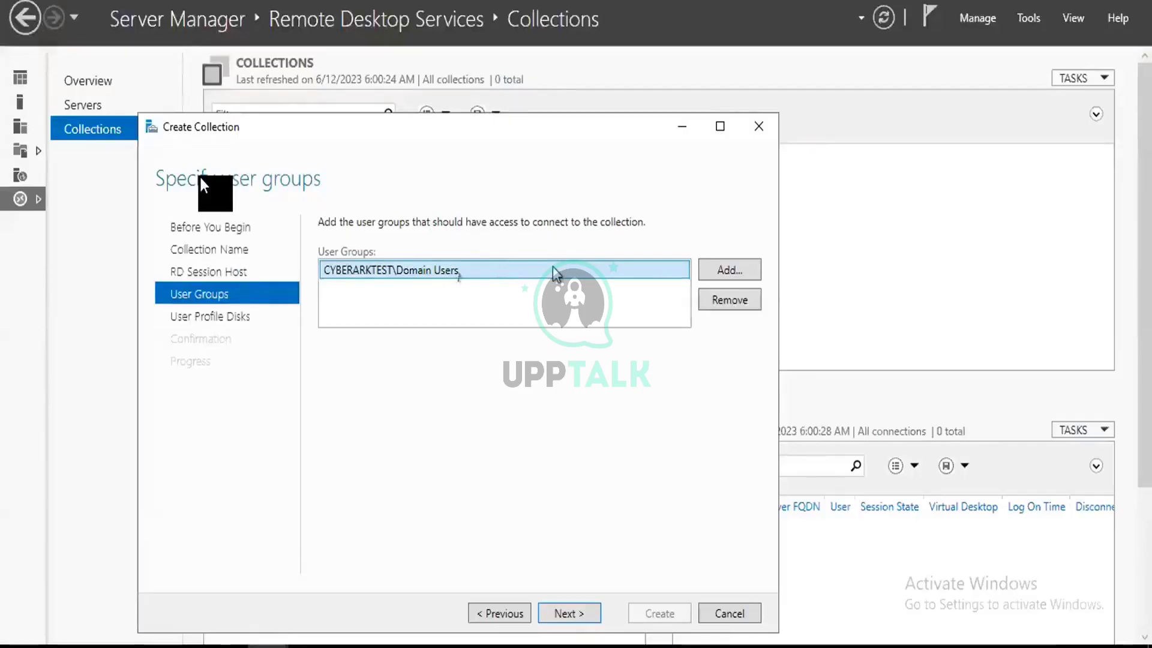
Remove Domain Users from the allowed groups and try adding Cyberark Vault Admins instead.
click(724, 302)
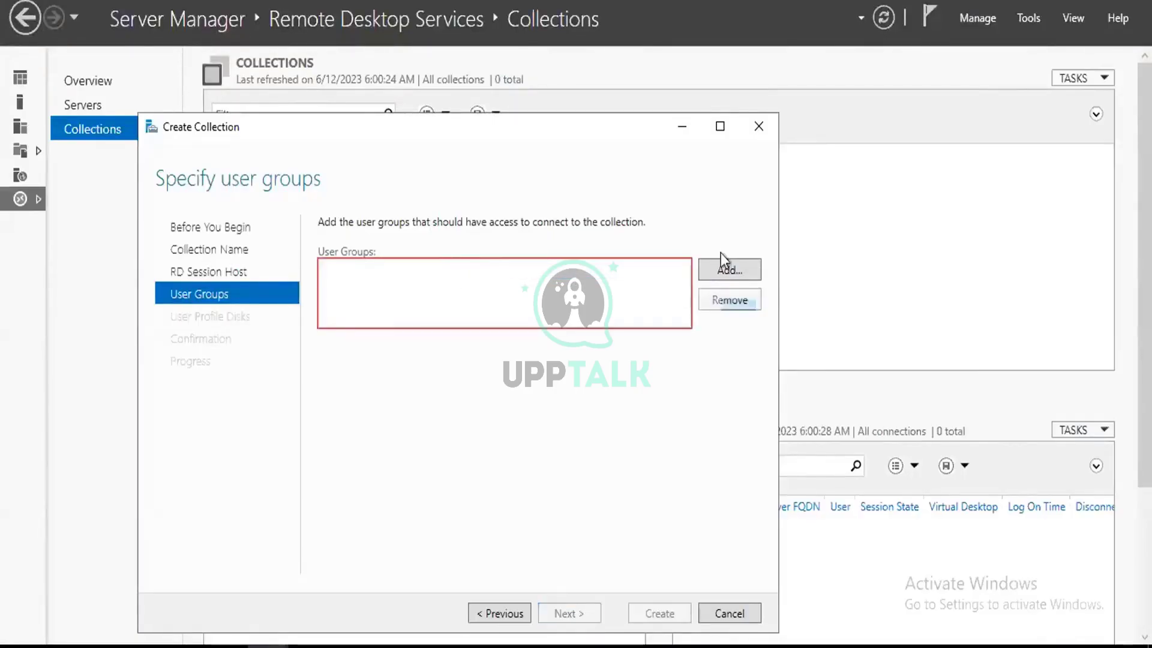
click(727, 270)
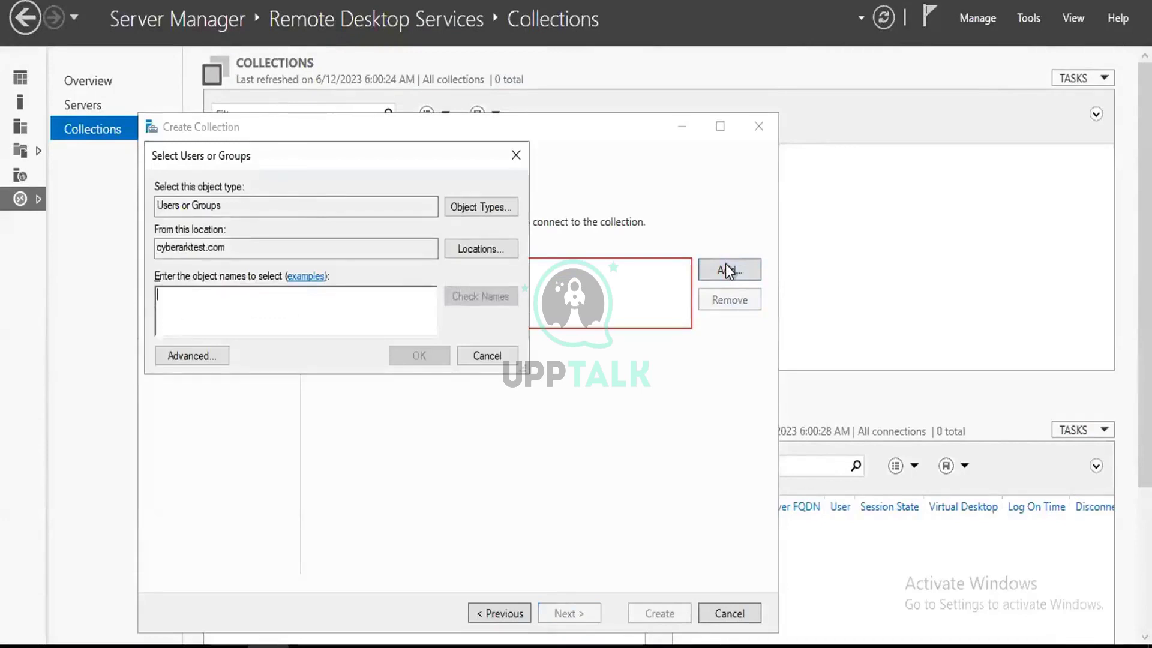
text(c)
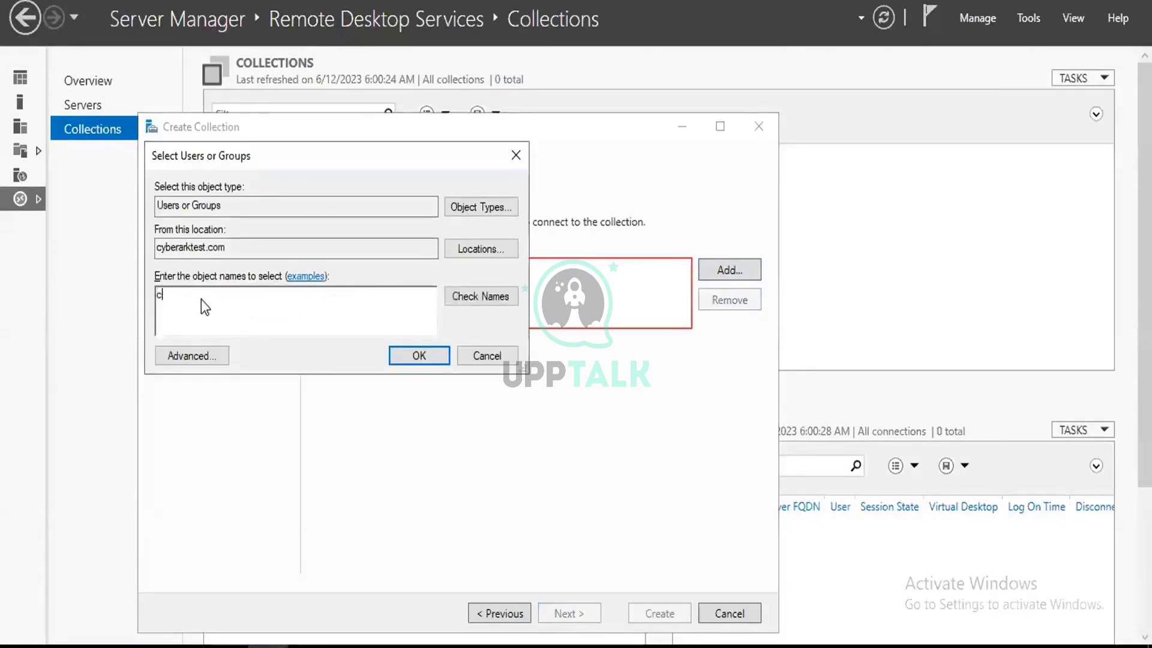
text(uyberar)
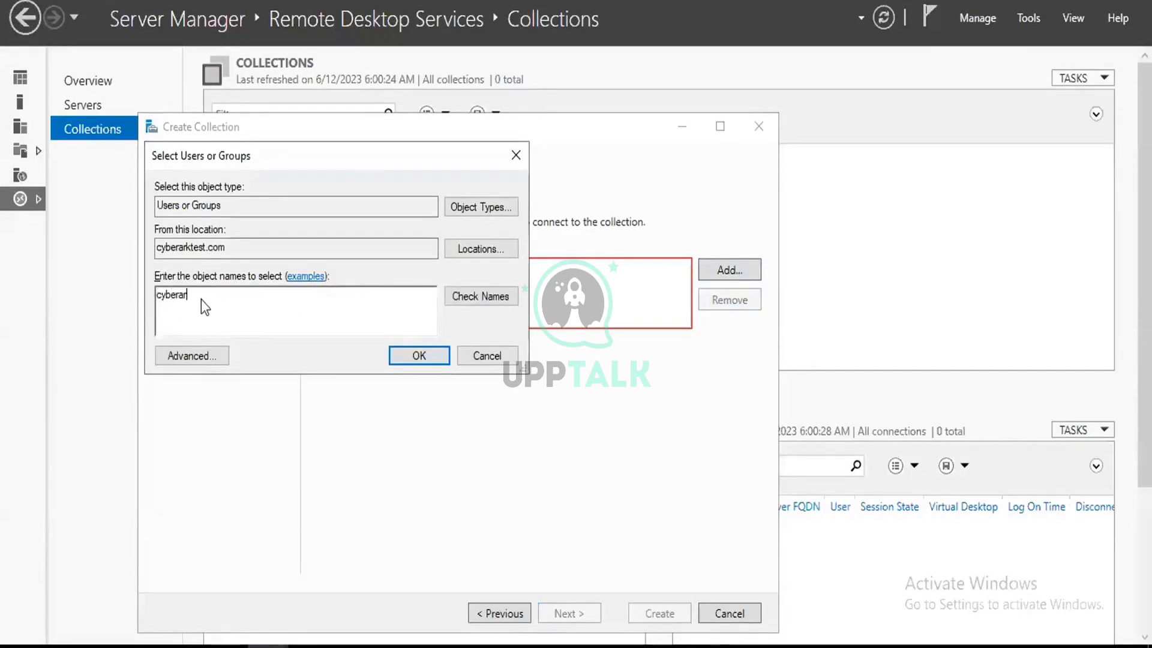
text(k)
click(477, 295)
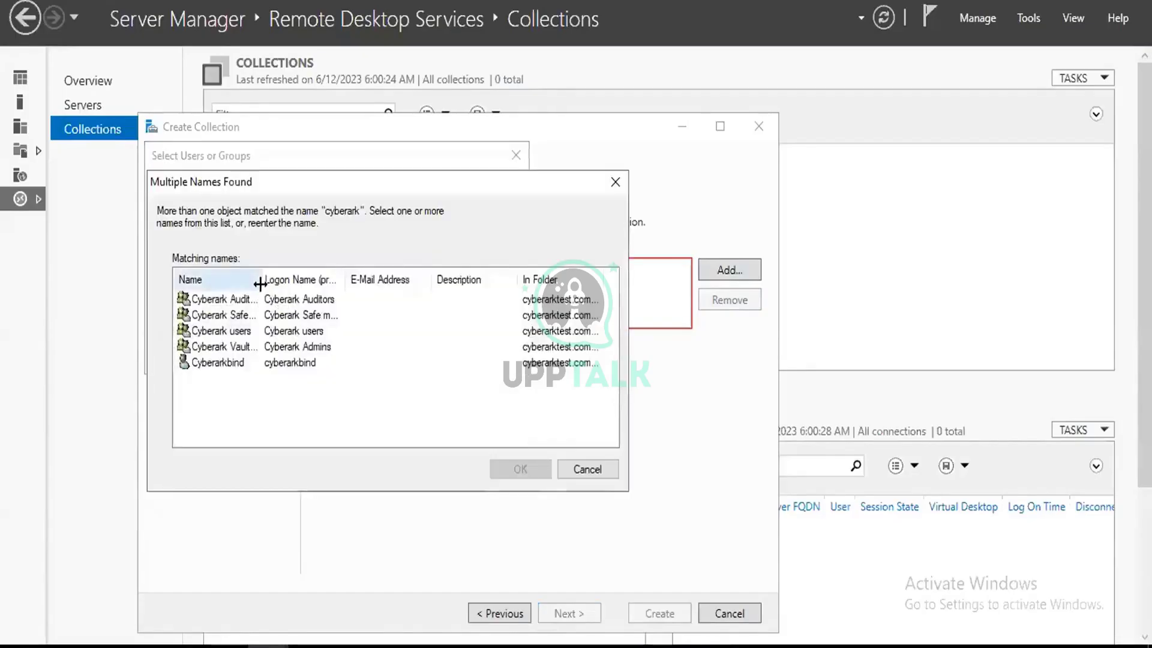
drag(260, 284, 354, 279)
click(263, 347)
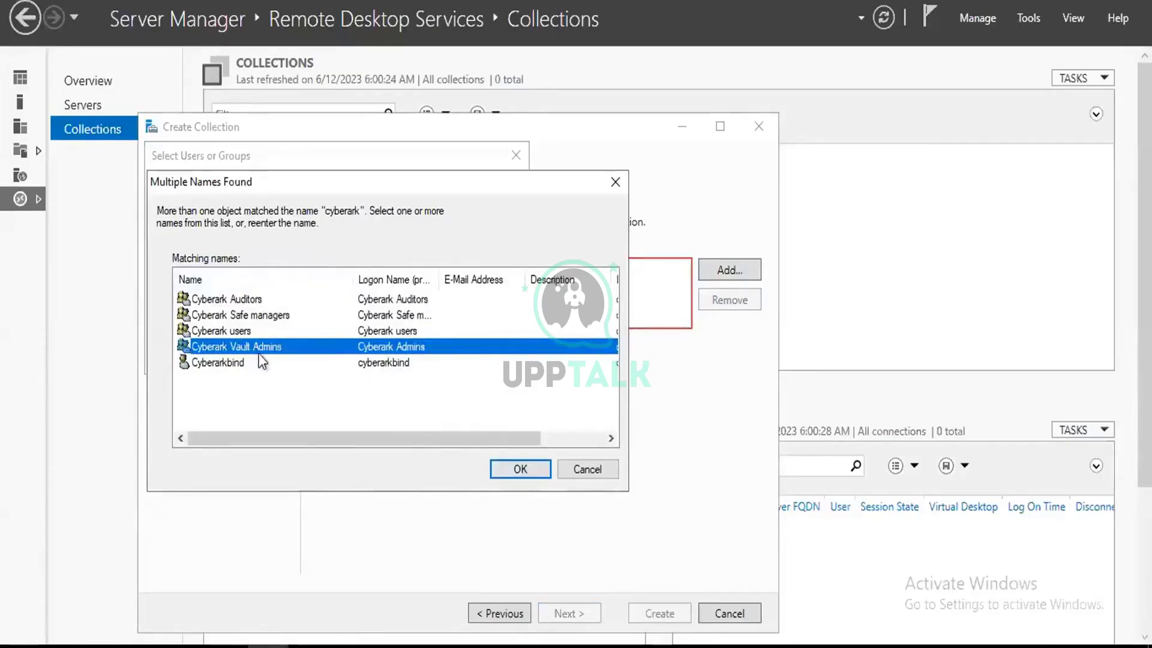
click(516, 469)
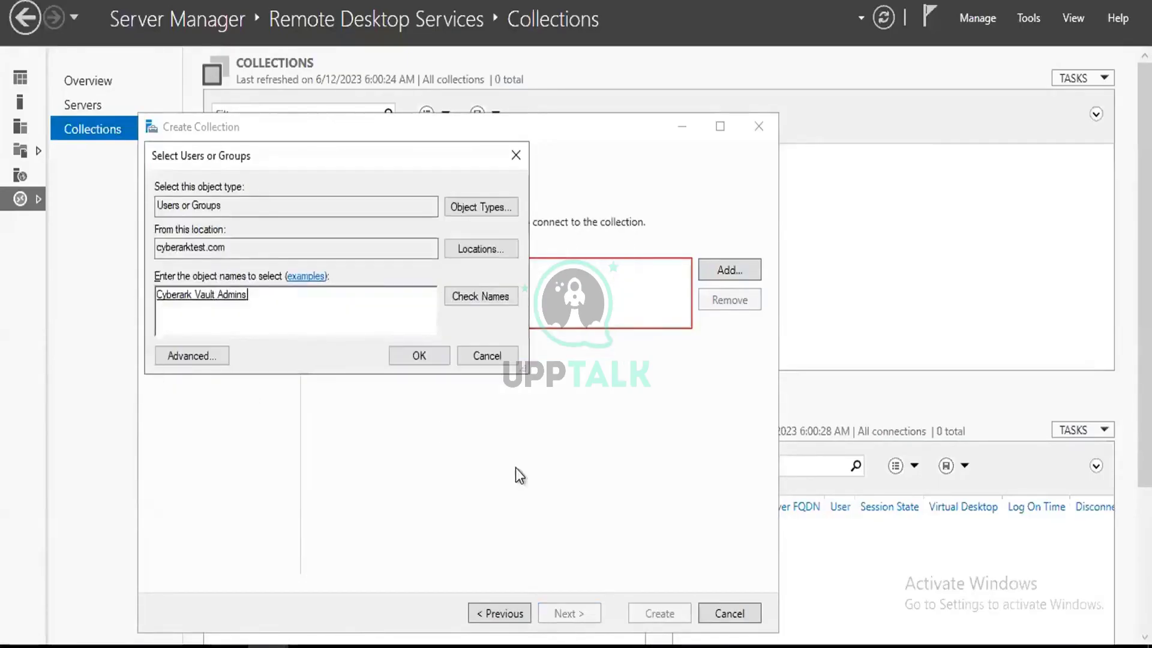
click(423, 358)
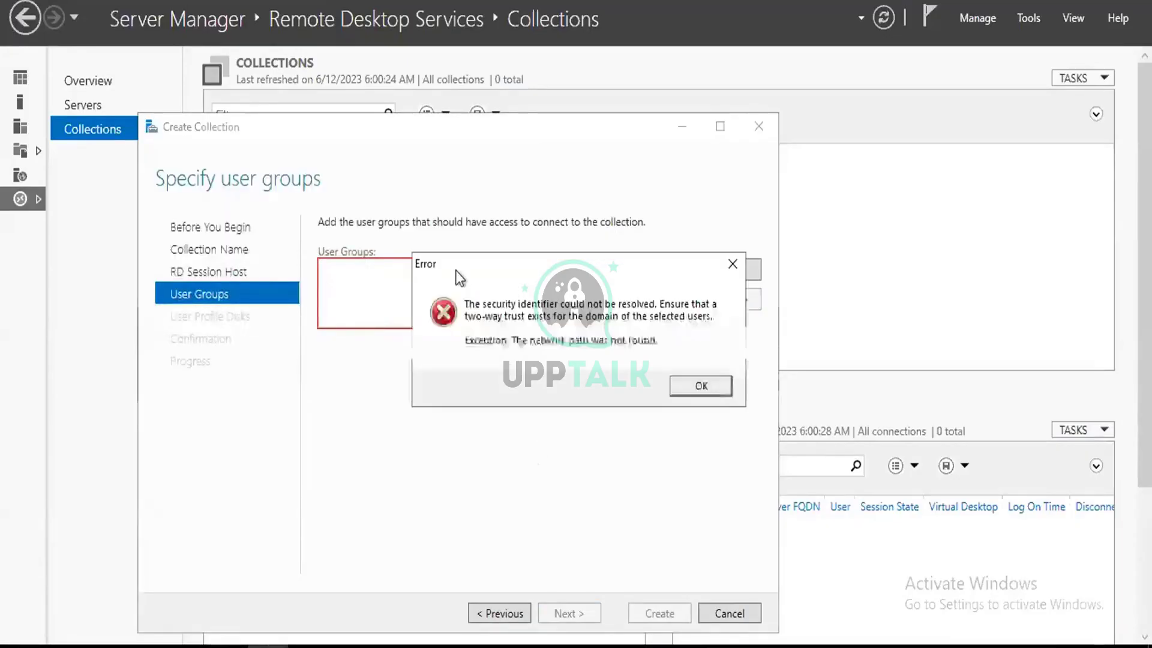
Dismiss the unresolved identifier error and local groups warning, then return to the session host step.
click(709, 390)
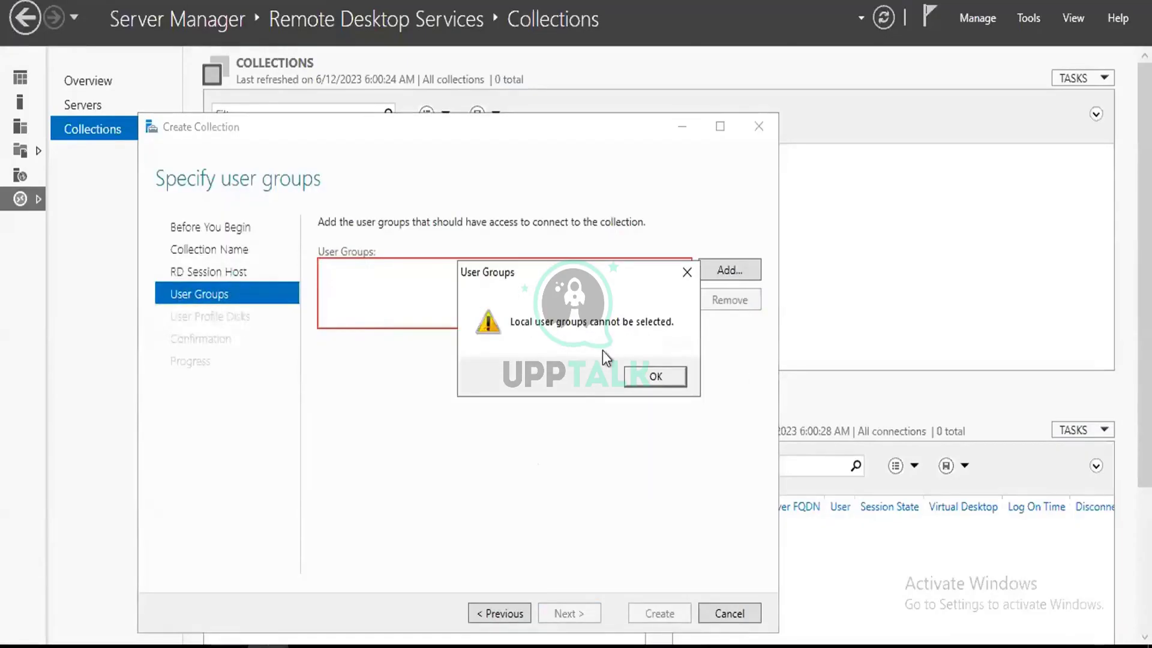
click(660, 378)
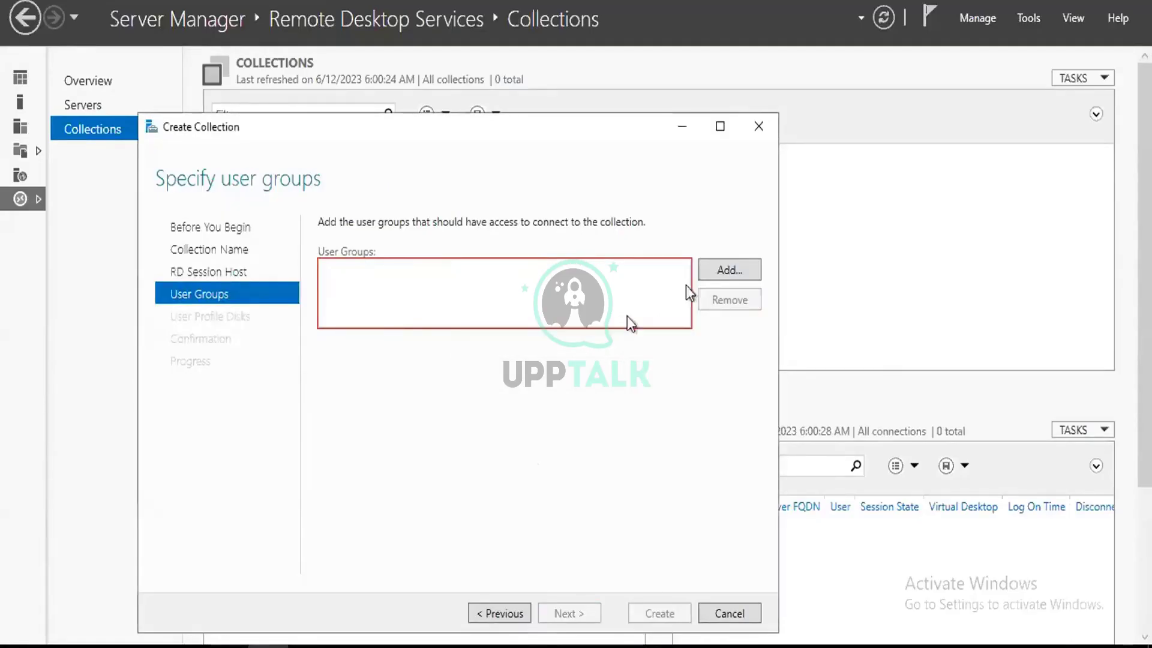
click(516, 613)
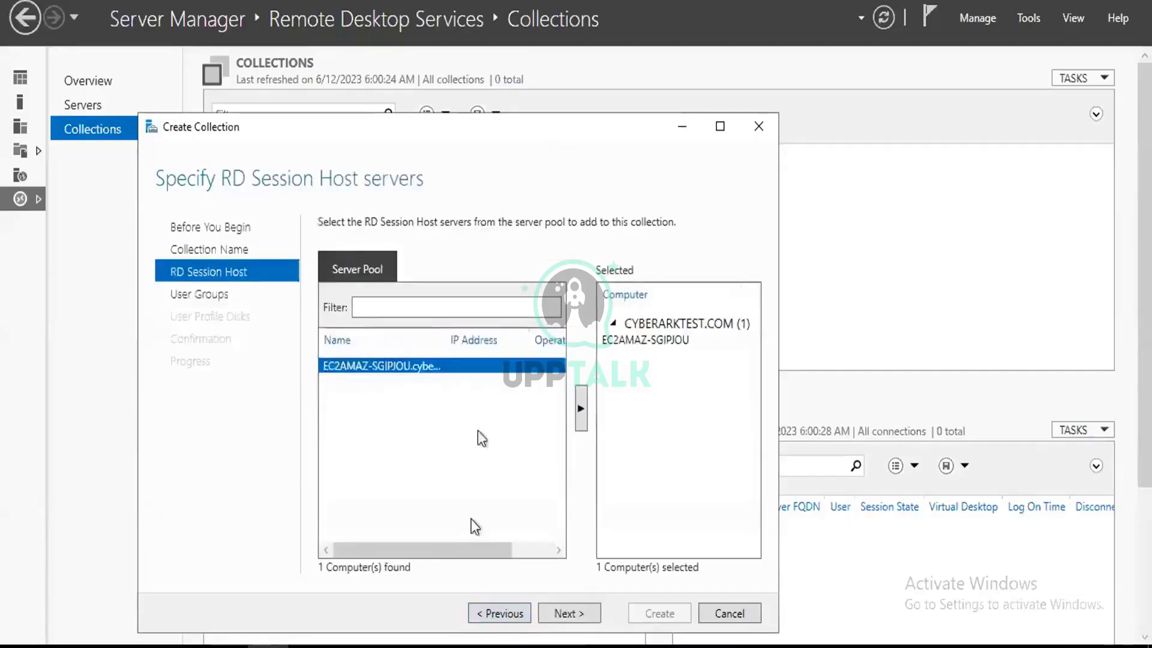
Return to the user groups step and retry adding Cyberark Vault Admins.
click(590, 612)
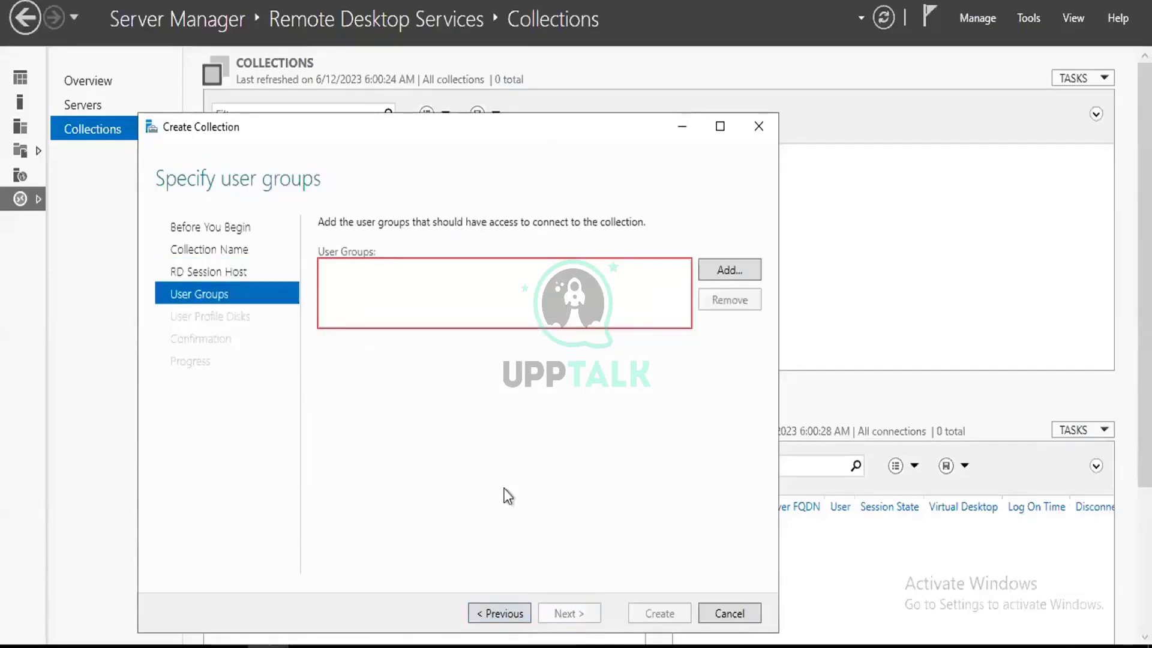
click(728, 270)
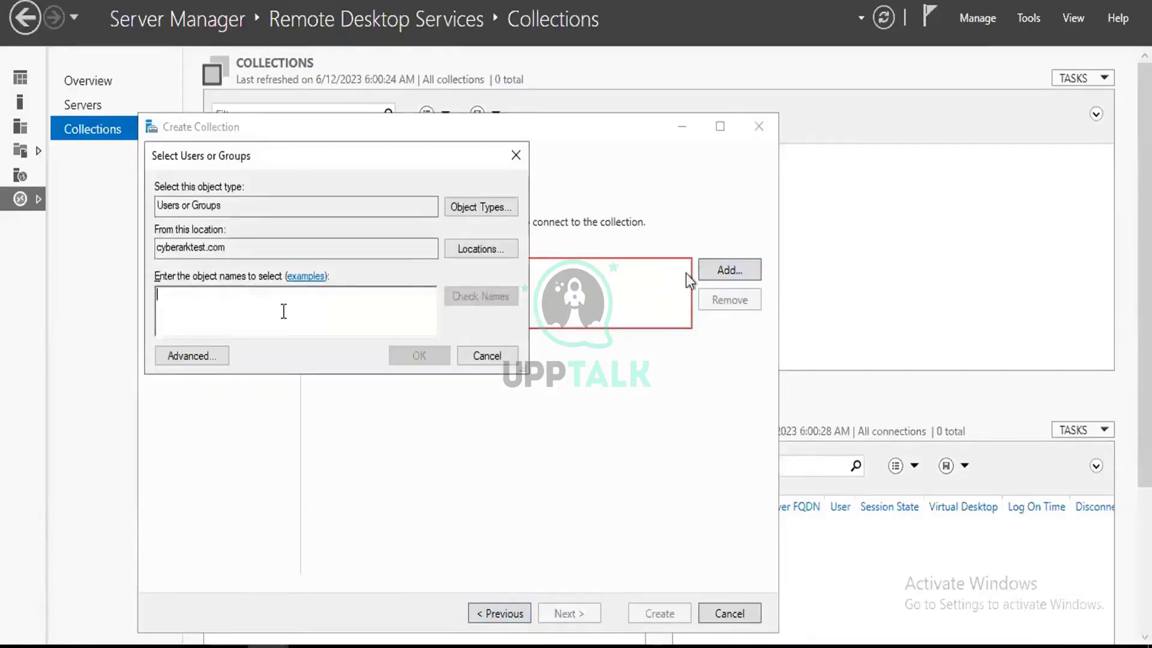
text(cyberark)
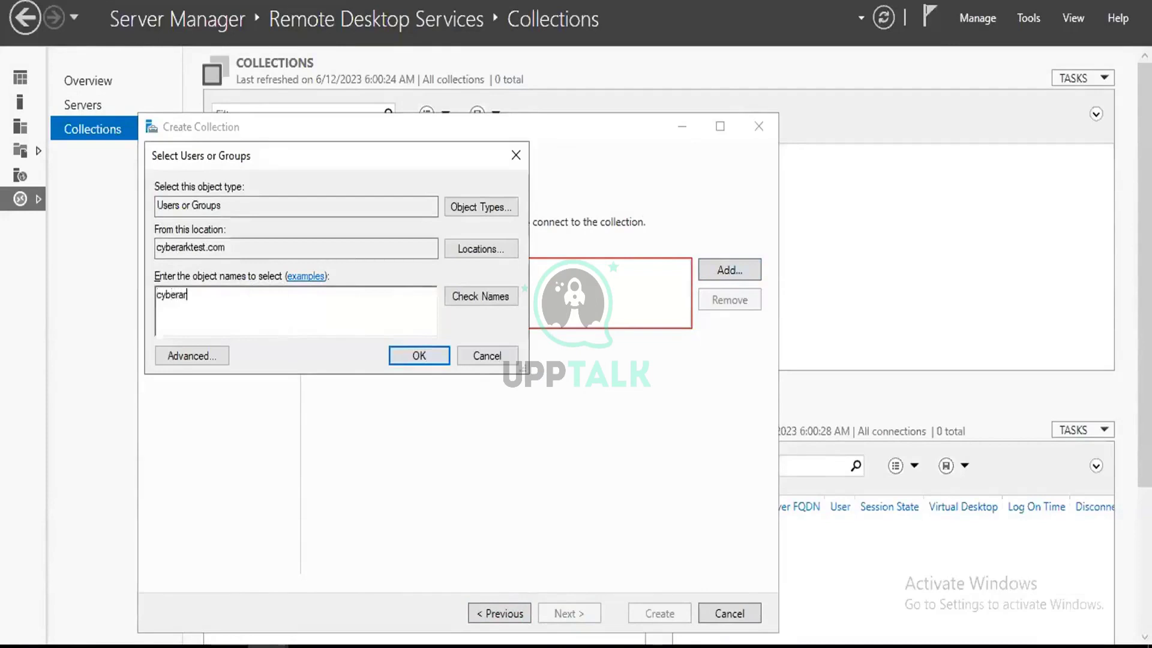
click(484, 295)
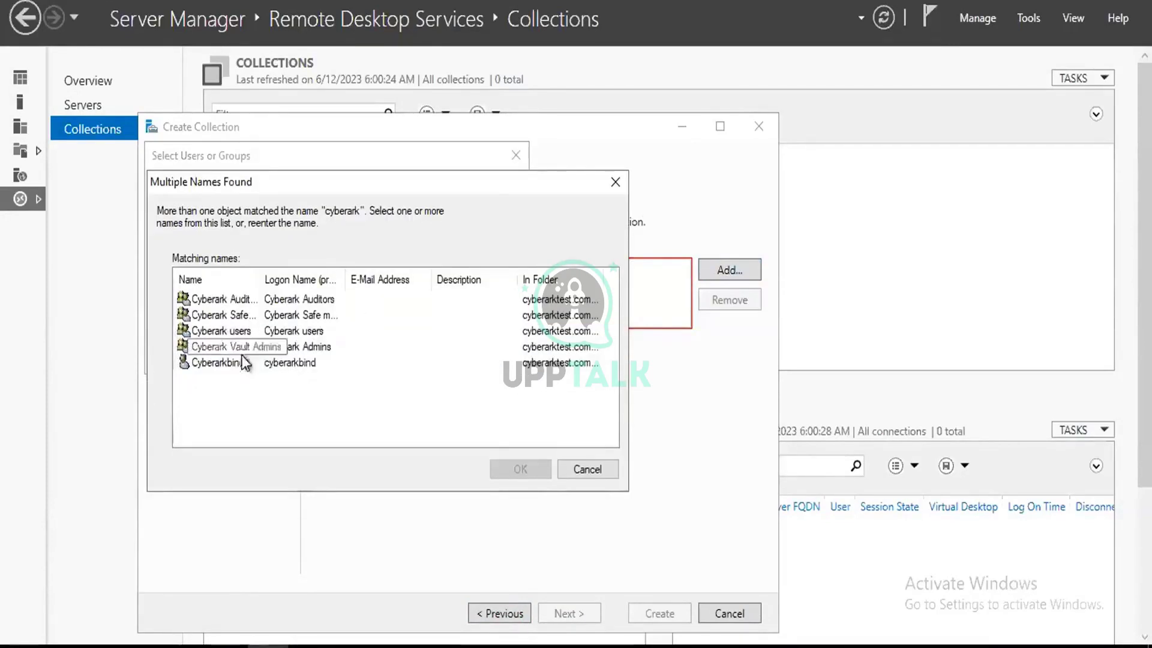
click(243, 346)
click(520, 469)
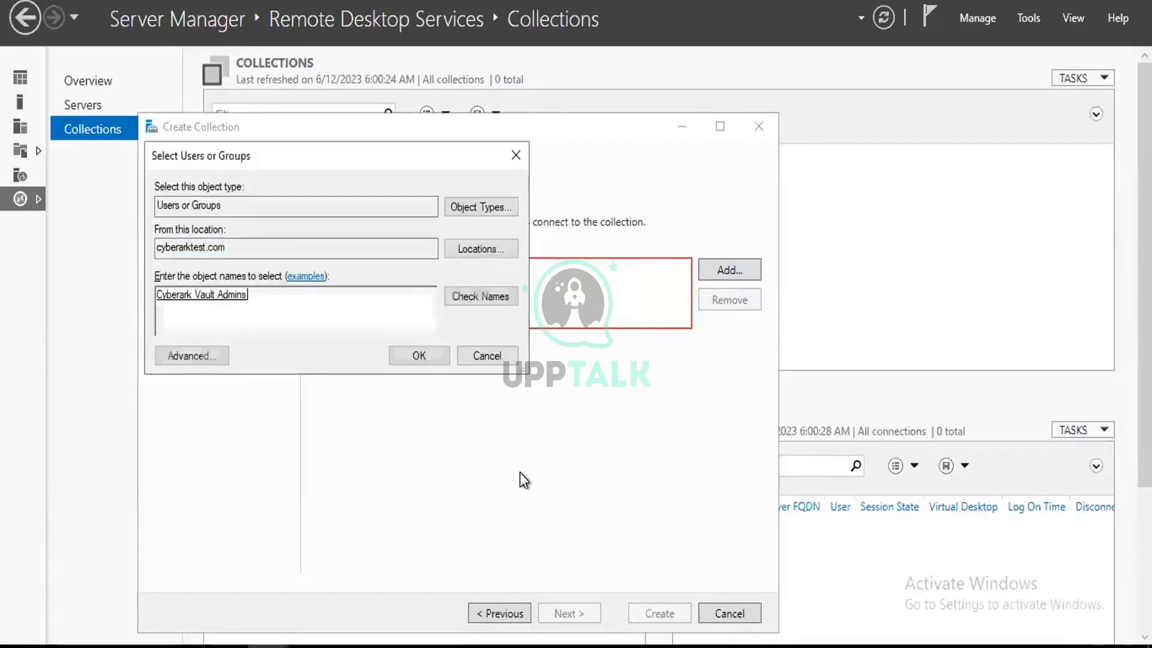
click(419, 357)
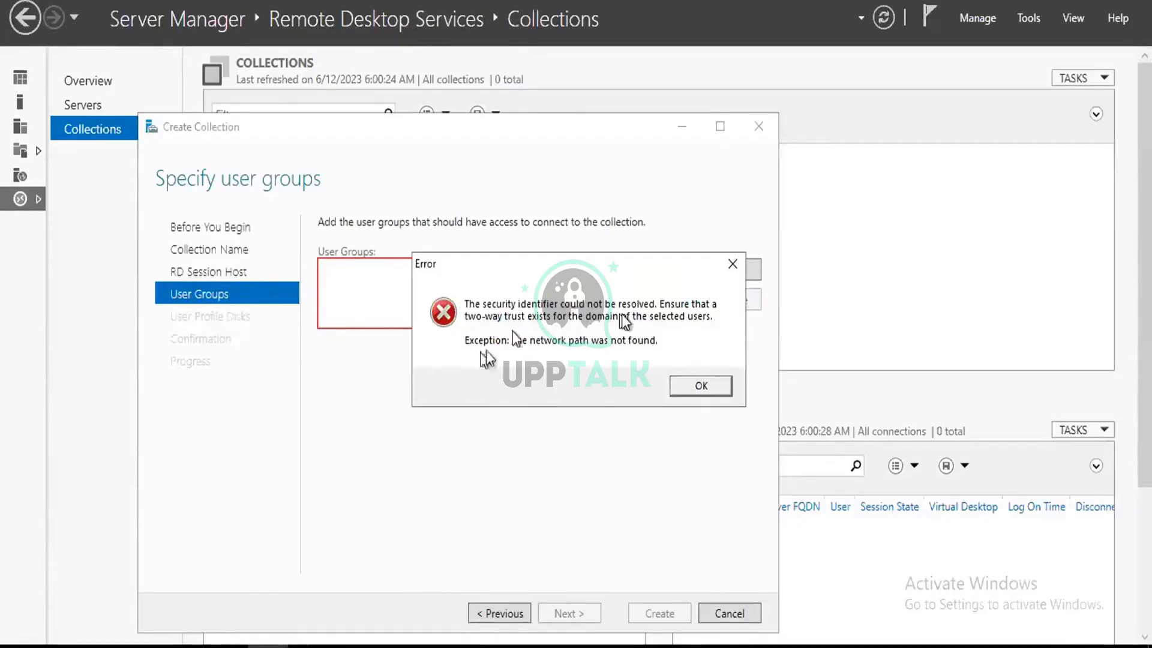
Dismiss the identifier error and local groups warning, then reopen the group picker.
click(701, 386)
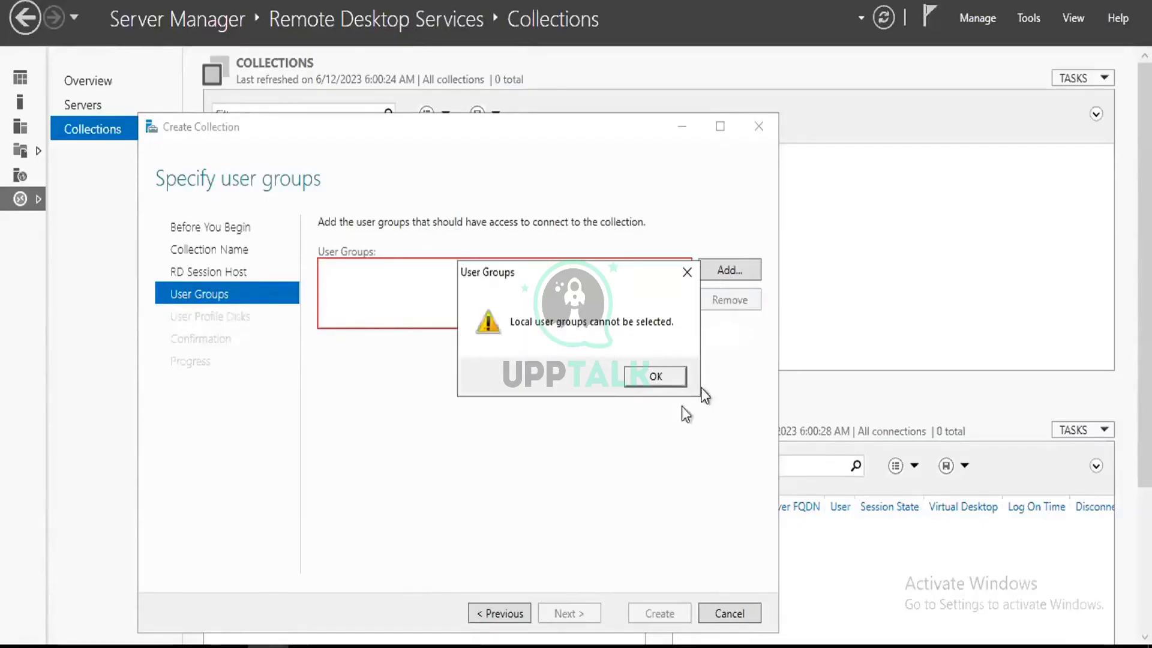
click(655, 376)
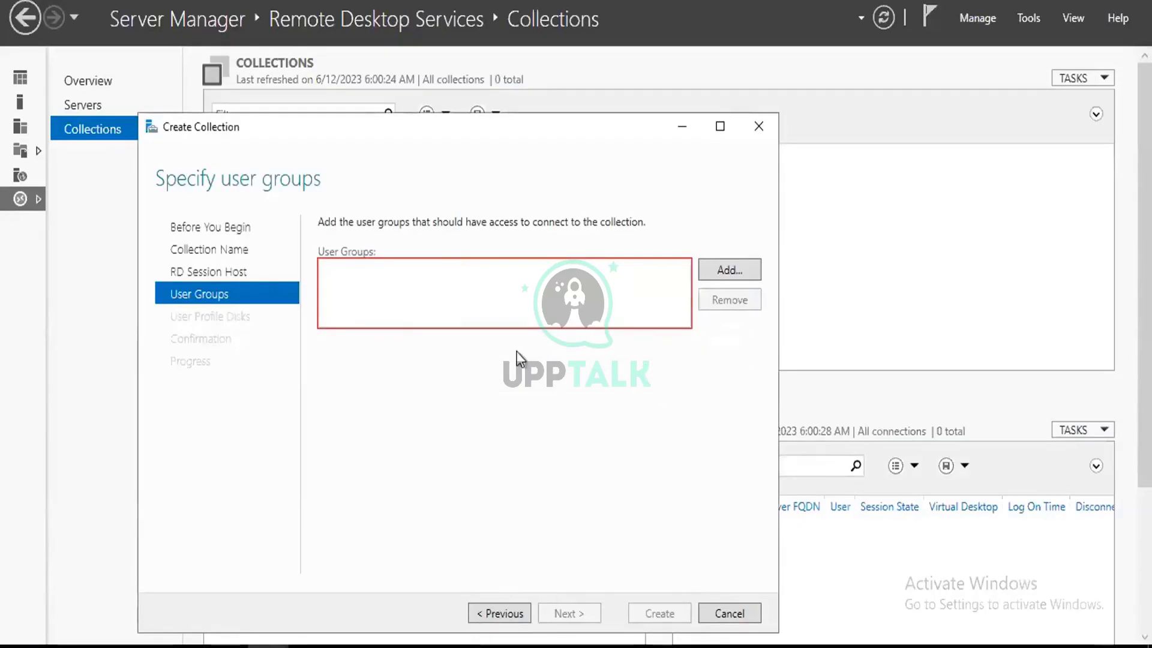
click(723, 271)
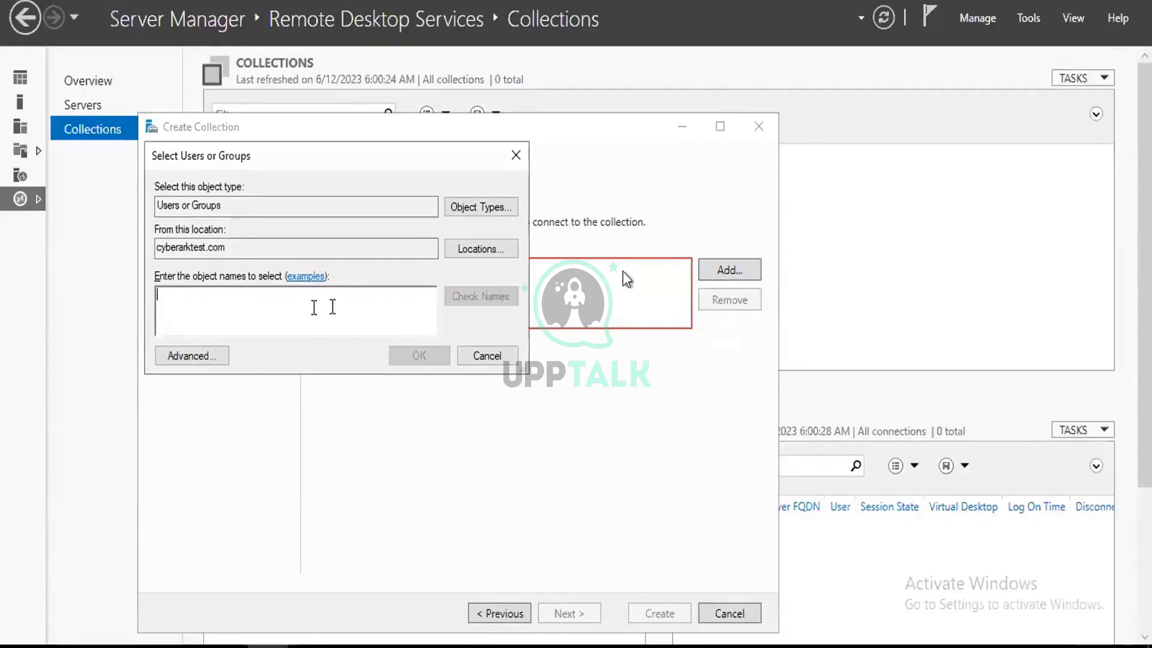
text(domain)
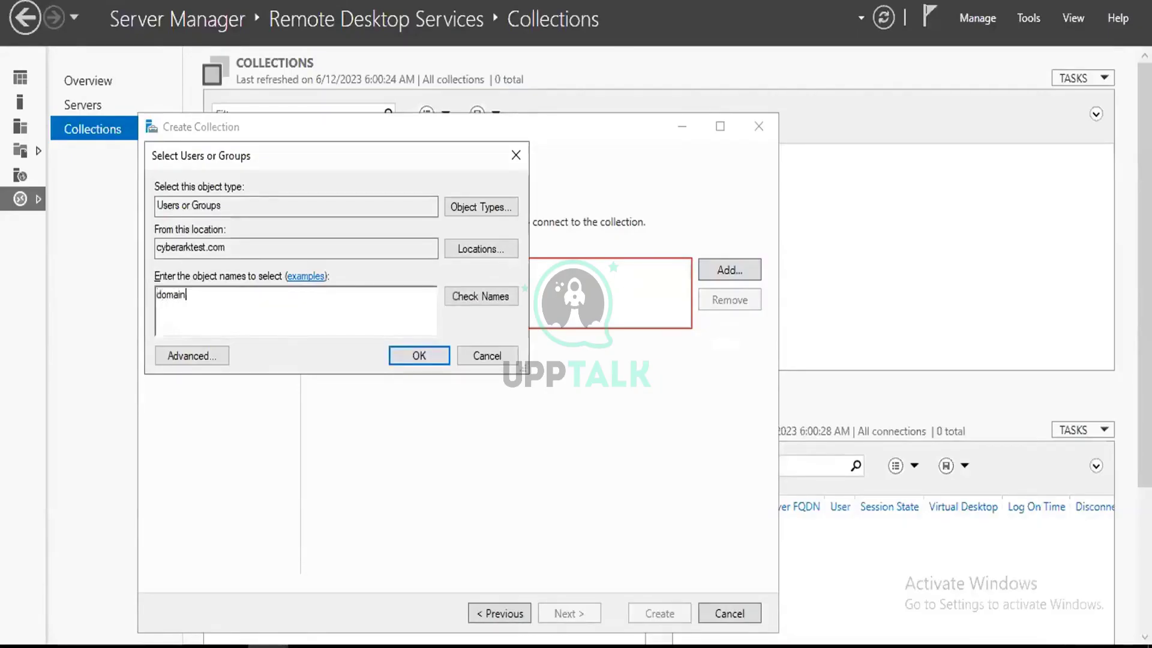
click(478, 296)
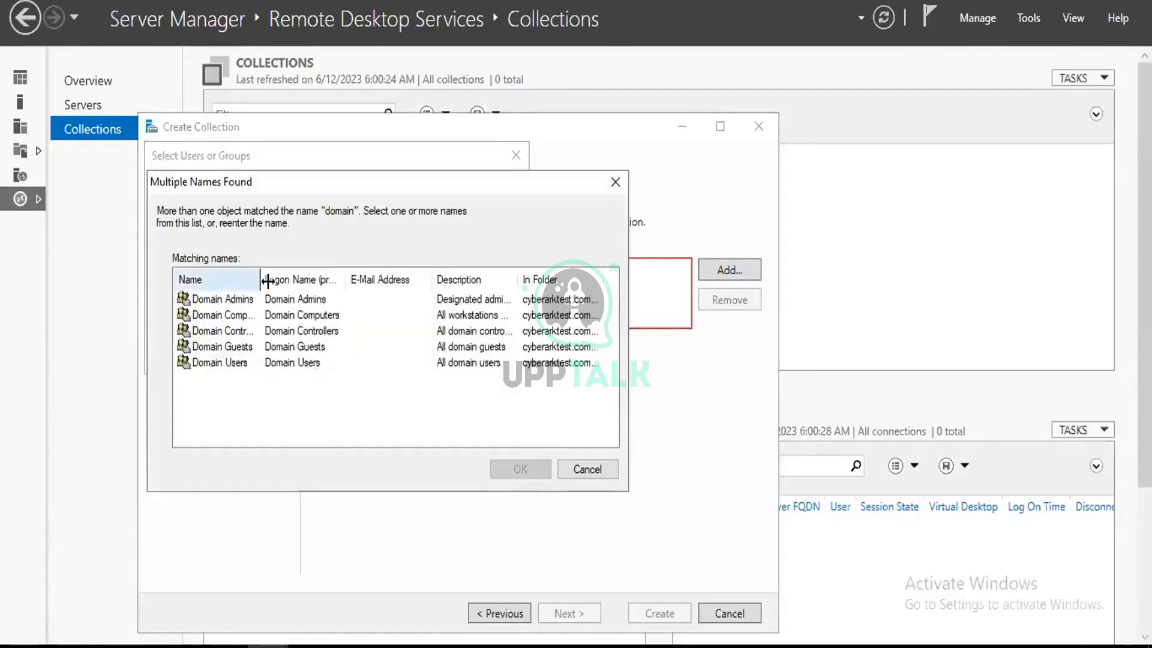
drag(268, 280, 359, 281)
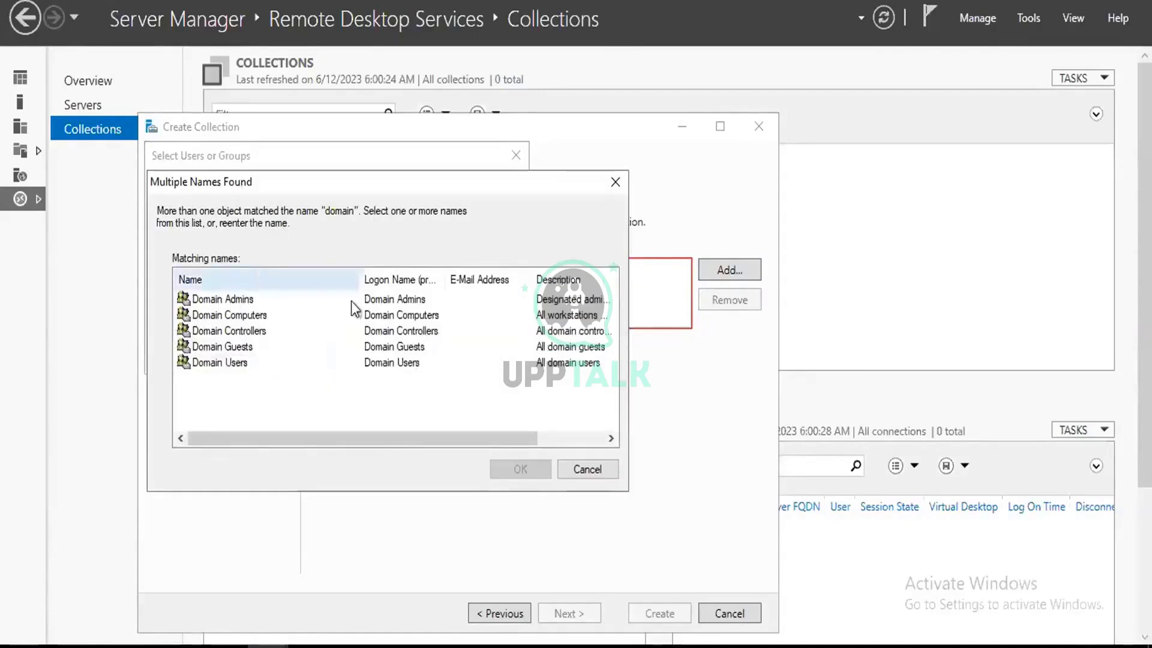
click(249, 364)
click(535, 468)
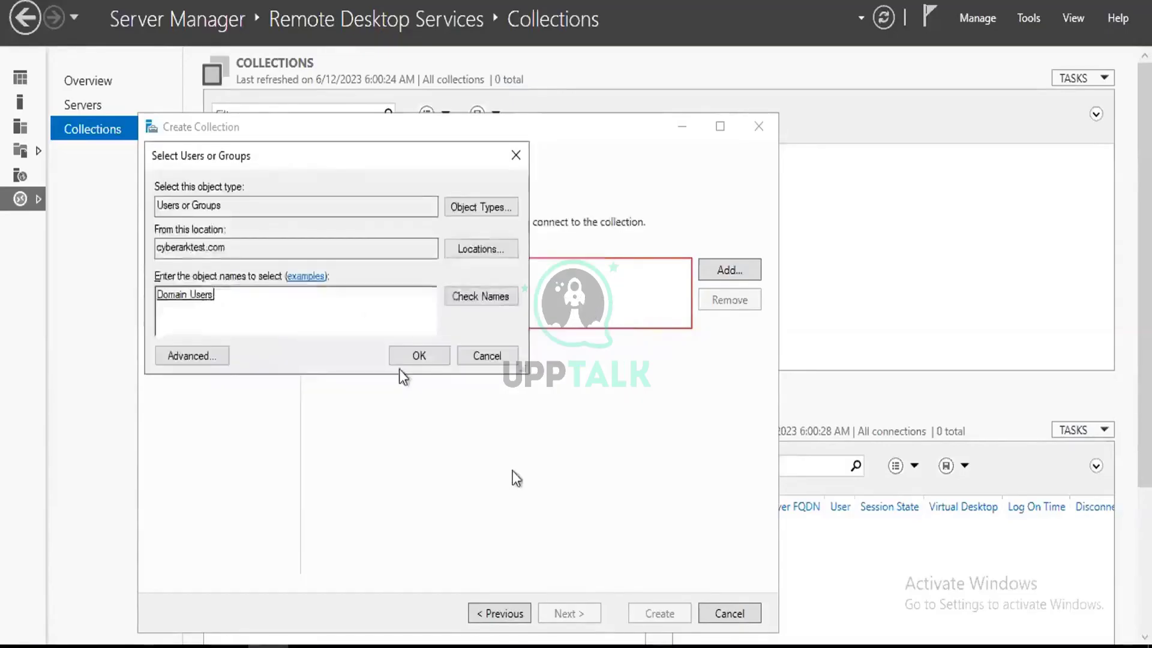
click(411, 357)
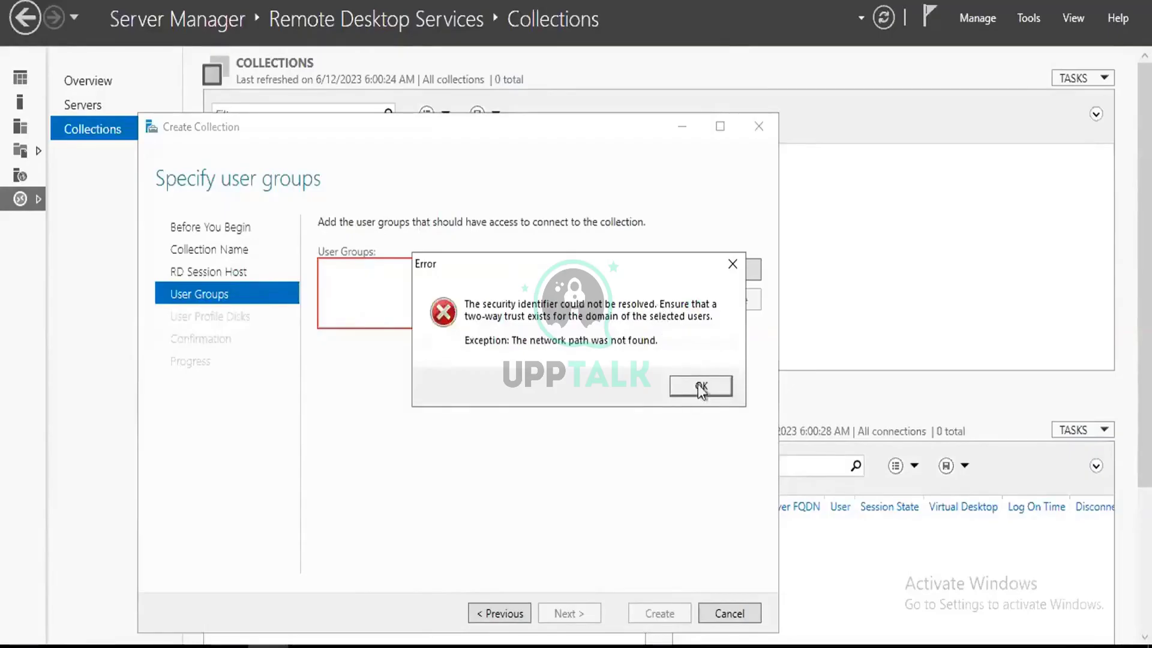
click(701, 388)
click(684, 380)
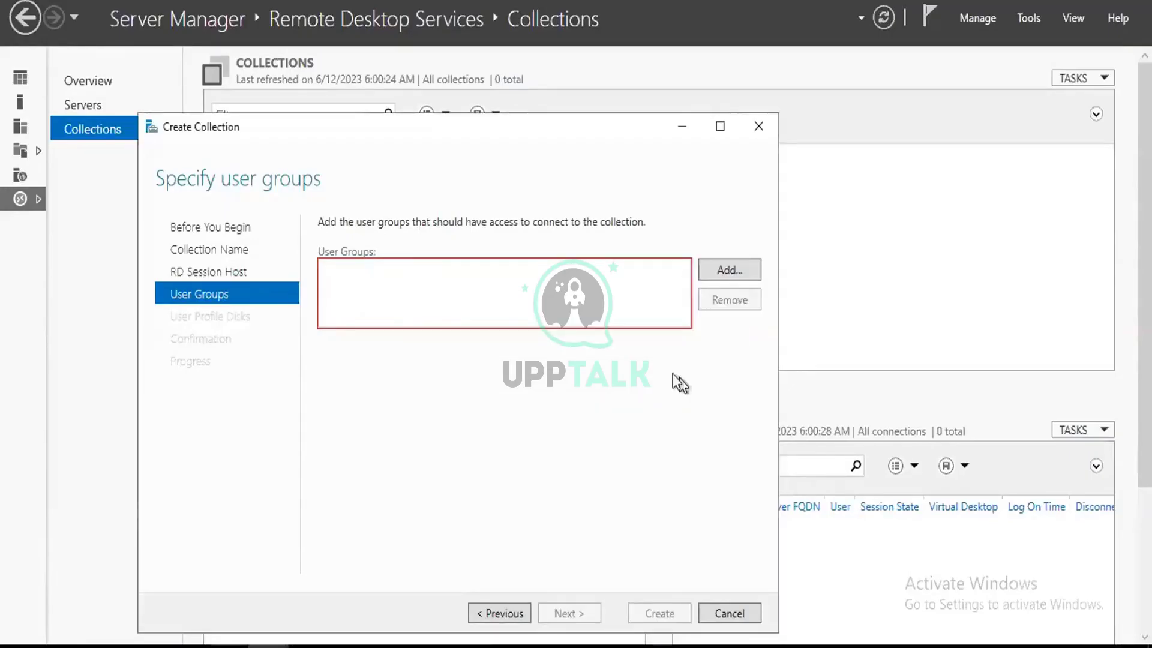
click(191, 273)
click(199, 297)
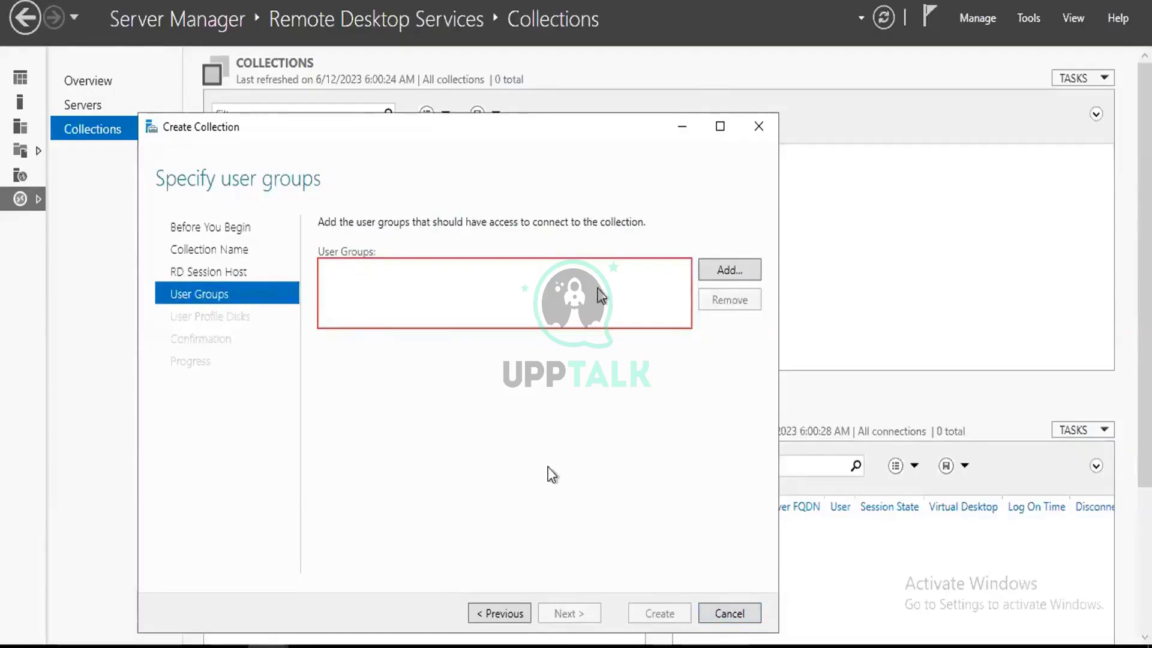
click(728, 271)
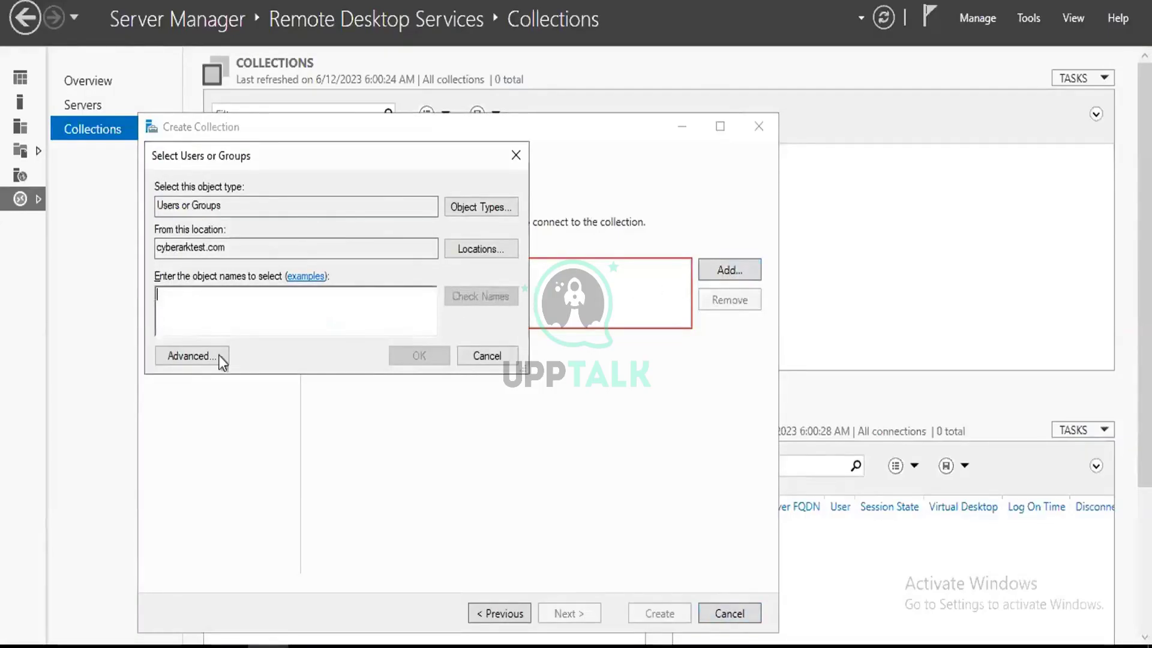
click(191, 356)
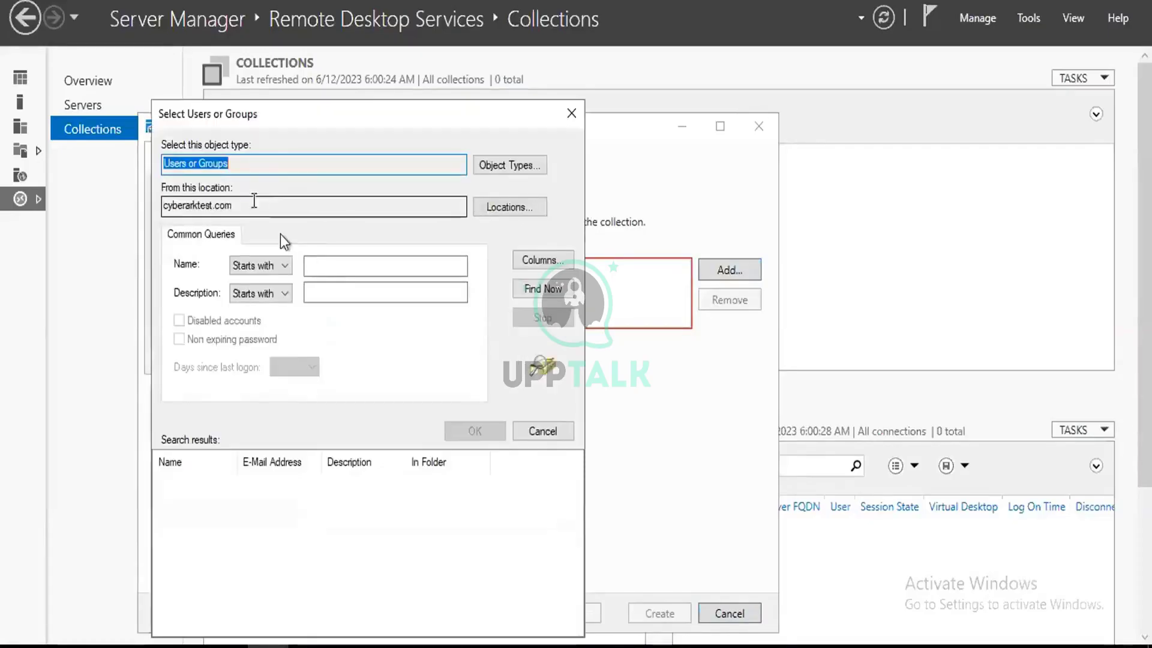
click(340, 266)
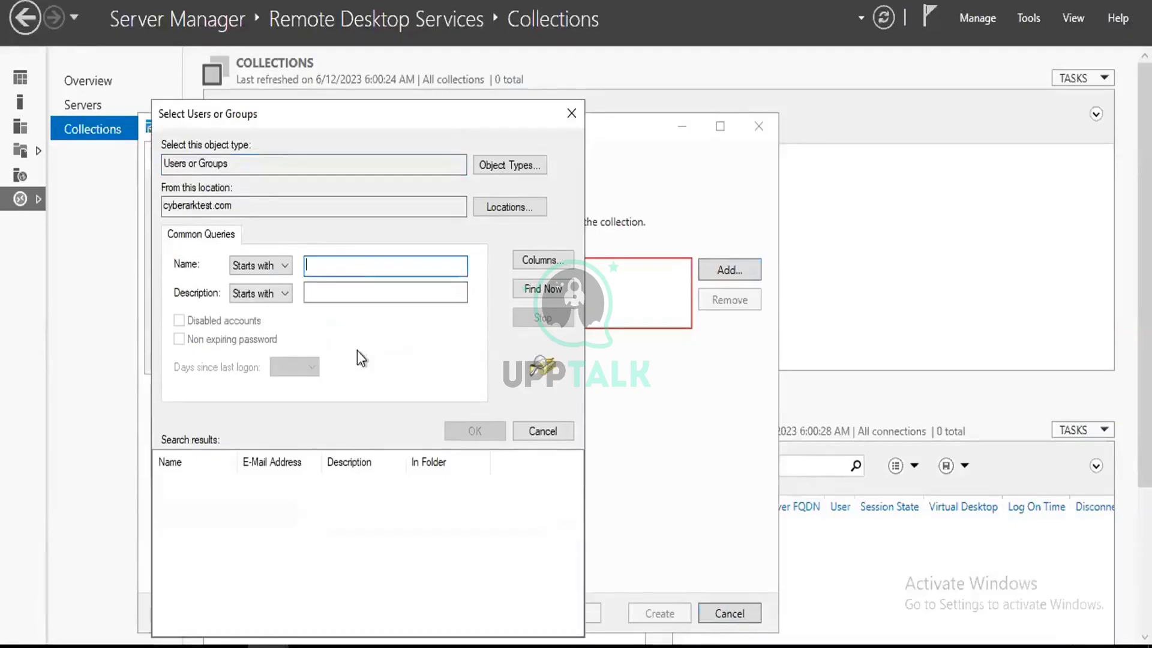
click(543, 288)
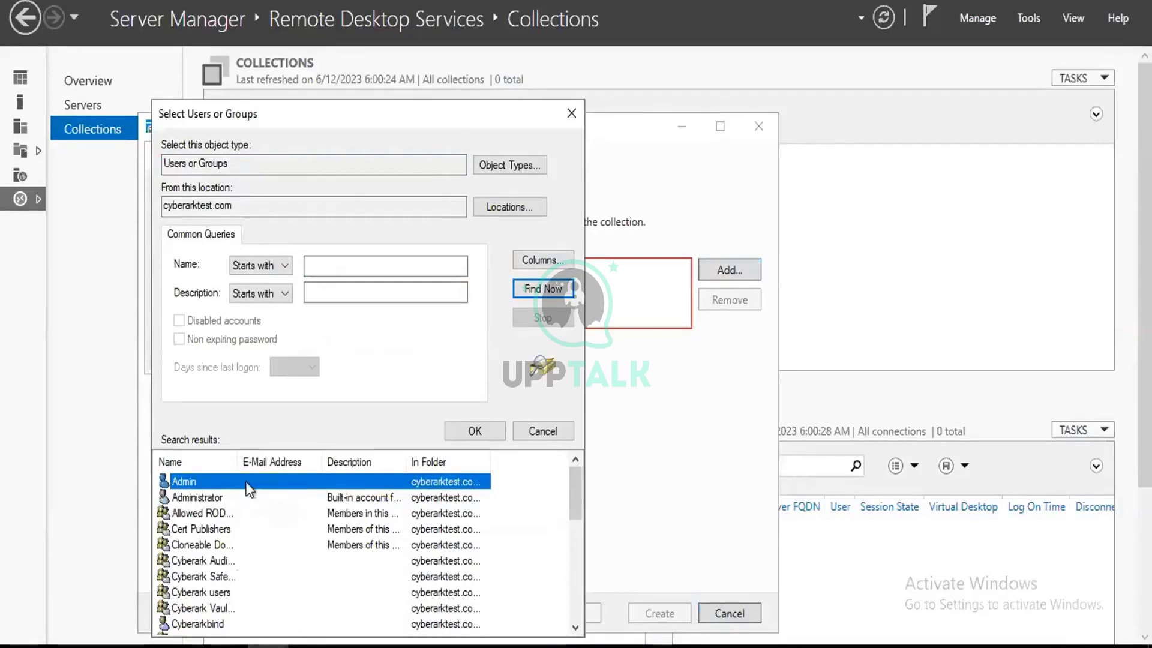
drag(238, 462, 268, 462)
click(251, 608)
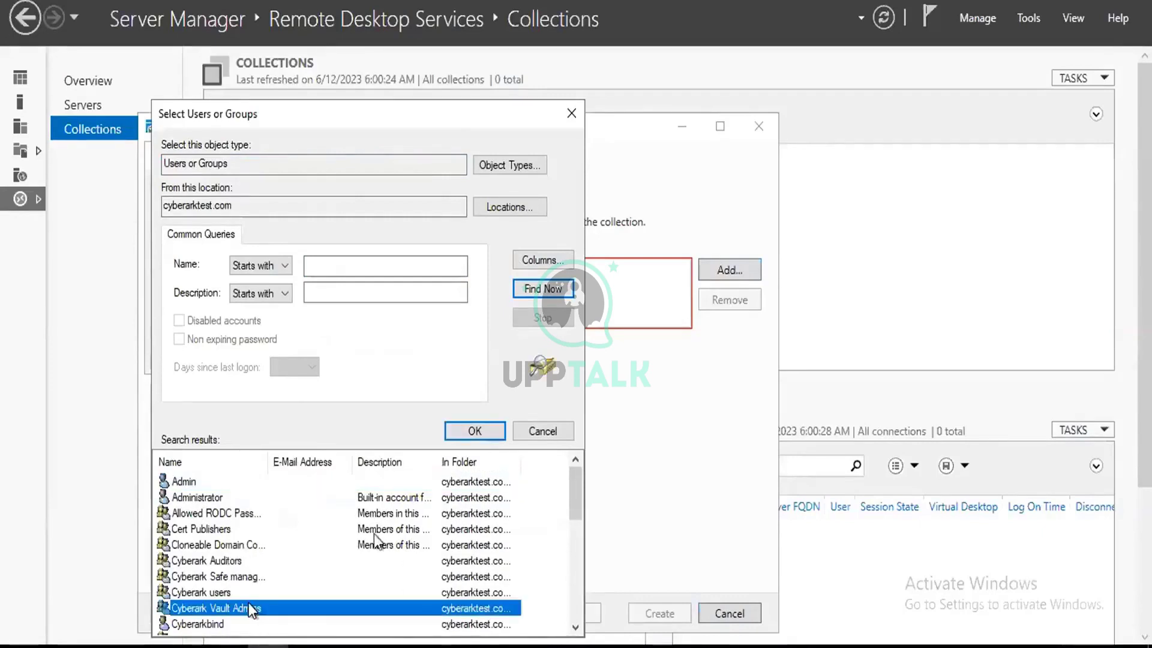
click(451, 431)
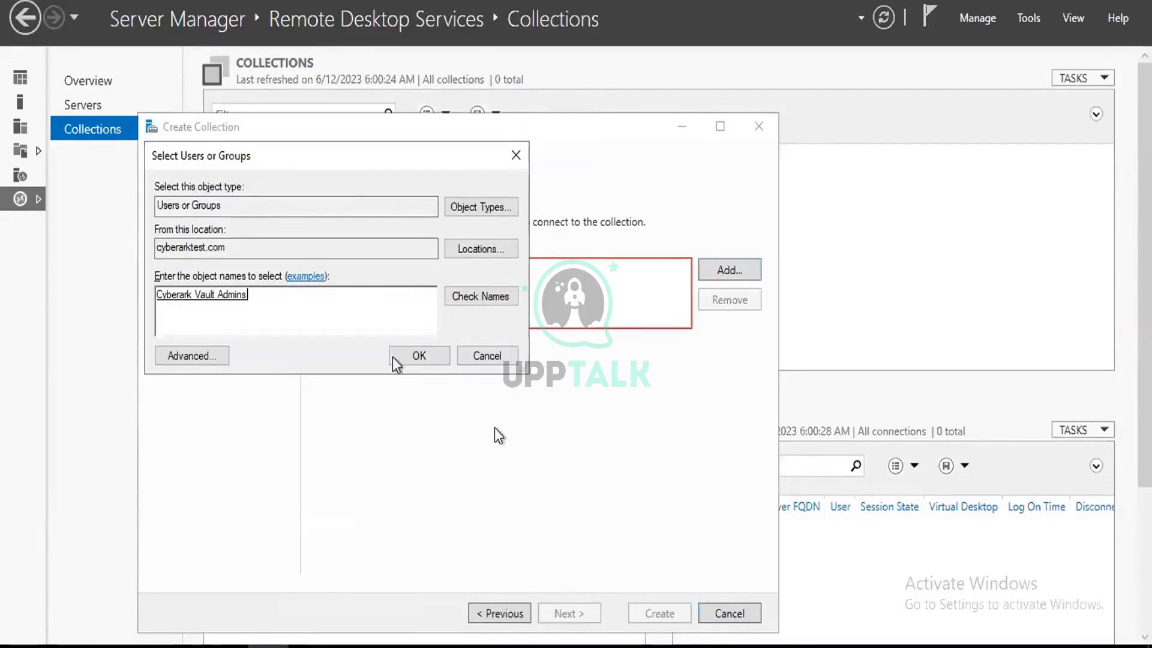
click(417, 357)
click(703, 388)
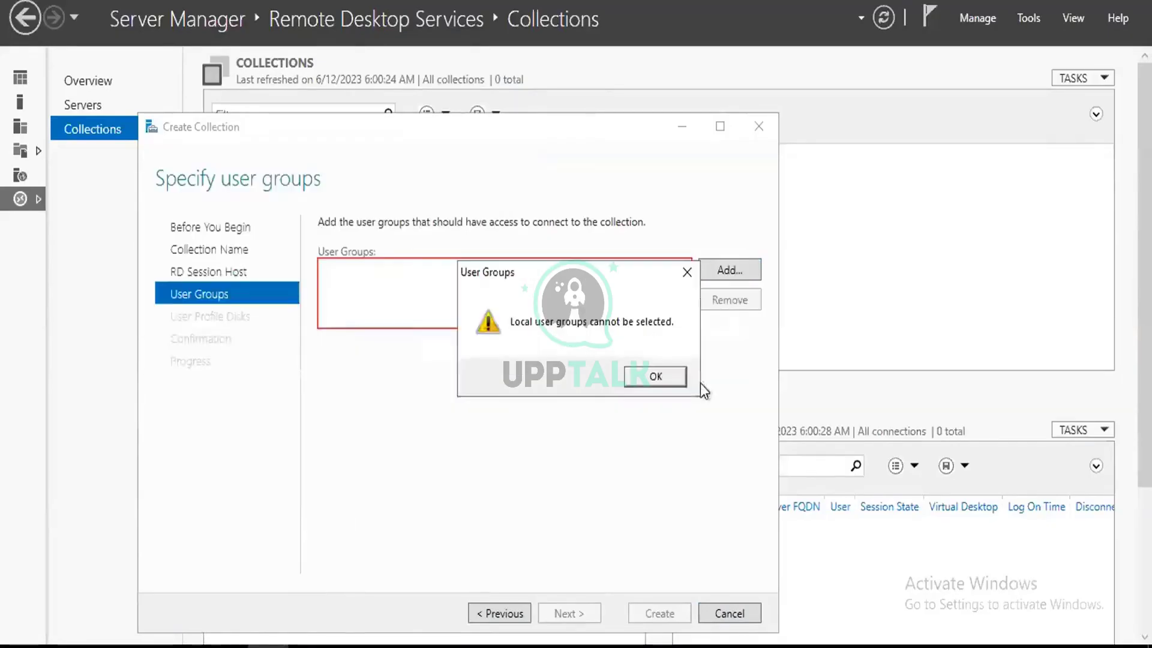
click(679, 383)
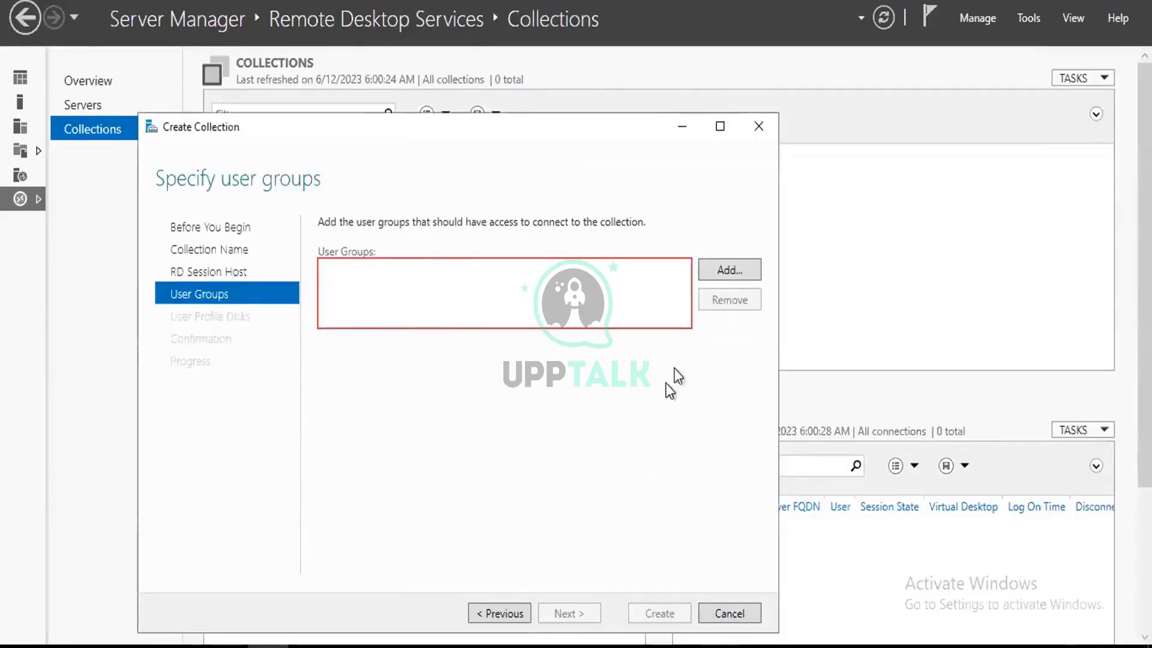
click(719, 271)
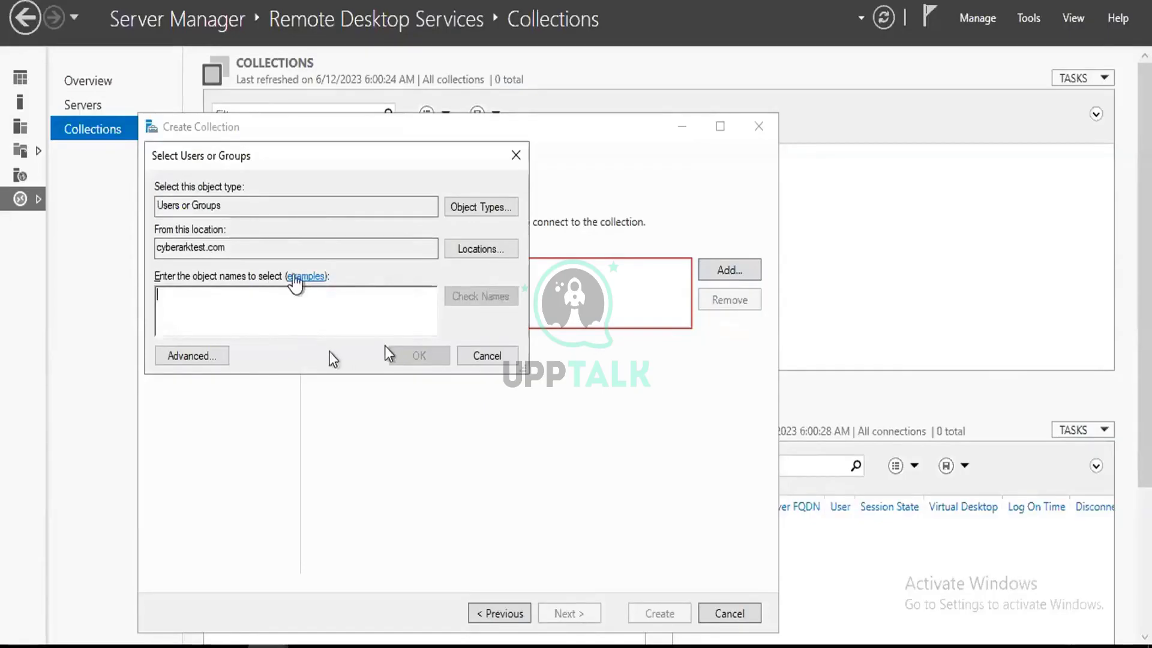
Find testuser through the advanced search and try granting it collection access.
click(175, 362)
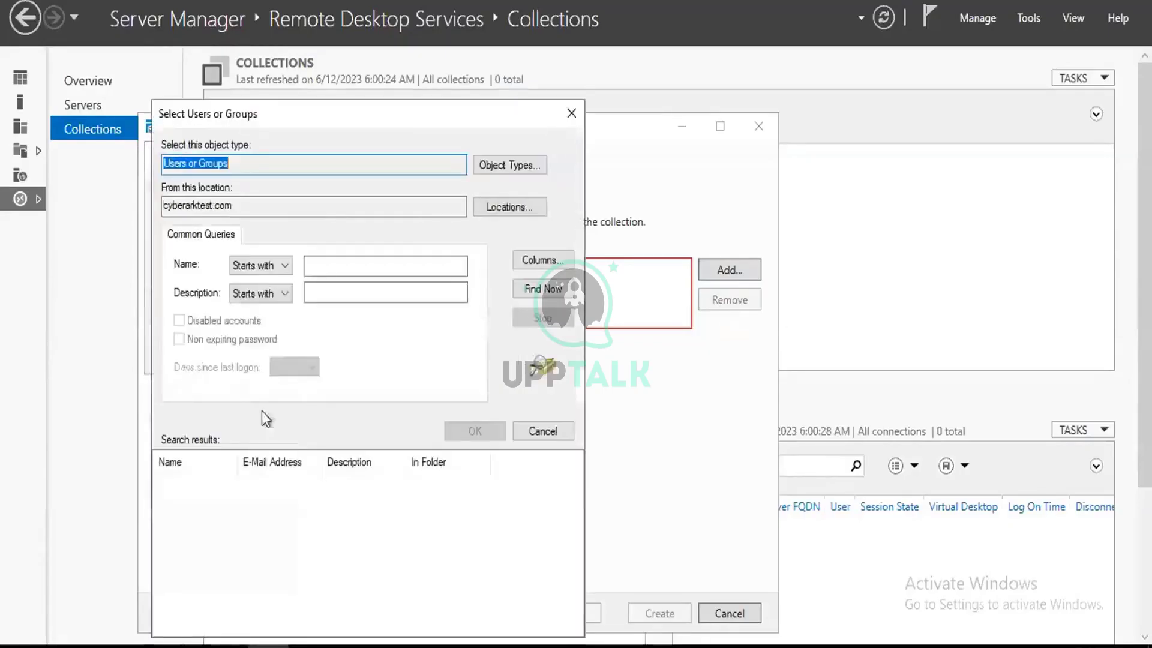
click(516, 295)
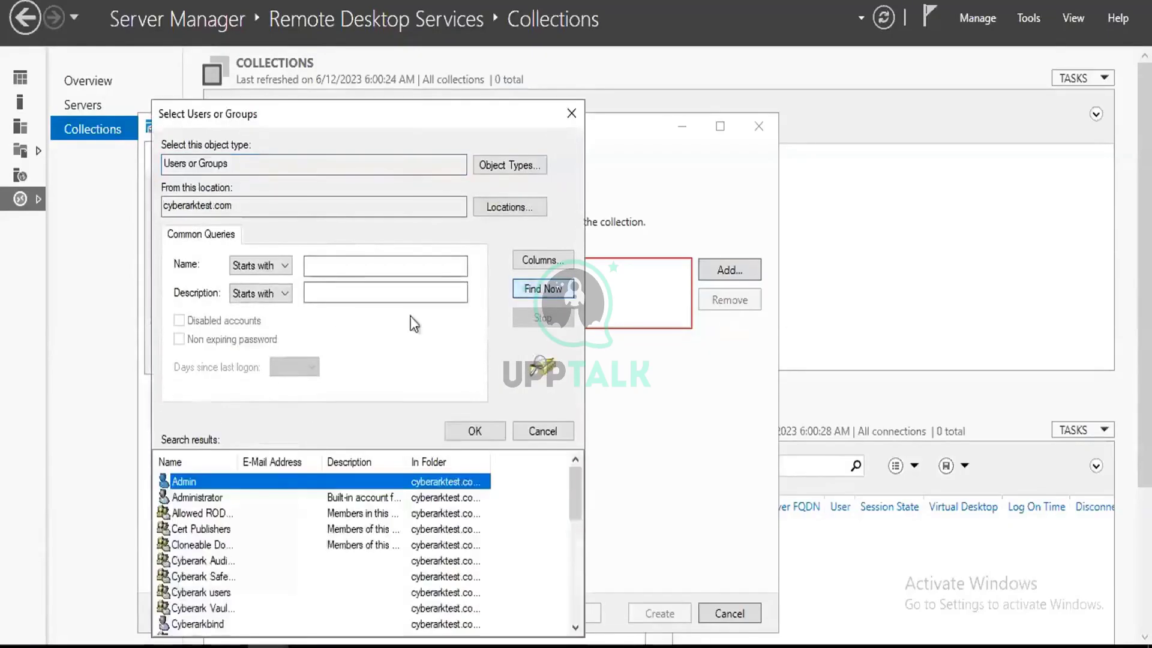
scroll(321, 540, down, 3)
scroll(321, 540, up, 2)
scroll(271, 536, up, 1)
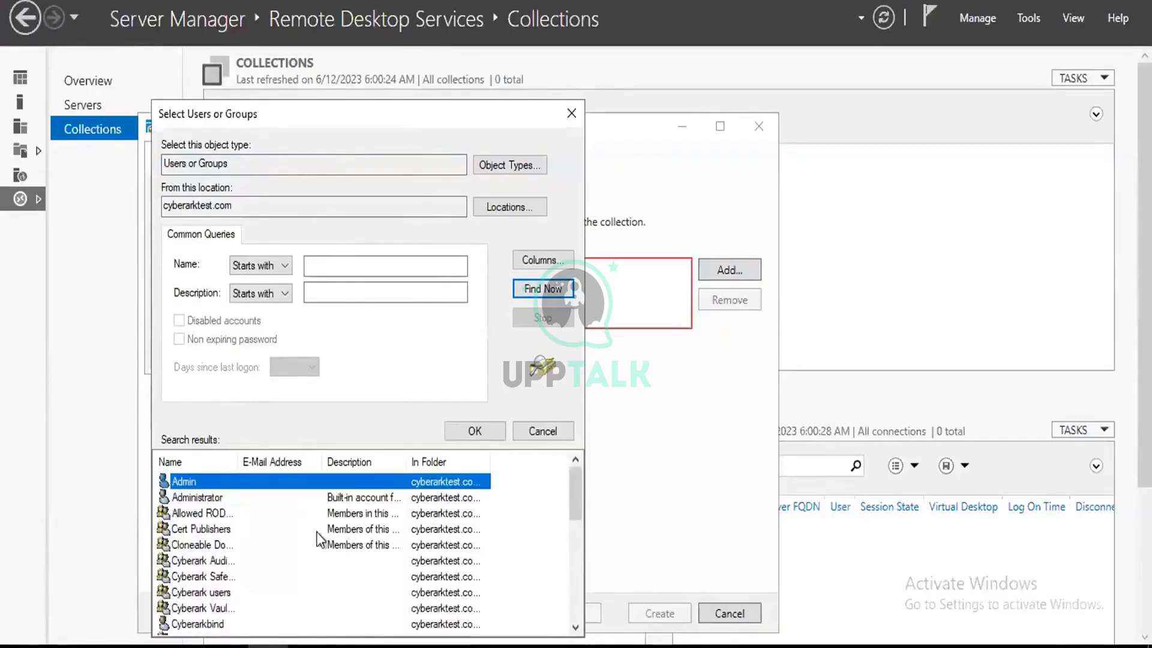
scroll(272, 537, down, 4)
scroll(272, 536, down, 3)
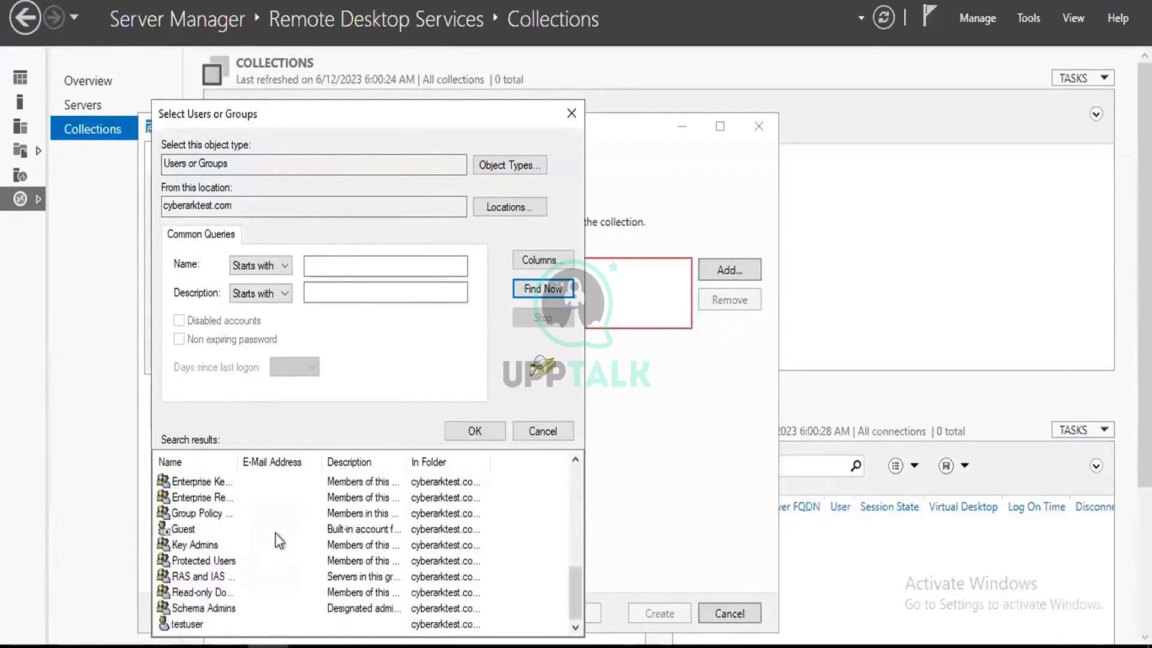
click(200, 620)
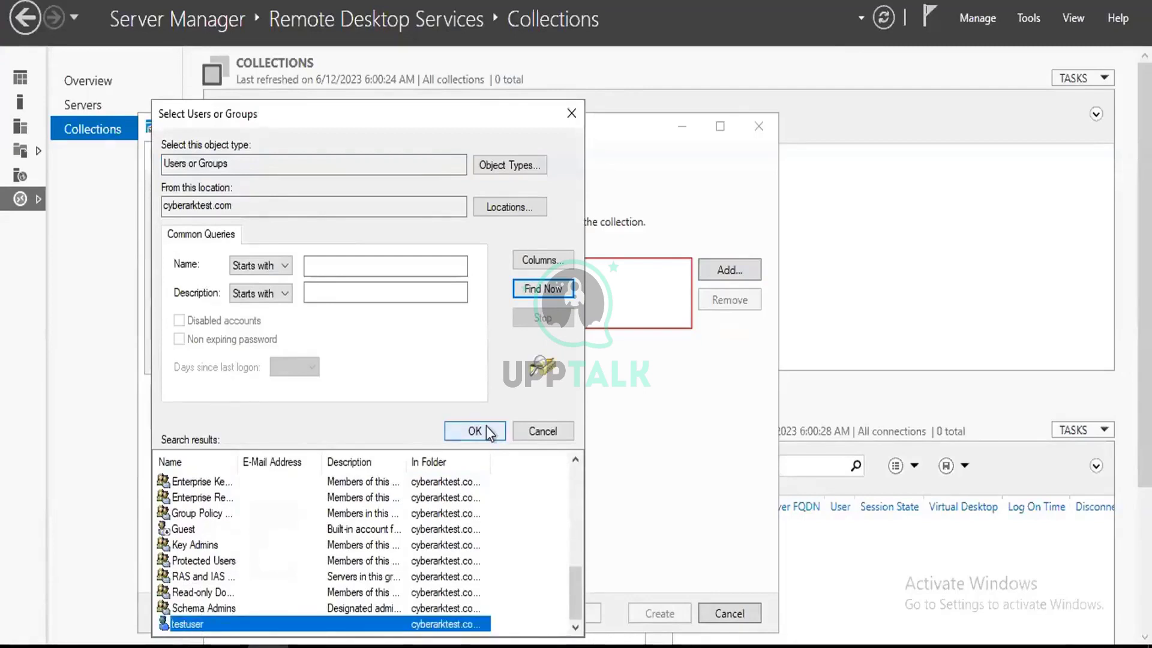
click(488, 431)
click(419, 357)
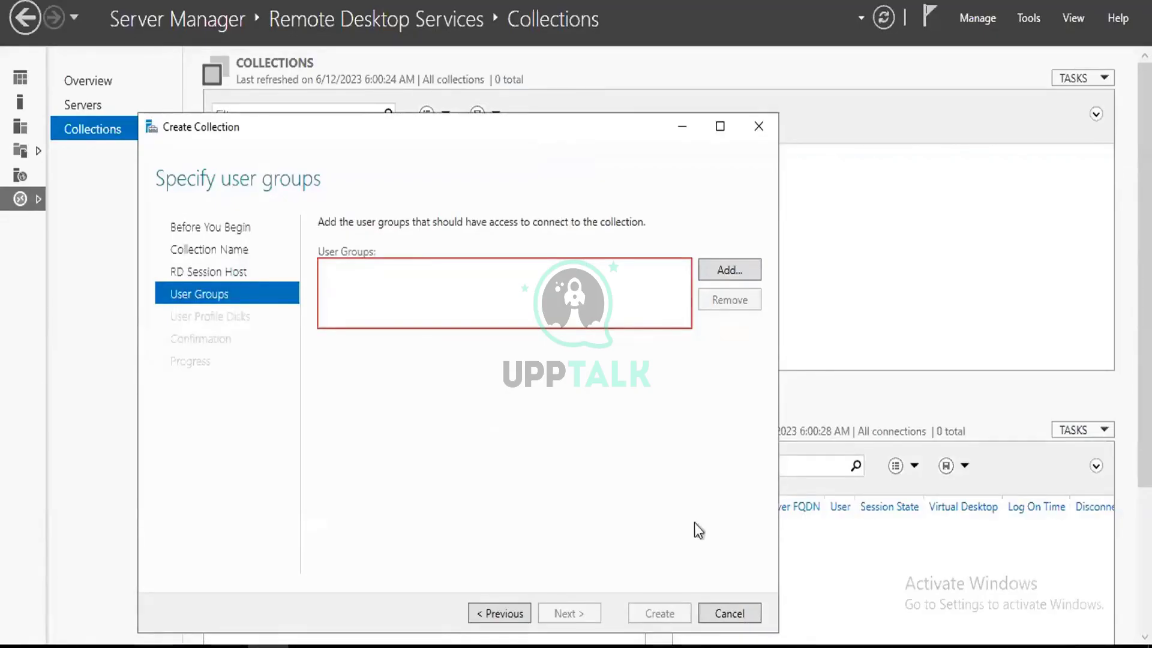
Dismiss the errors, cancel the collection wizard, and start creating a new session collection.
click(699, 386)
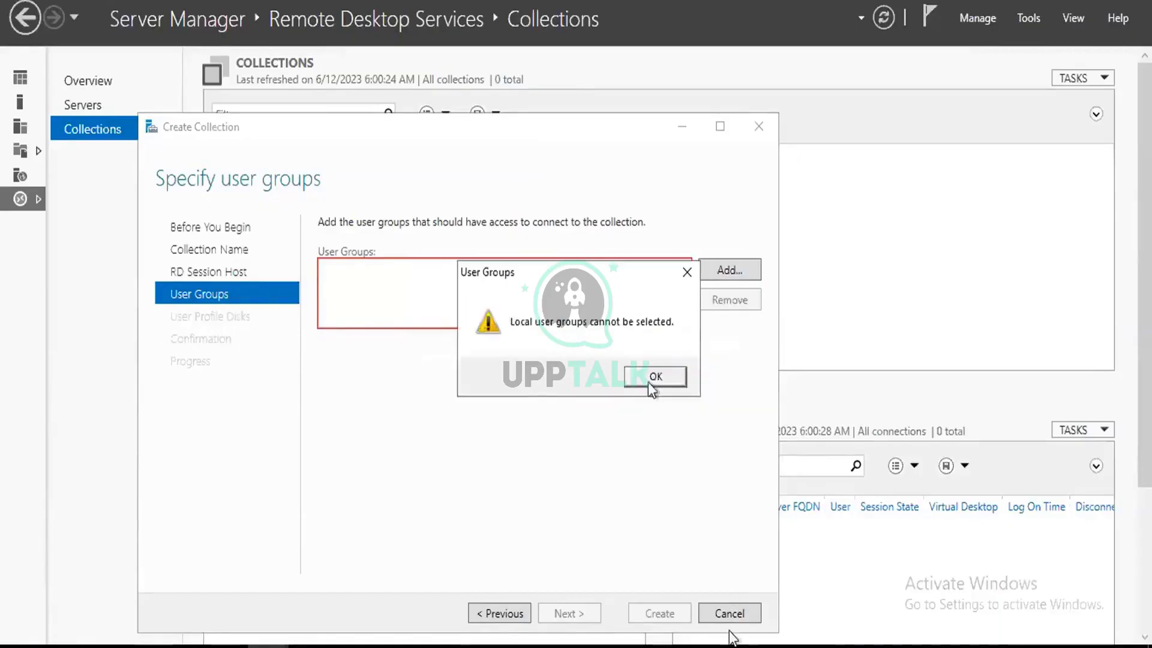
click(657, 376)
click(730, 612)
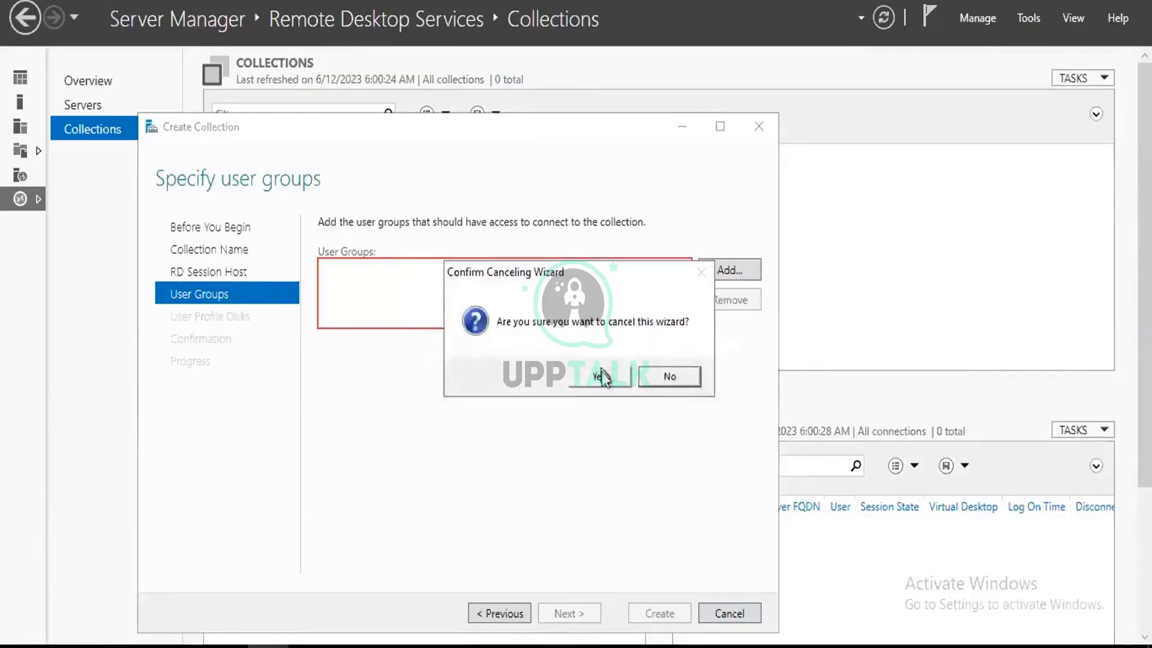
click(600, 374)
click(1078, 75)
click(1050, 119)
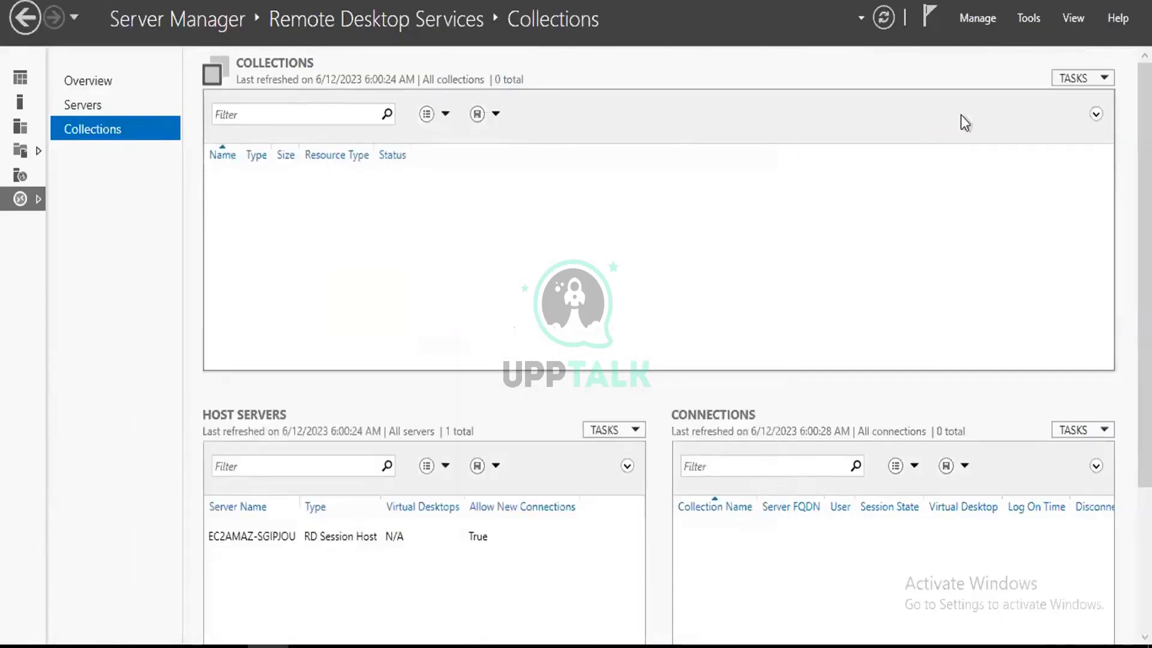
Name the new collection PSMsession and add EC2AMAZ-SGIPJOU as its session host.
click(460, 492)
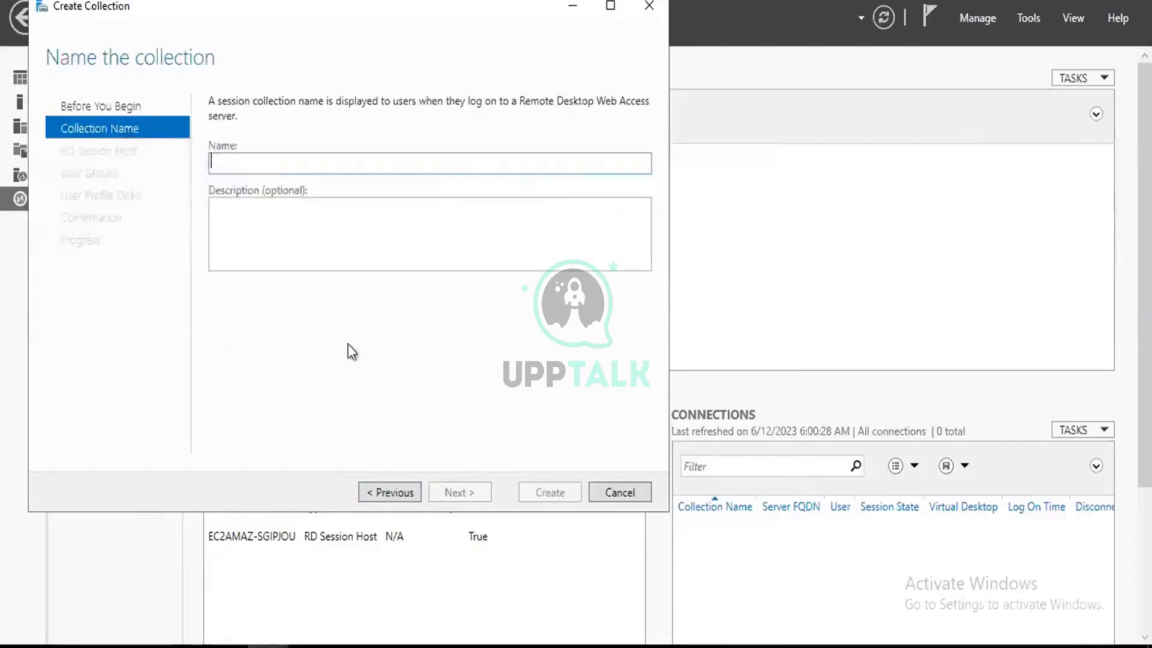
text(P)
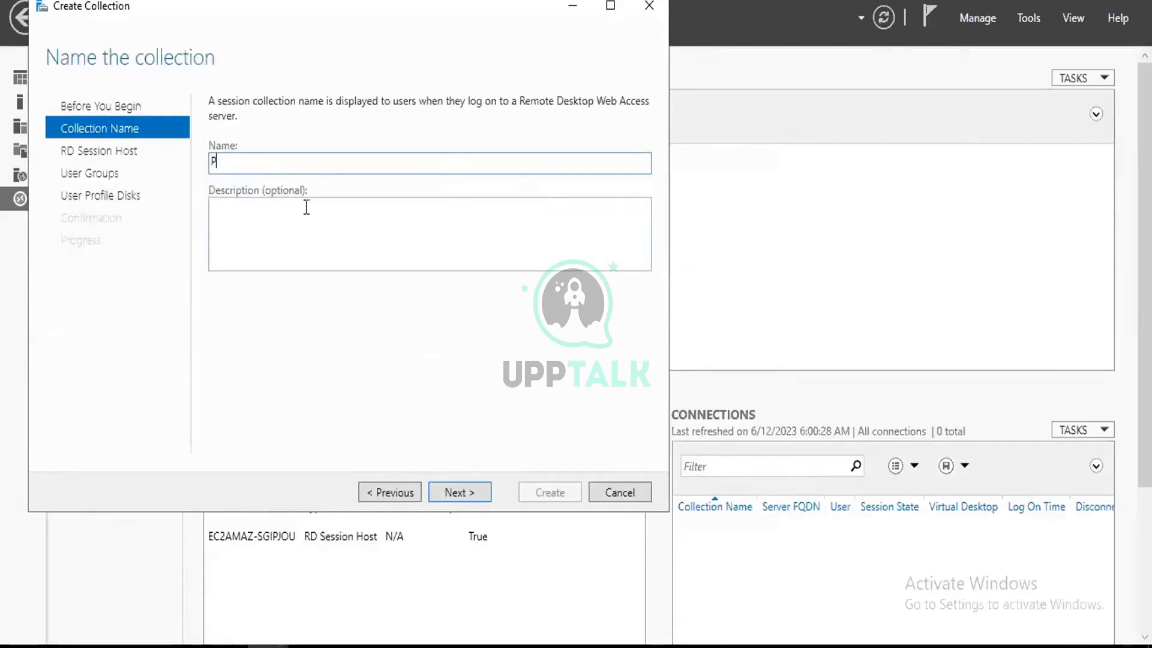
text(SMsession)
click(450, 493)
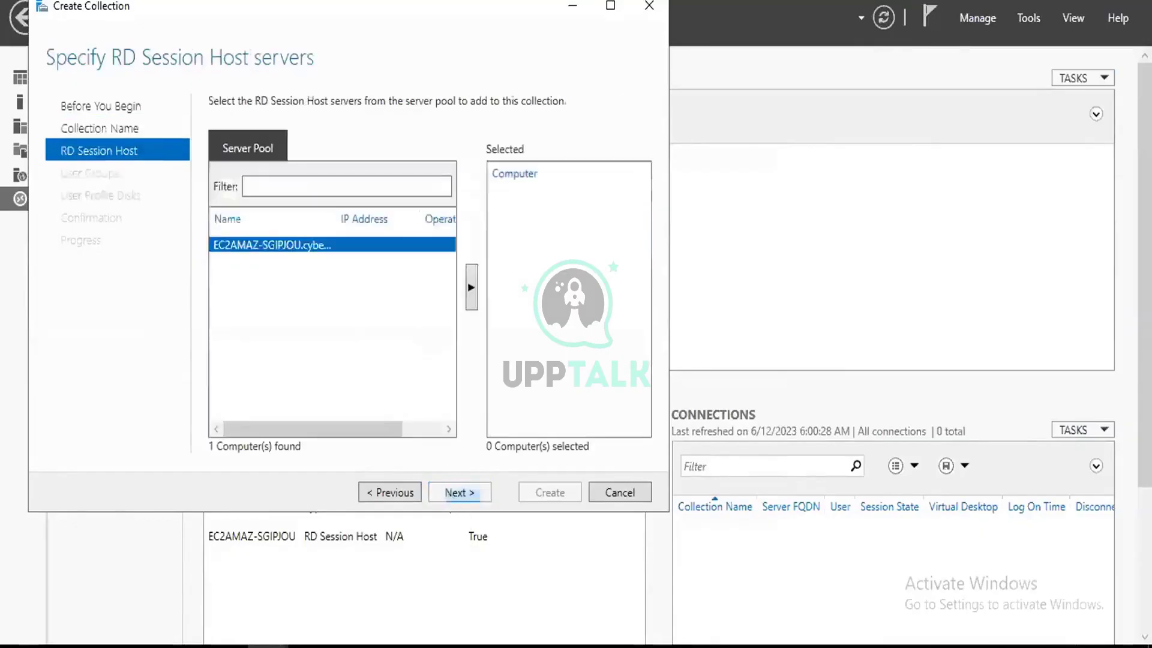
double_click(336, 246)
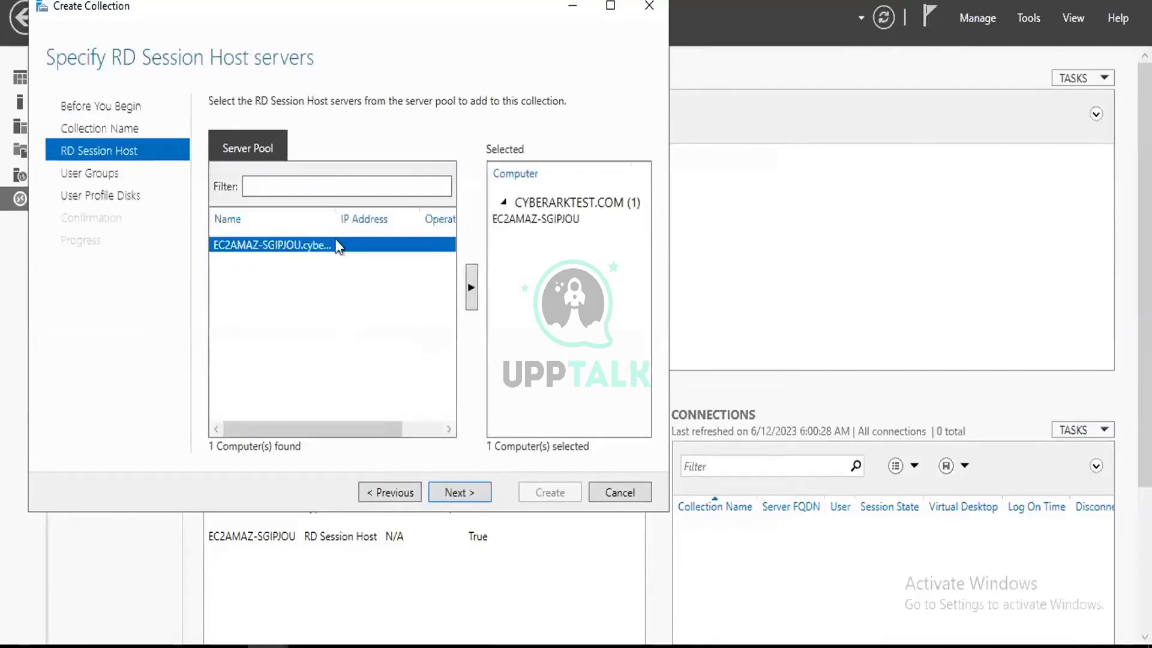
Disable user profile disks, then step back to the user groups page.
click(457, 492)
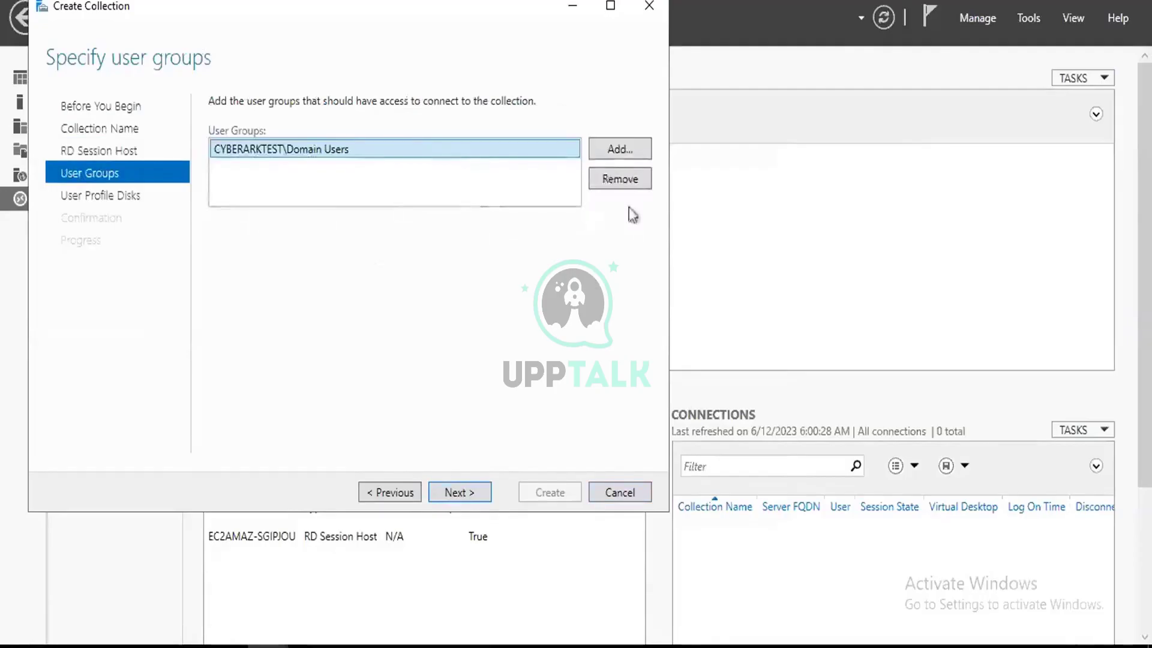
click(465, 492)
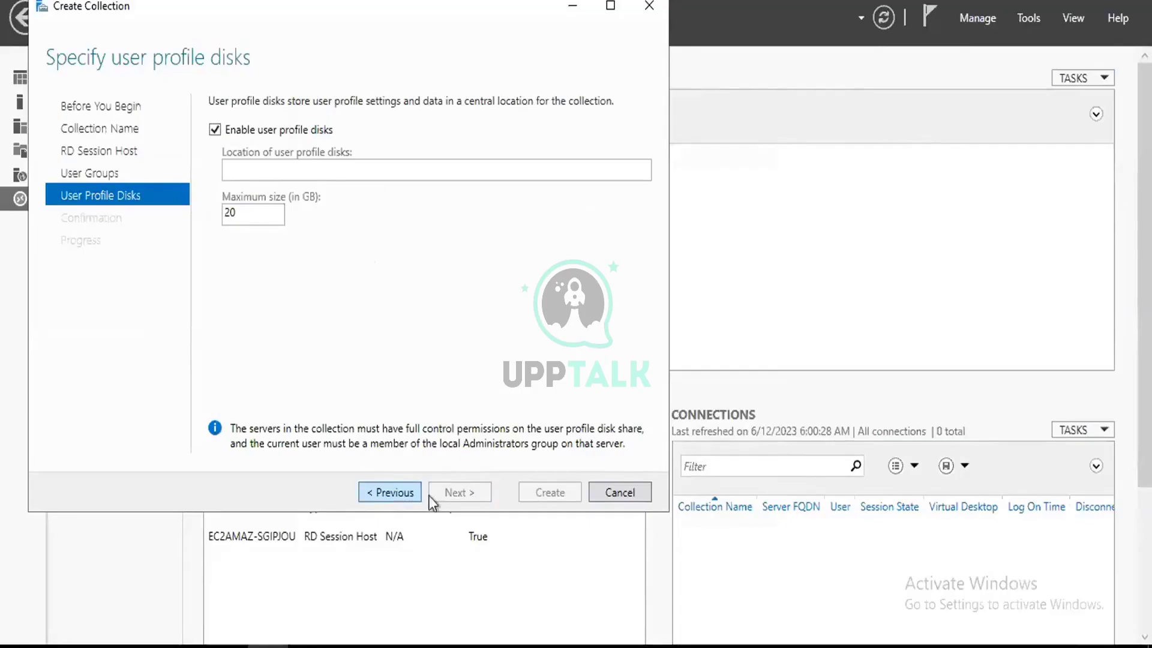
click(215, 130)
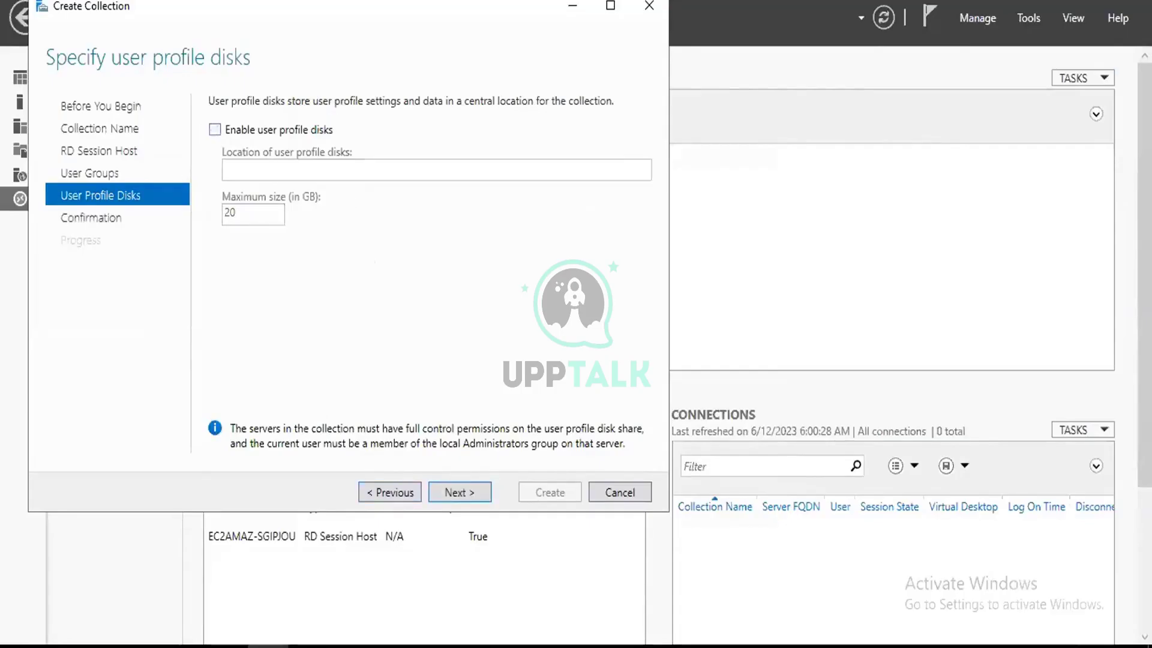
click(391, 493)
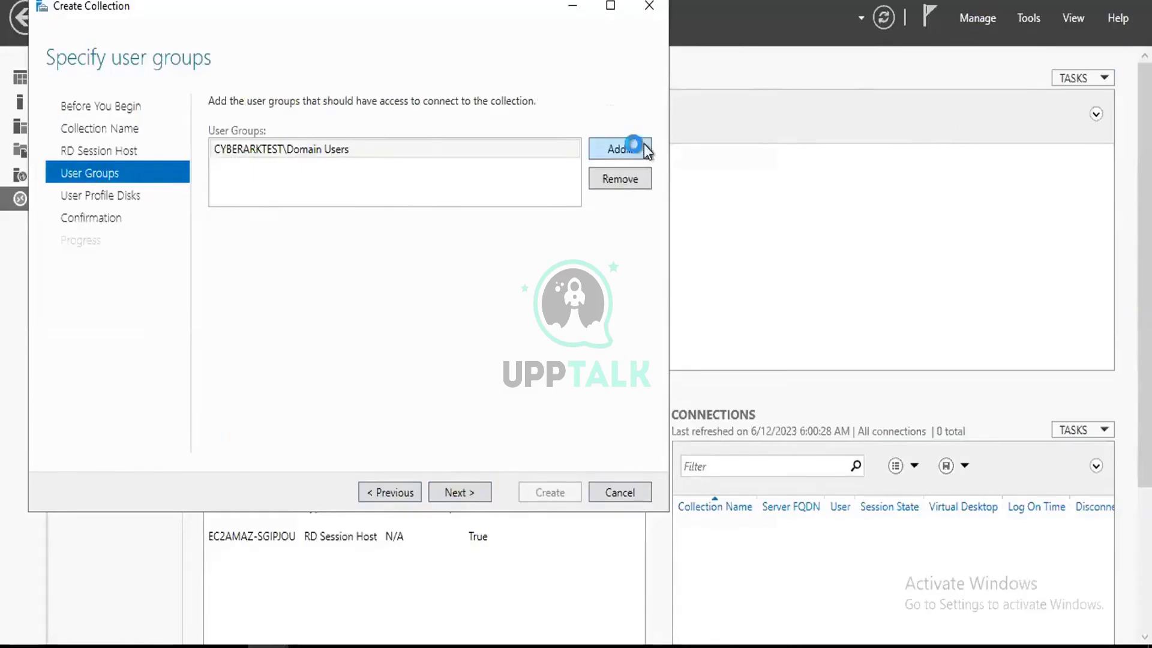
Try adding the Cyberark Admins group found by searching 'cyberark'.
click(620, 149)
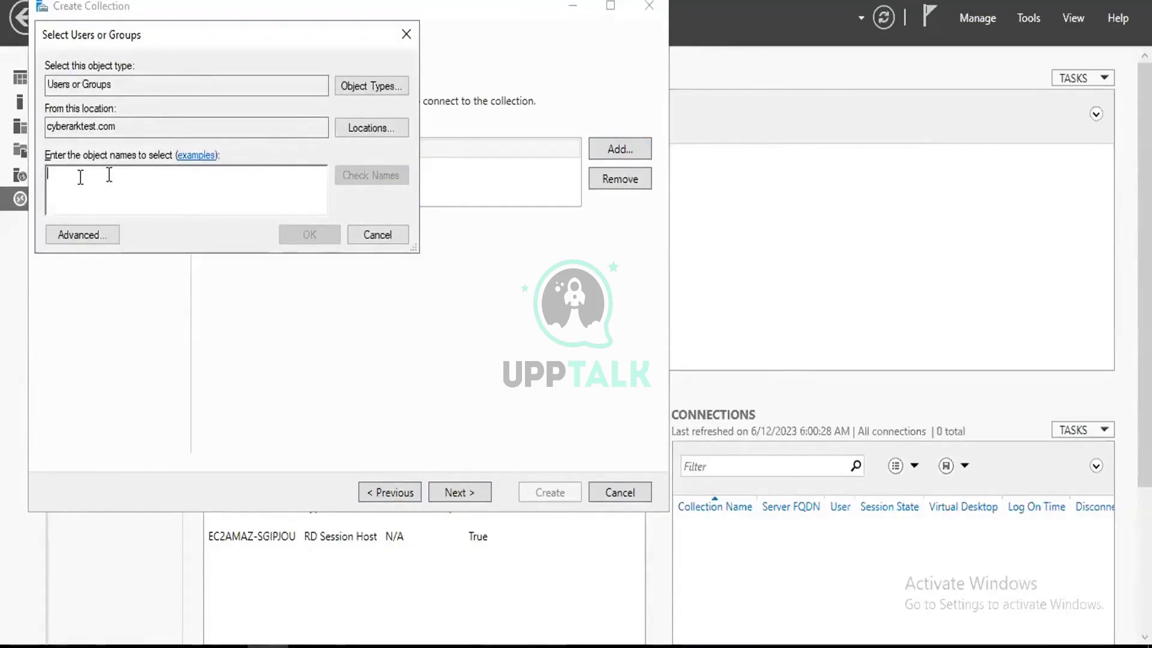
text(cybera)
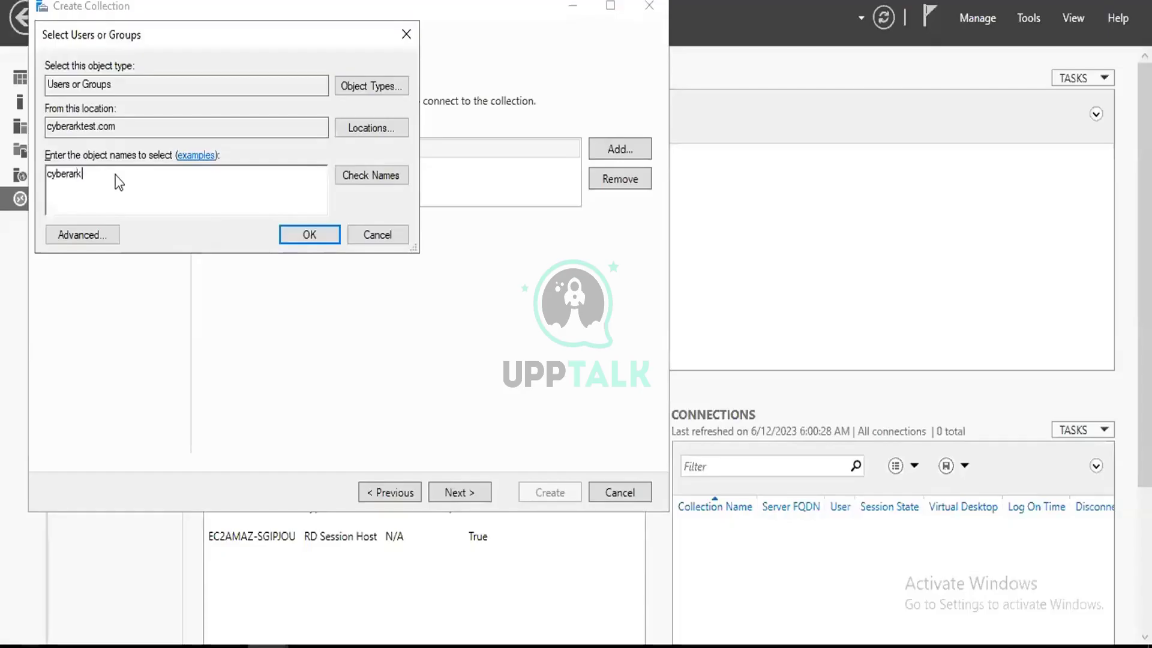
text(rk)
key(Return)
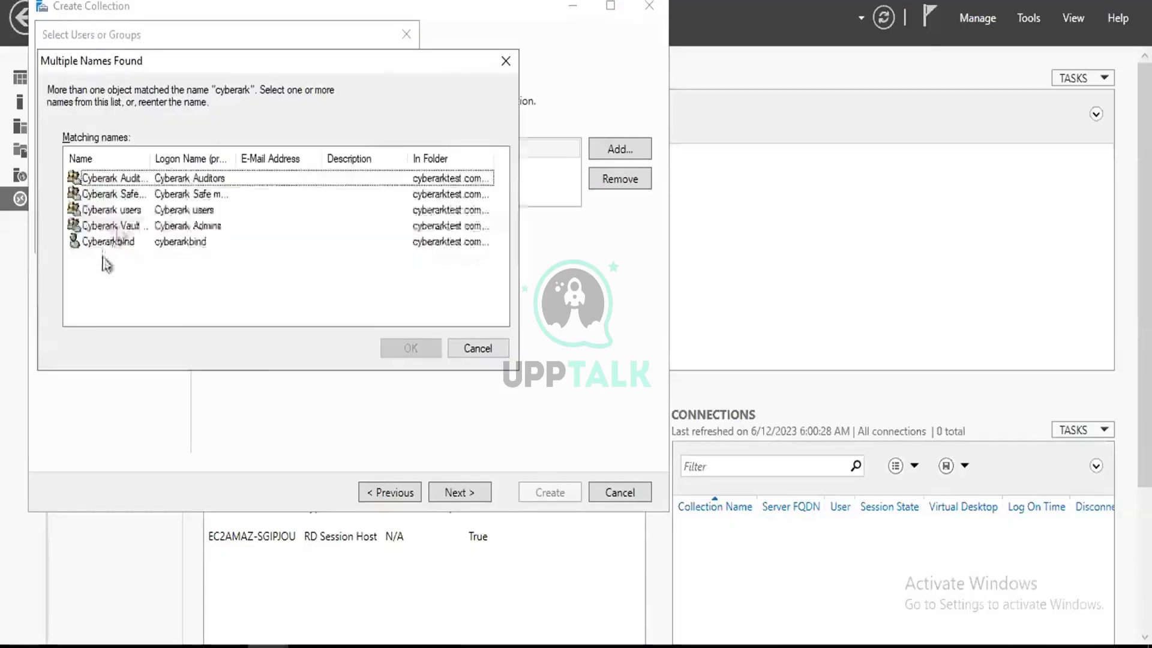
click(117, 226)
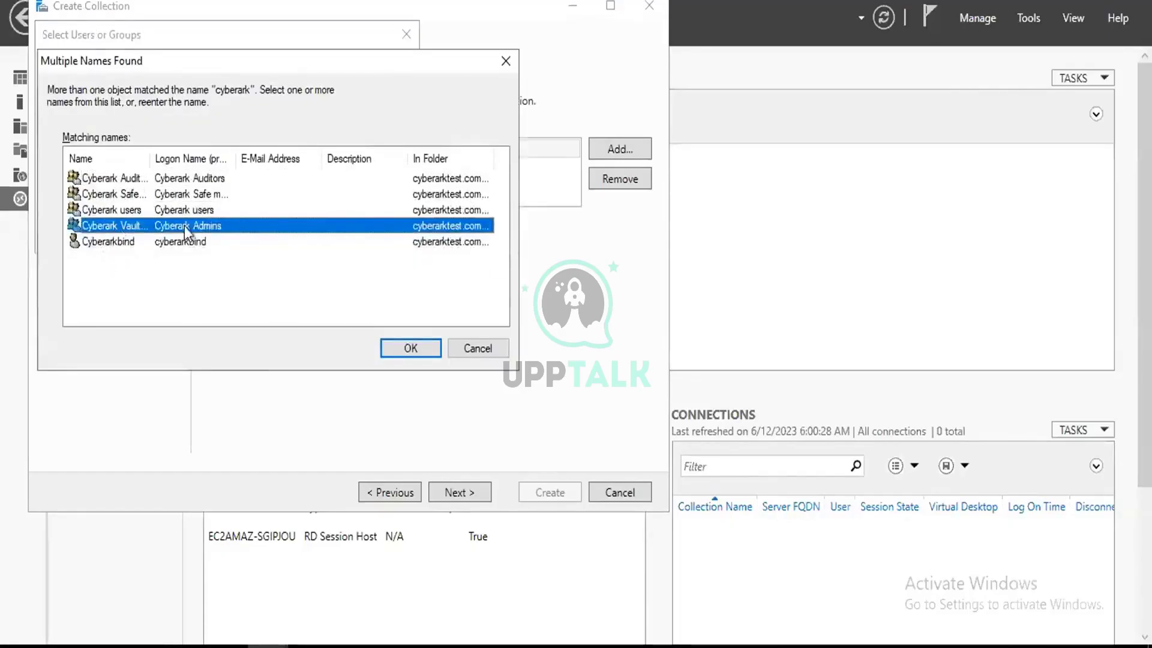
click(400, 349)
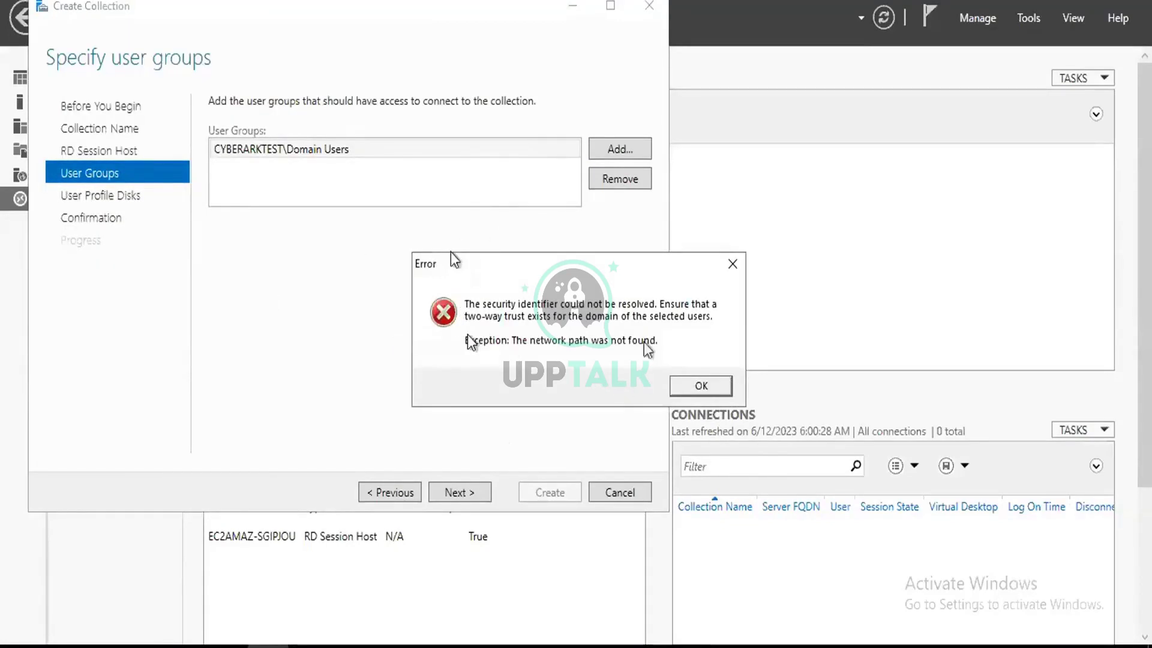
Dismiss the identifier error and local groups warning, then move on to user profile disks.
click(700, 386)
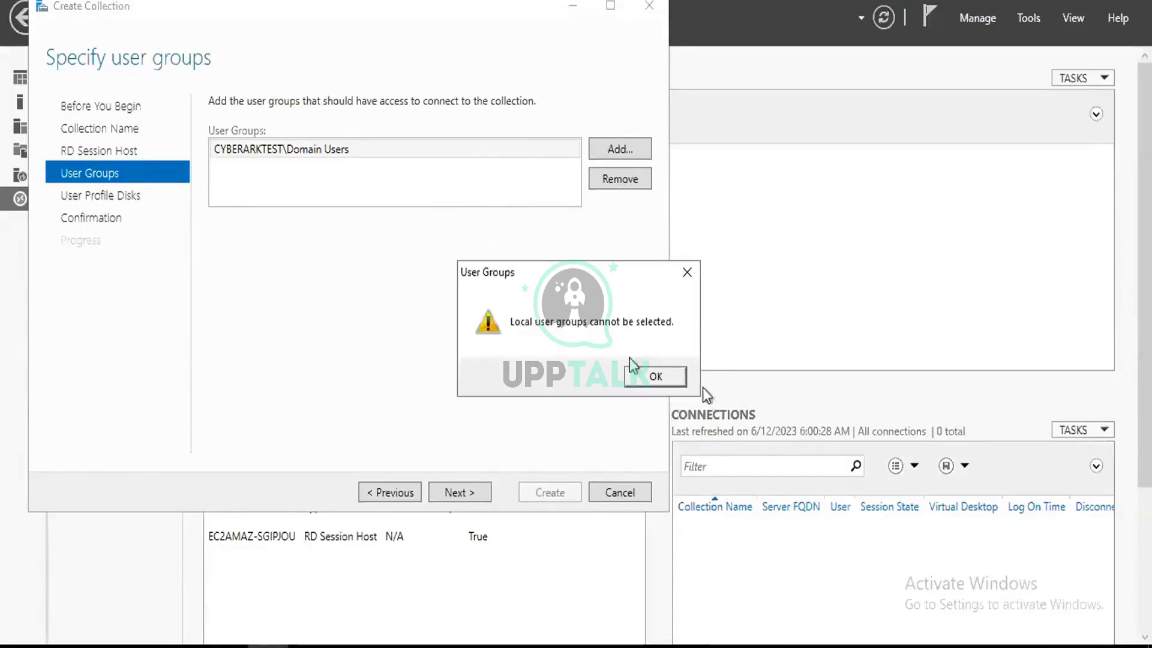
click(653, 384)
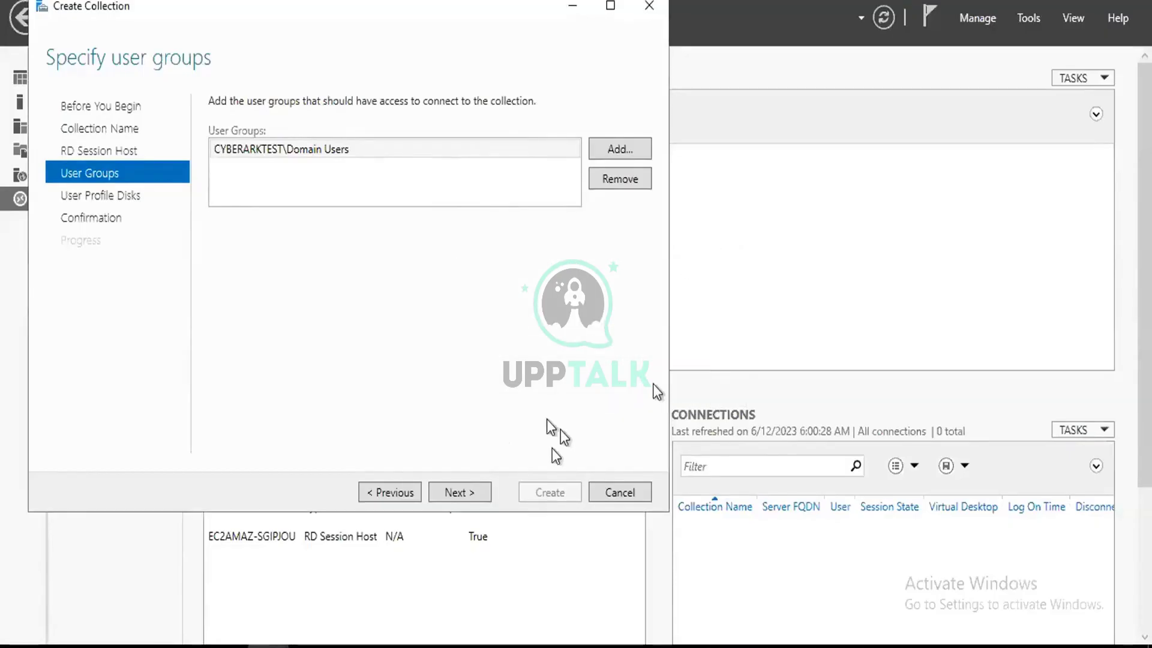
click(462, 492)
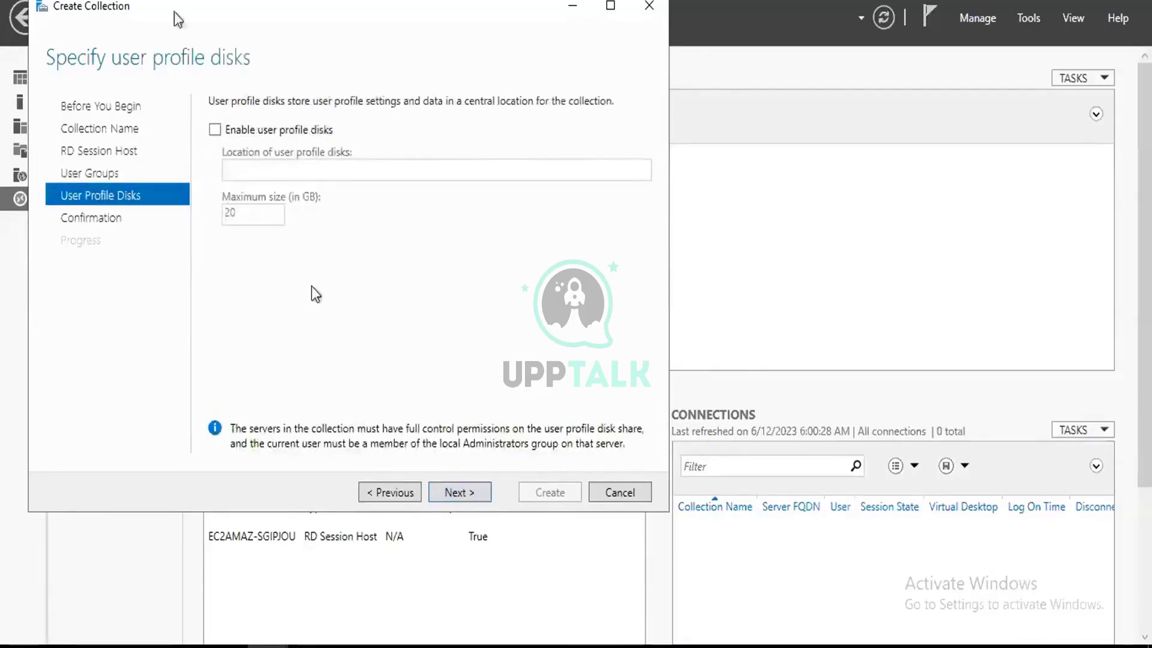
Create the PSMsession collection with user profile disks off, closing the wizard after it succeeds.
click(215, 130)
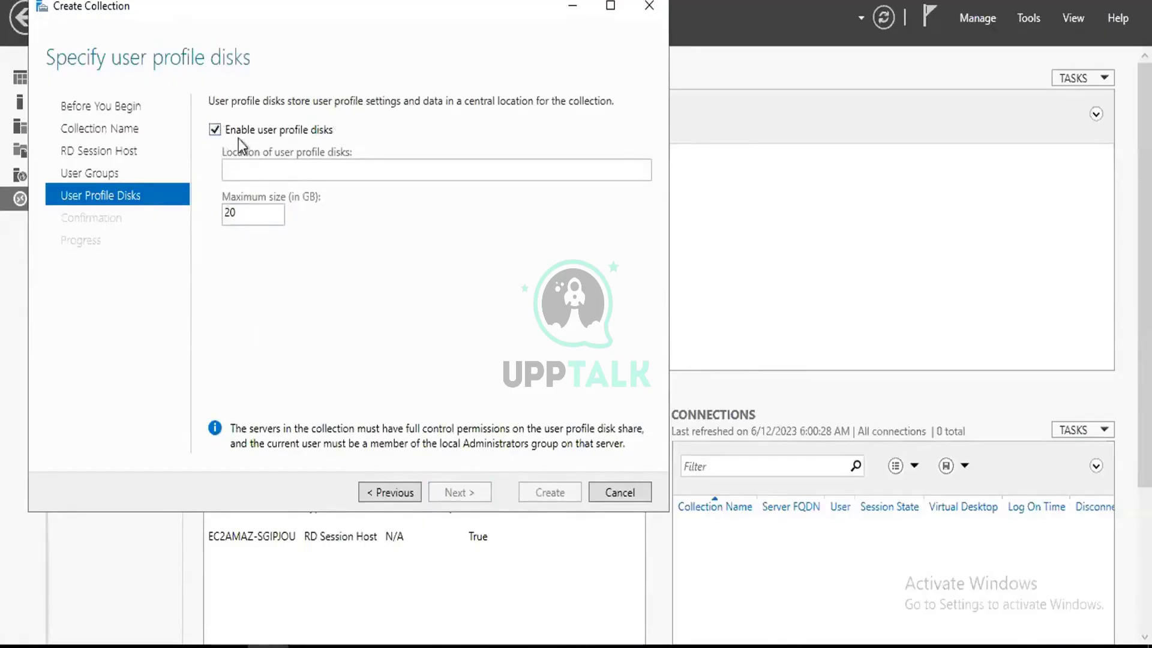
click(215, 130)
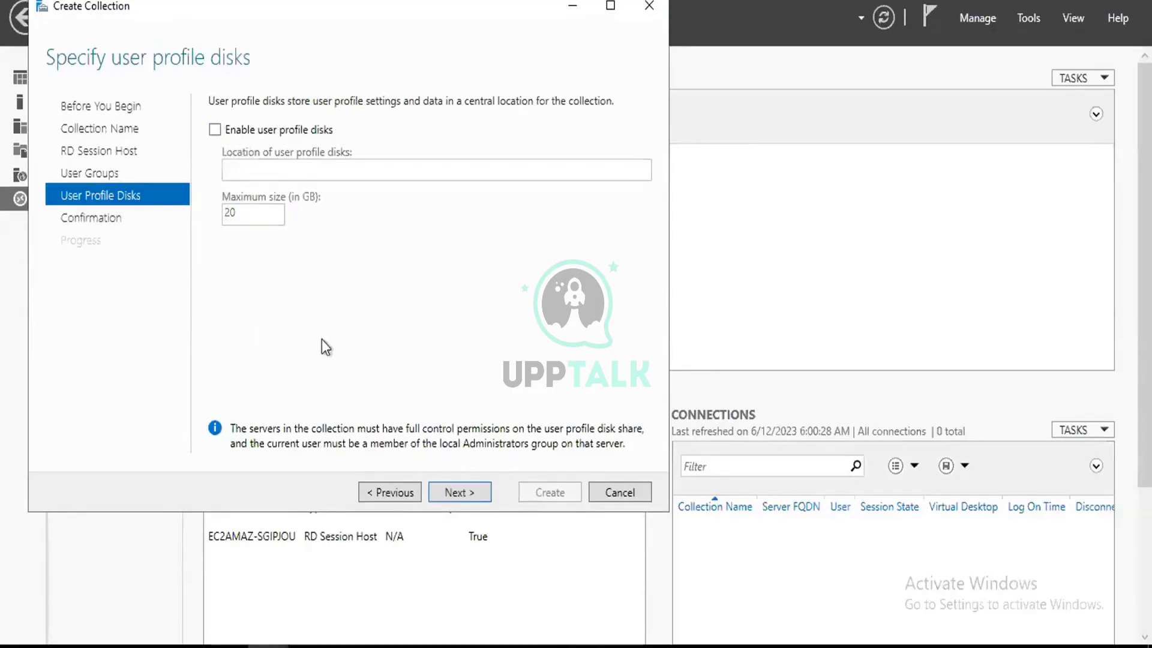
click(460, 492)
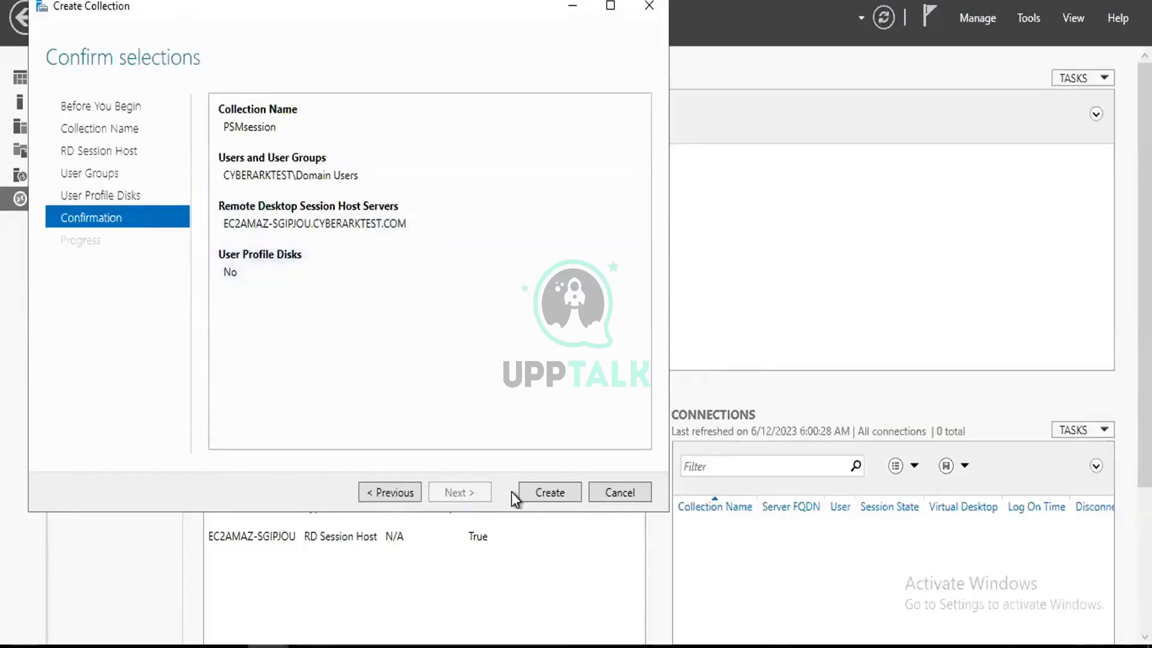
click(542, 492)
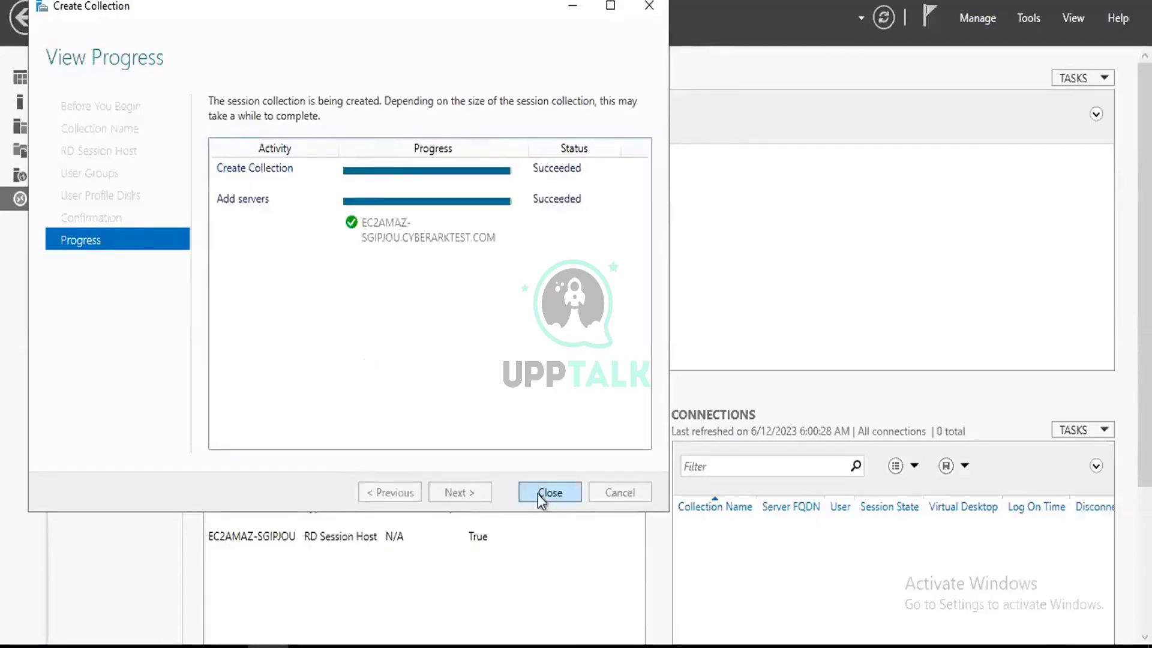
click(539, 494)
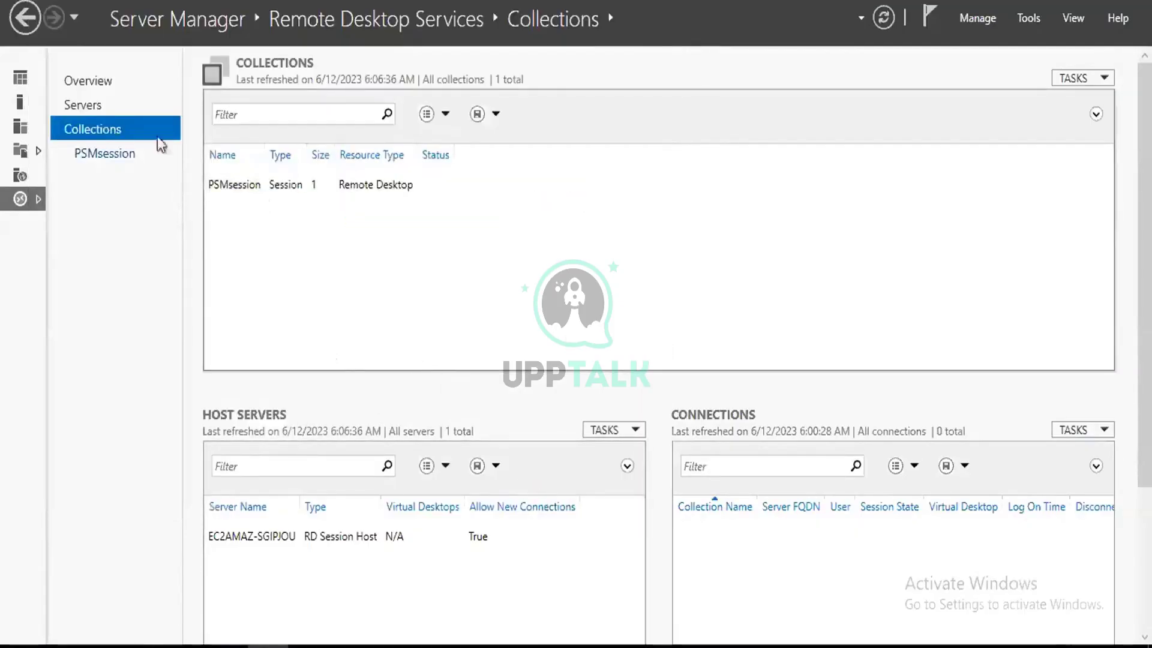
click(114, 154)
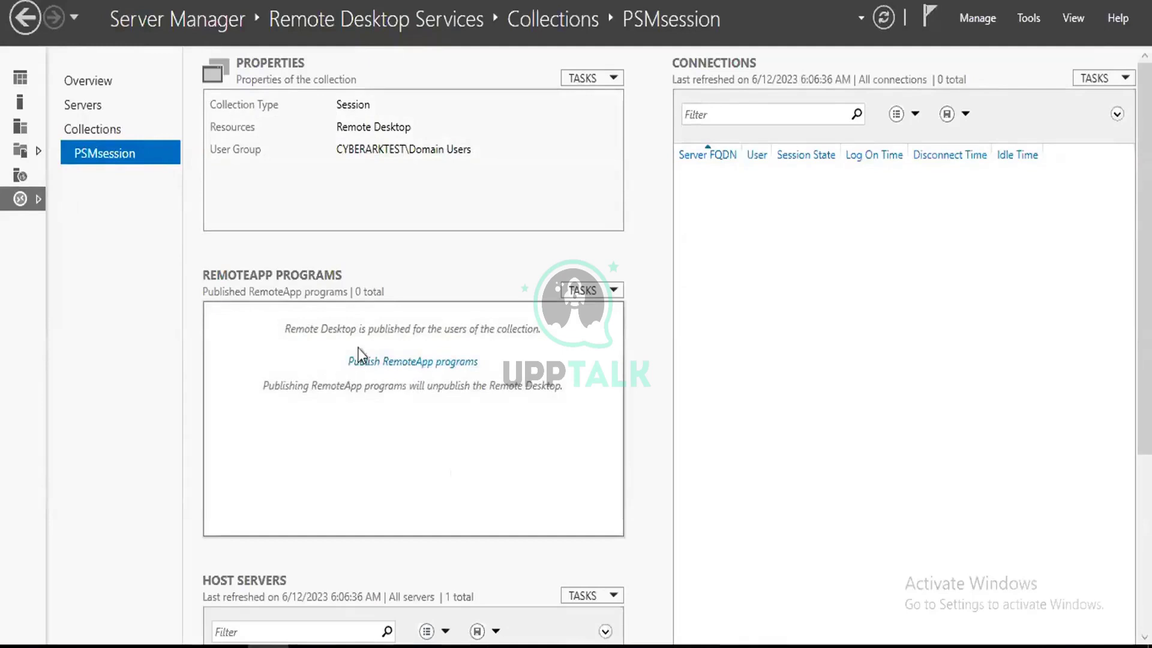
click(395, 361)
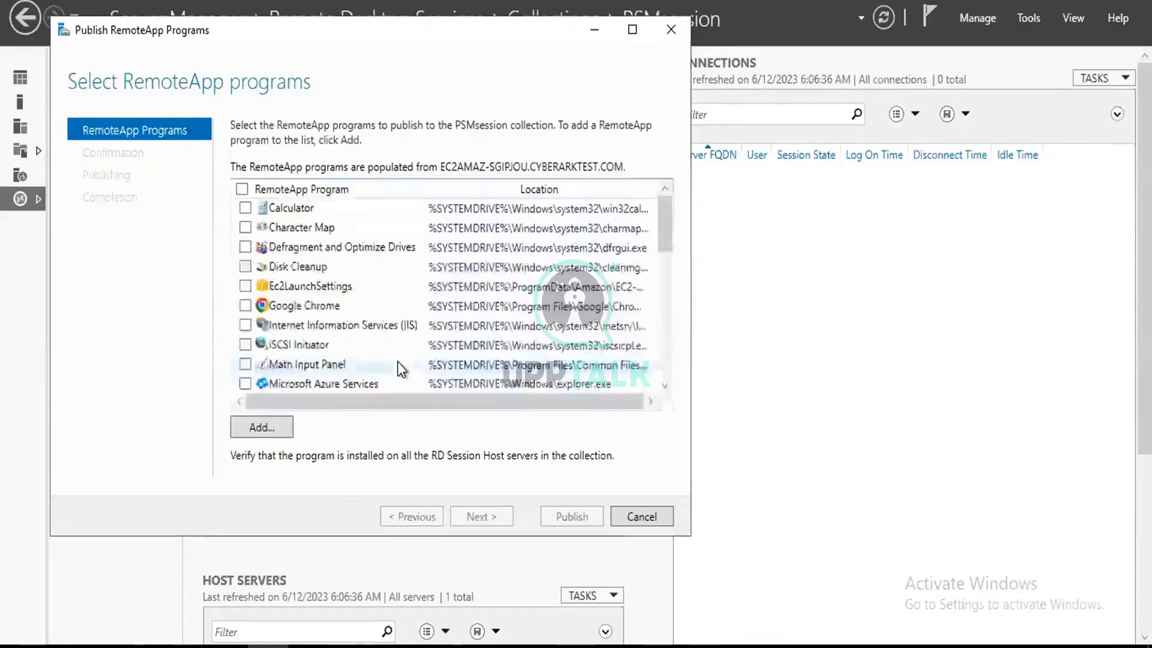
scroll(396, 345, down, 1)
scroll(527, 347, down, 5)
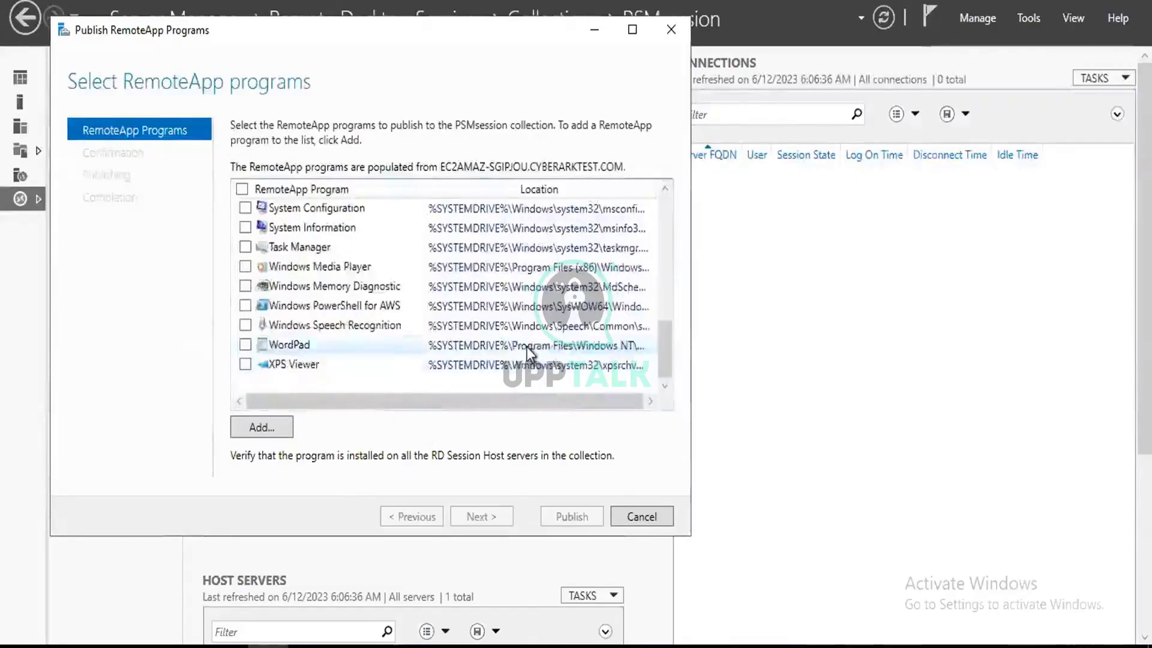
click(638, 517)
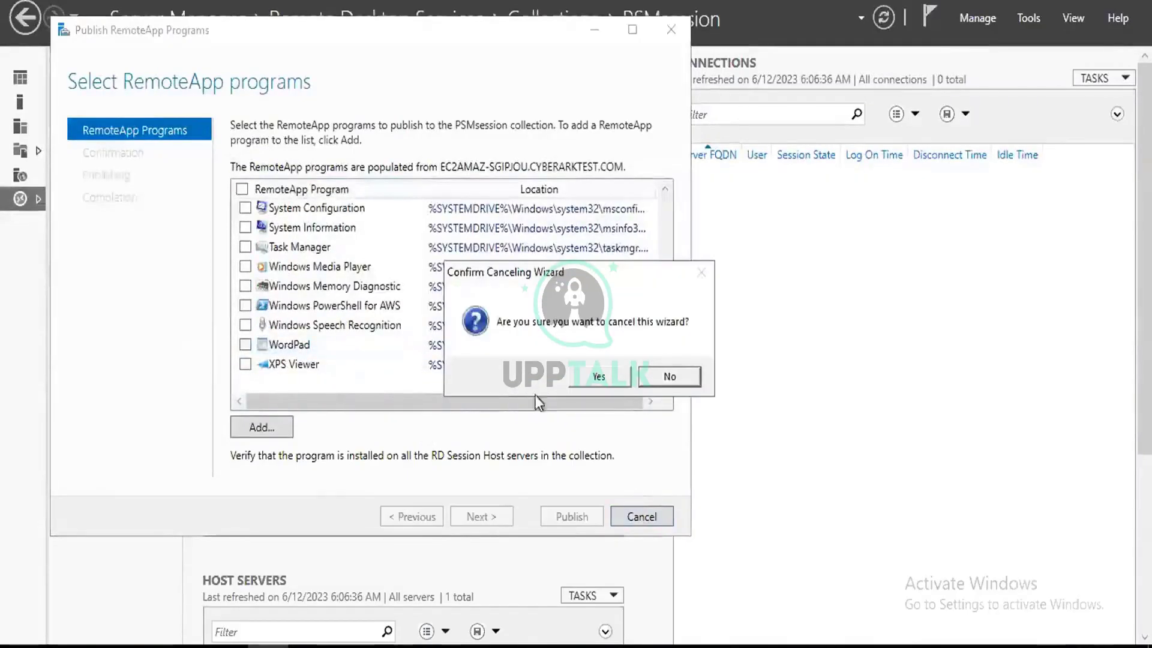
click(593, 377)
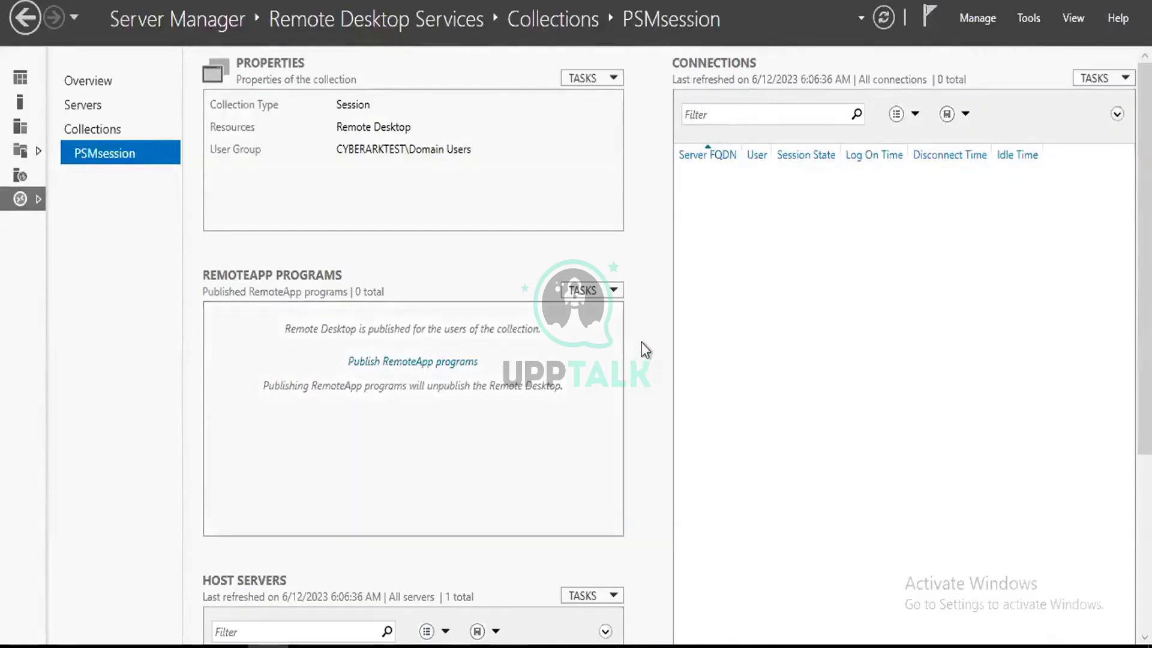
click(101, 132)
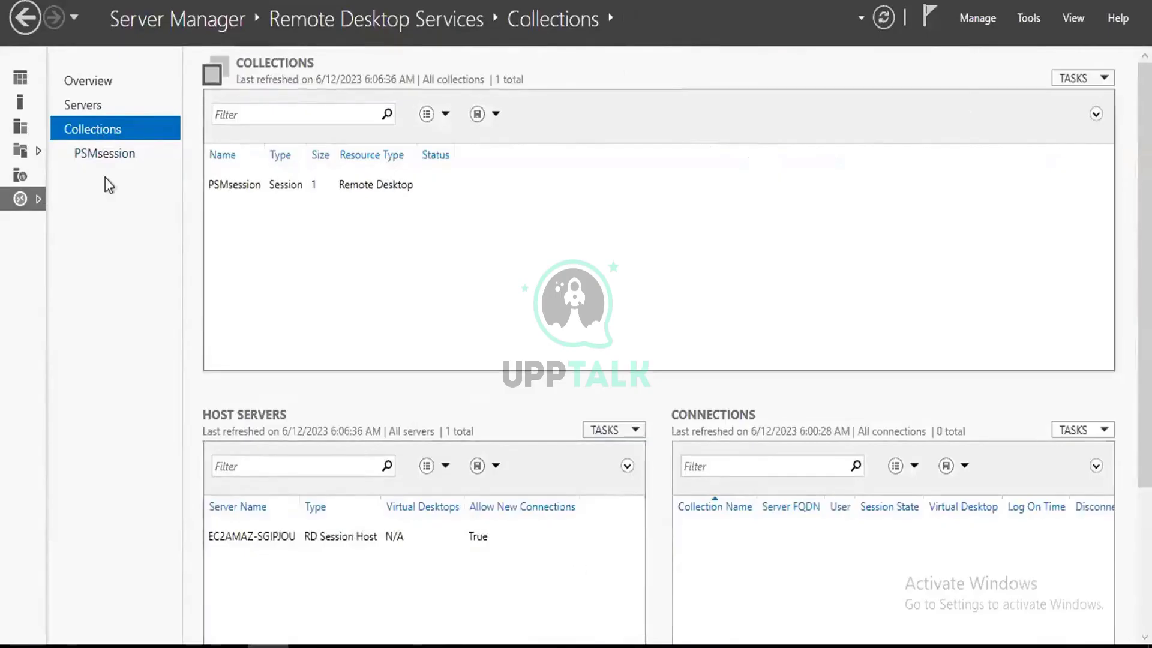
Look over the Remote Desktop Services overview and servers, then open the PSMsession collection page.
click(101, 151)
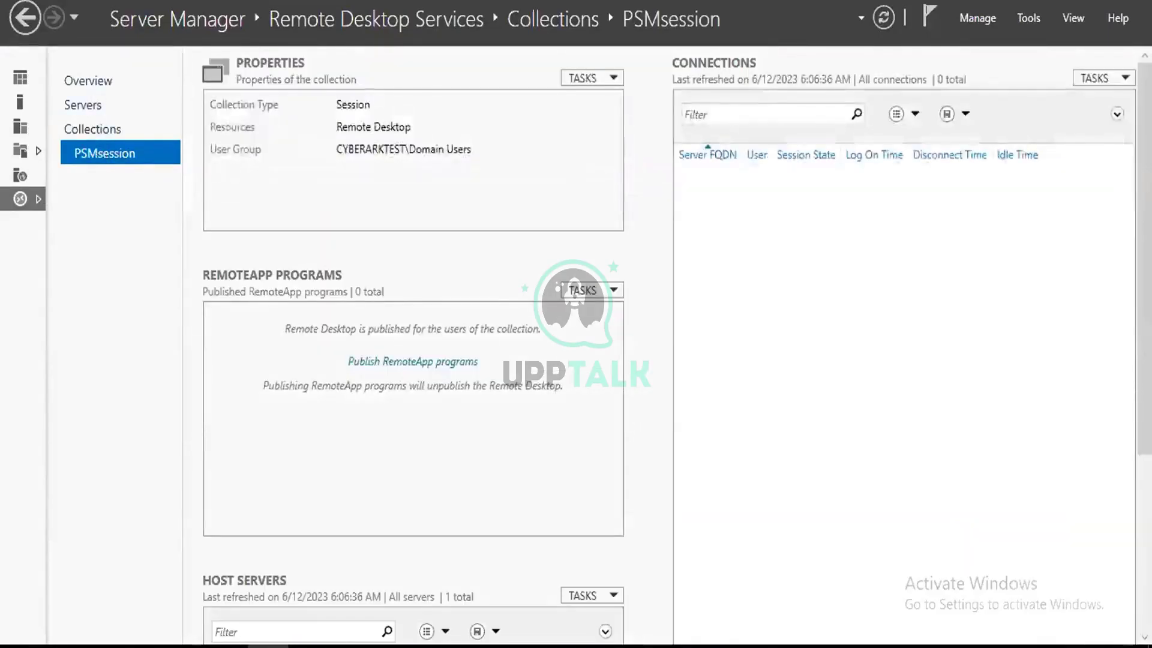
click(90, 87)
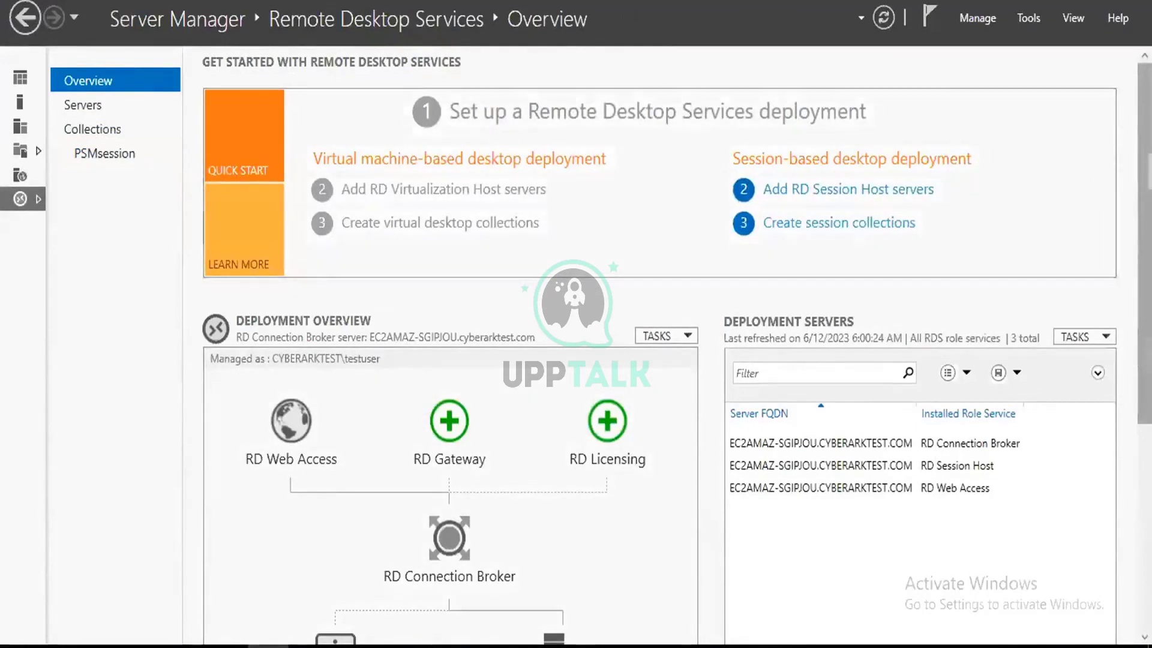
drag(1147, 244, 1147, 450)
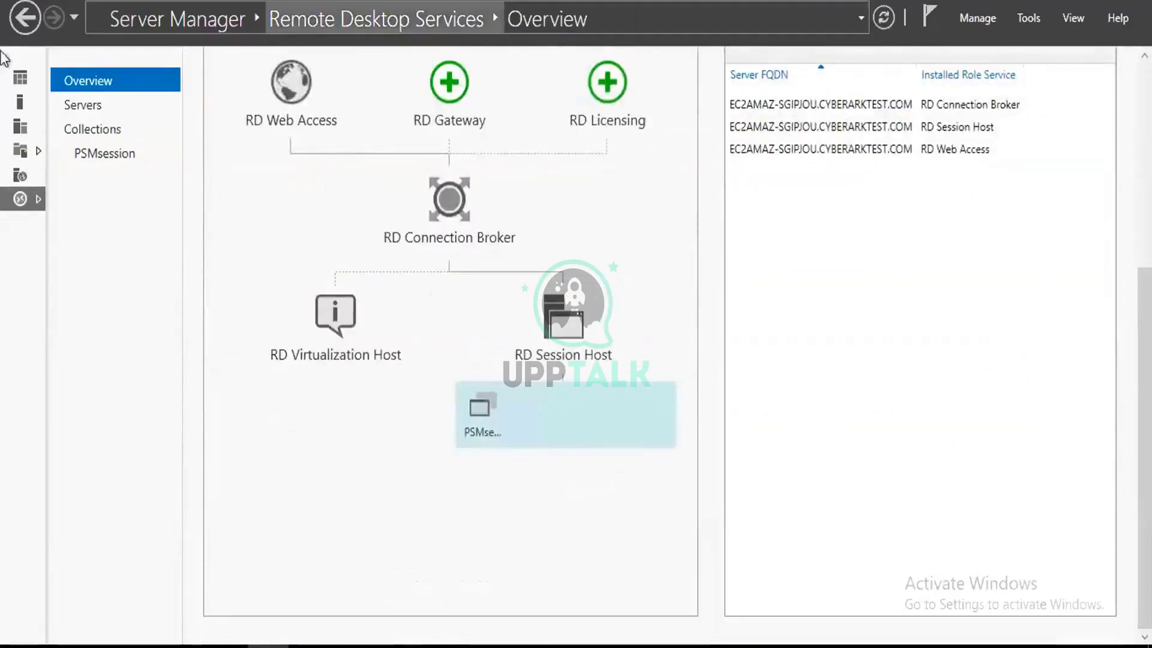
click(92, 105)
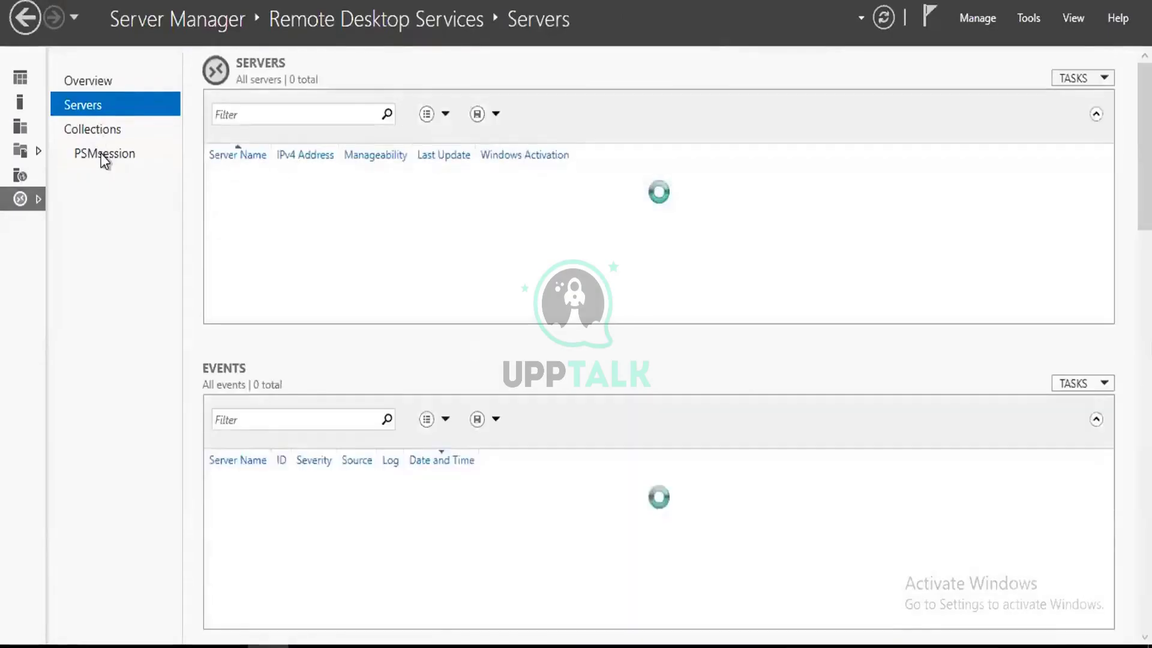
click(105, 154)
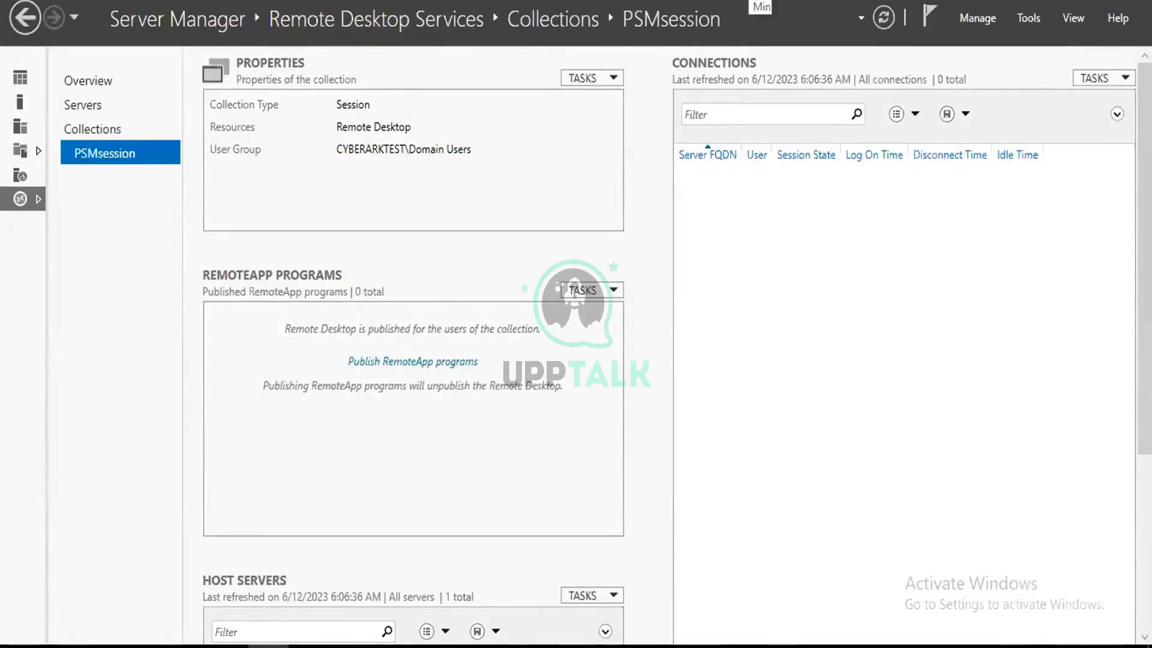
Read the Remote Desktop Services prerequisites slides 17–19 in the PSM guide.
click(761, 4)
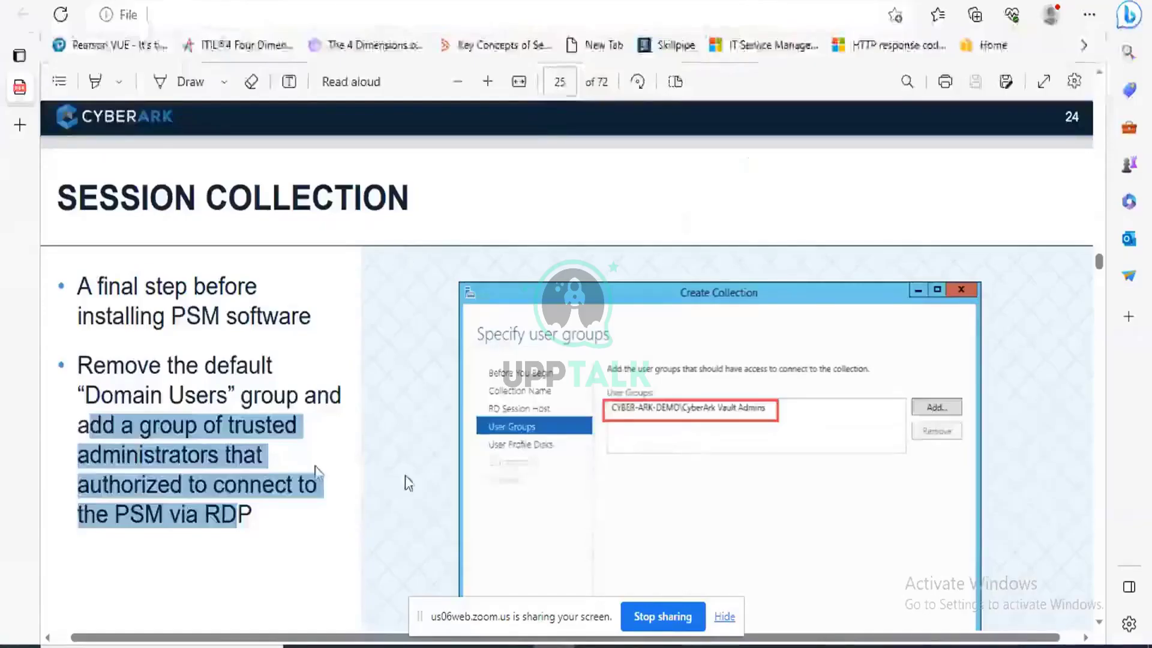
scroll(405, 475, up, 5)
scroll(418, 485, up, 15)
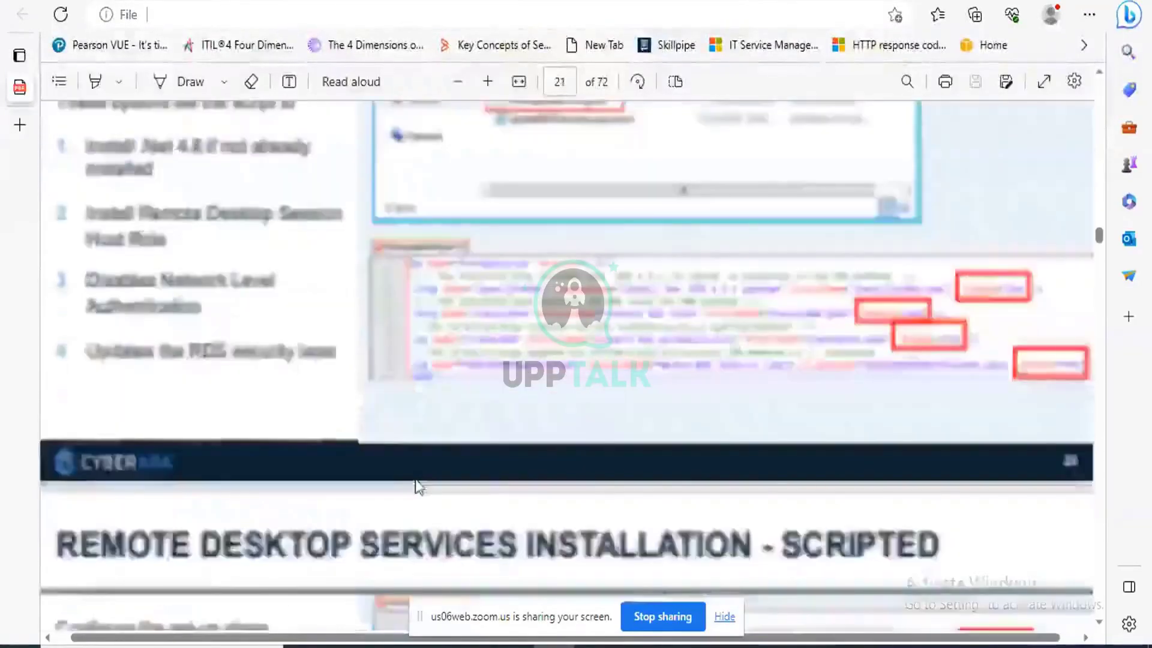
scroll(418, 486, up, 10)
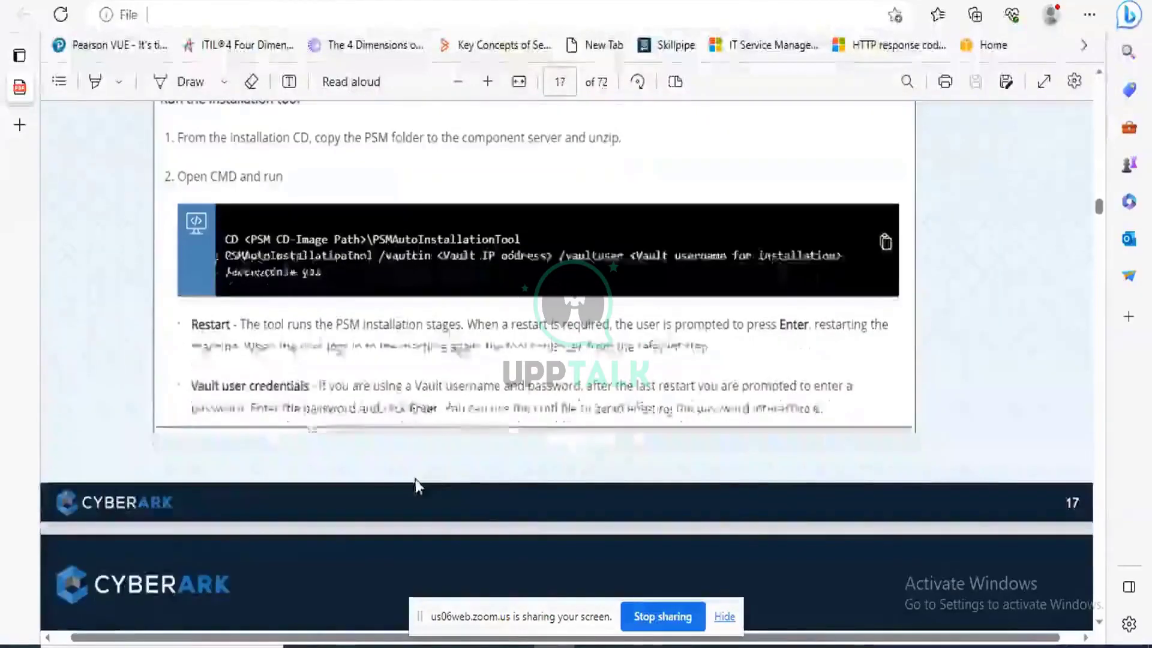
scroll(386, 438, down, 10)
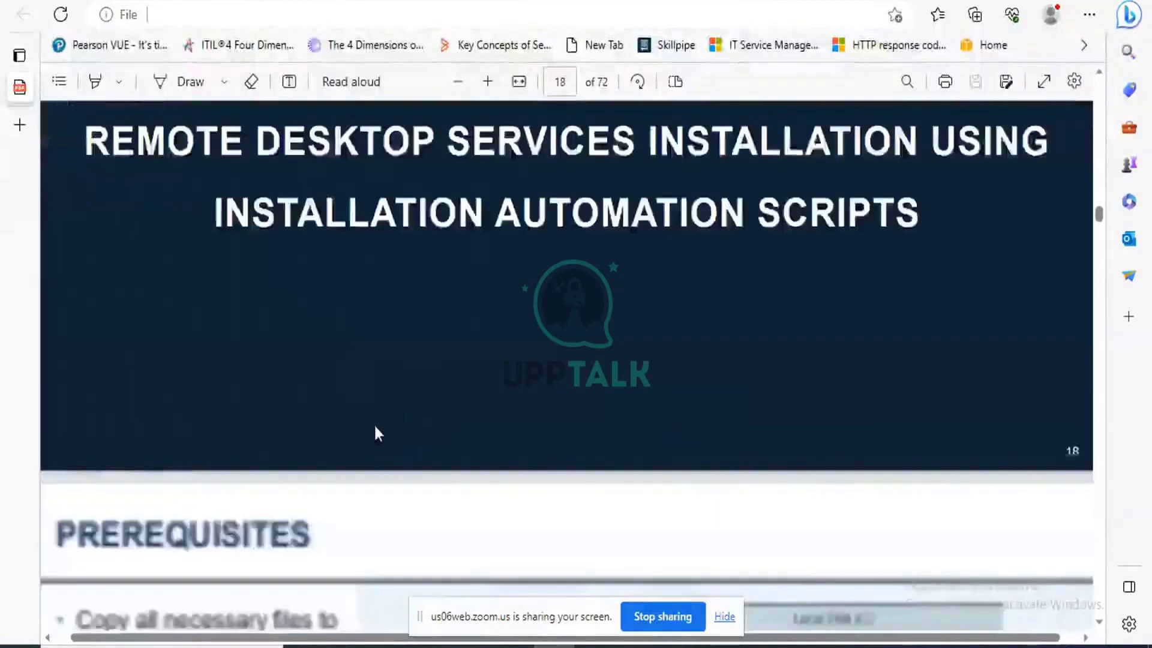
scroll(420, 360, up, 3)
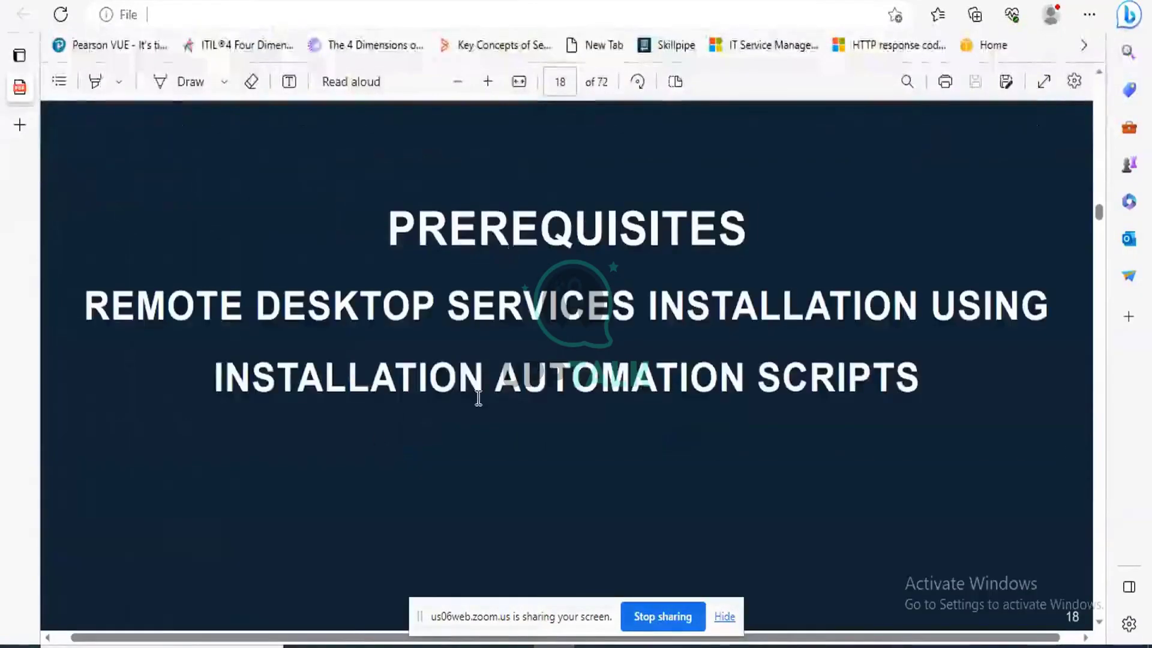
scroll(478, 398, down, 5)
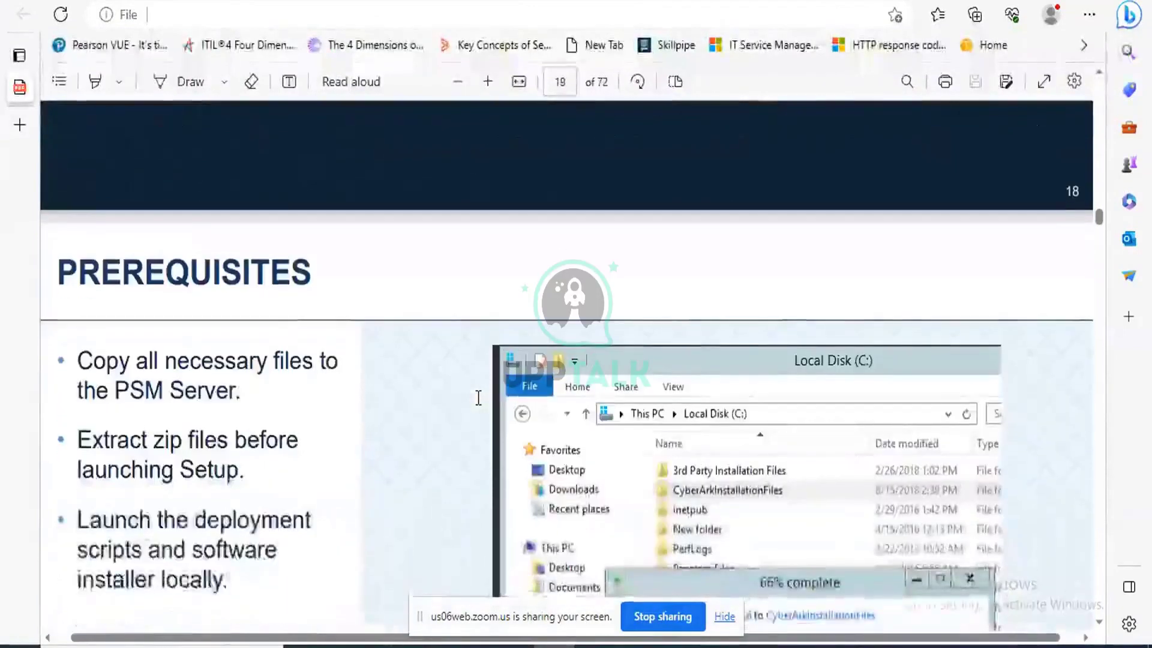
Switch to the PSM server's remote desktop and select the Privileged Session Manager-Rls-v12.1 zip.
mouse_move(676, 647)
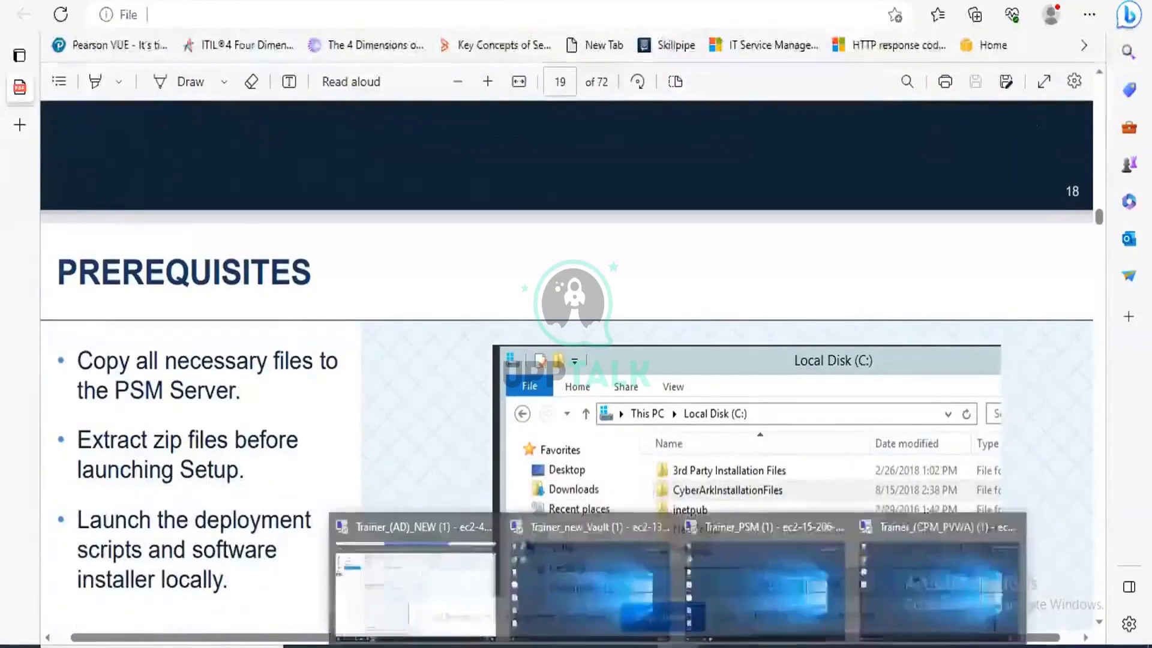
click(817, 581)
click(34, 560)
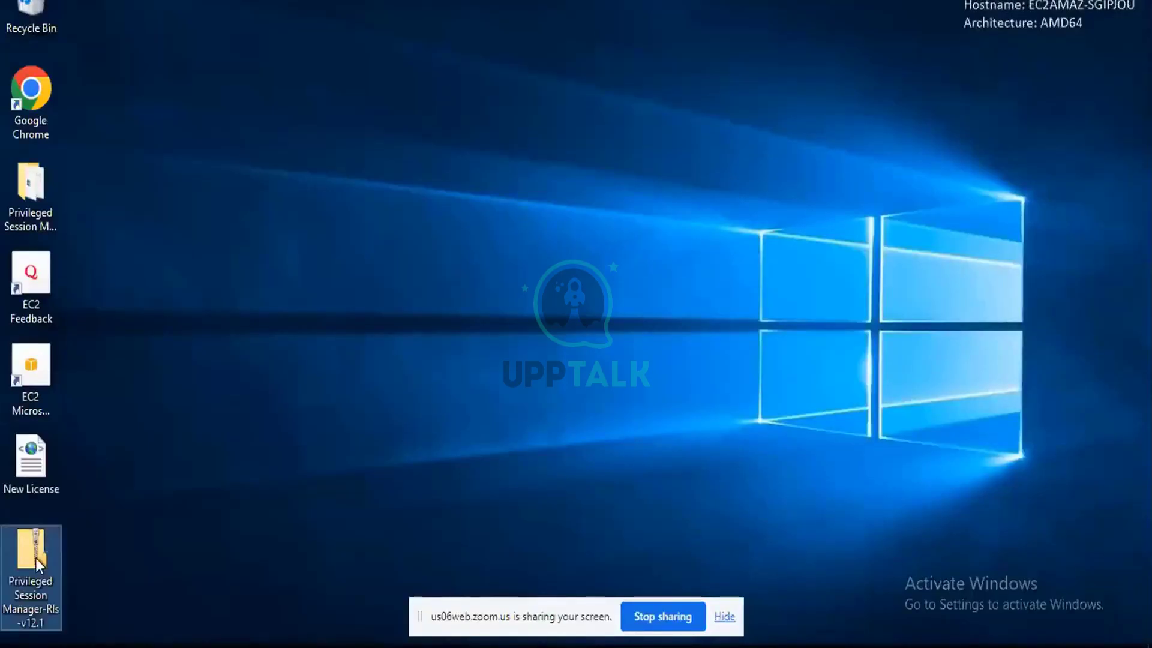
Browse the PSM v12.1 archive to InstallationAutomation\Prerequisites and show PrerequisitesConfig's context menu.
double_click(35, 558)
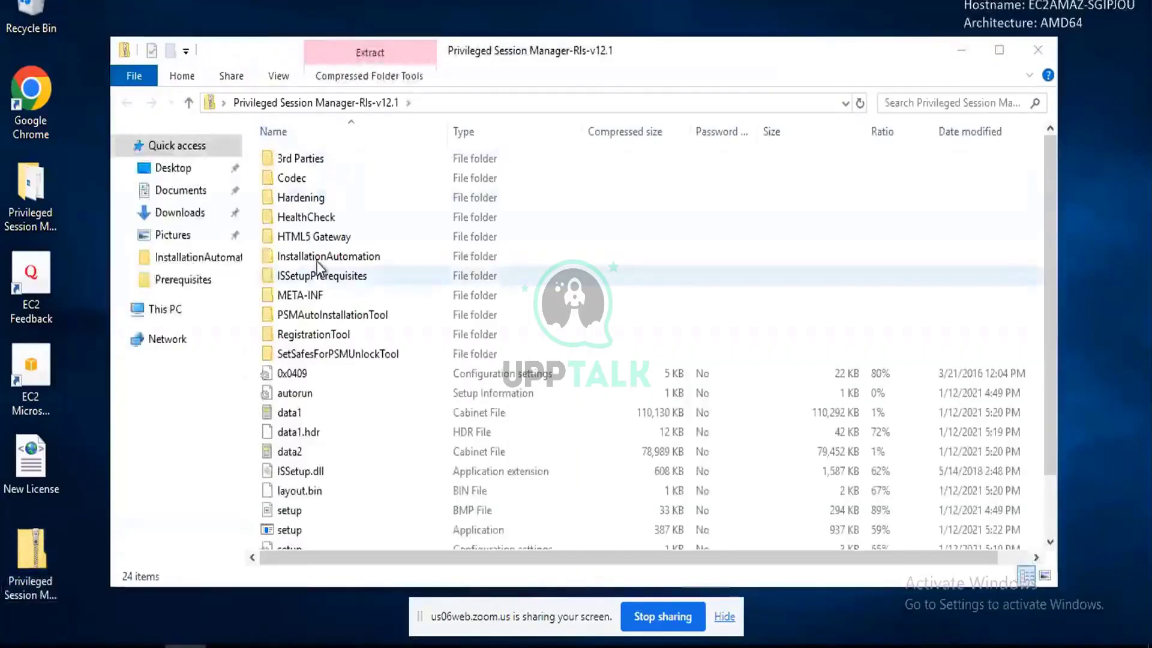
click(318, 259)
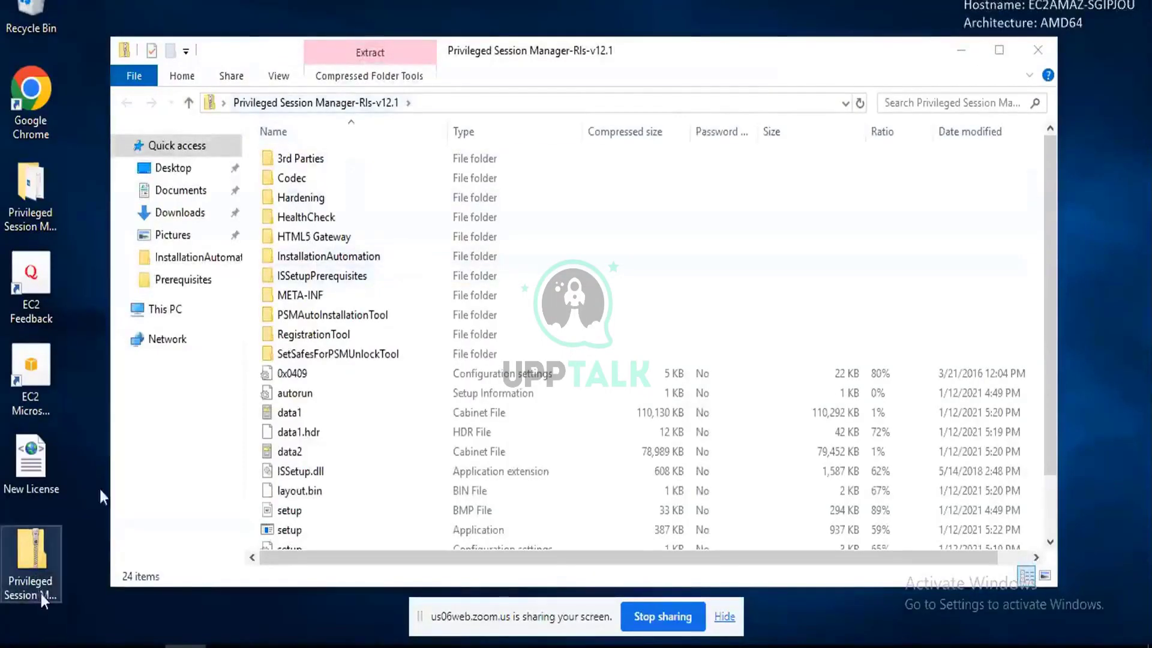
double_click(367, 258)
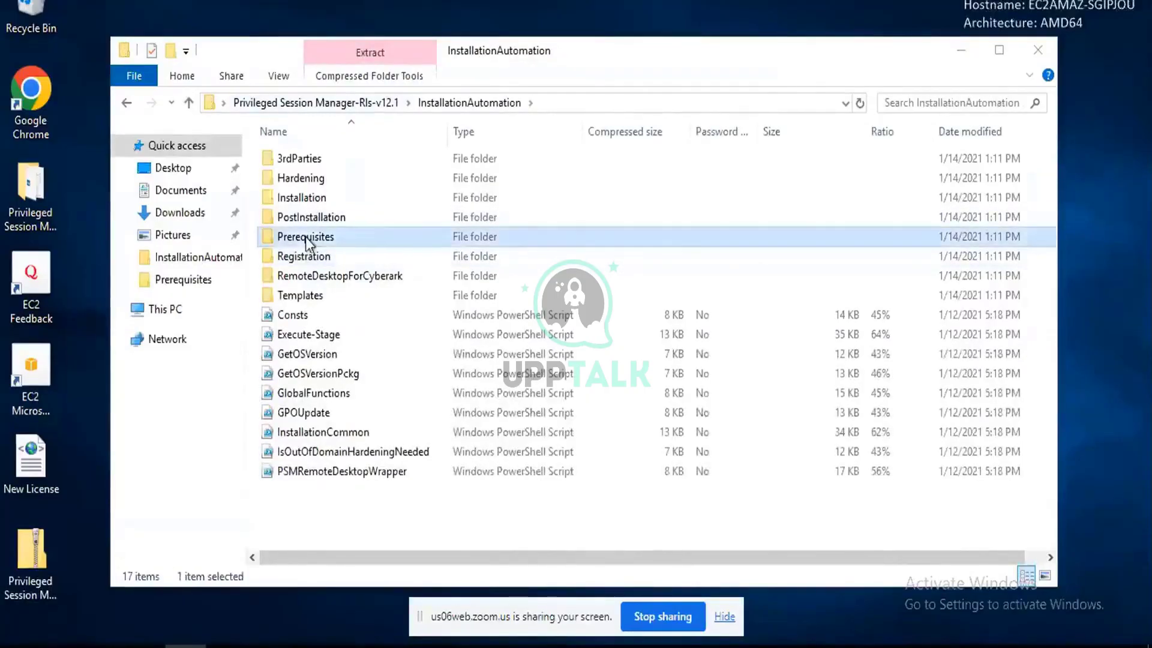
double_click(305, 238)
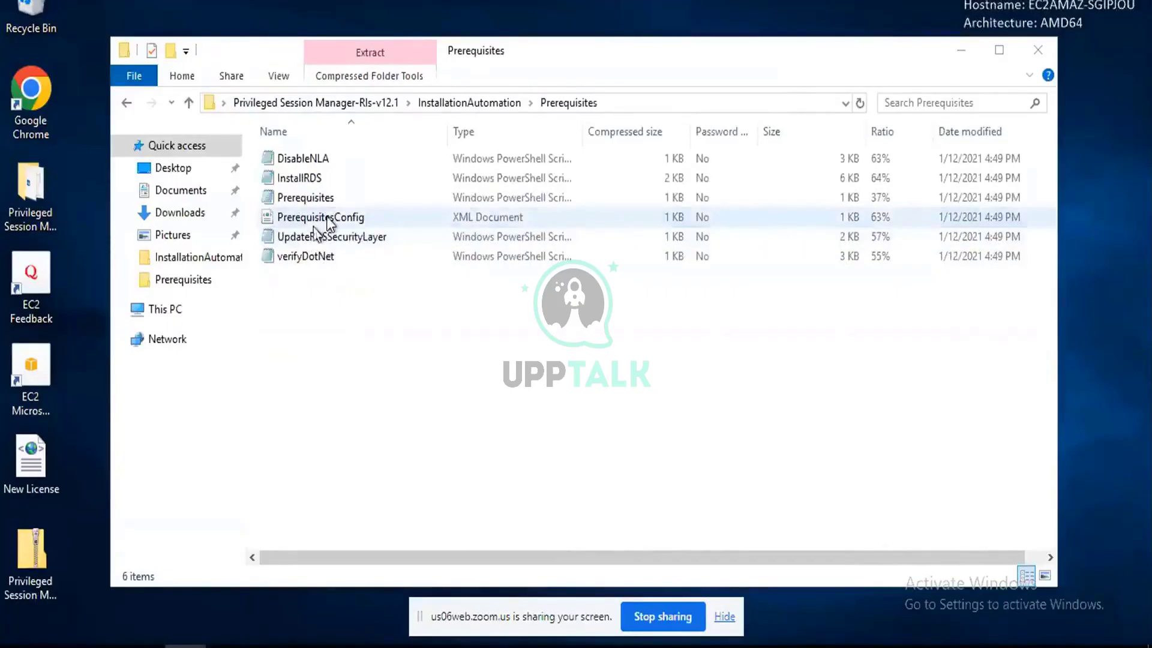
right_click(322, 220)
click(359, 233)
click(351, 218)
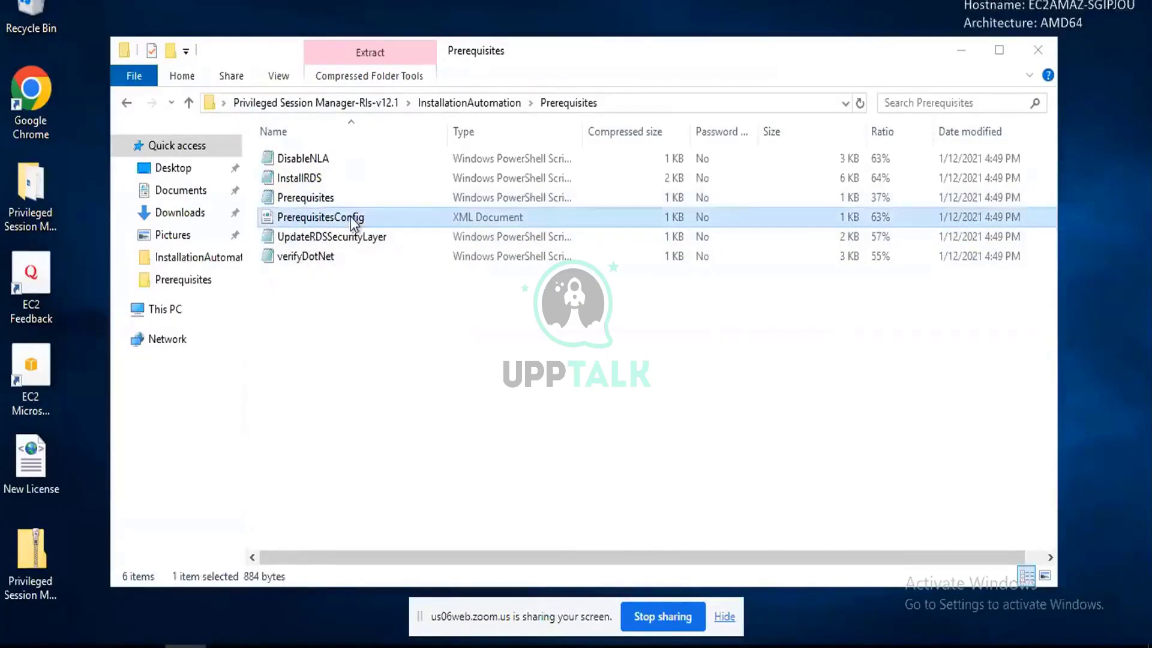
right_click(351, 217)
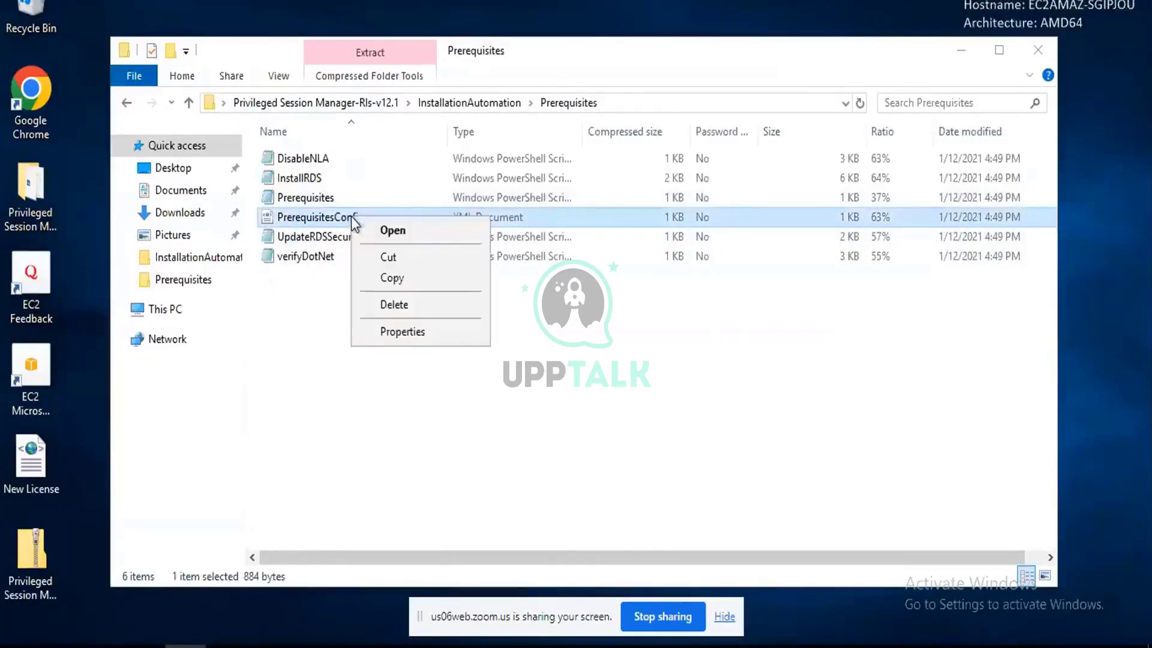
click(393, 232)
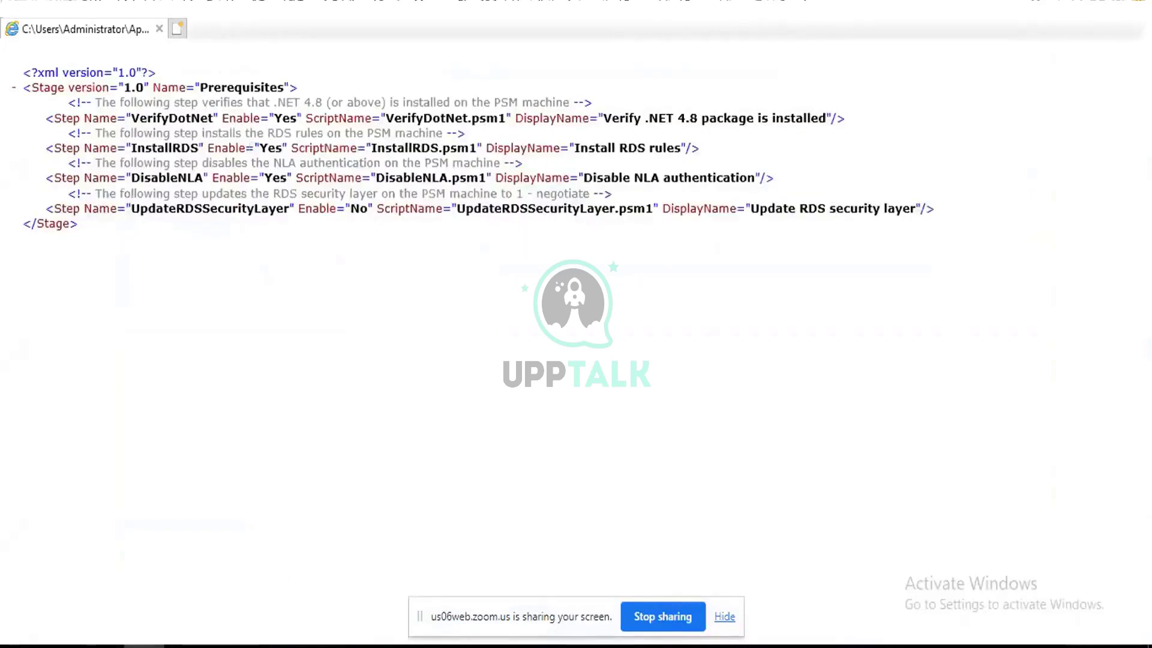
drag(295, 208, 366, 211)
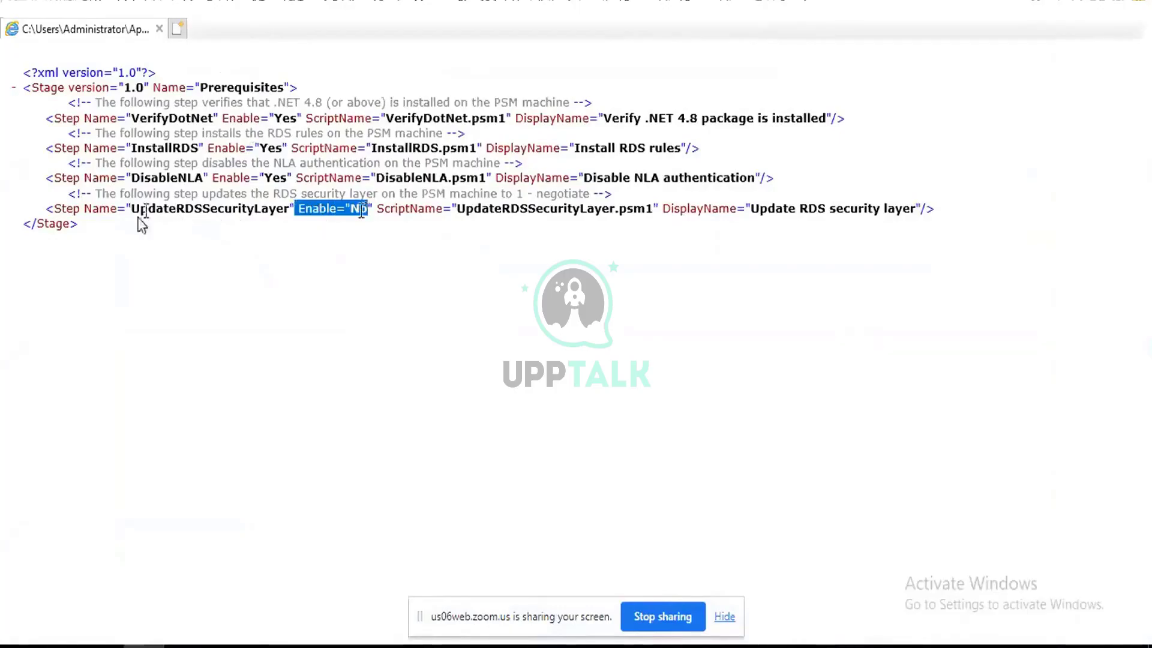
drag(148, 209, 366, 211)
click(133, 119)
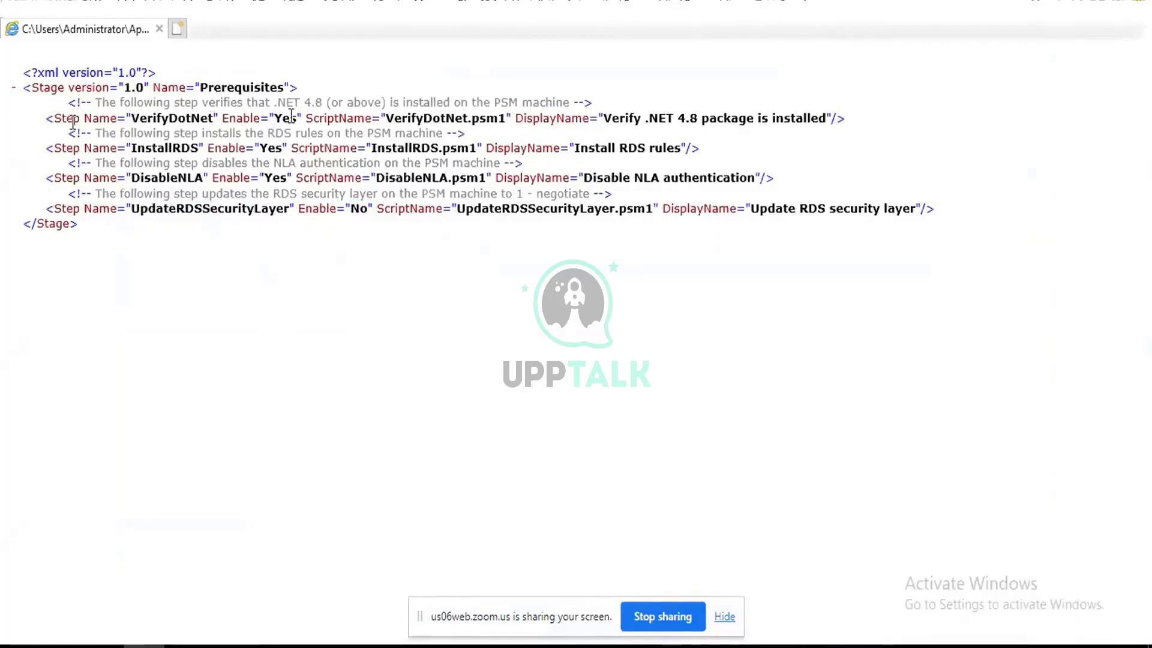
drag(222, 119, 379, 188)
drag(298, 208, 374, 209)
click(1135, 2)
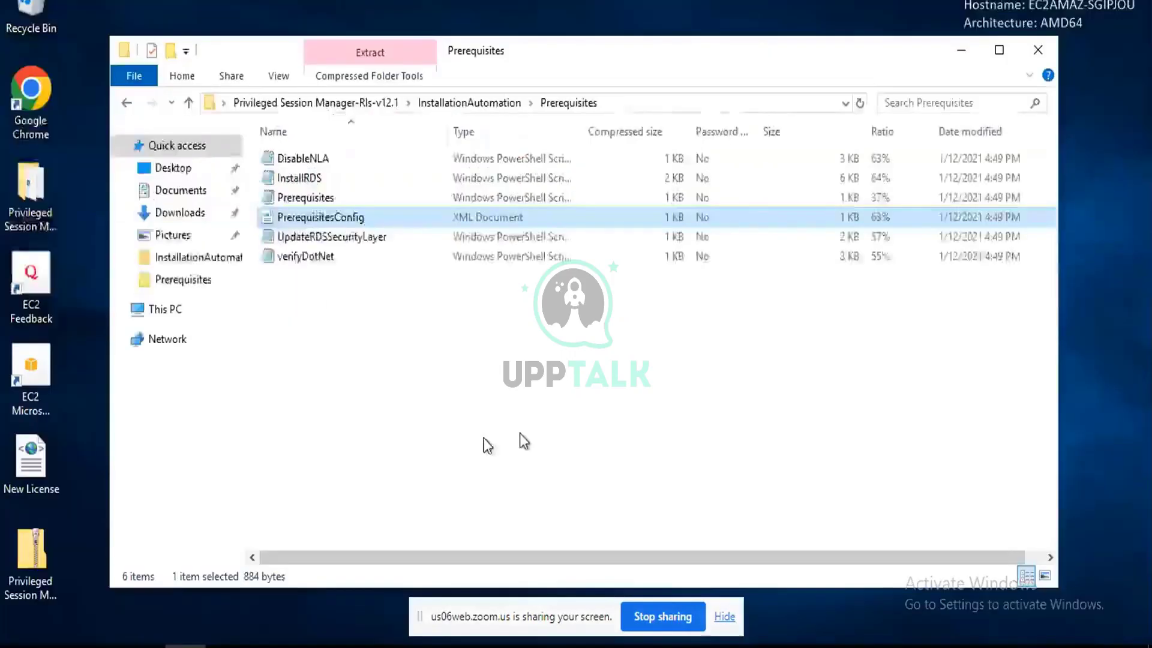
Open the extracted PrerequisitesConfig from the Downloads Prerequisites folder in Notepad via Edit.
right_click(285, 213)
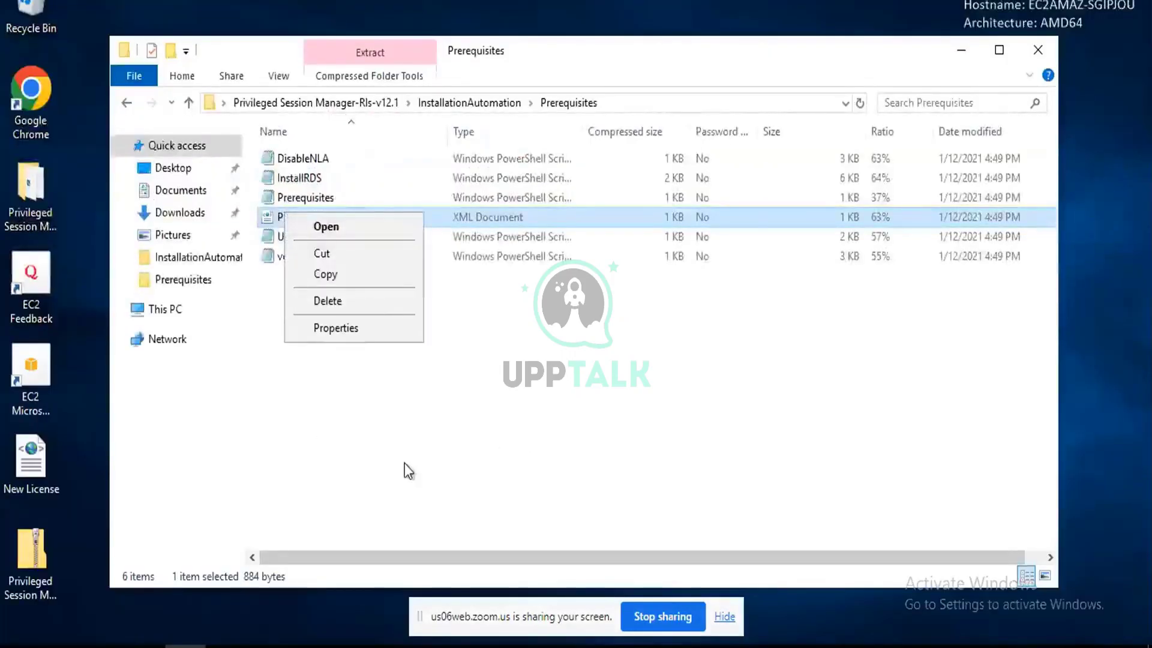
click(465, 373)
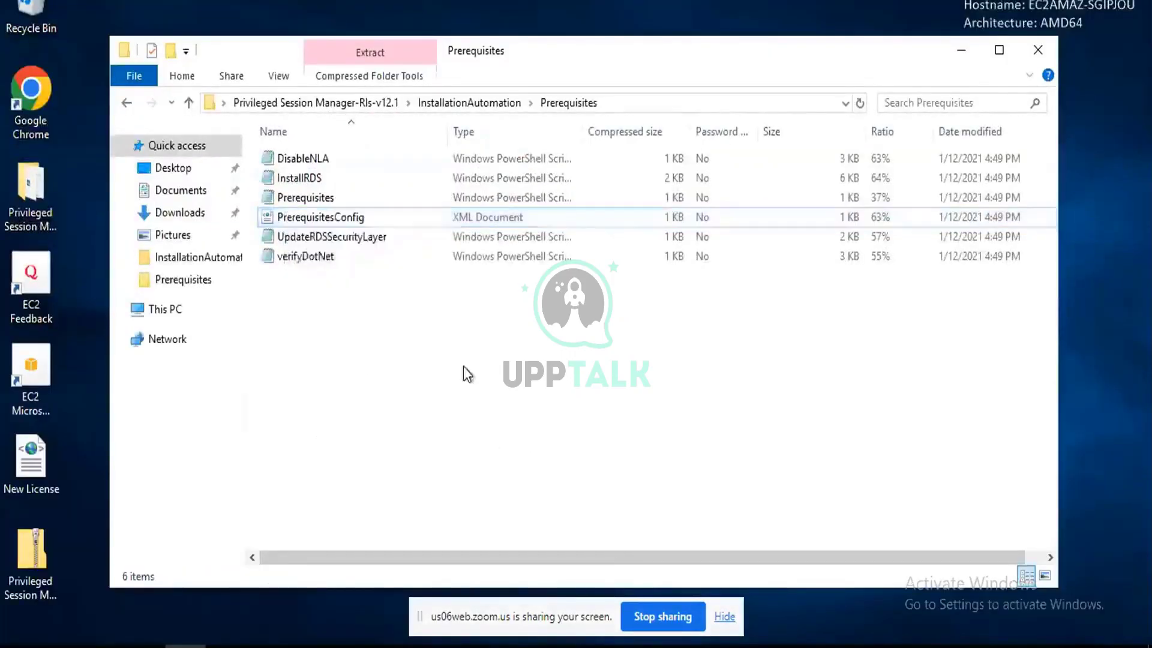
right_click(310, 215)
click(749, 438)
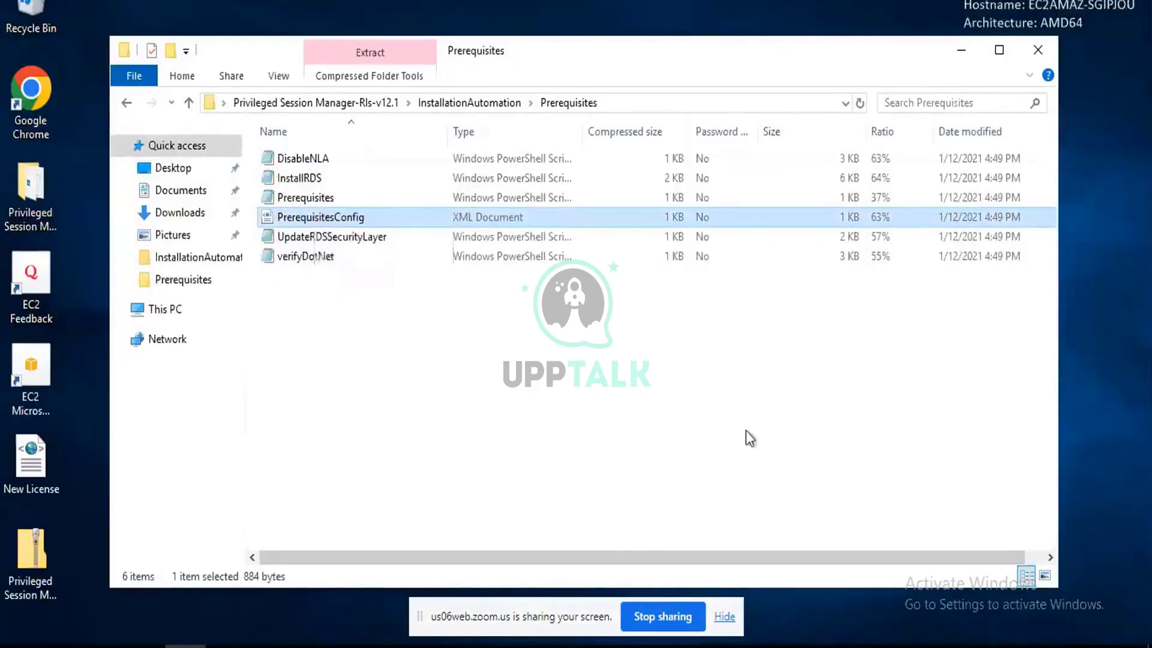
right_click(332, 221)
click(679, 374)
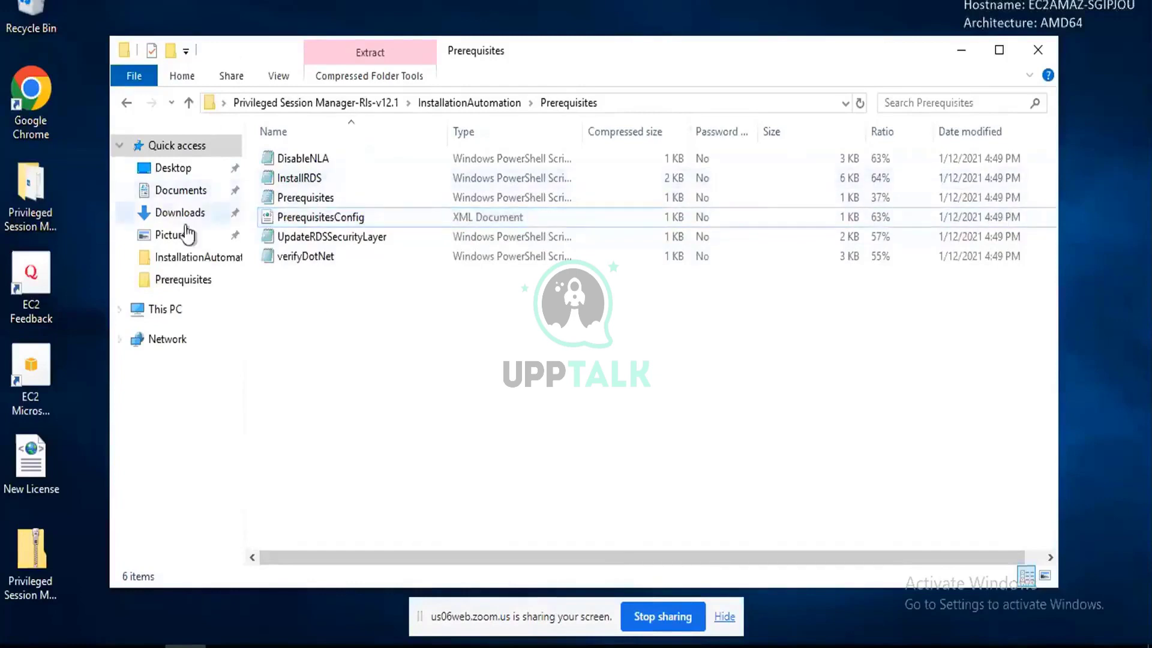
click(182, 280)
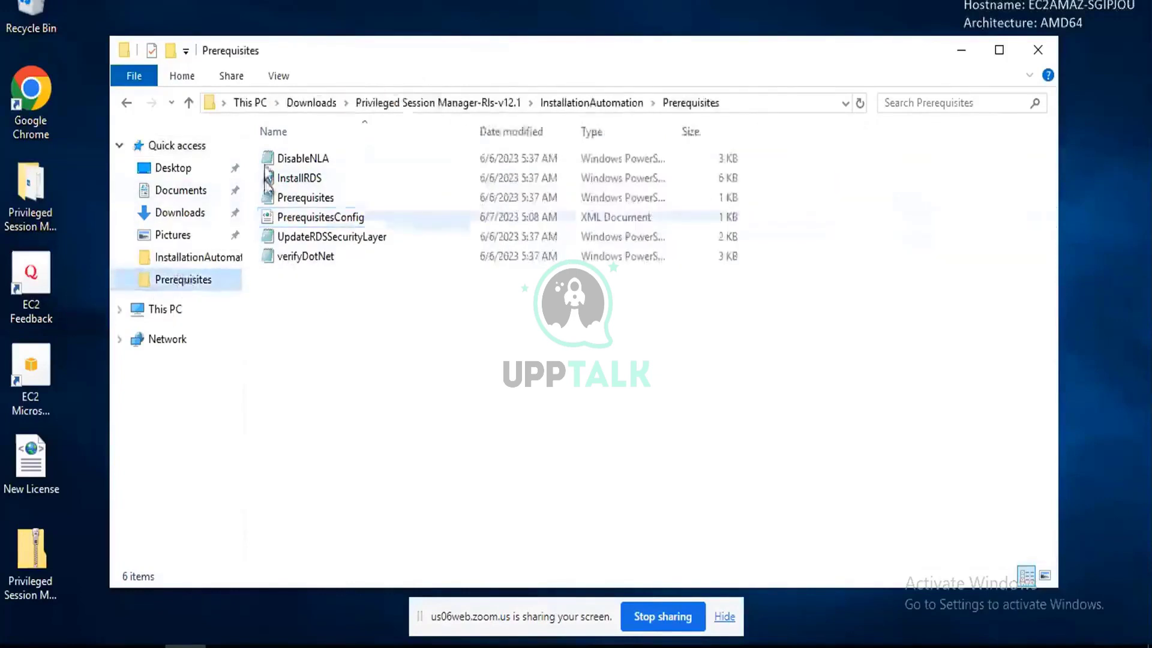
click(329, 221)
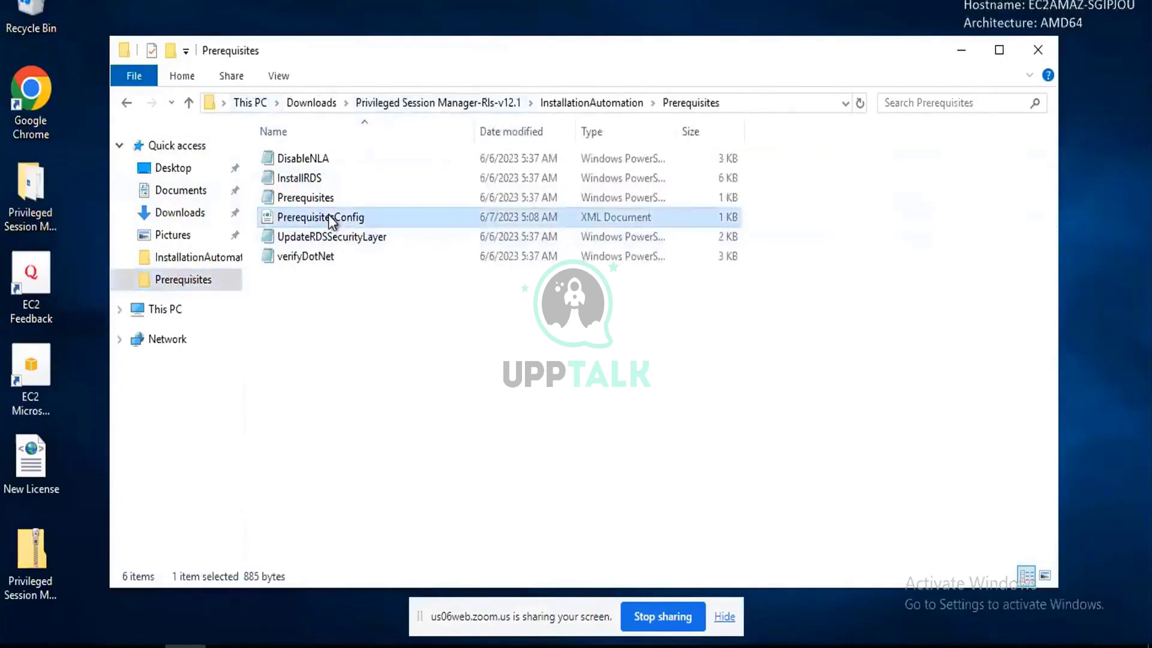
right_click(329, 221)
click(375, 251)
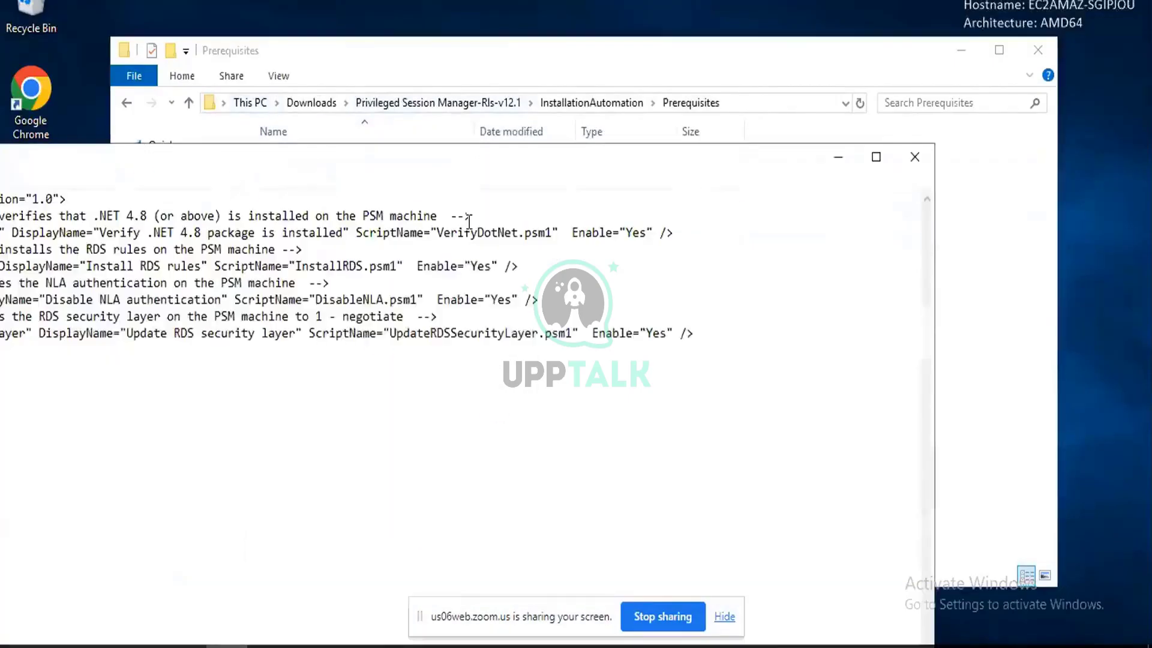
Confirm UpdateRDSSecurityLayer shows Enable="Yes", then go back up to InstallationAutomation.
click(877, 158)
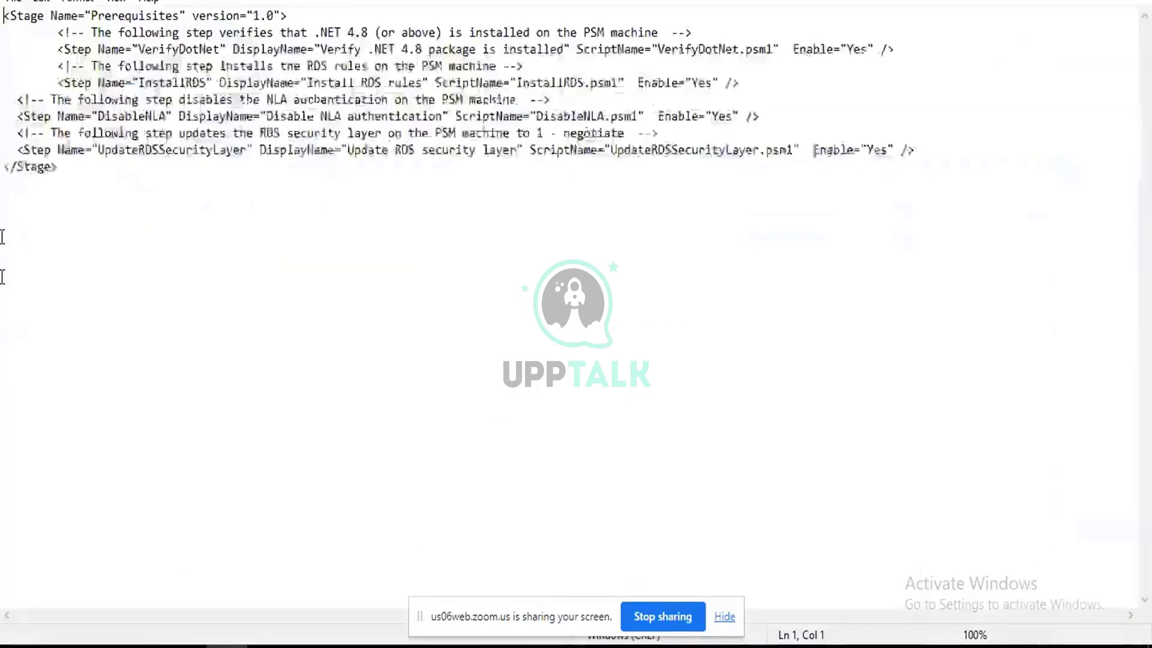
double_click(875, 150)
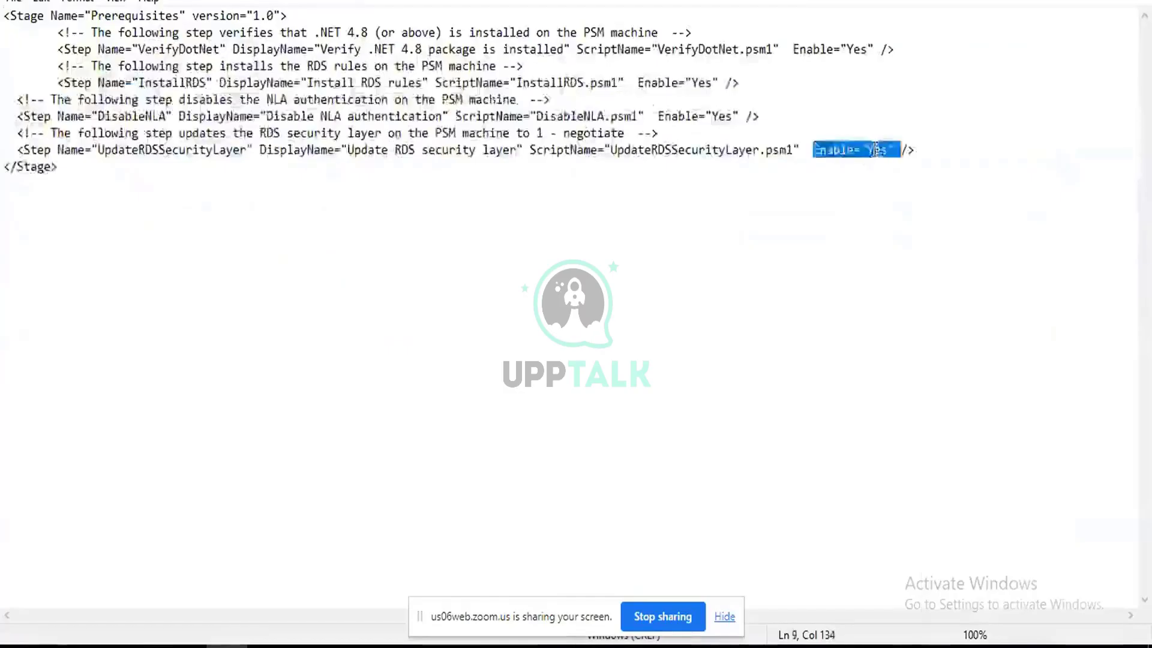
click(877, 239)
double_click(875, 150)
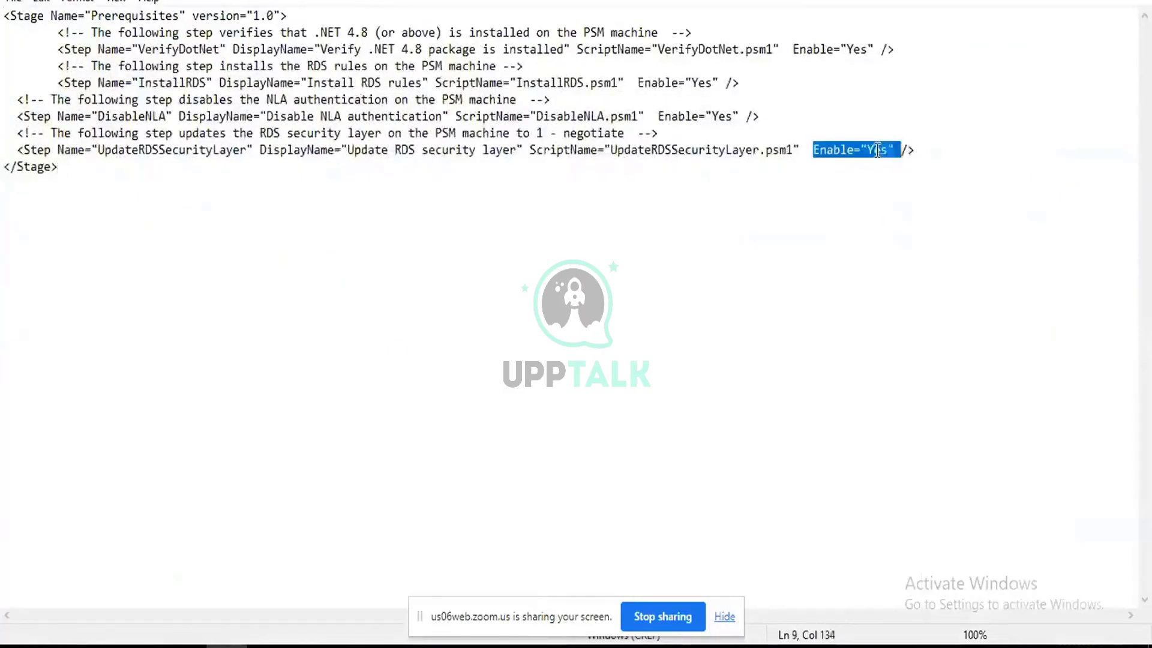
click(848, 206)
double_click(868, 146)
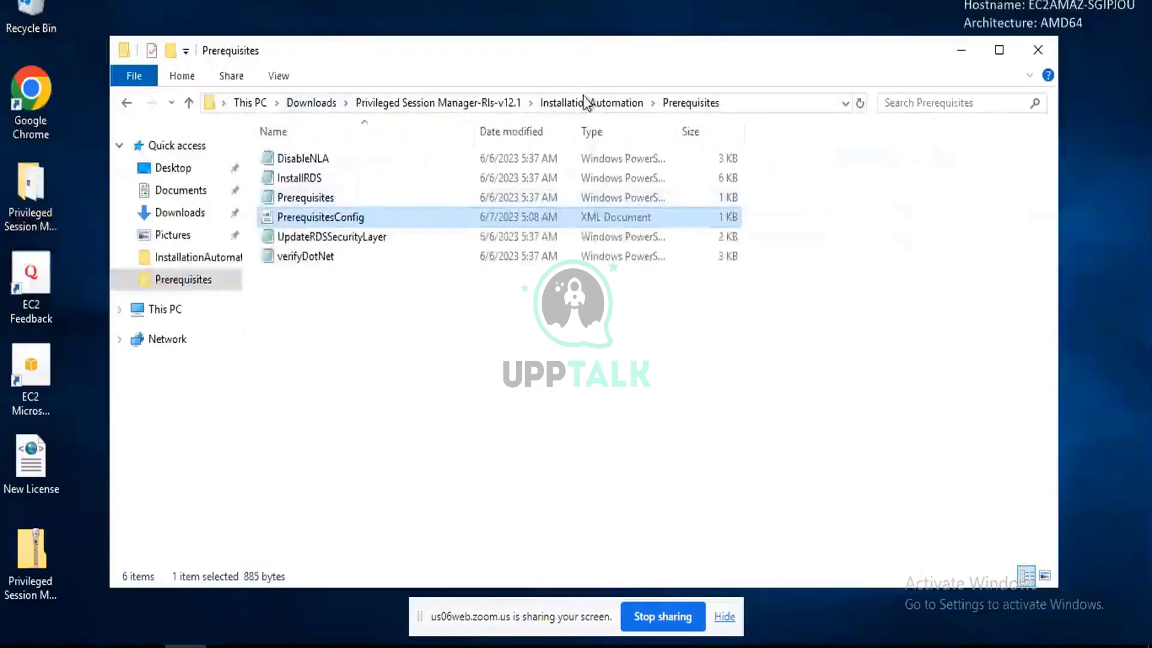
key(alt+Up)
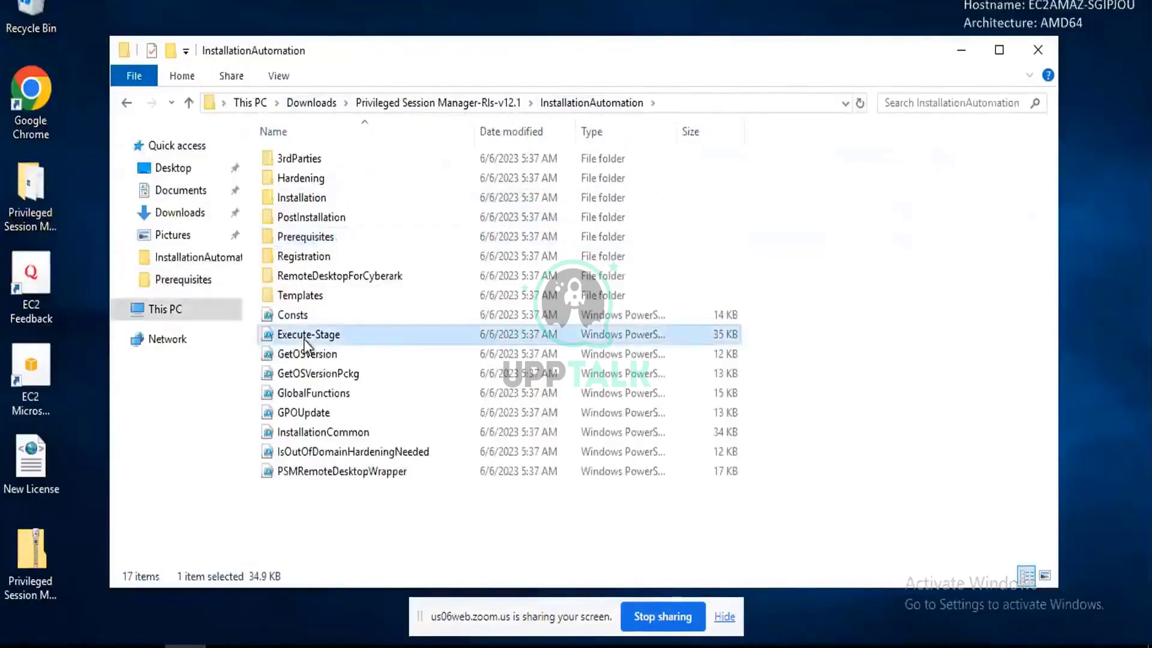
Run the Execute-Stage script in PowerShell and accept the execution policy change with y.
right_click(300, 335)
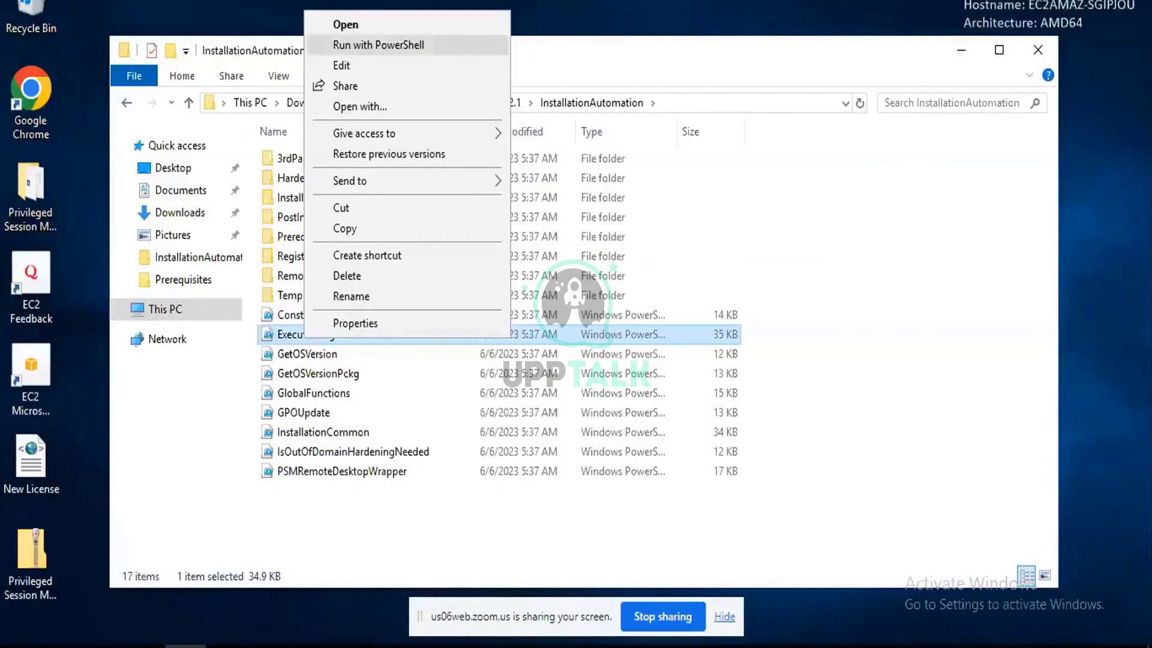
click(353, 44)
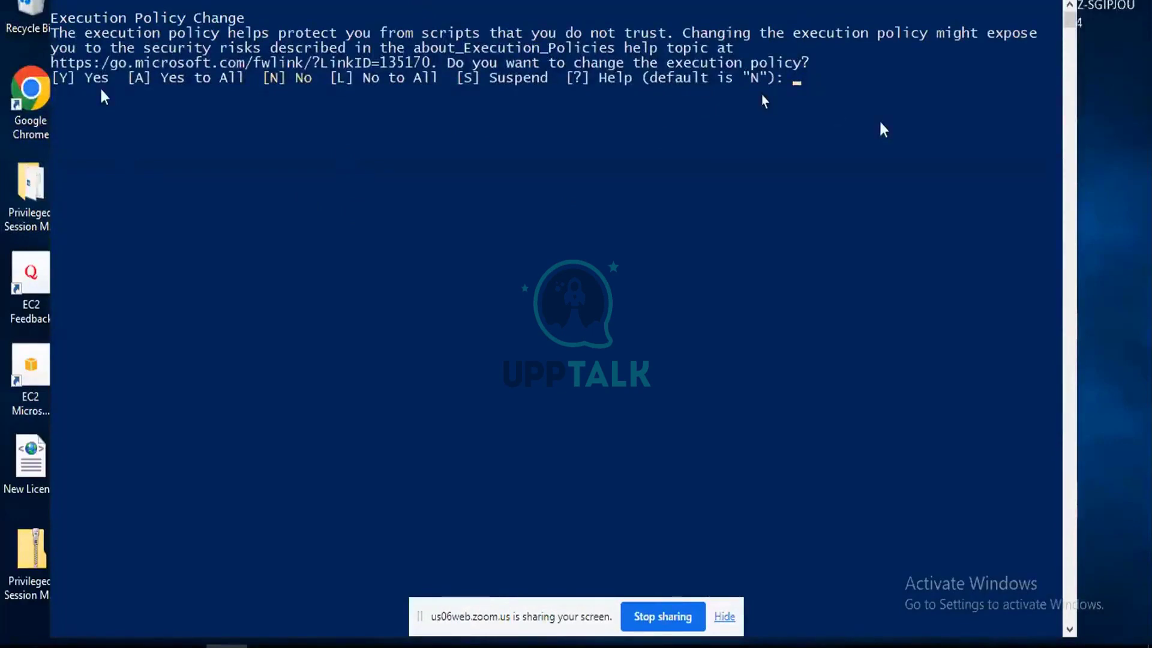
text(y)
key(Return)
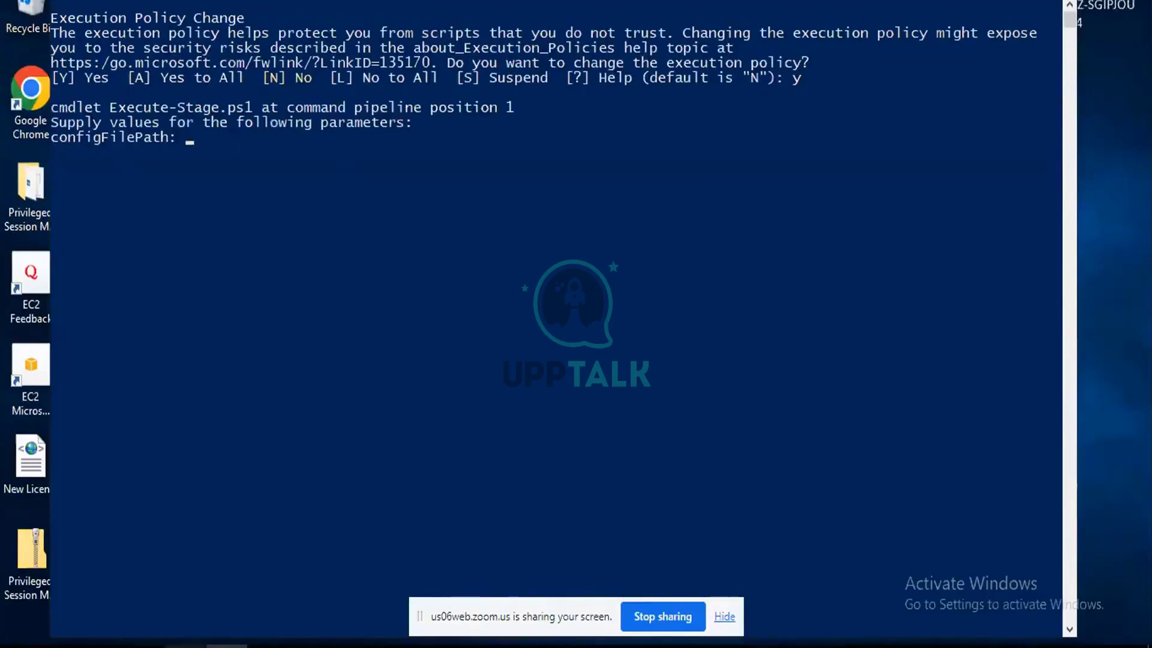
Open PrerequisitesConfig from the Prerequisites folder to view its XML in Internet Explorer.
click(186, 645)
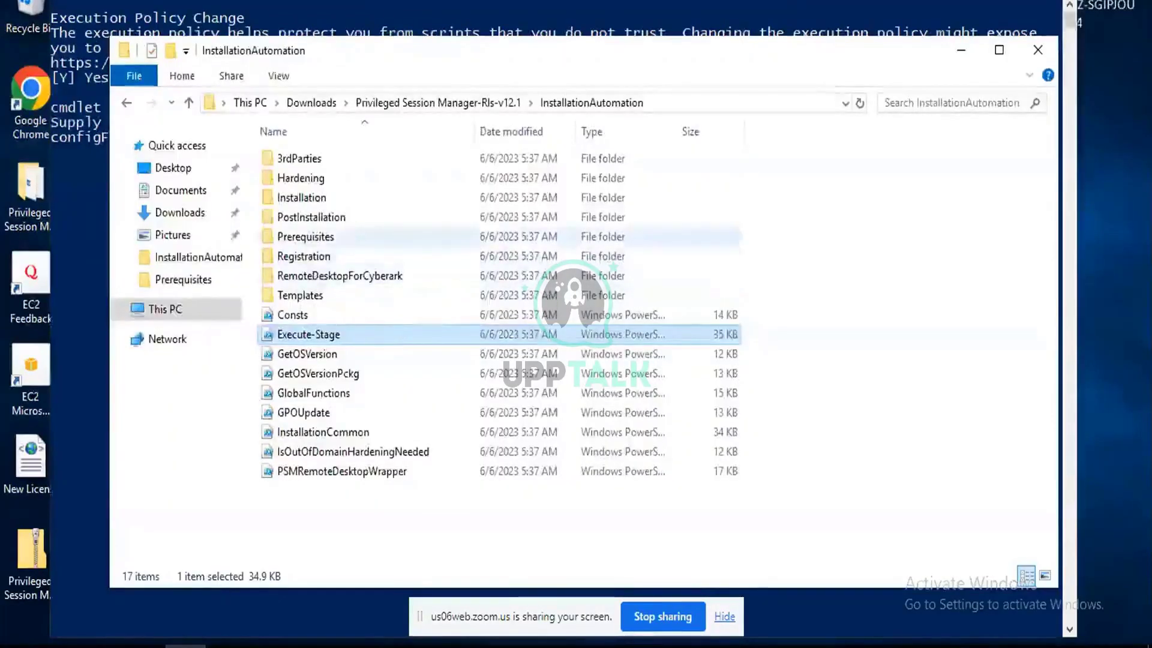
click(300, 240)
double_click(298, 243)
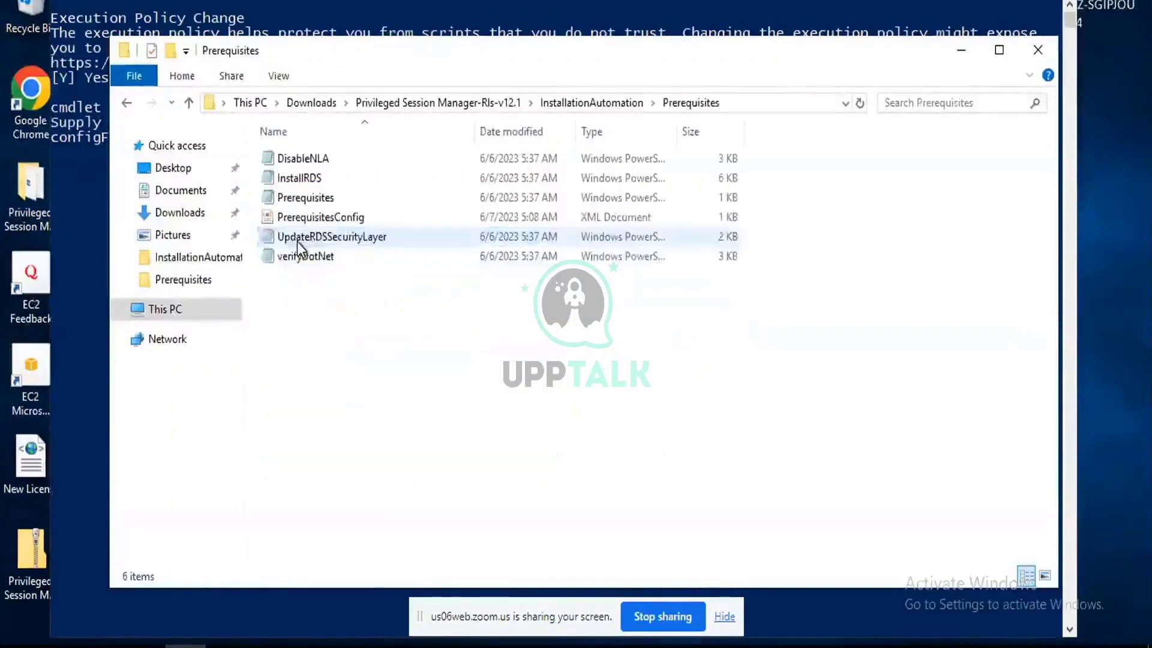
click(340, 219)
double_click(341, 218)
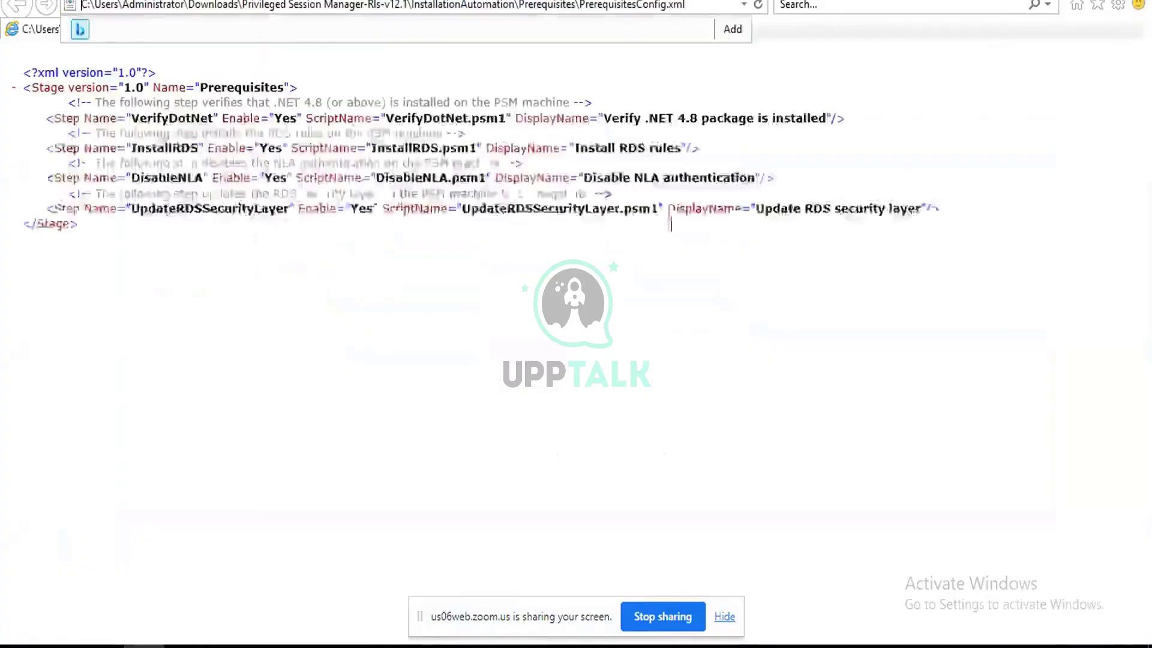
Select the full PrerequisitesConfig.xml file path in Internet Explorer and return to PowerShell.
click(700, 5)
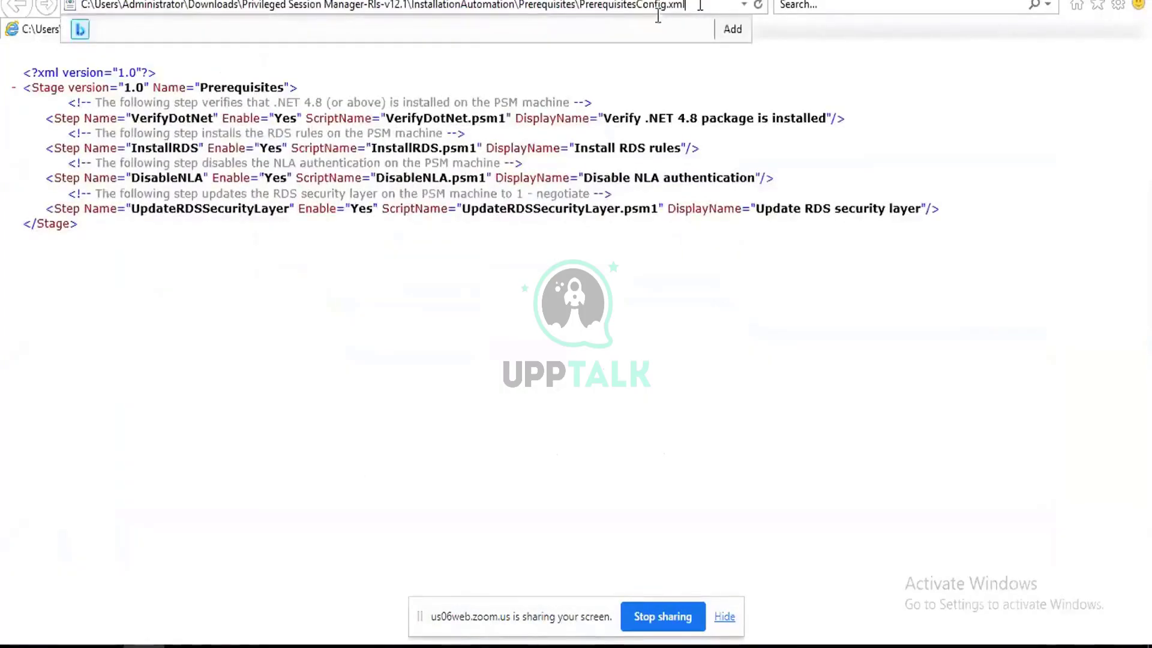
key(ctrl+a)
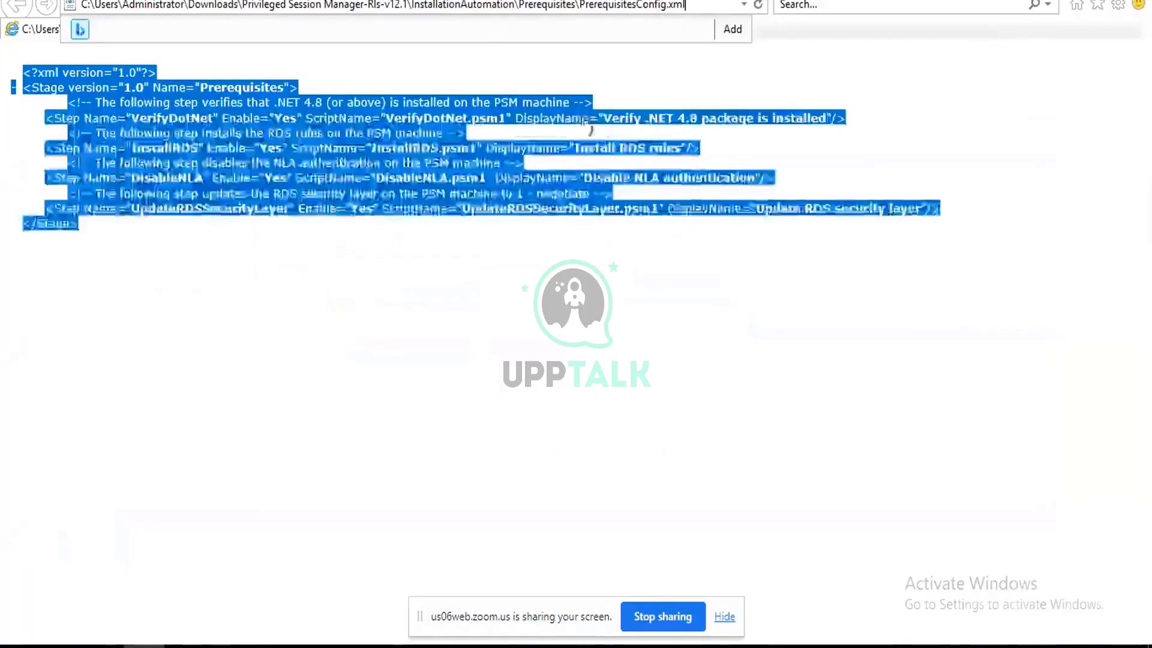
click(577, 84)
double_click(563, 6)
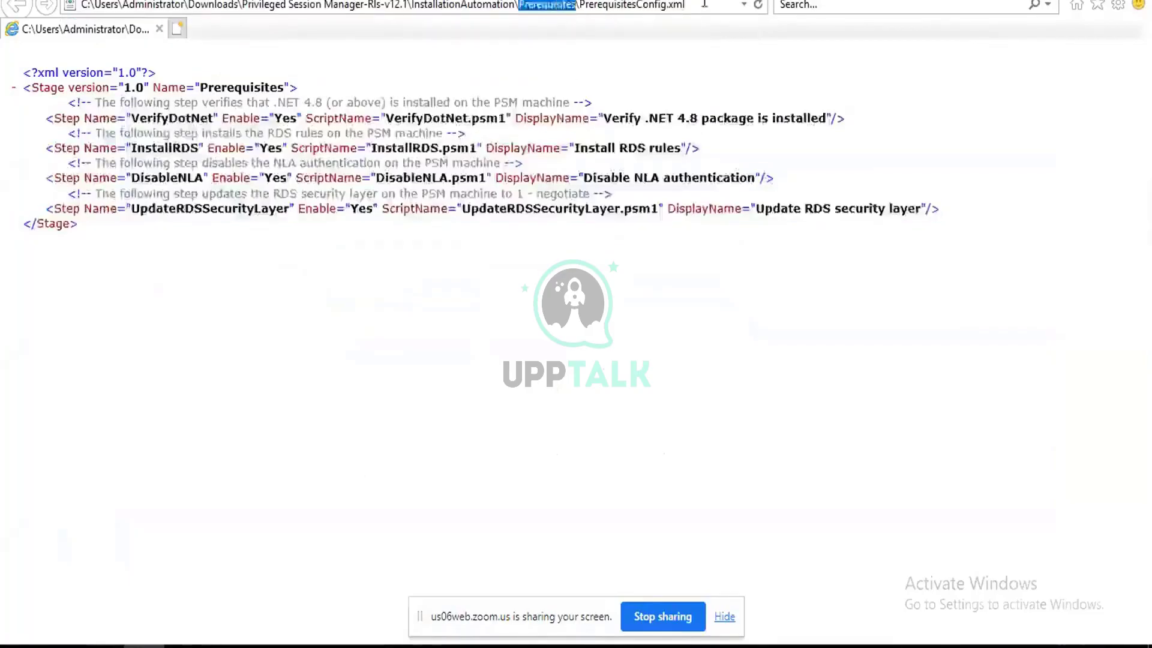
drag(705, 4, 3, 5)
key(super+c)
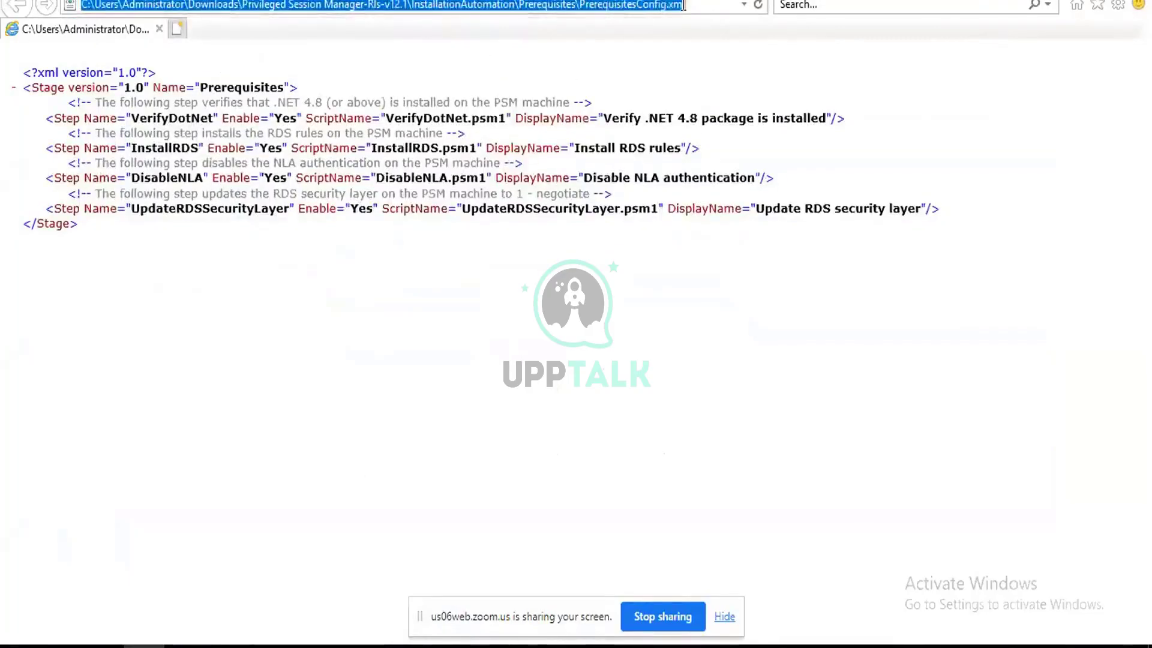
key(alt+Tab)
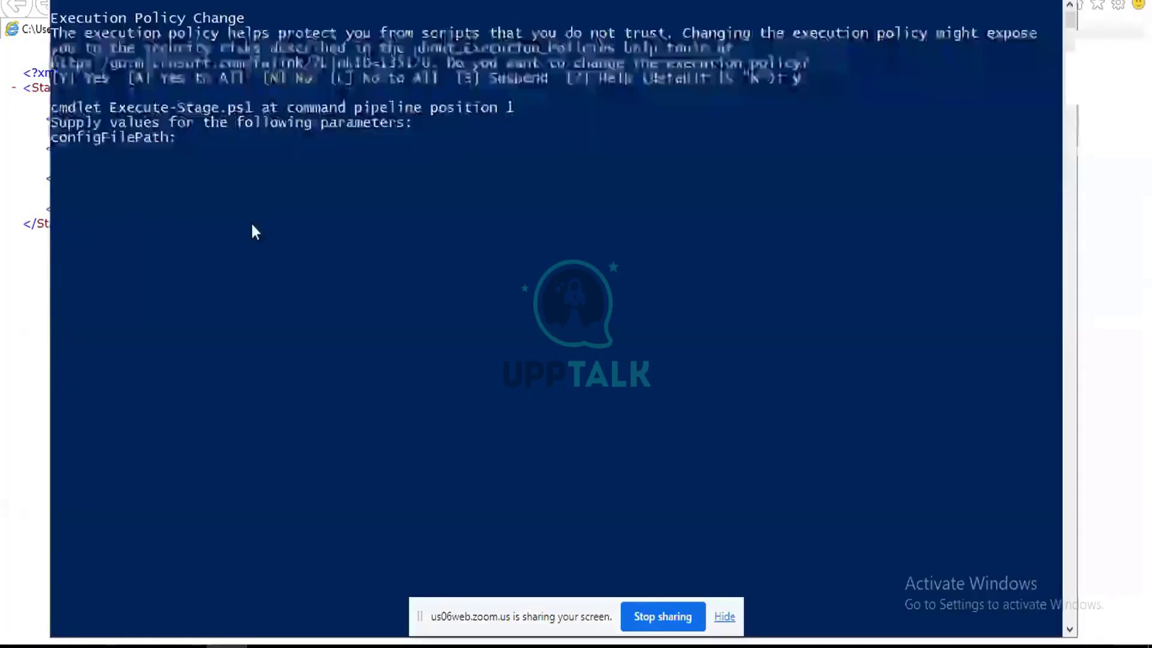
Paste the PrerequisitesConfig.xml path at the configFilePath prompt, then bring the XML page forward.
right_click(192, 173)
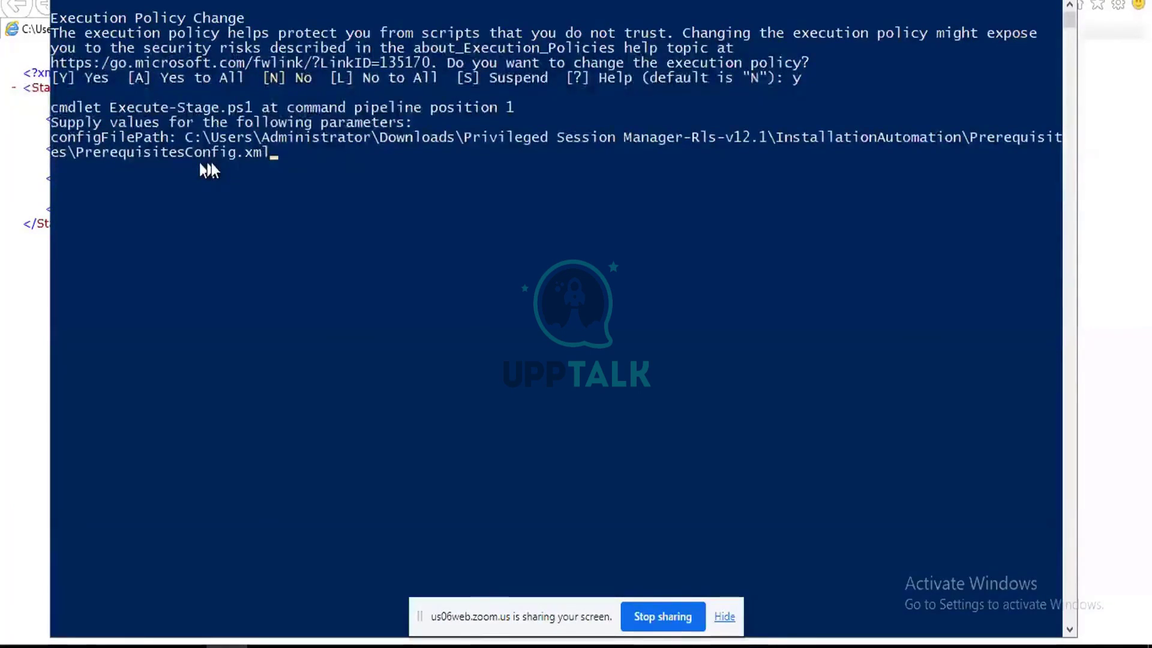
click(1096, 49)
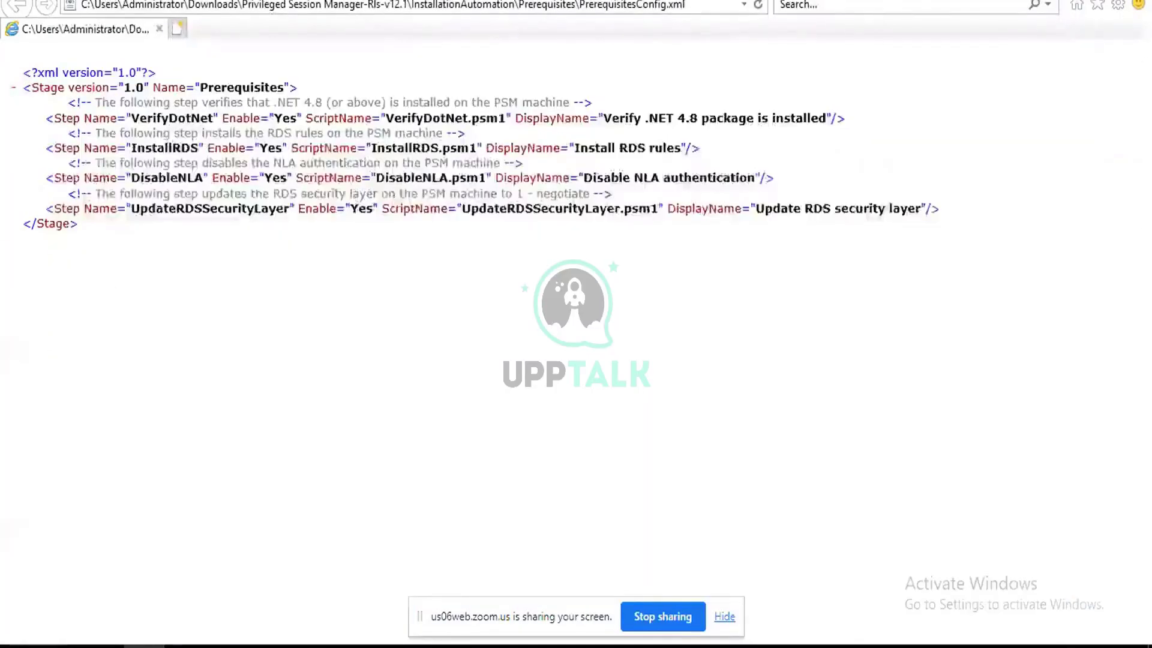
Close the XML page, return to InstallationAutomation via the breadcrumb, and minimize the folder window.
click(1128, 1)
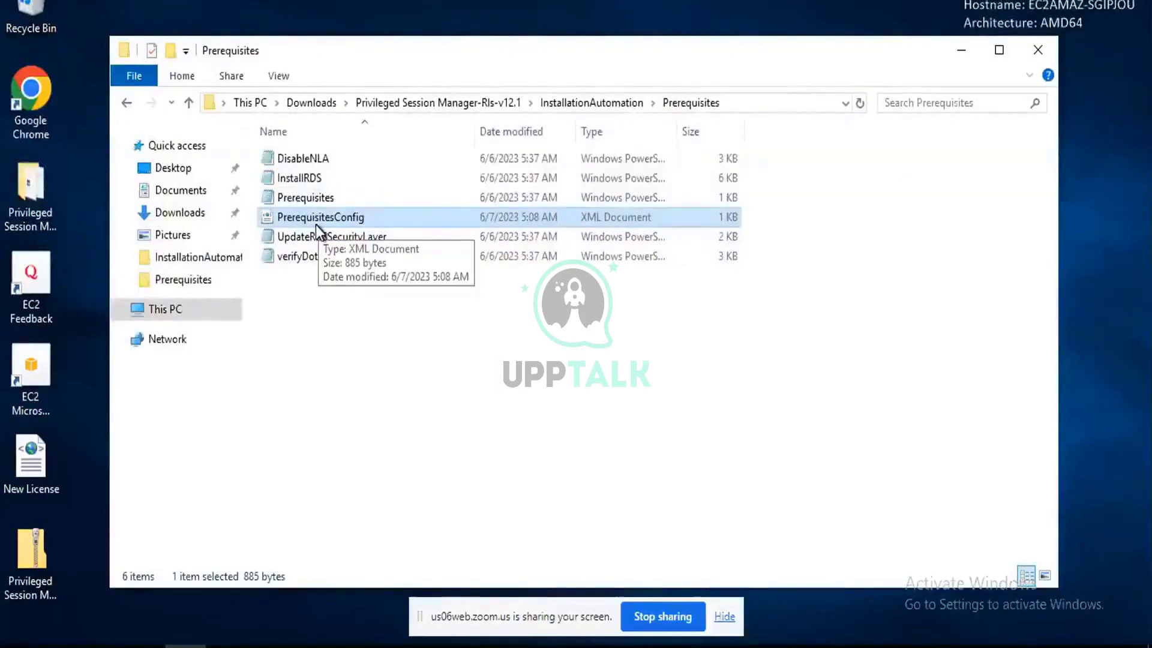
click(599, 106)
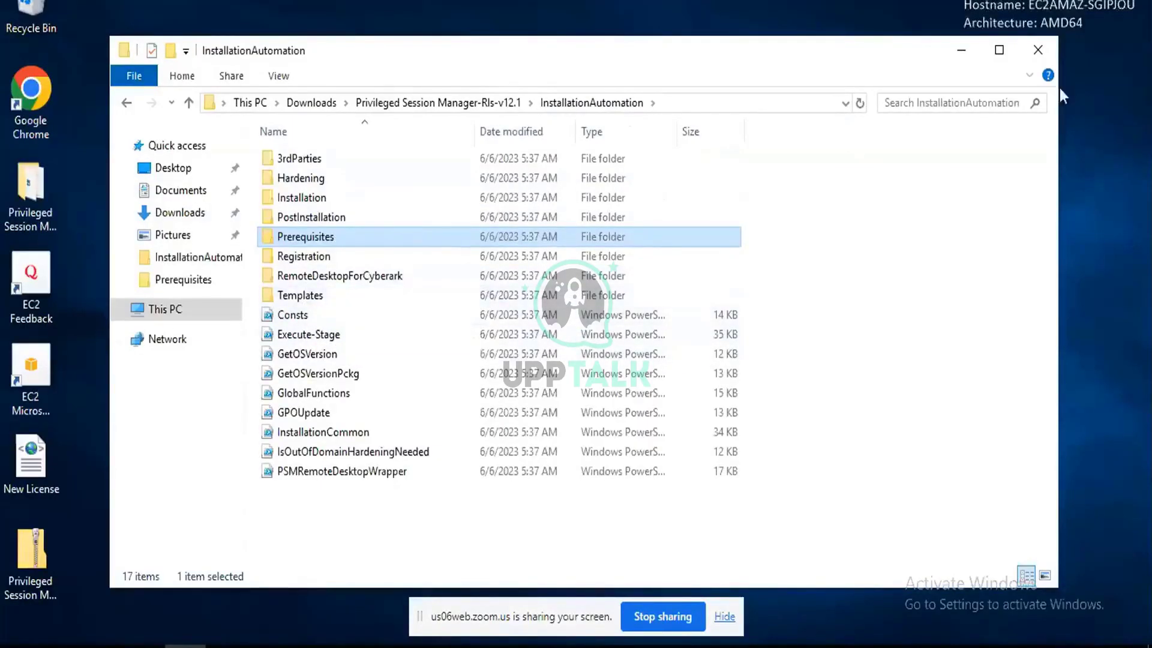
click(960, 53)
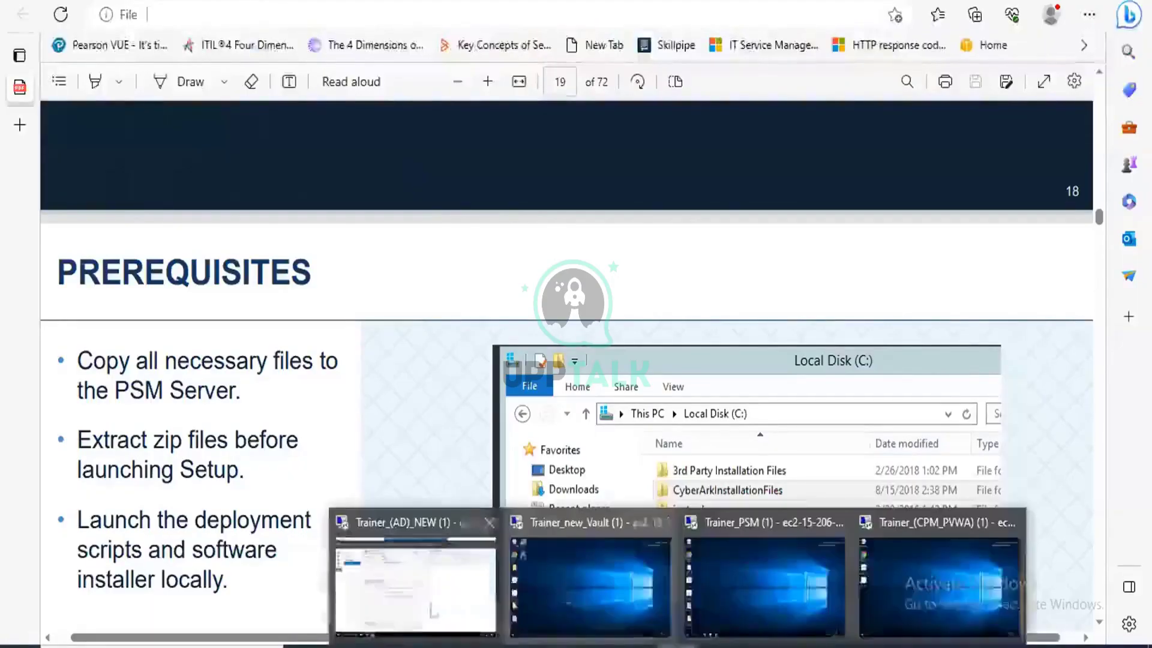
Switch to the Trainer_(AD)_NEW remote session showing the PSMsession collection.
click(386, 609)
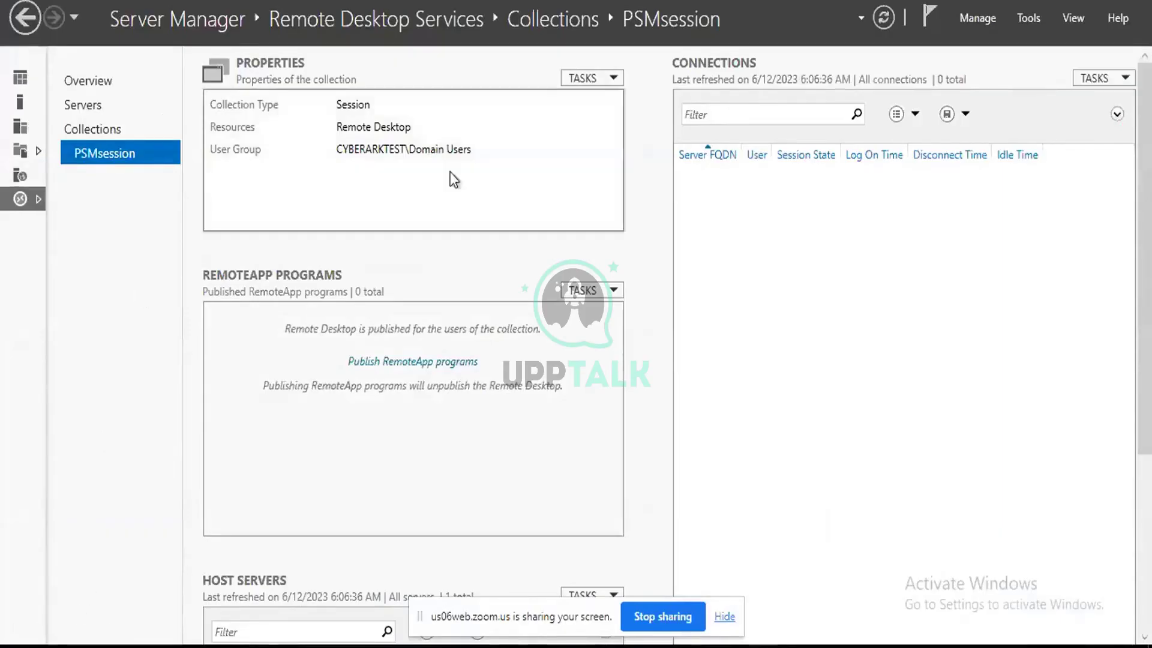
Open and dismiss Windows search, then return to the PSM prerequisites slides in Edge.
key(super+s)
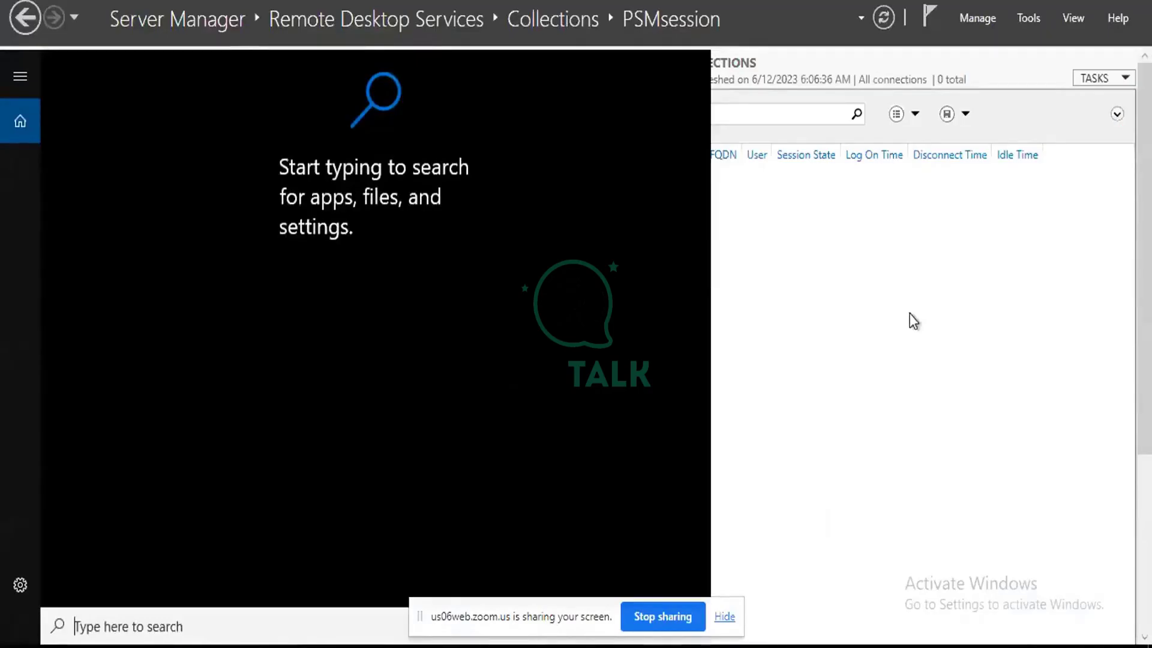
click(910, 313)
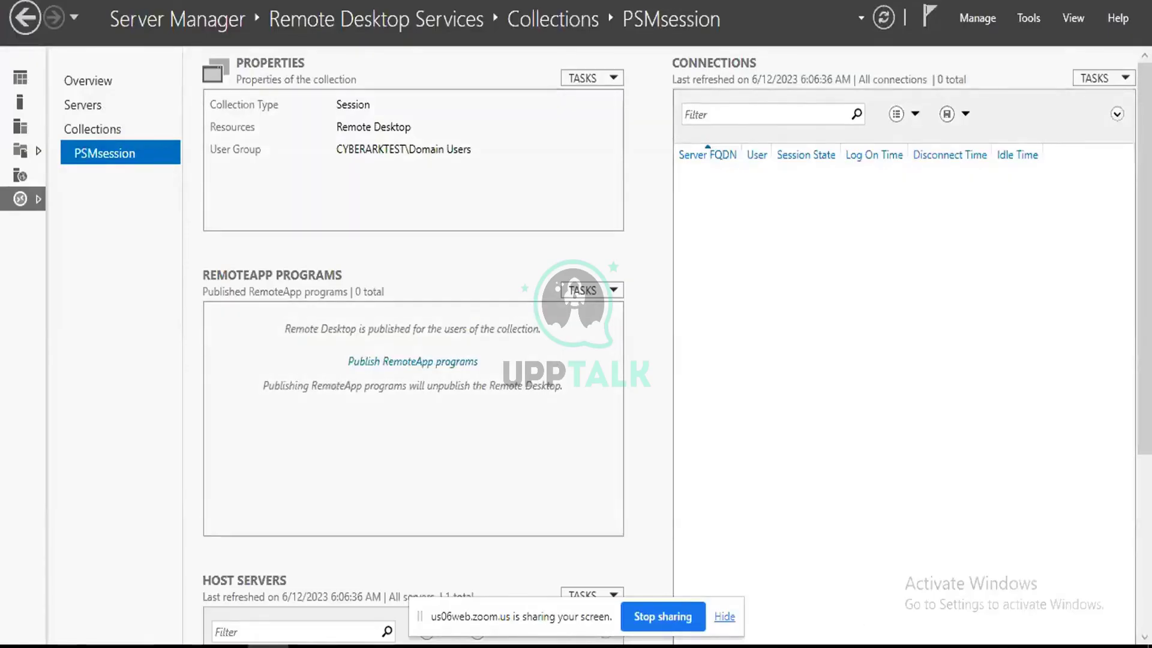
key(alt+Tab)
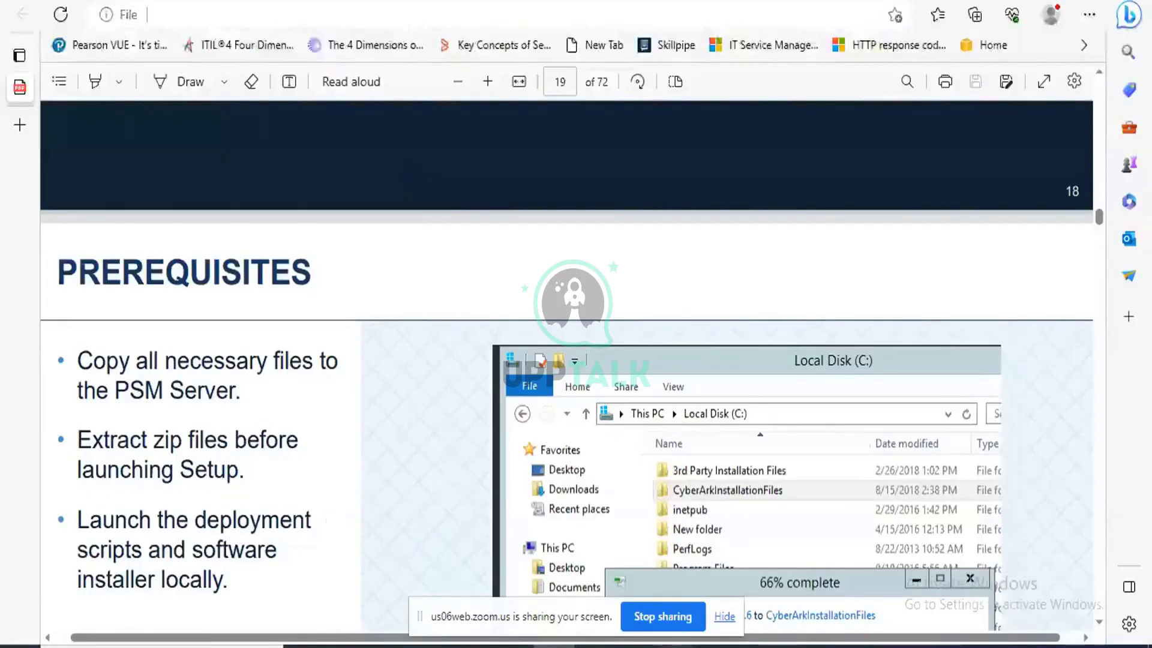
Switch to the Trainer_PSM remote session and refresh its desktop seven times.
mouse_move(679, 646)
click(793, 586)
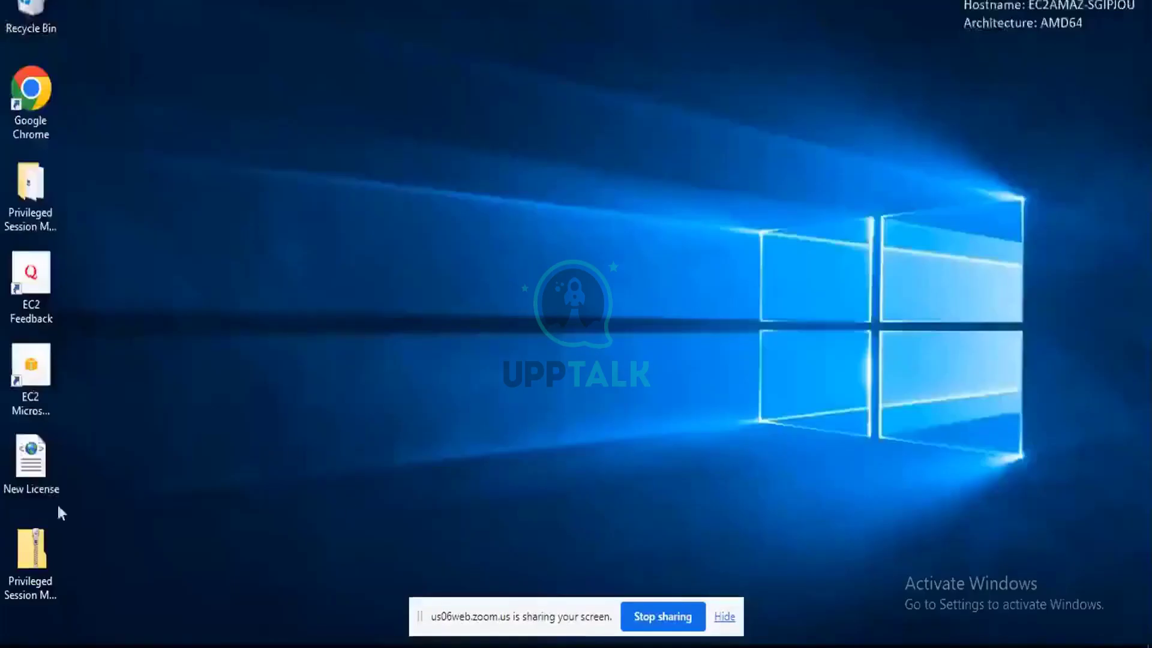
right_click(466, 276)
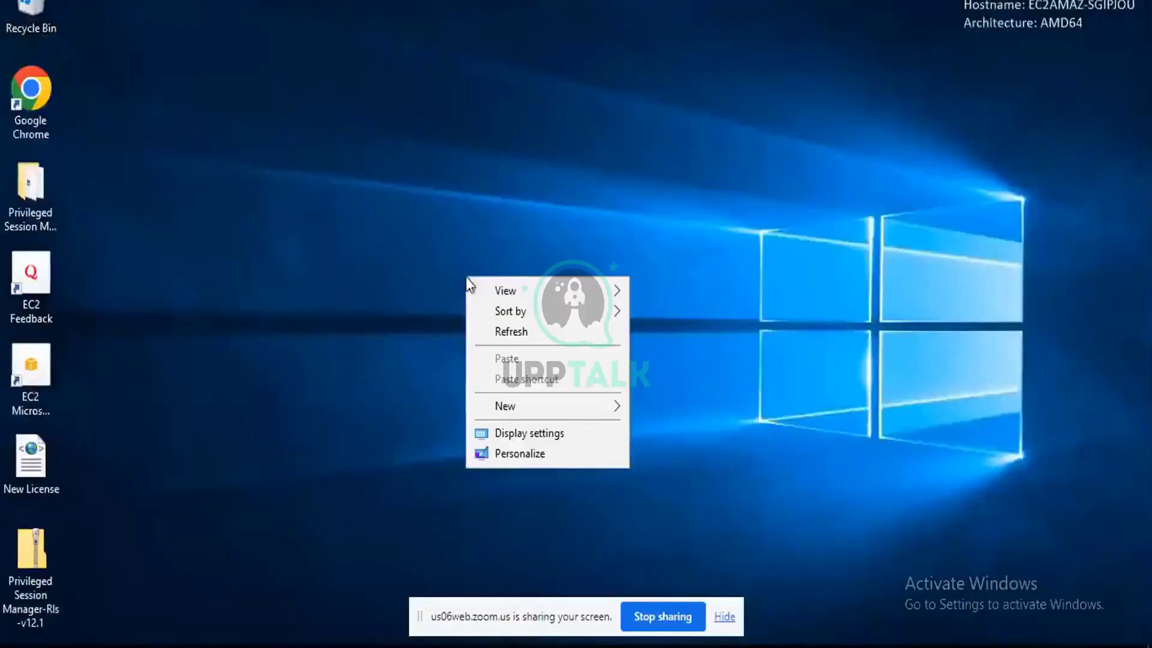
click(509, 331)
right_click(398, 248)
click(423, 304)
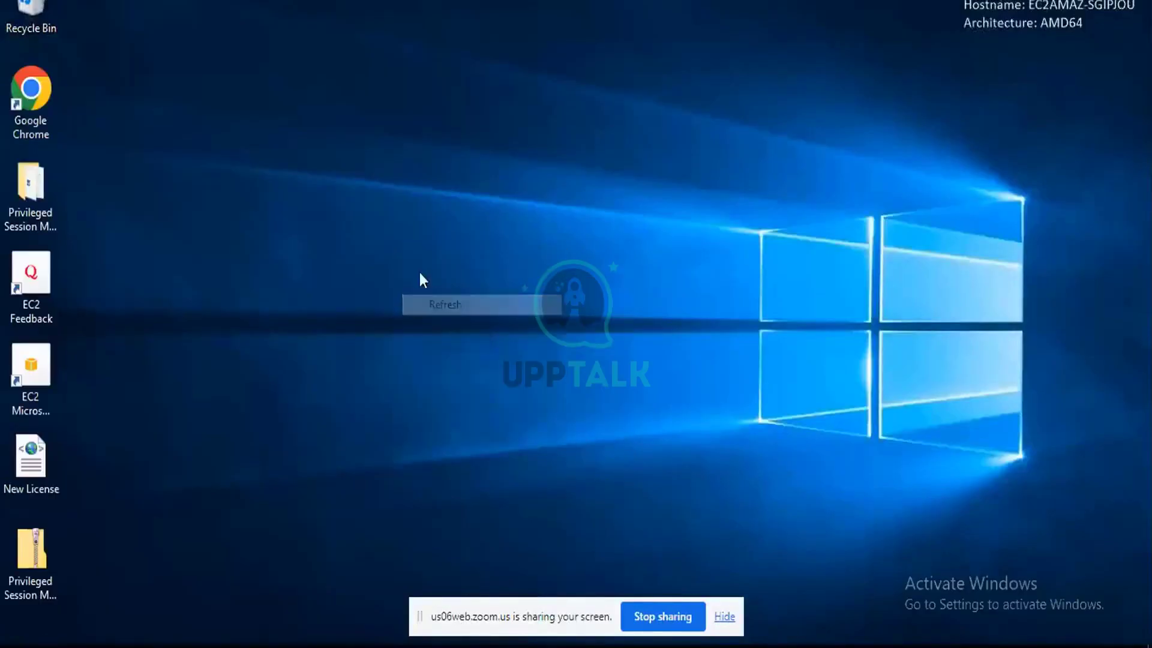
right_click(420, 268)
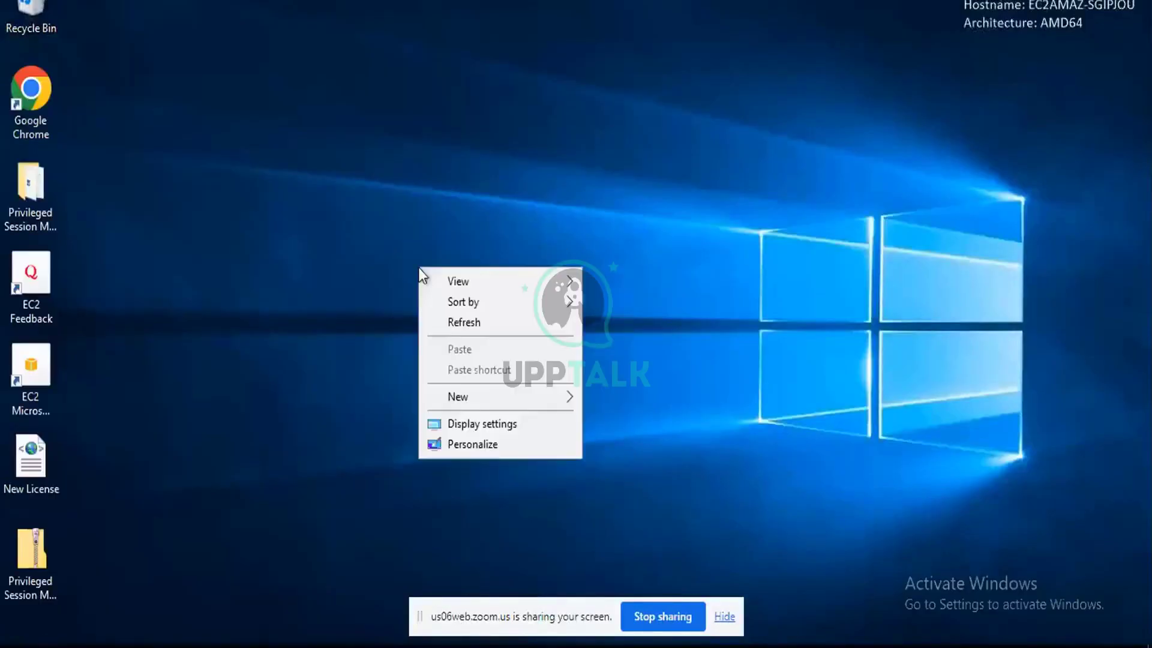
click(456, 319)
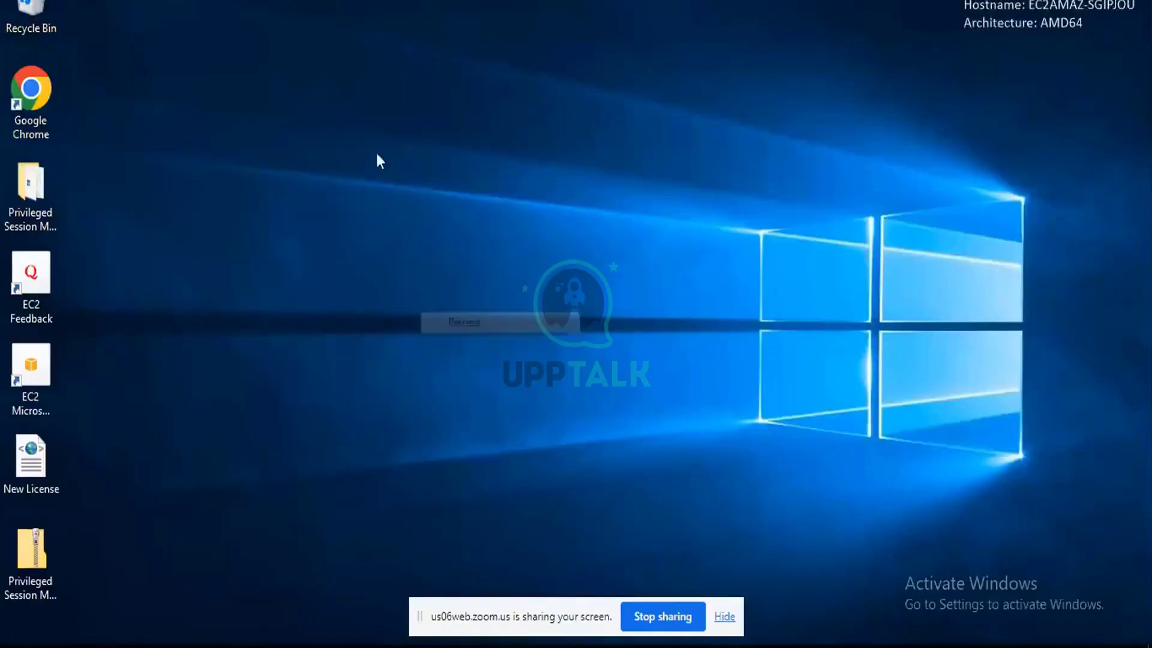
right_click(376, 150)
click(428, 207)
right_click(353, 186)
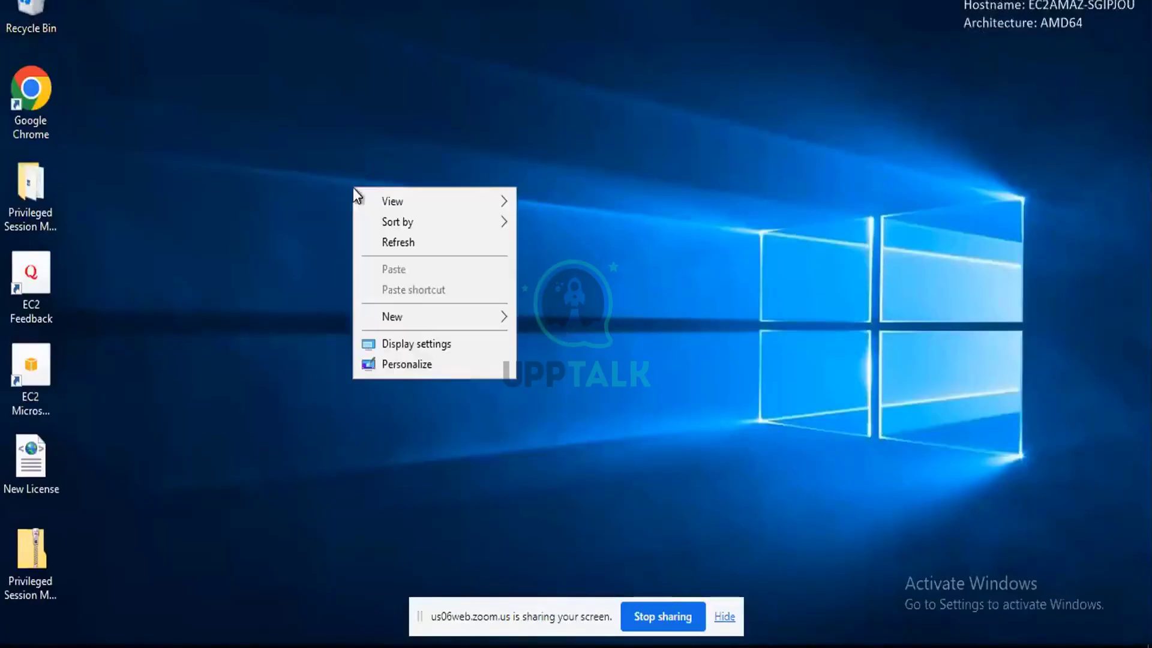
click(401, 243)
right_click(358, 133)
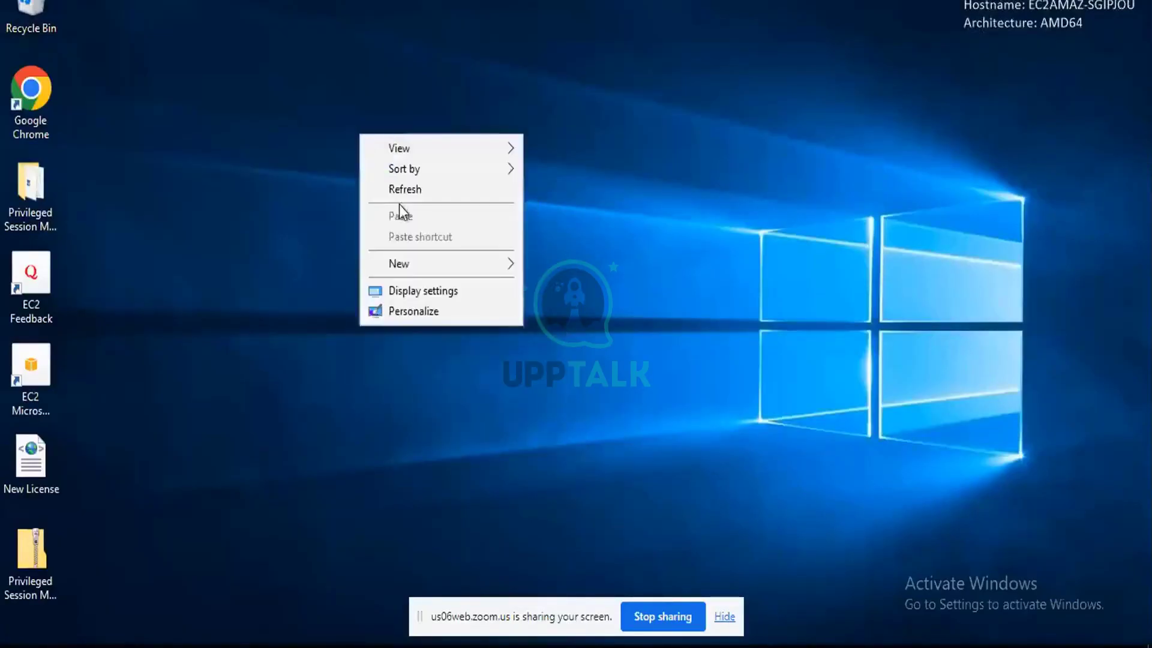
click(391, 187)
right_click(365, 106)
click(399, 161)
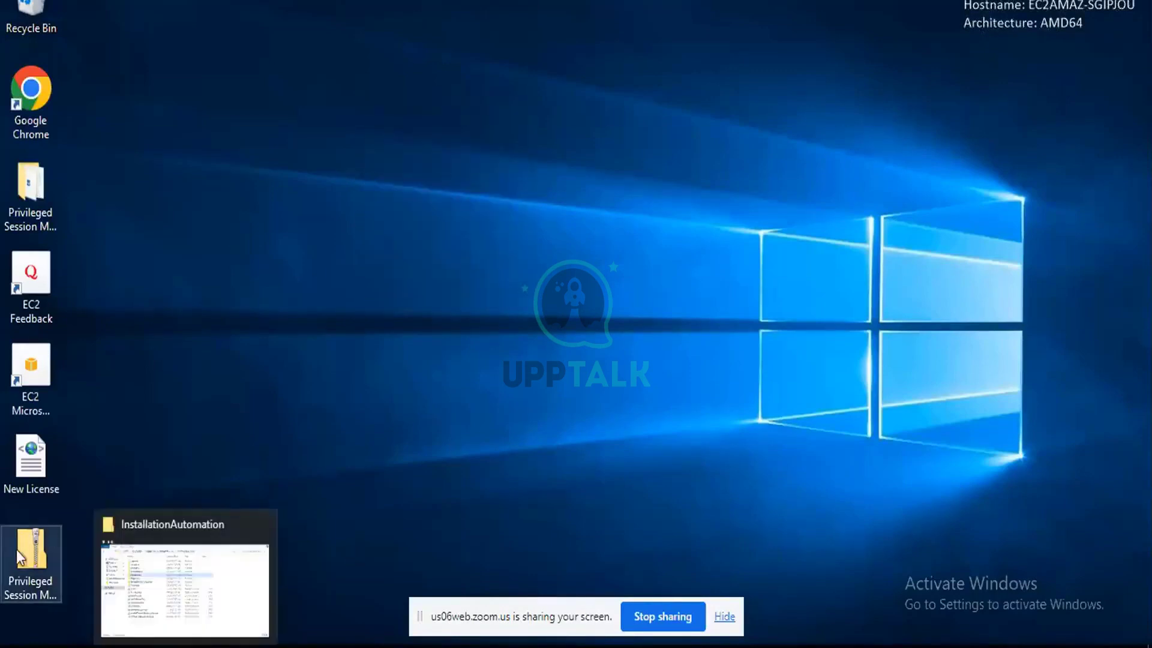
Run setup as administrator from the Privileged Session Manager-Rls-v12.1 folder.
click(185, 645)
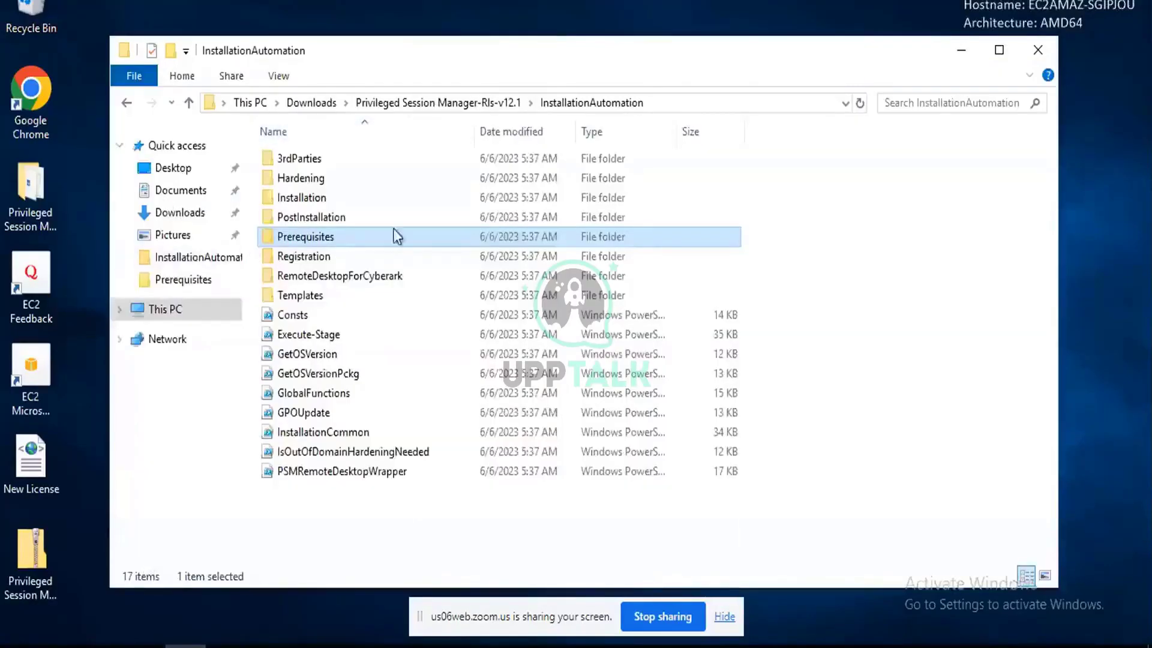
click(391, 103)
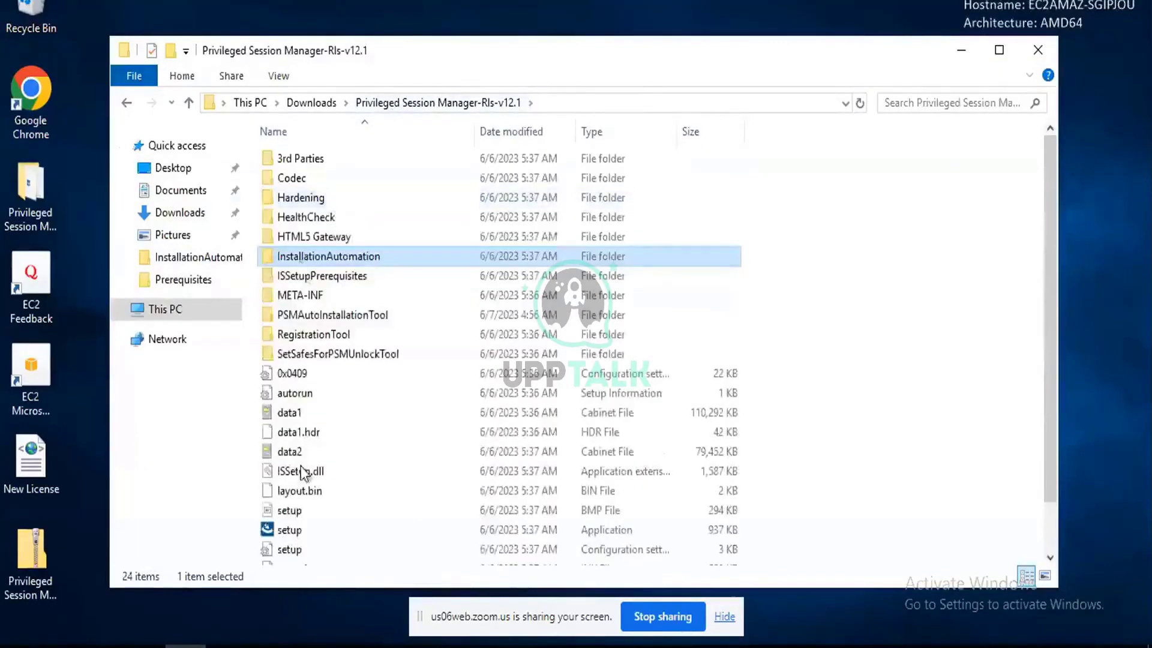
click(289, 530)
right_click(303, 529)
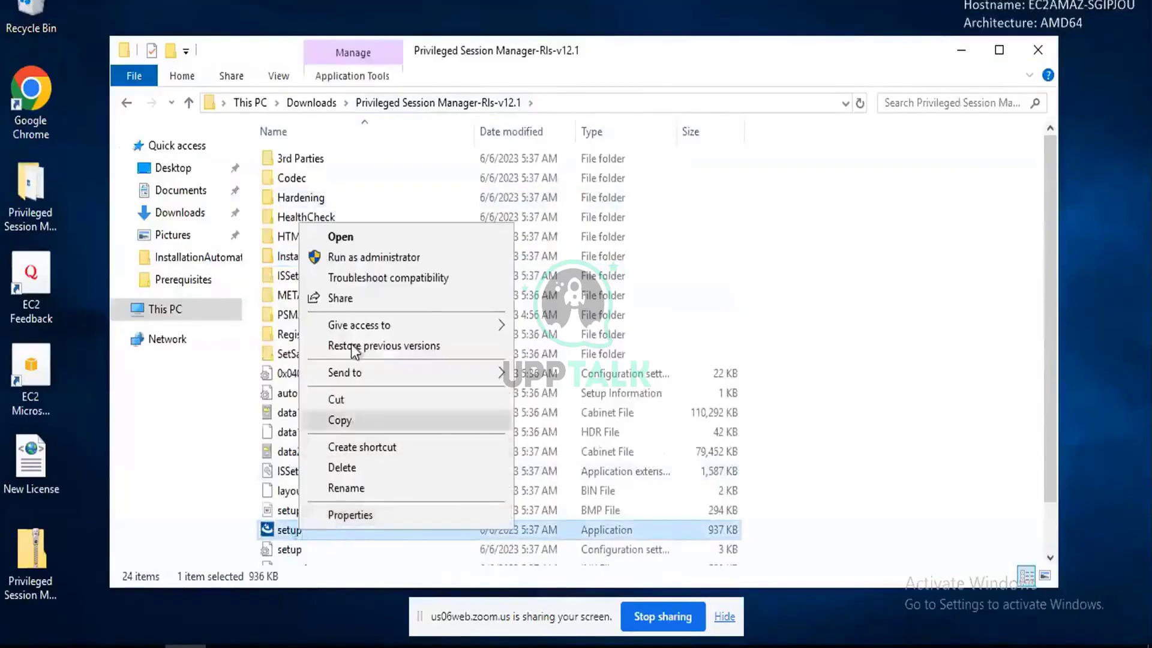
click(391, 259)
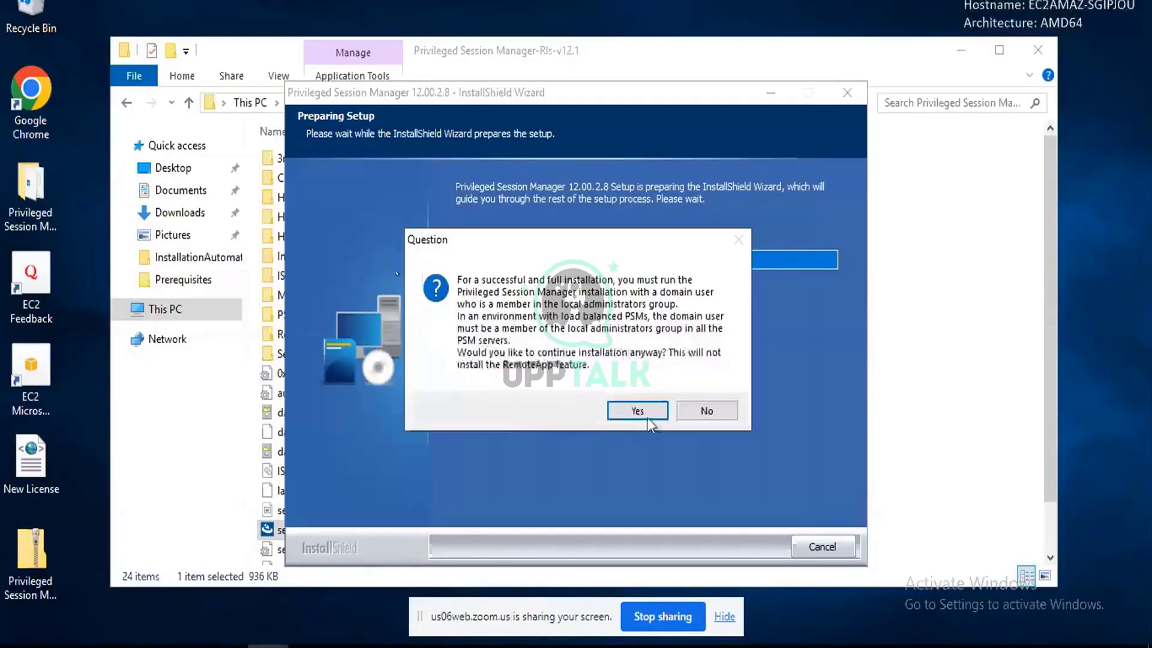
Continue without a domain user, pass the welcome page, and accept the licence agreement.
click(646, 414)
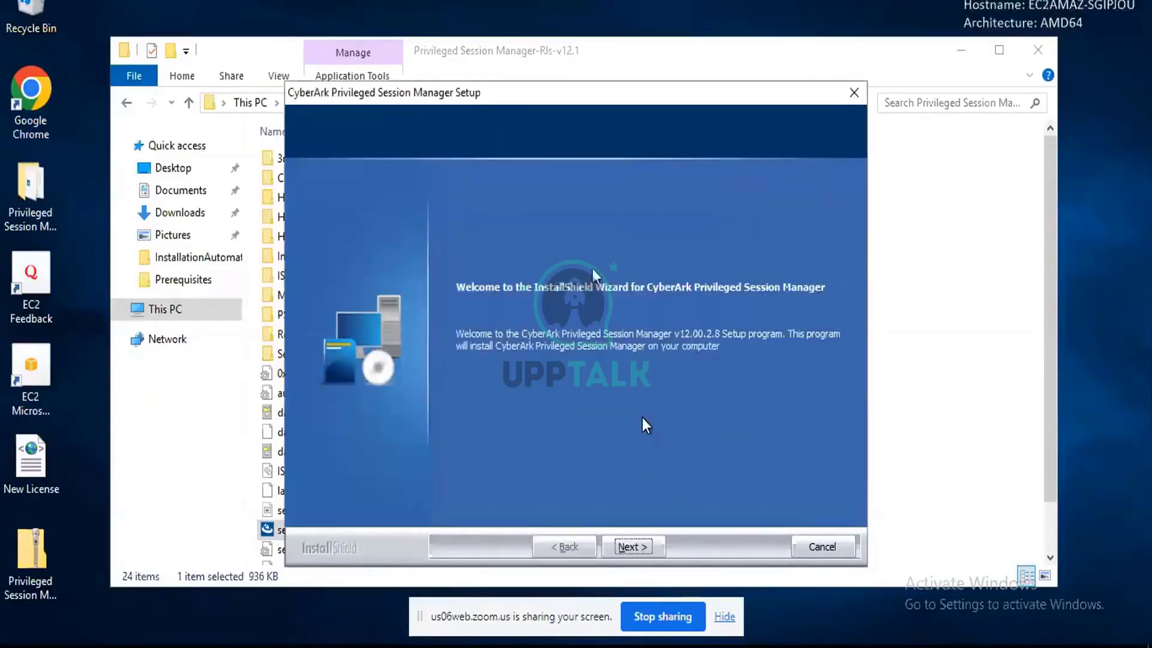
click(627, 547)
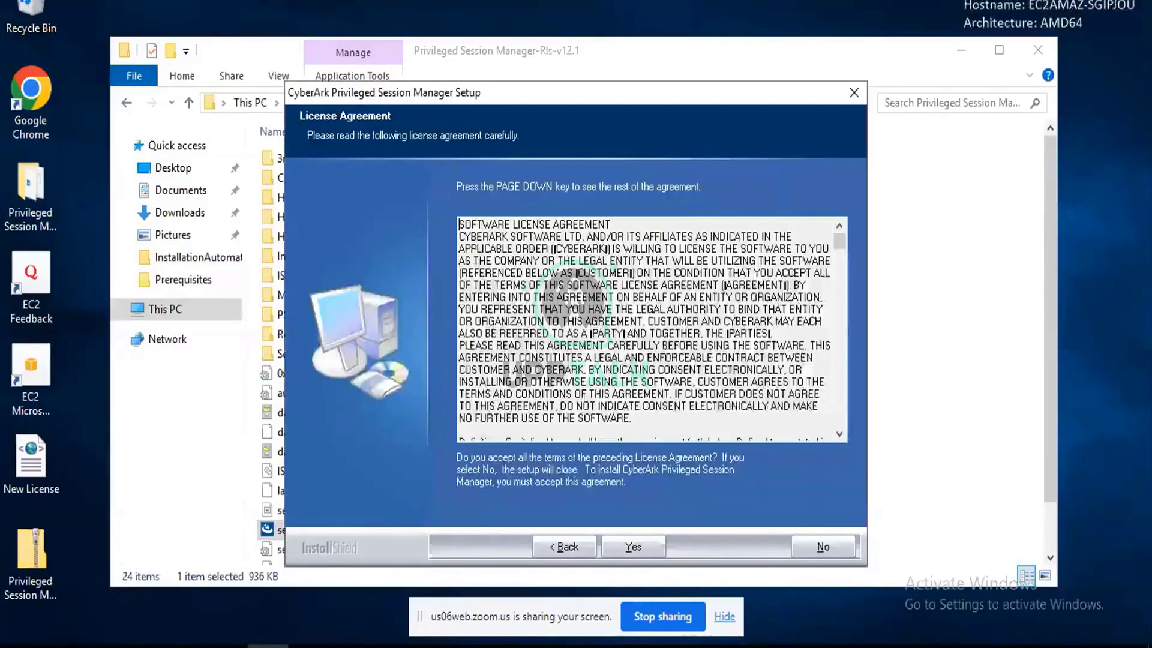
click(643, 552)
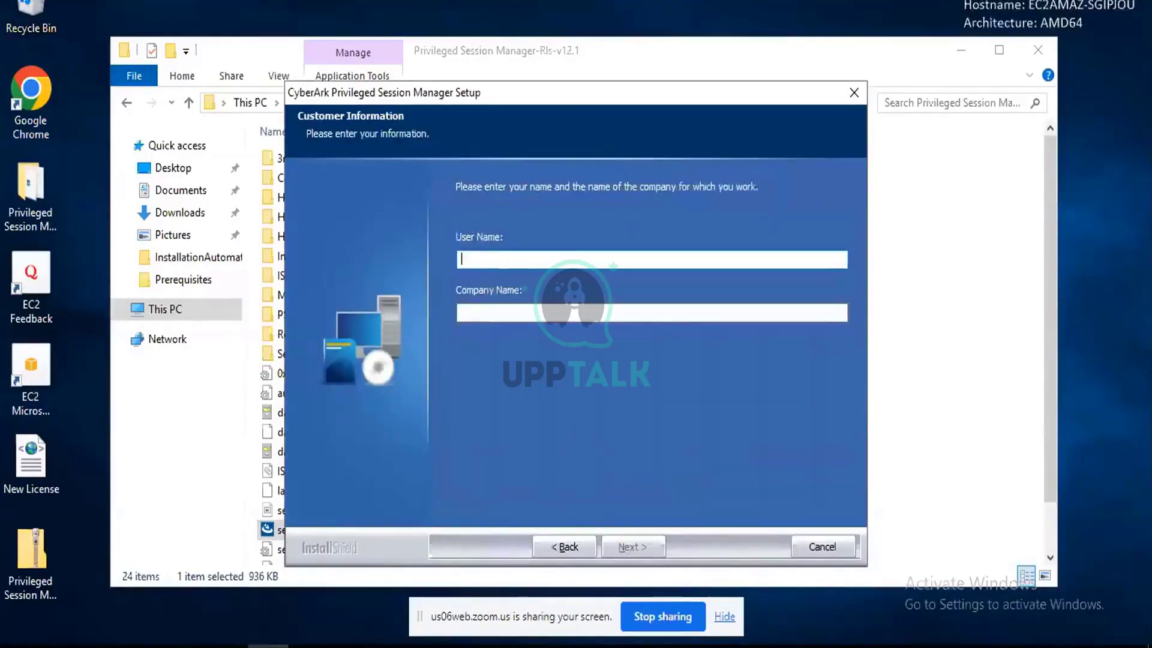
Enter customer details: user name 'trainer' and company name 'cloudfoundation'.
text(trainer)
key(Tab)
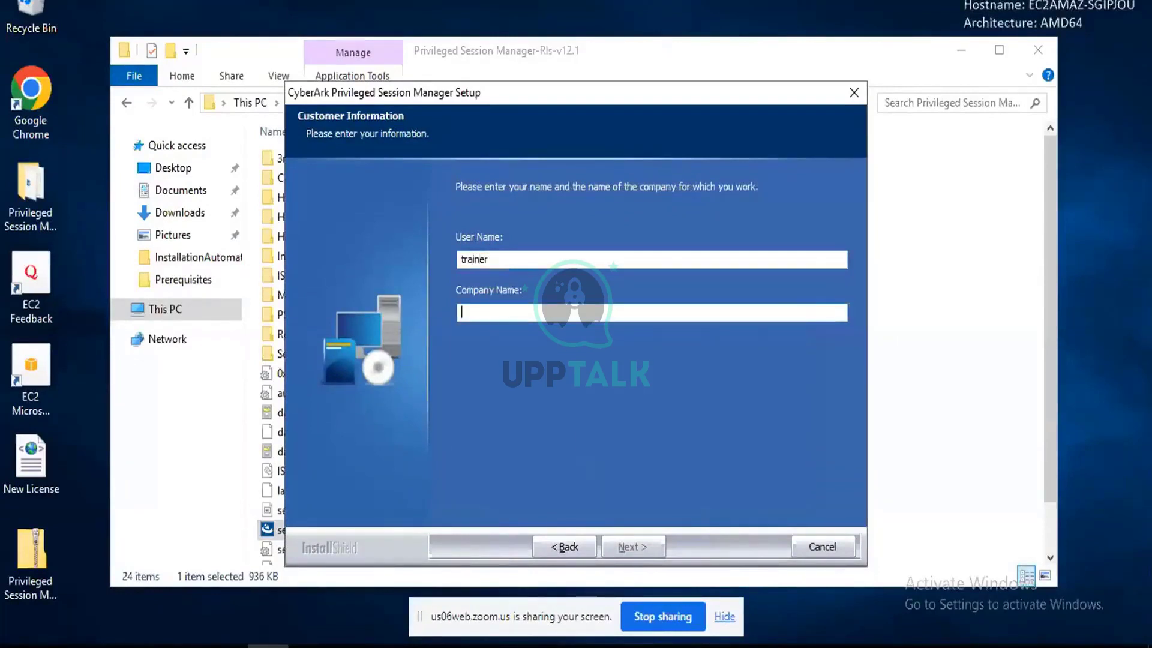
text(cloudfoundation)
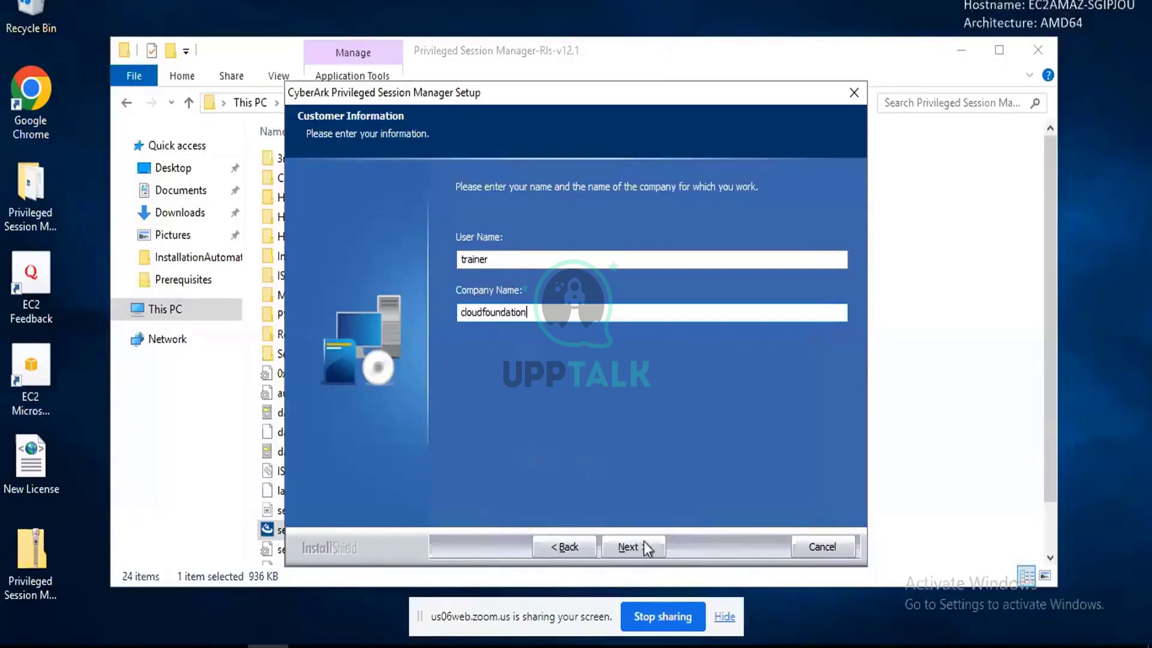
key(Return)
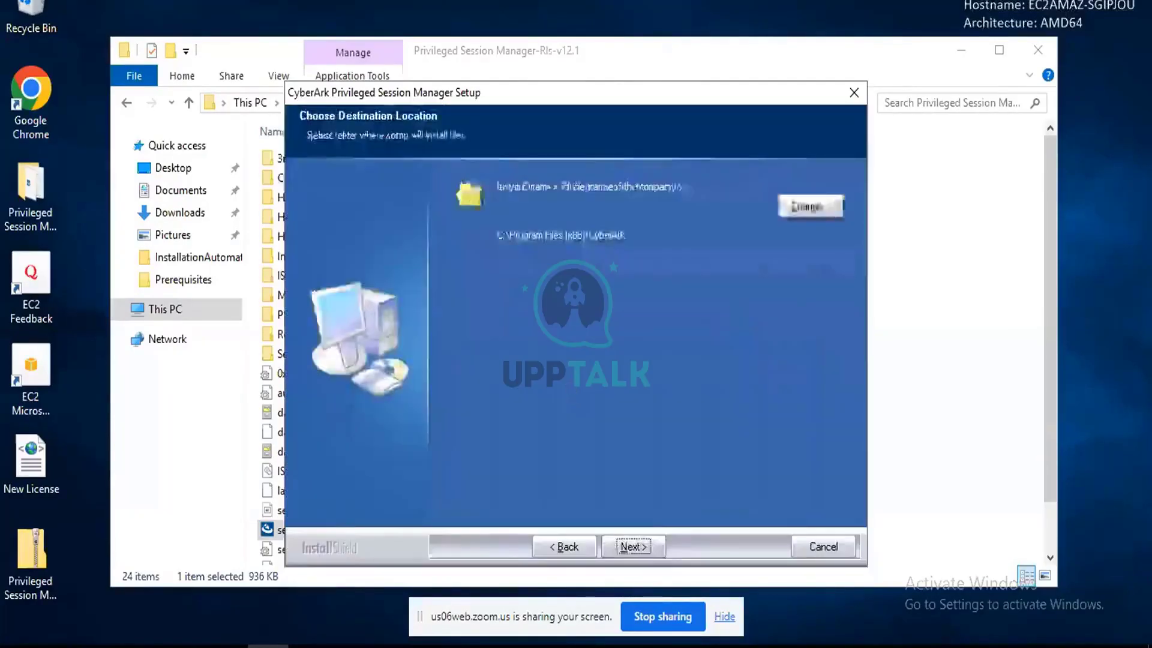
Keep the default installation folder, recordings folder and the PVWAConfig safe.
click(637, 543)
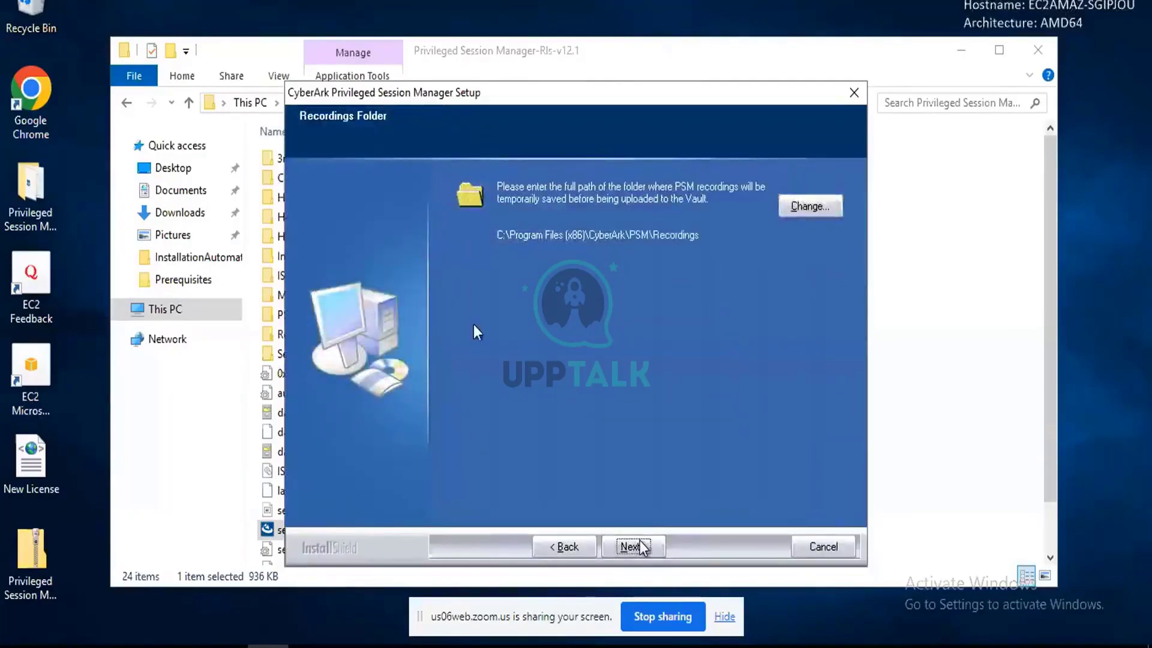
click(637, 546)
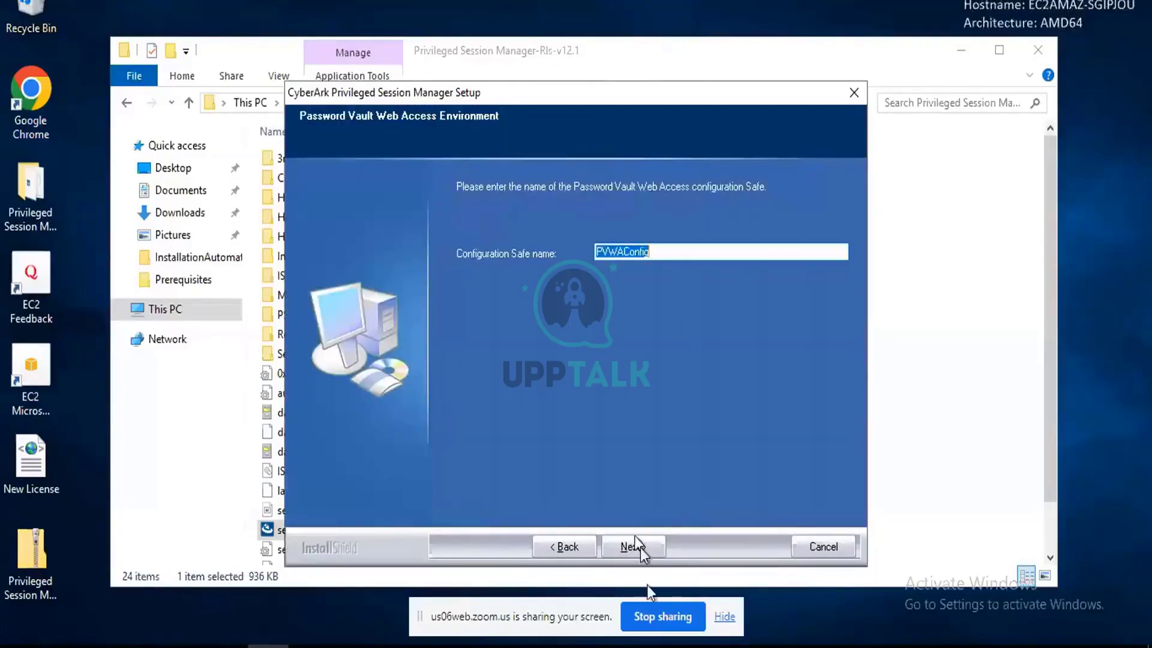
click(637, 545)
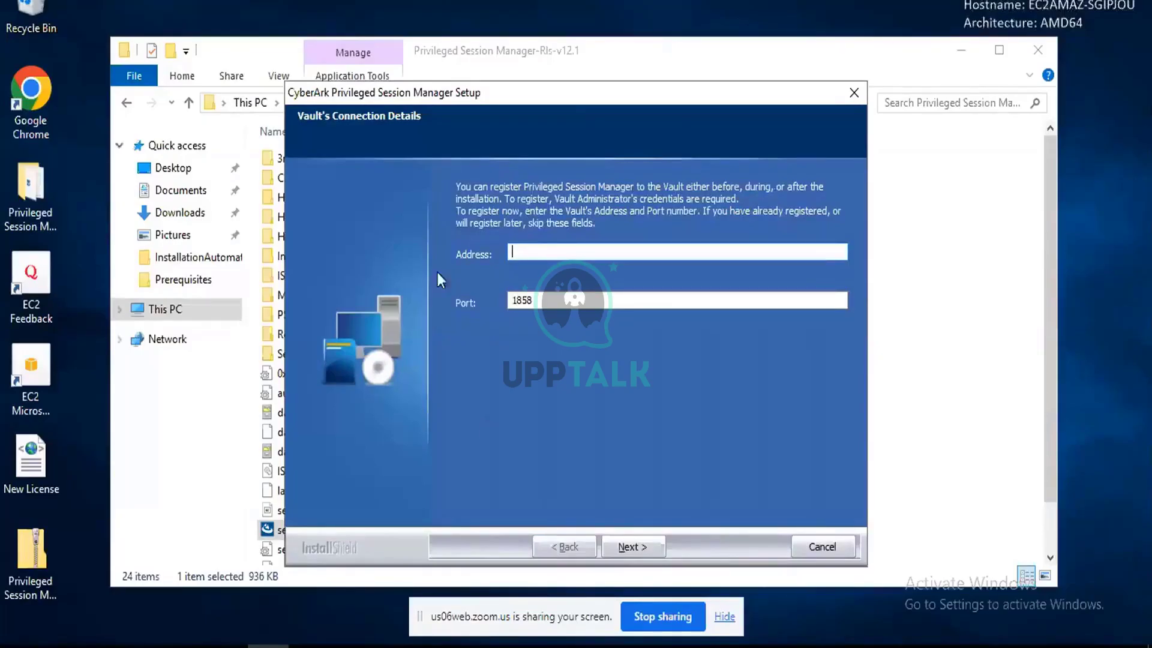
Select the default Vault port 1858 and place the cursor in the Vault Address field.
double_click(522, 300)
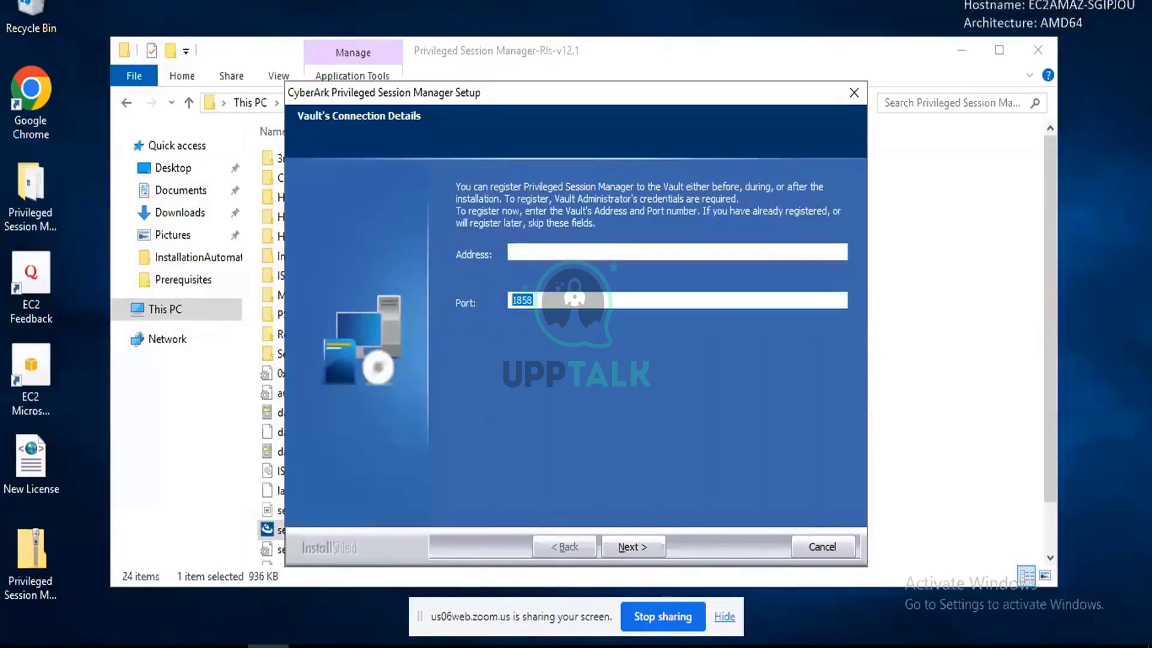
click(516, 248)
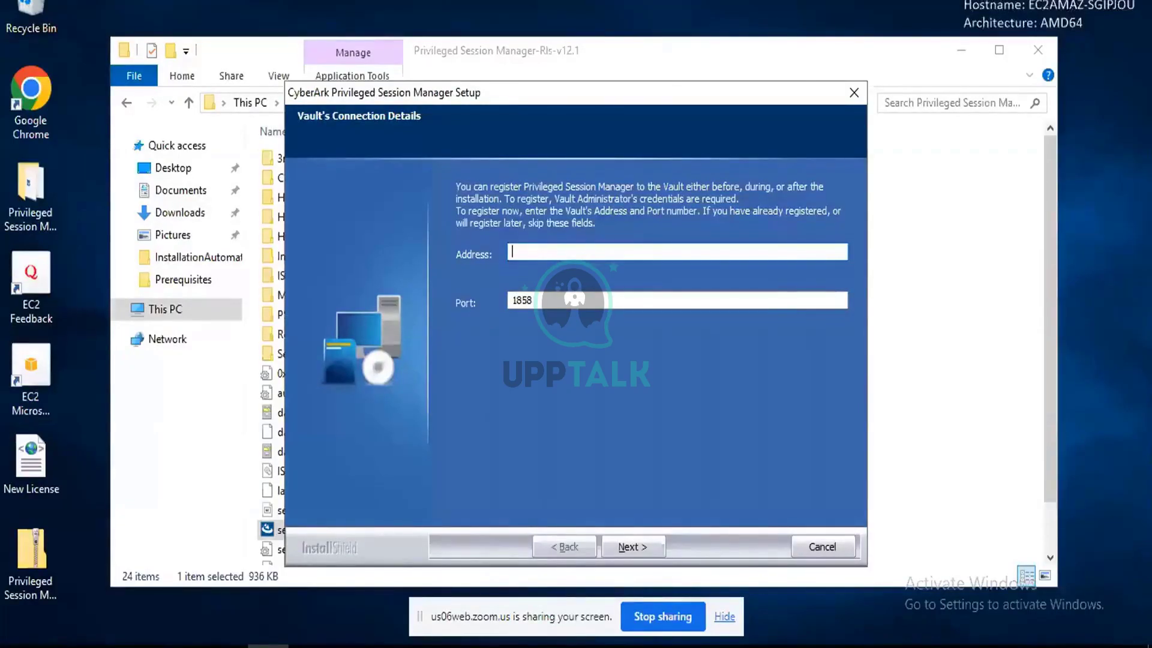
key(alt+Tab)
mouse_move(677, 646)
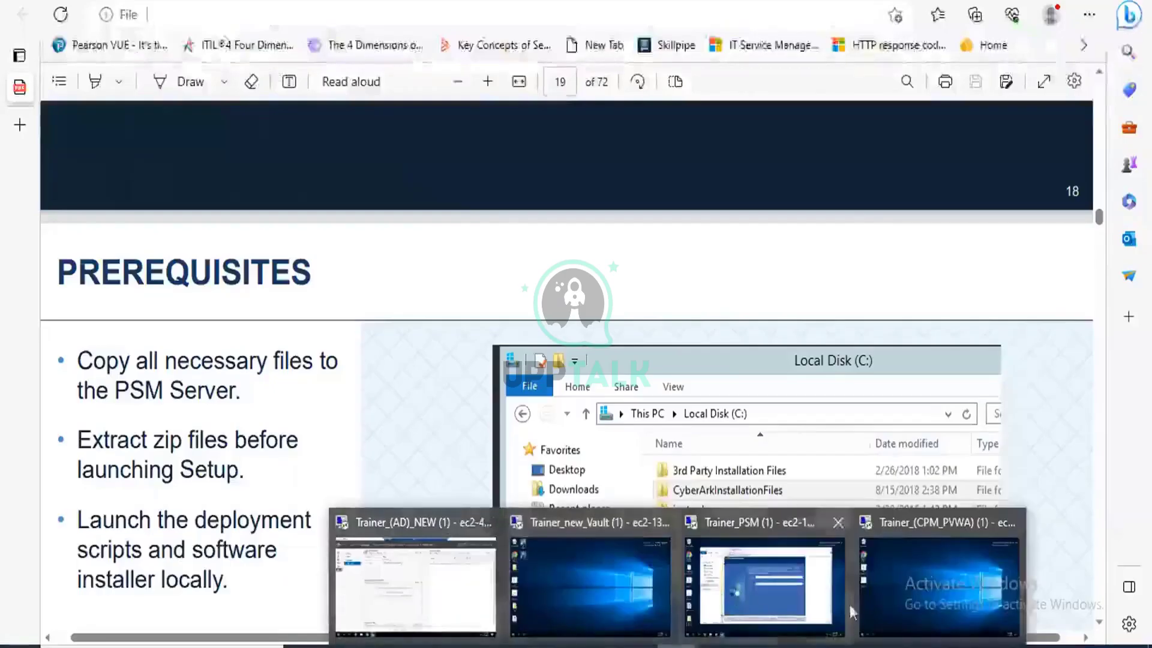
On the Vault server, run ipconfig in Command Prompt and copy the IPv4 address 172.31.43.109.
click(596, 567)
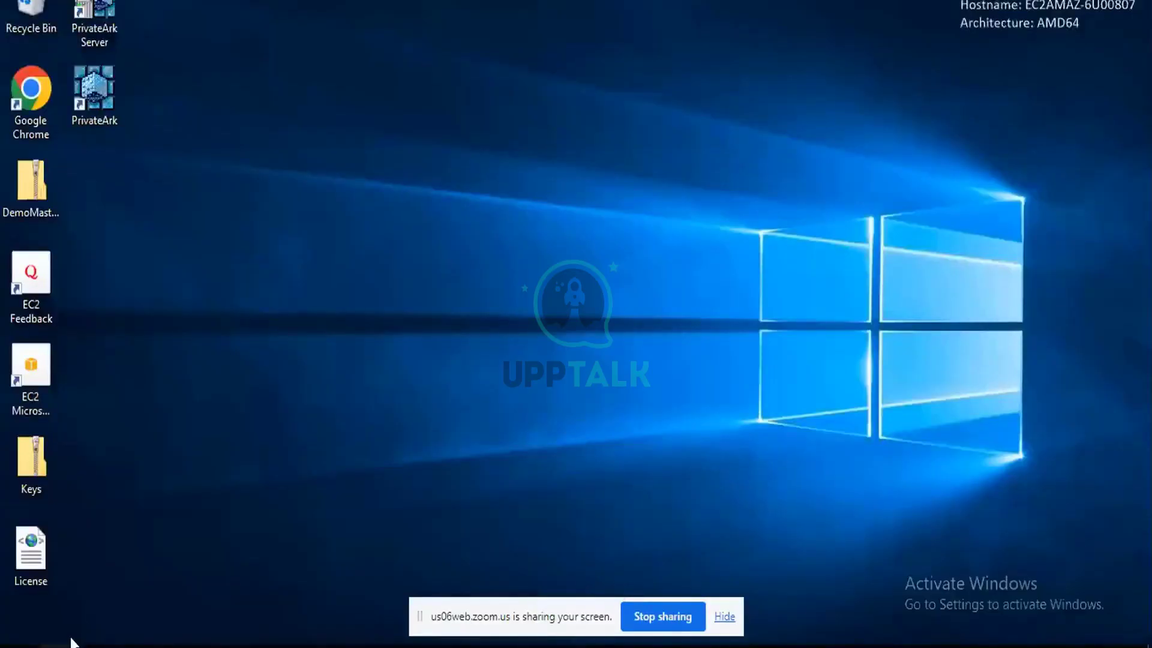
key(super)
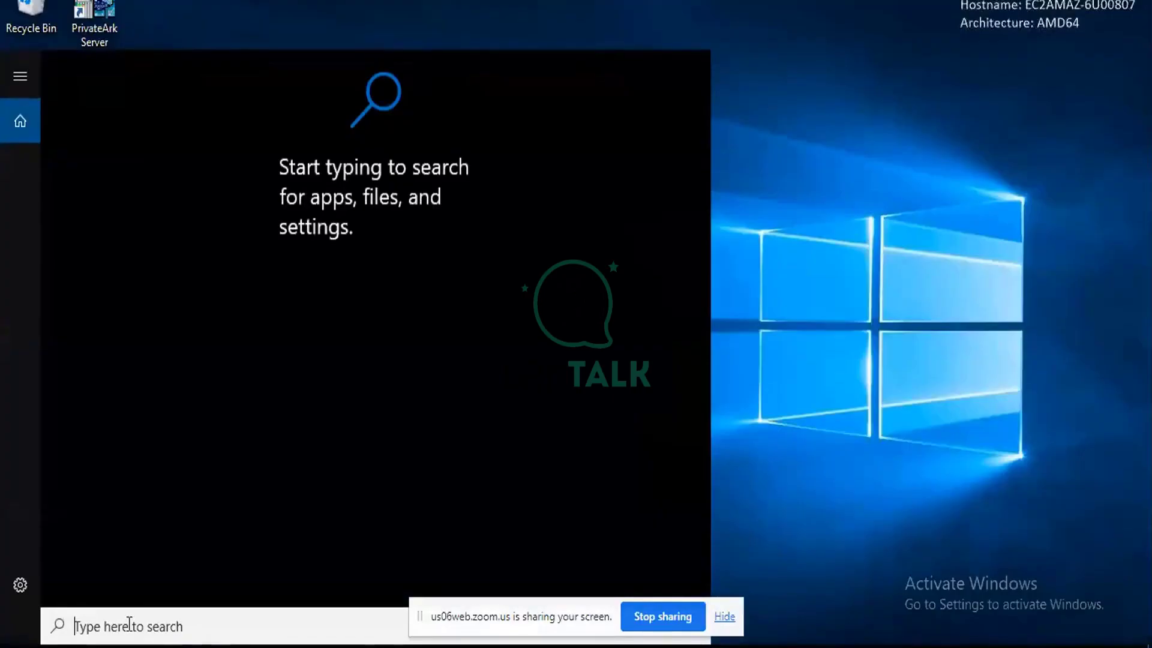
text(comm)
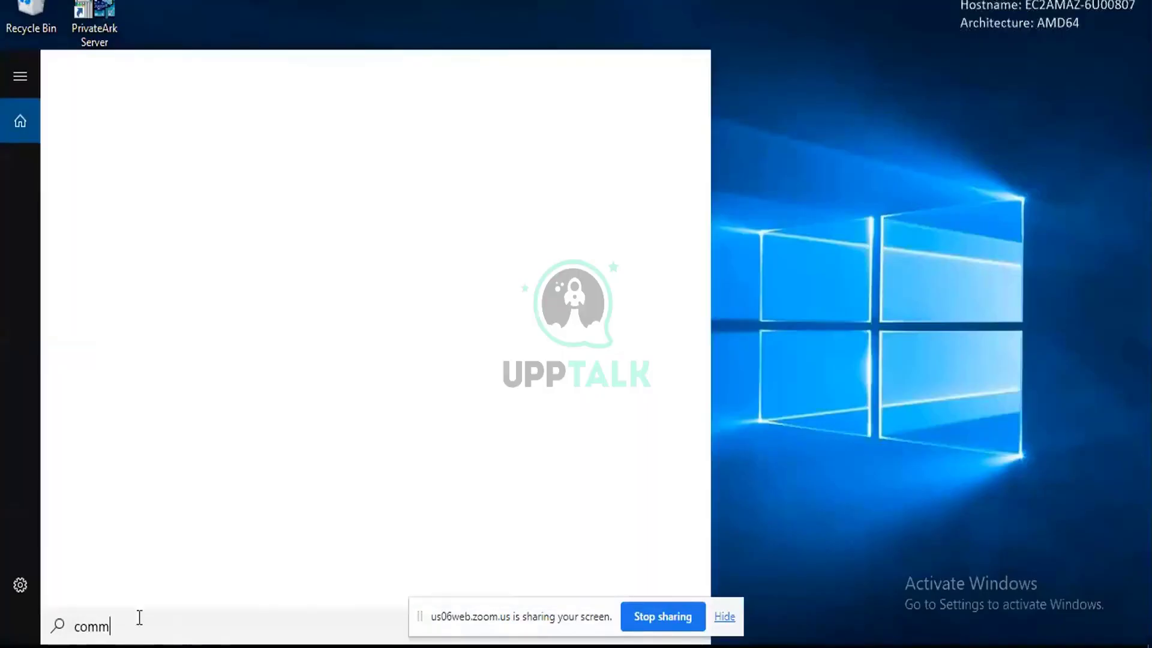
click(157, 155)
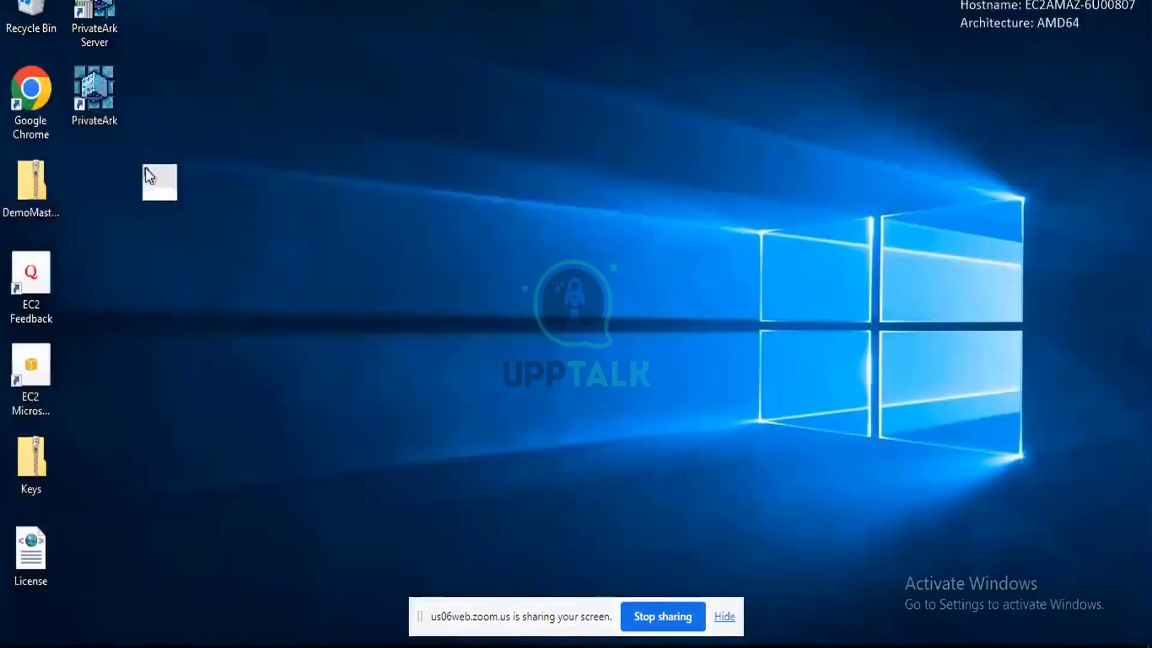
text(ipconfig)
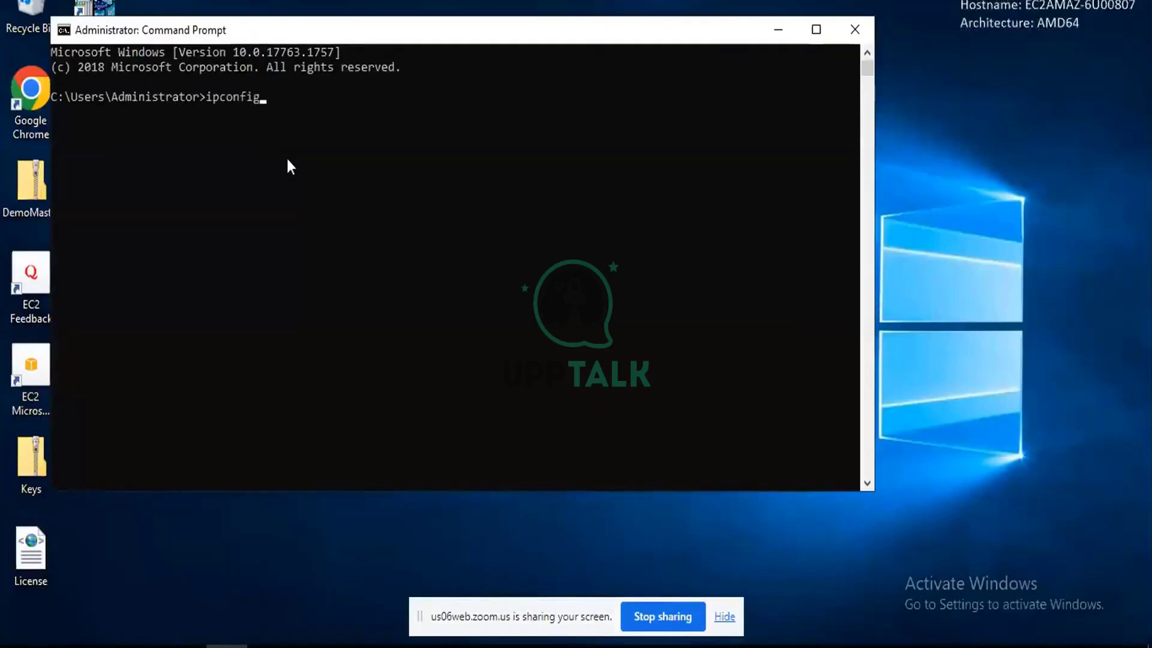
key(Return)
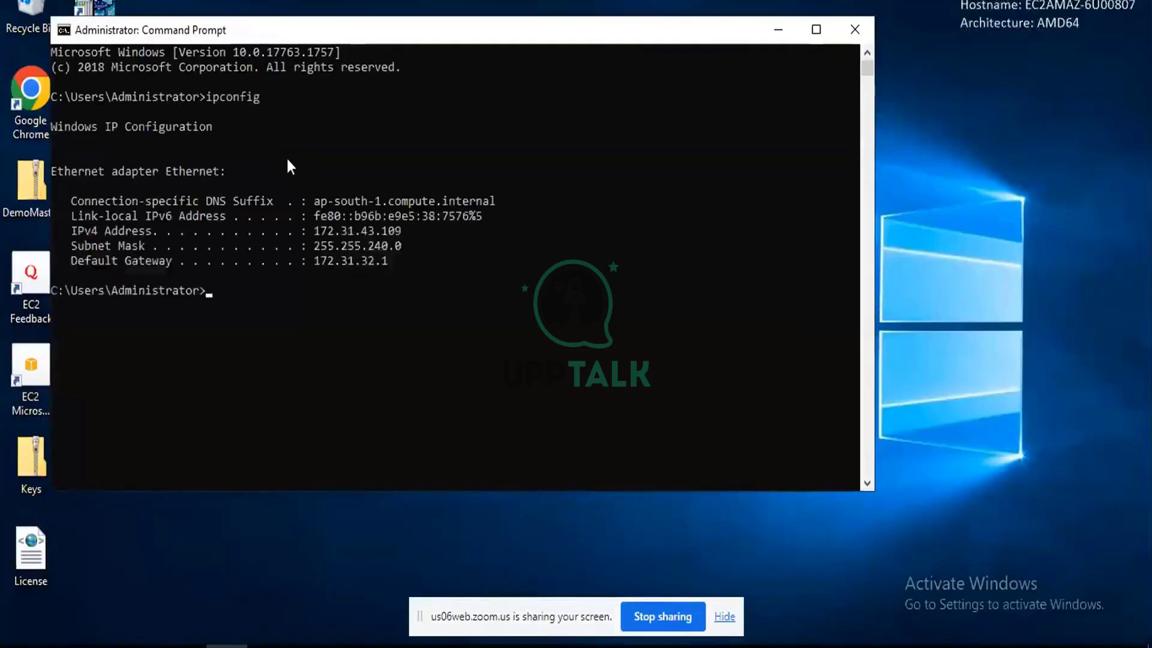
drag(314, 230, 372, 235)
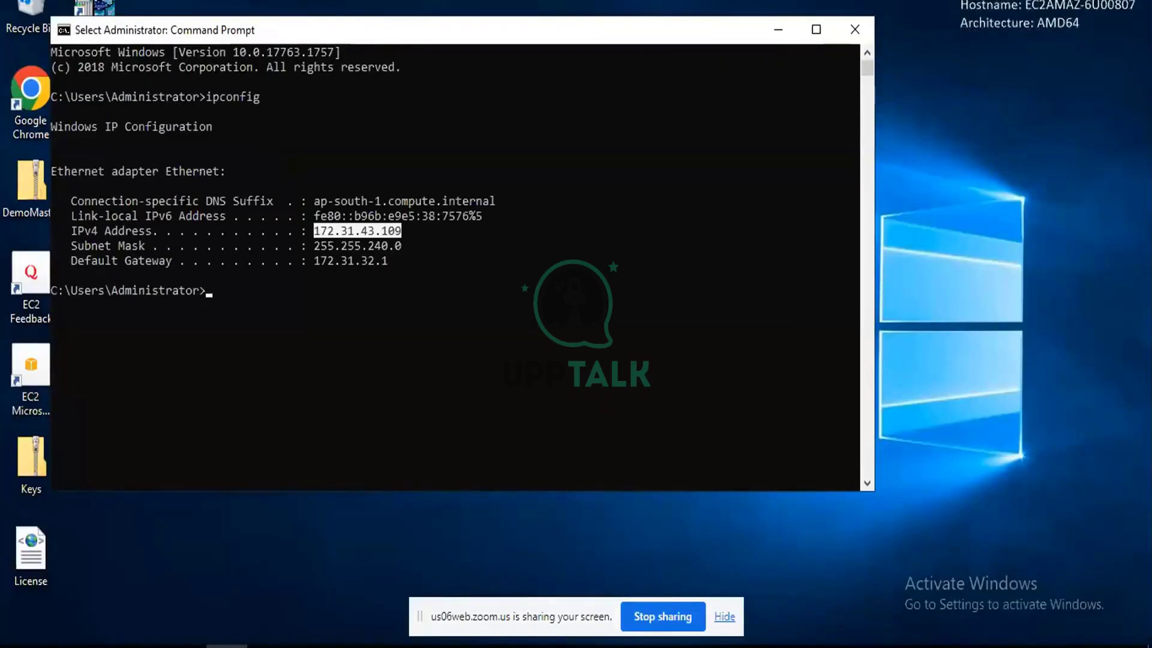
right_click(394, 237)
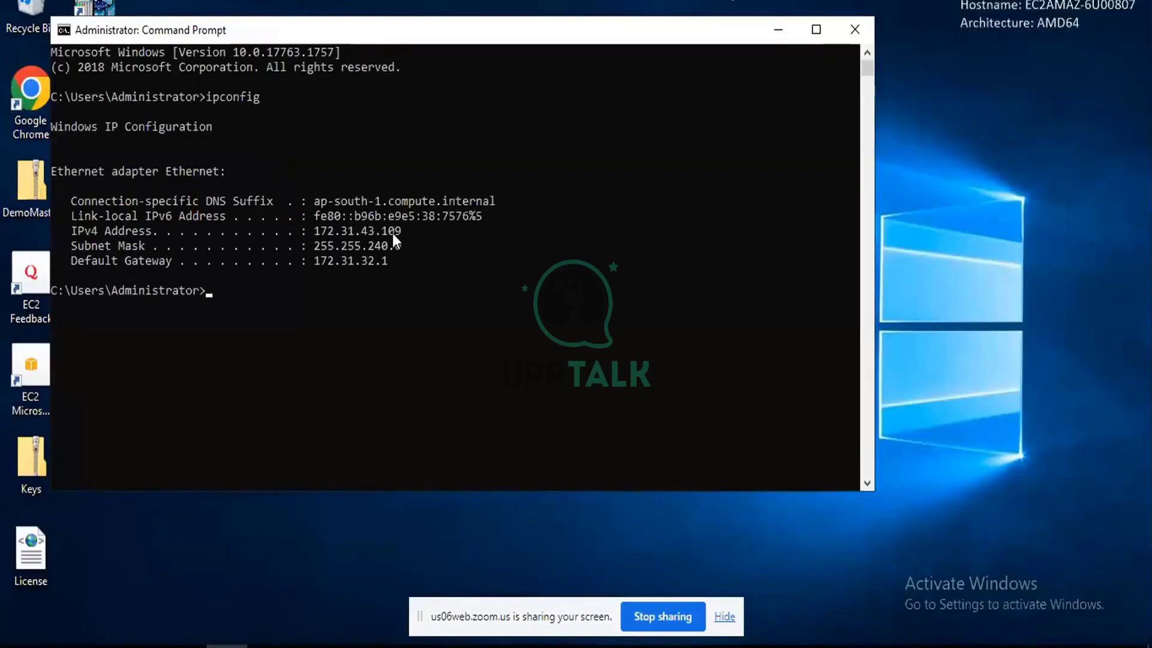
key(alt+Tab)
mouse_move(860, 594)
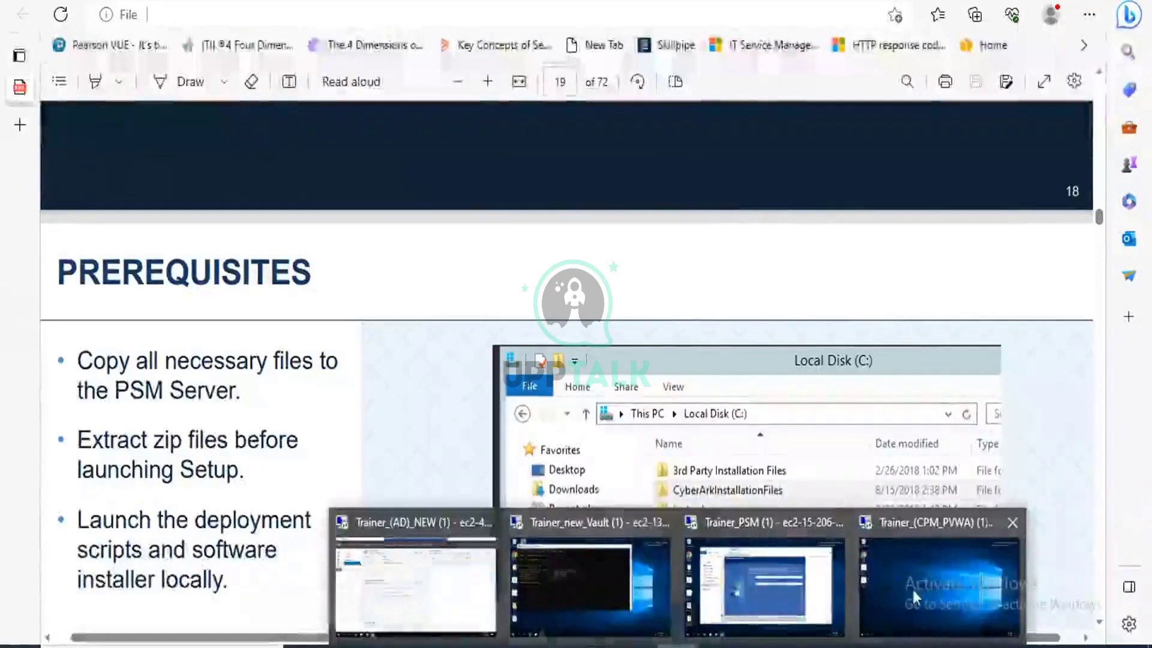
Enter Vault address 172.31.43.109 and submit the Administrator password.
click(797, 565)
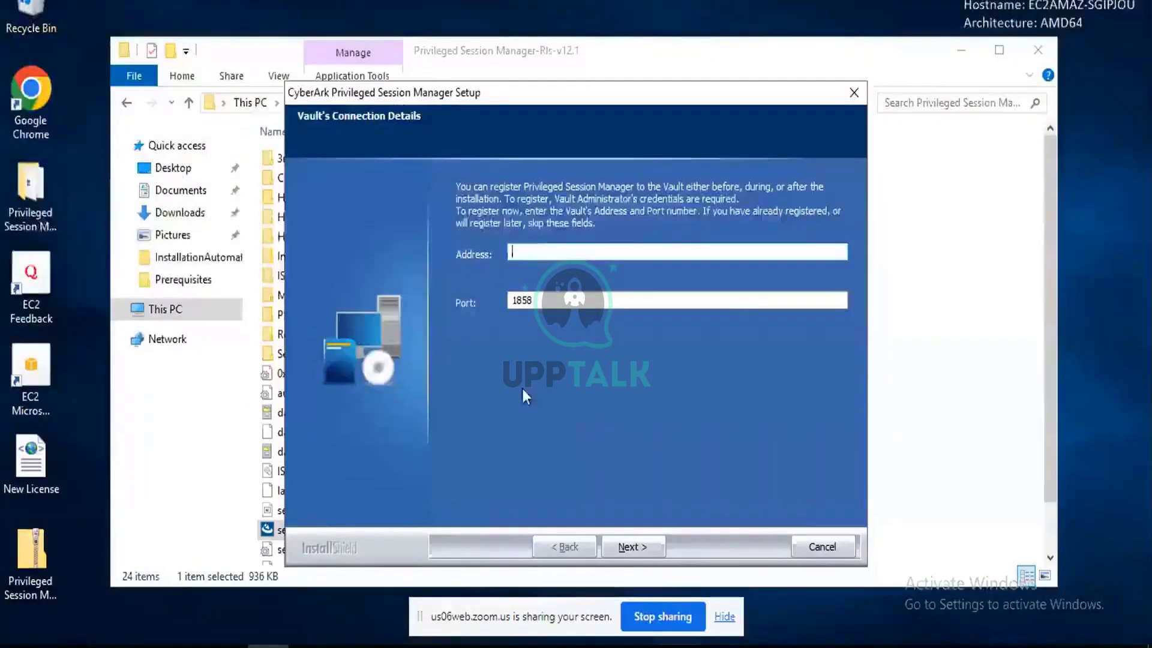
text(172.31.43.109)
click(627, 546)
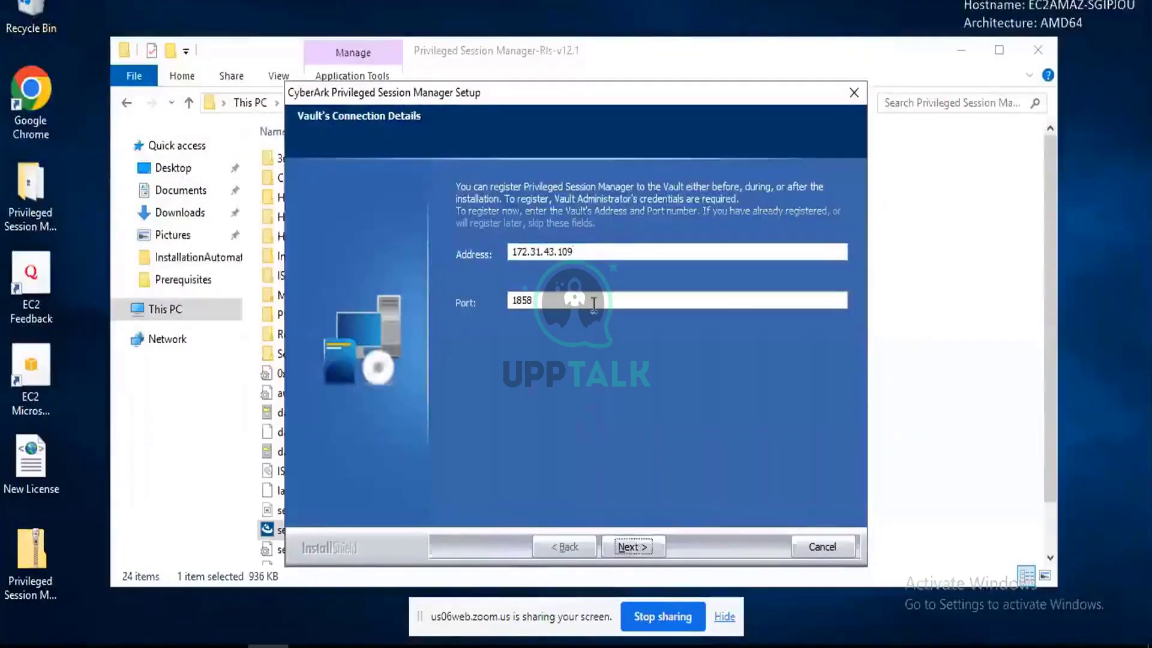
click(532, 304)
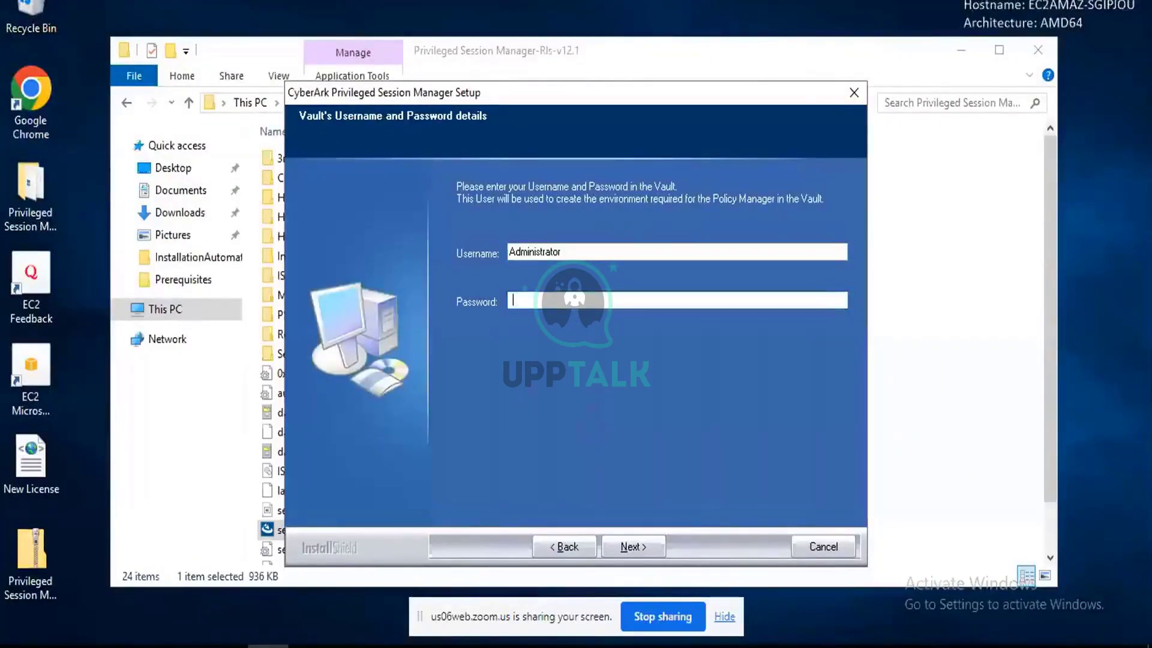
text(**********)
key(Return)
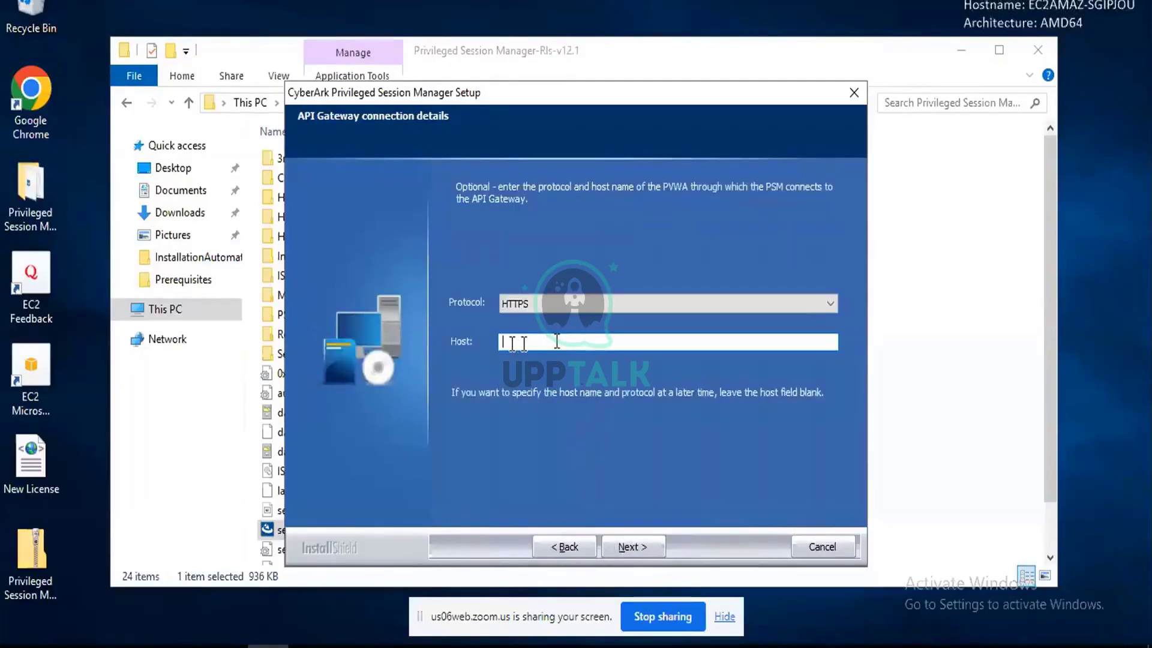
Keep HTTPS as the API Gateway protocol and select the Host field.
click(528, 304)
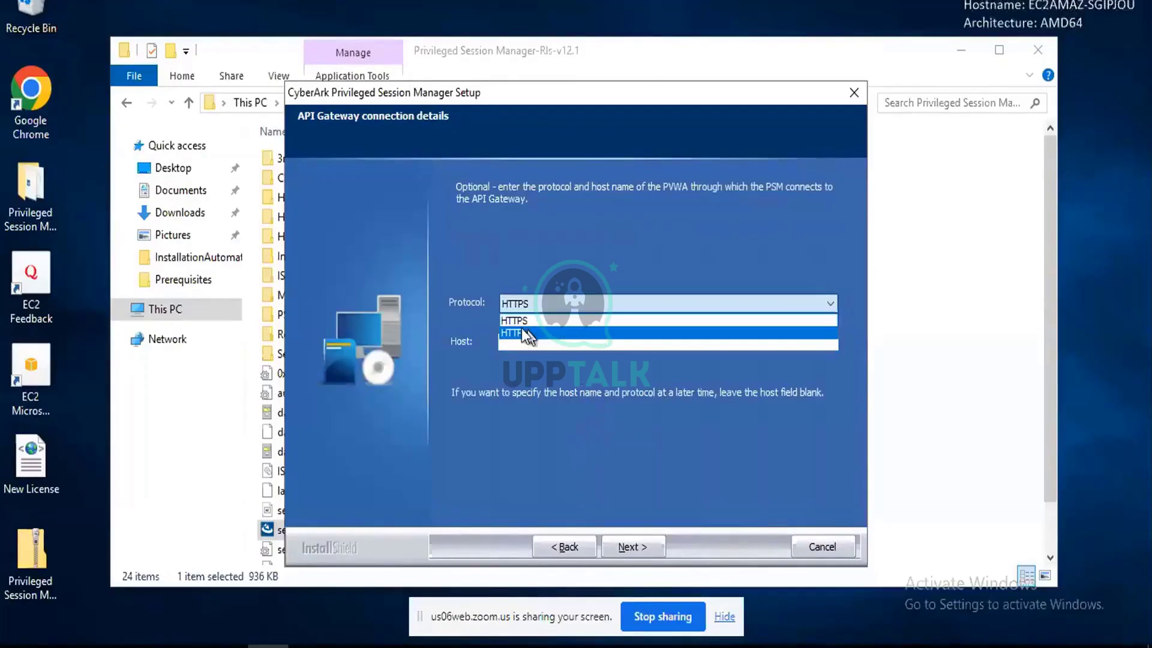
click(528, 316)
click(523, 339)
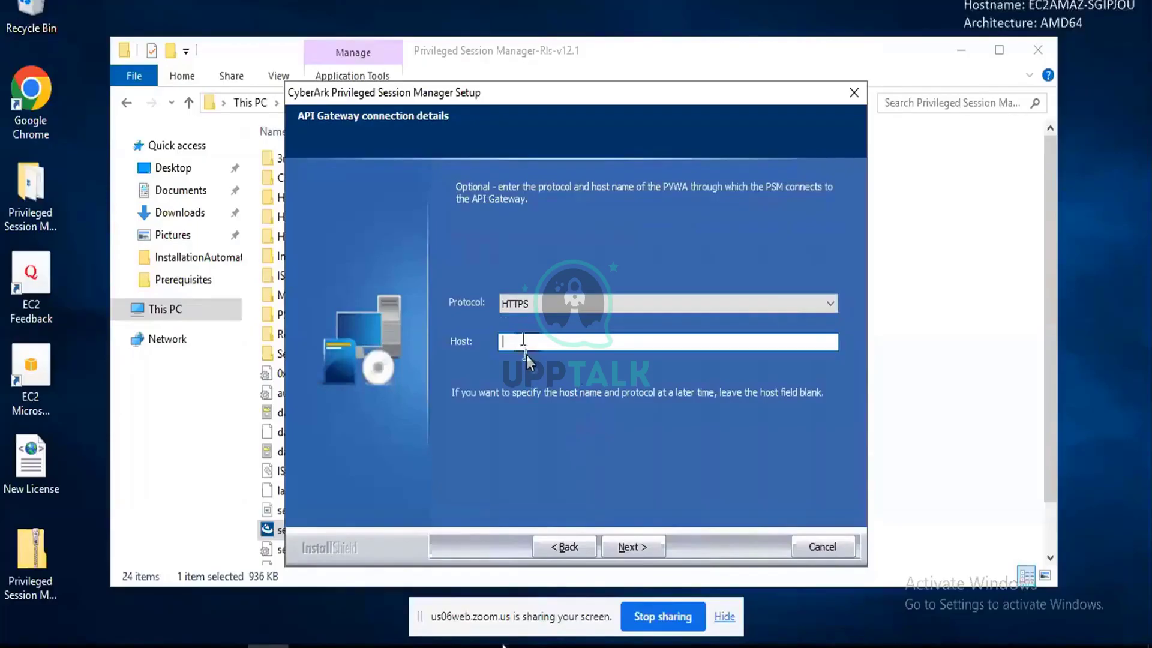
mouse_move(185, 646)
key(alt+Tab)
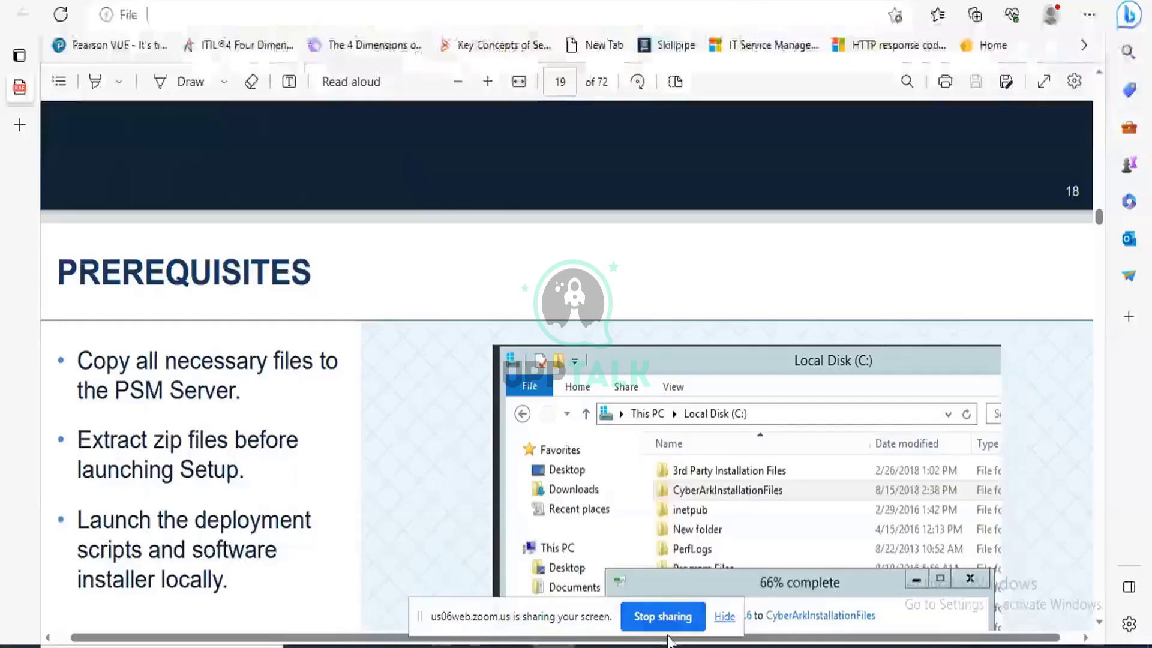
Copy this server's IPv4 address 172.31.32.65 from ipconfig and paste it as the API Gateway host.
mouse_move(593, 552)
click(897, 567)
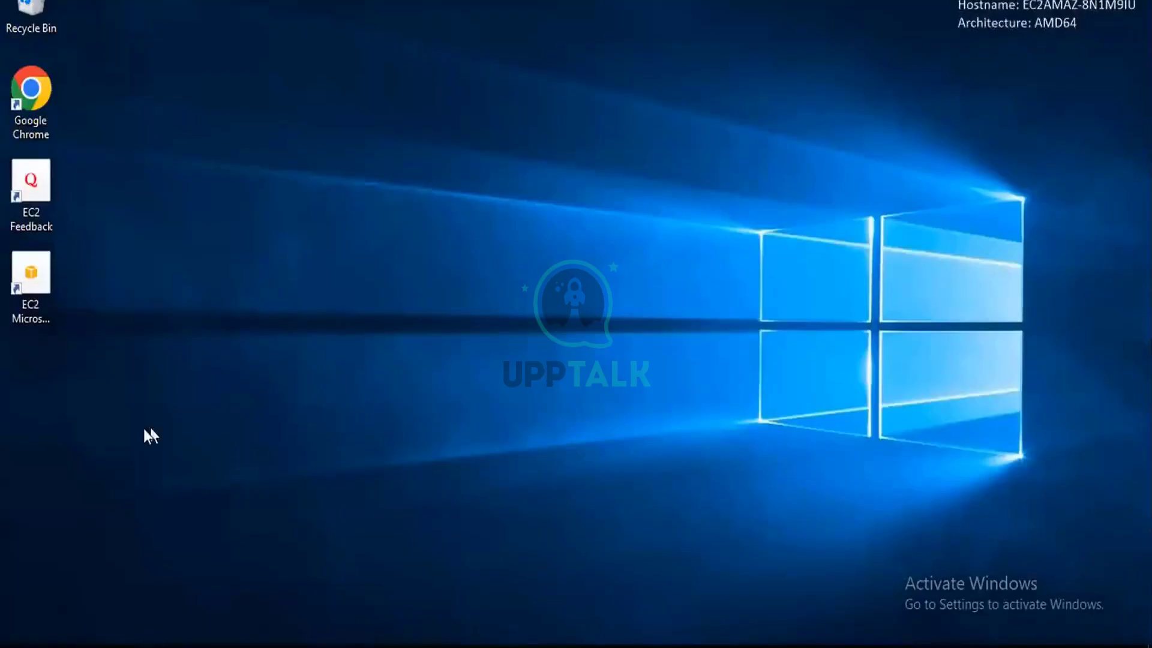
key(super+s)
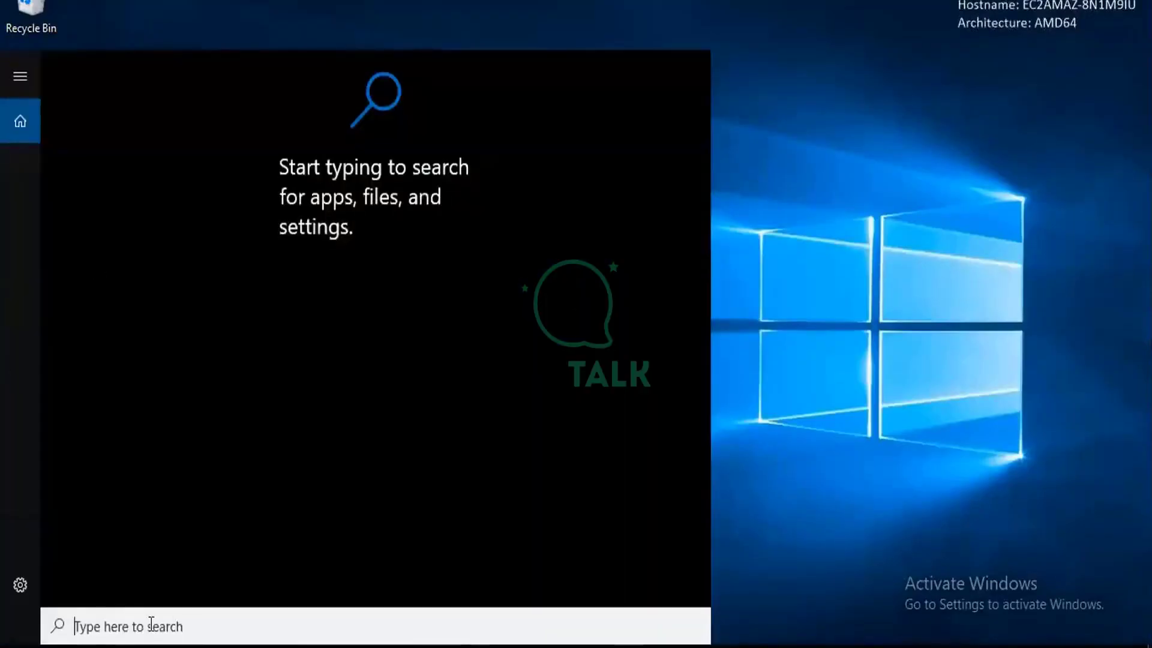
text(comand)
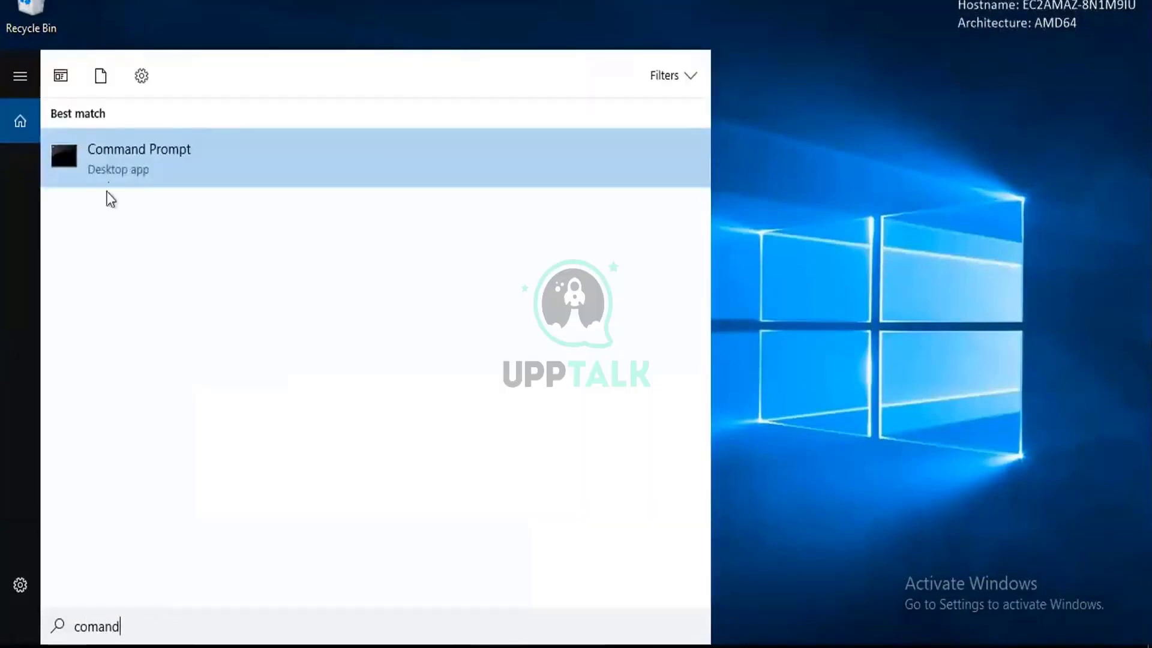
click(124, 167)
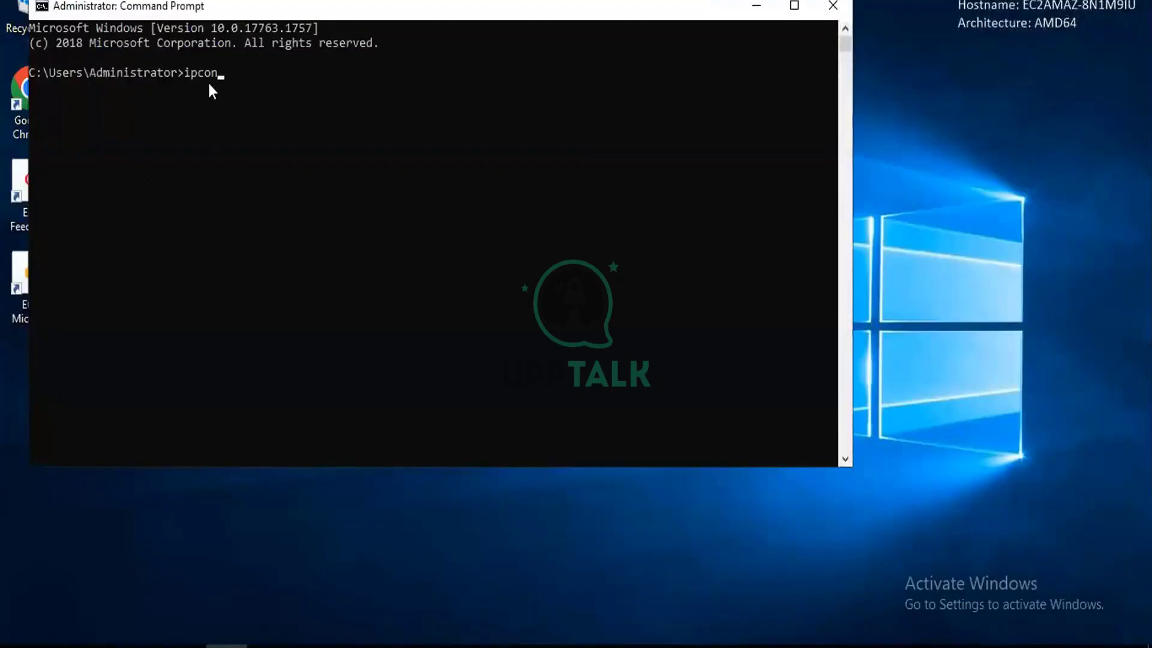
text(ipconfig)
key(Return)
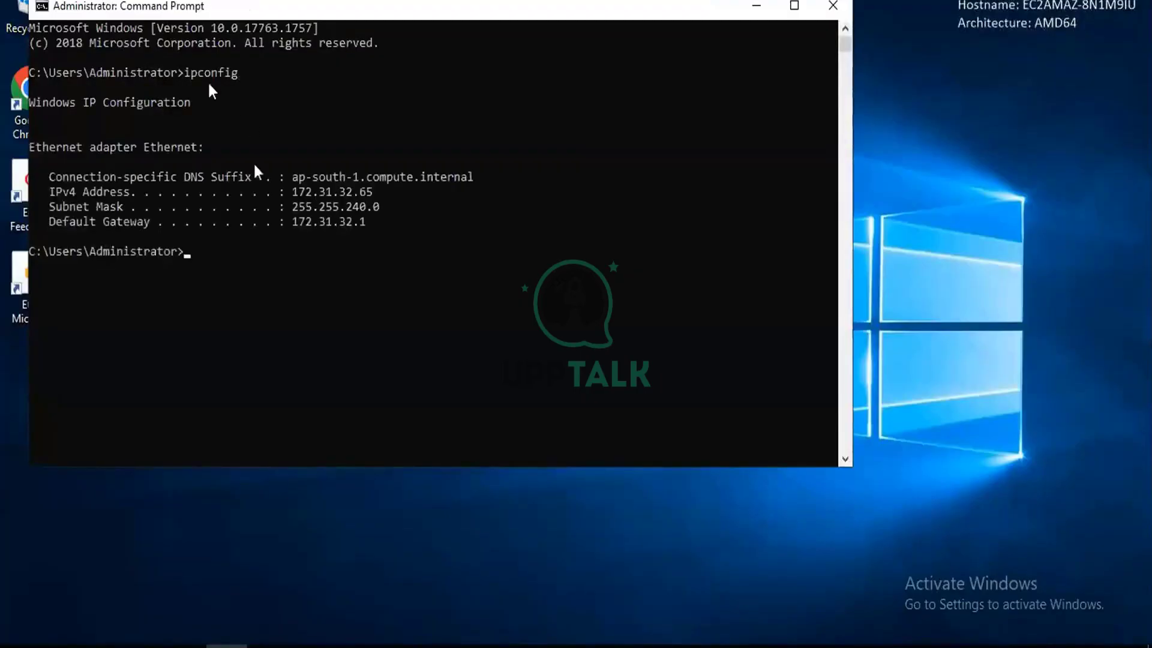
drag(360, 176, 372, 192)
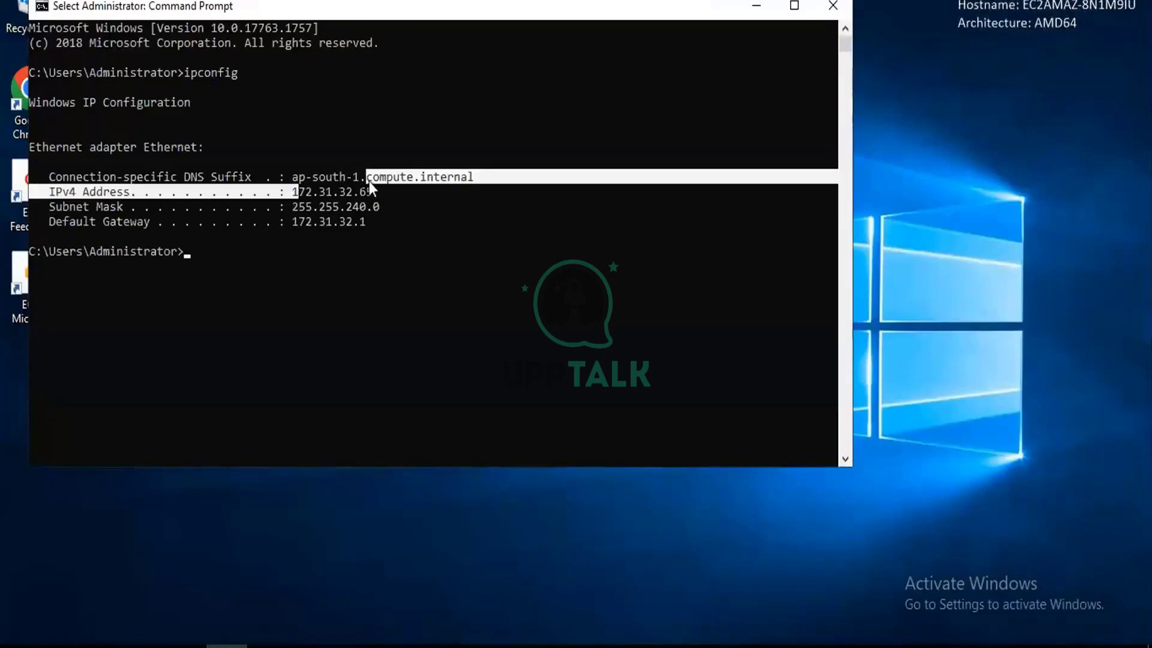
double_click(369, 192)
key(ctrl+c)
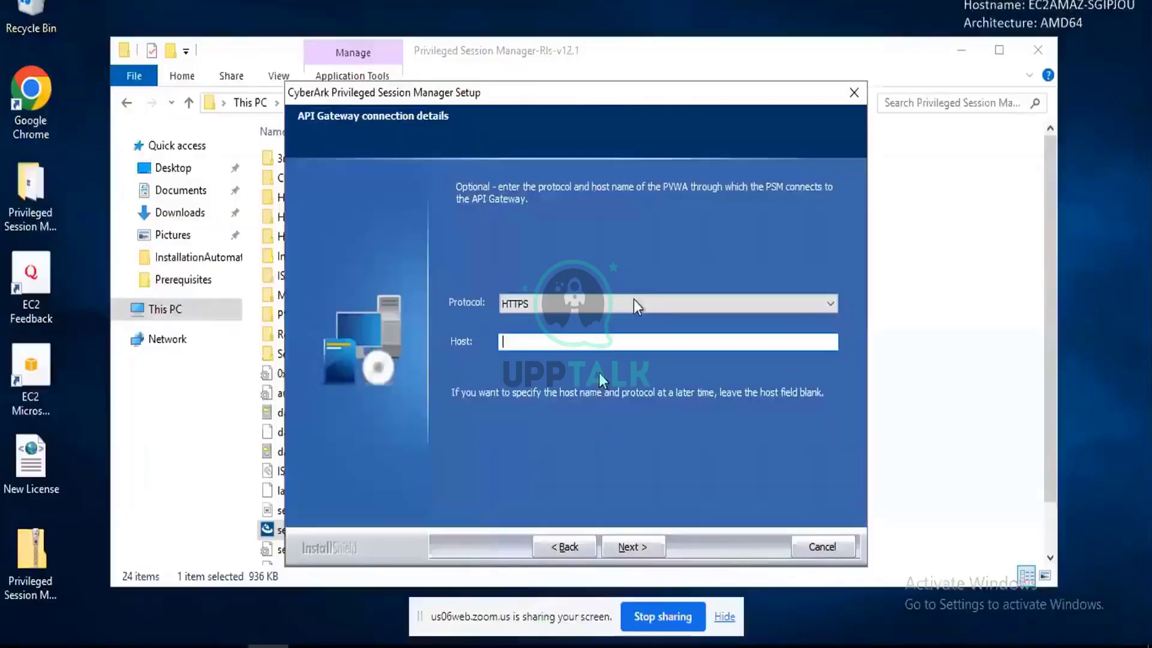
key(ctrl+v)
Pass API Gateway with PKI left off, keep 'Harden the PSM server machine' checked, and show Advanced options.
click(633, 547)
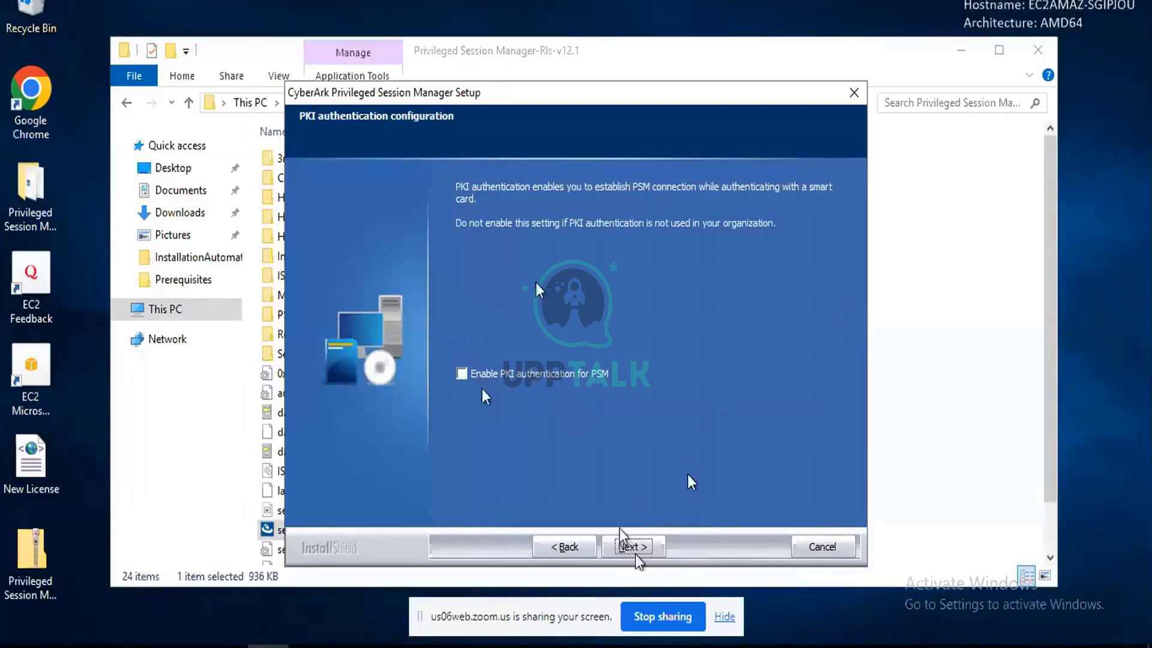
click(632, 547)
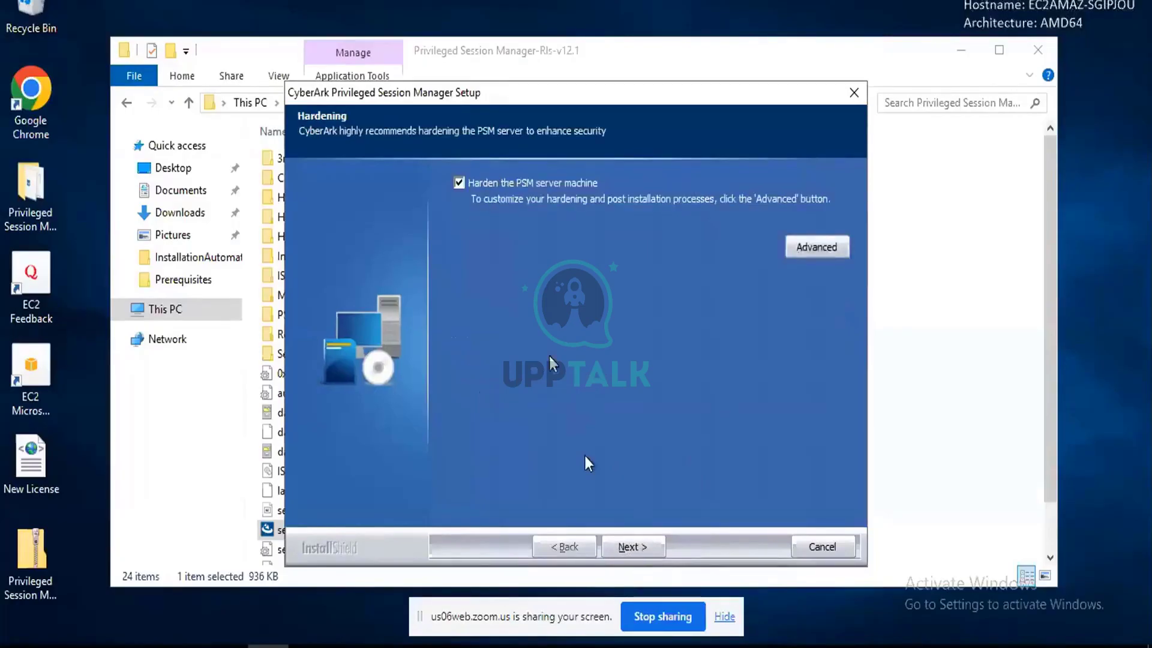
click(459, 182)
click(458, 183)
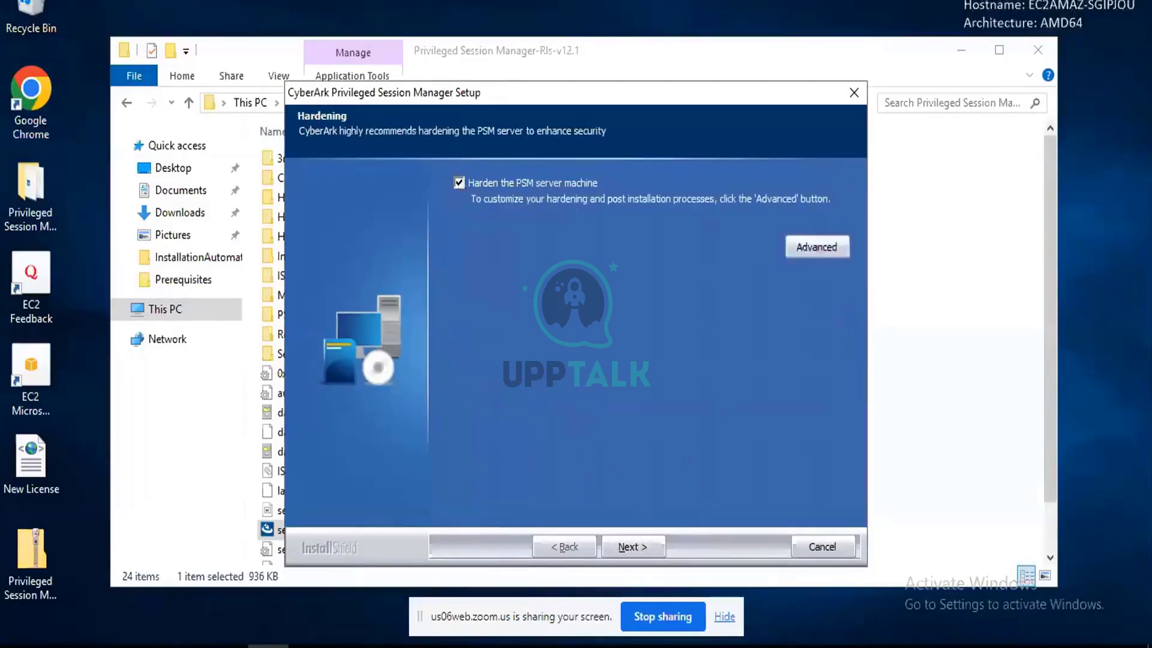
click(825, 246)
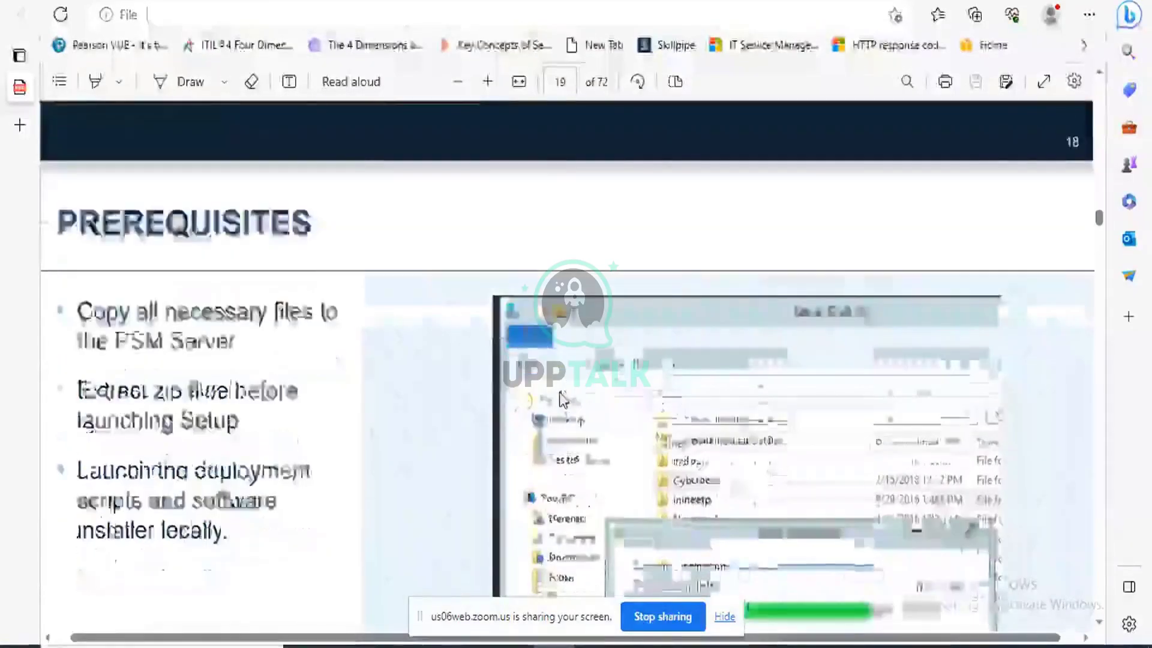
Scroll the training PDF to page 34, the Harden the PSM Server slide.
scroll(563, 396, down, 10)
scroll(559, 392, down, 12)
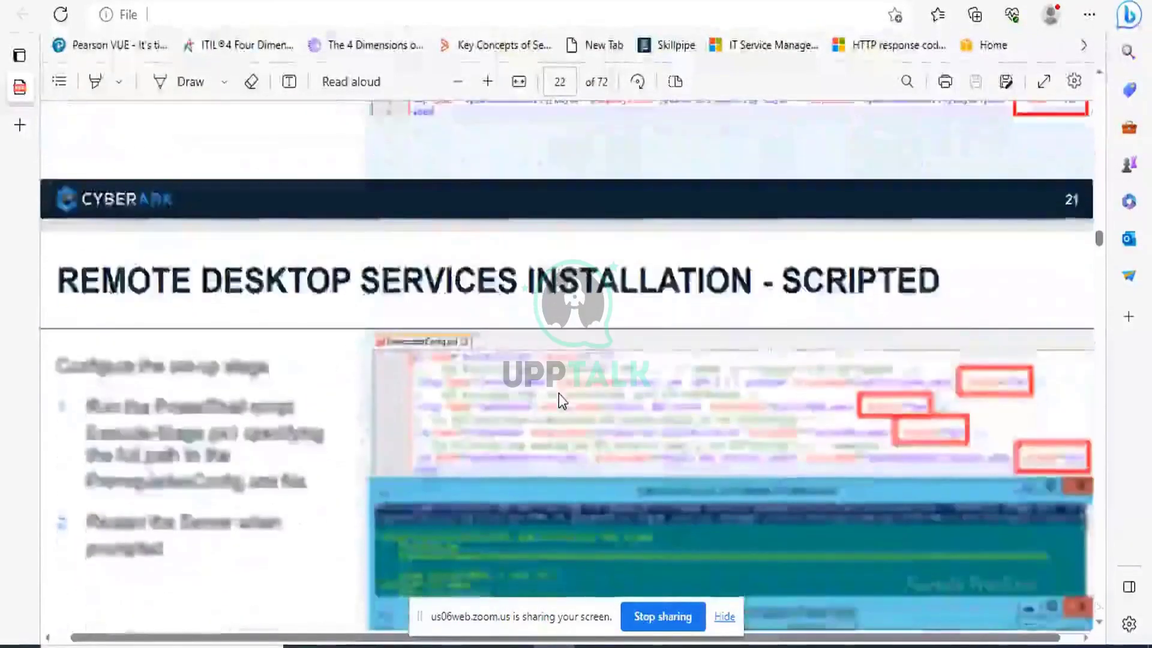
scroll(564, 402, down, 10)
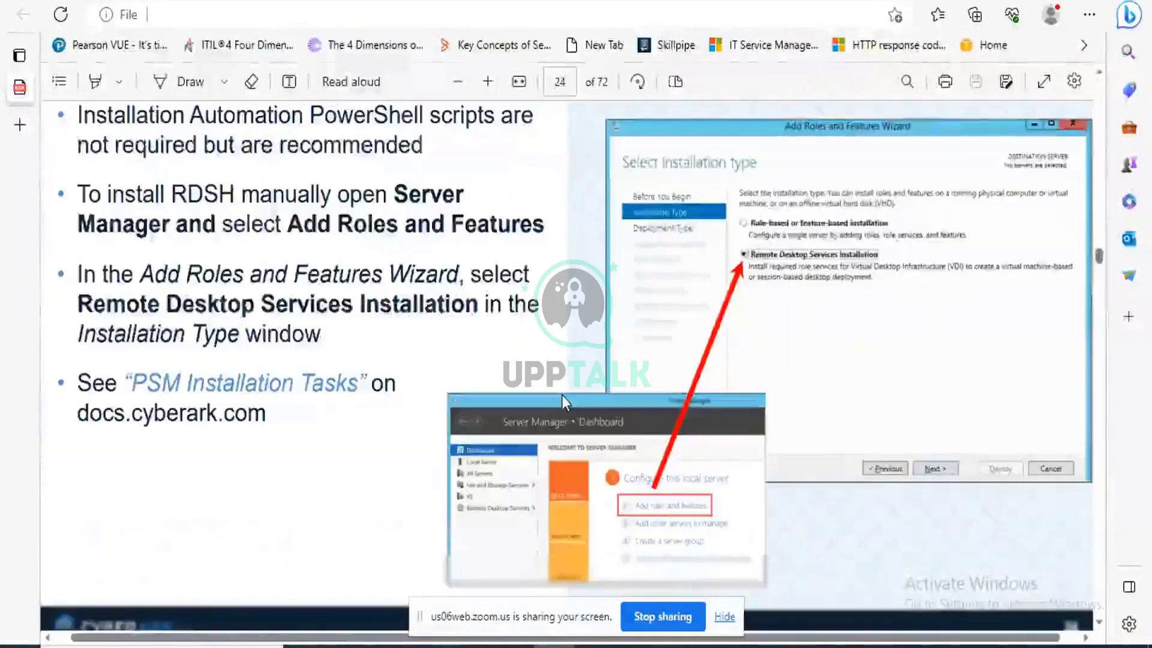
scroll(563, 402, down, 12)
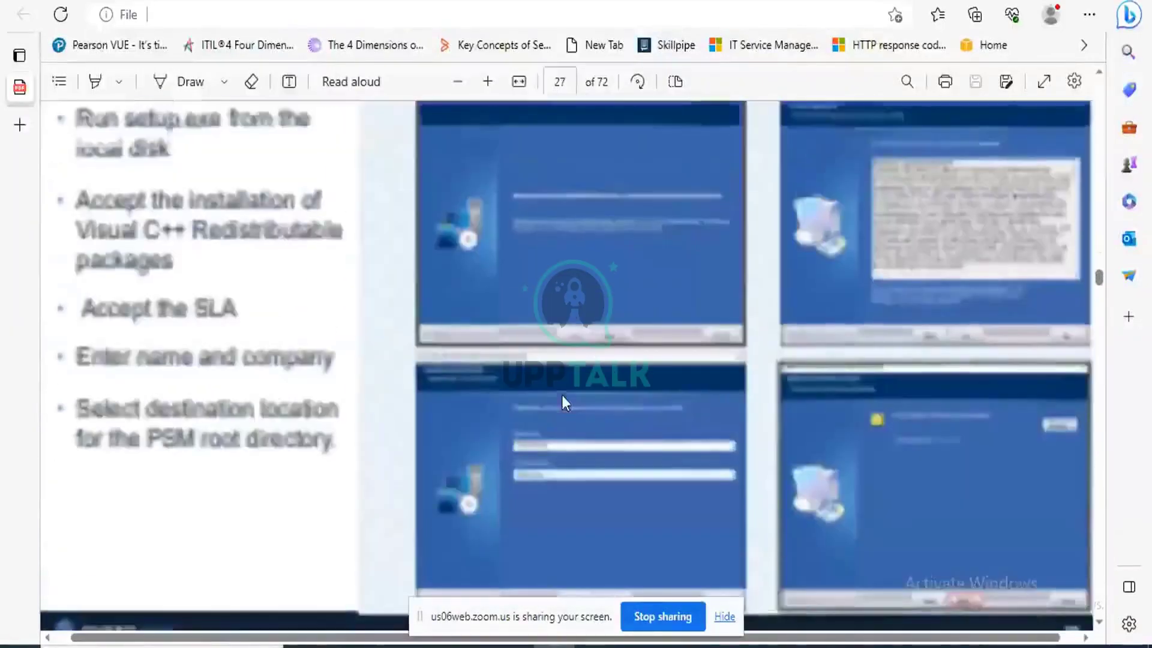
scroll(564, 404, down, 12)
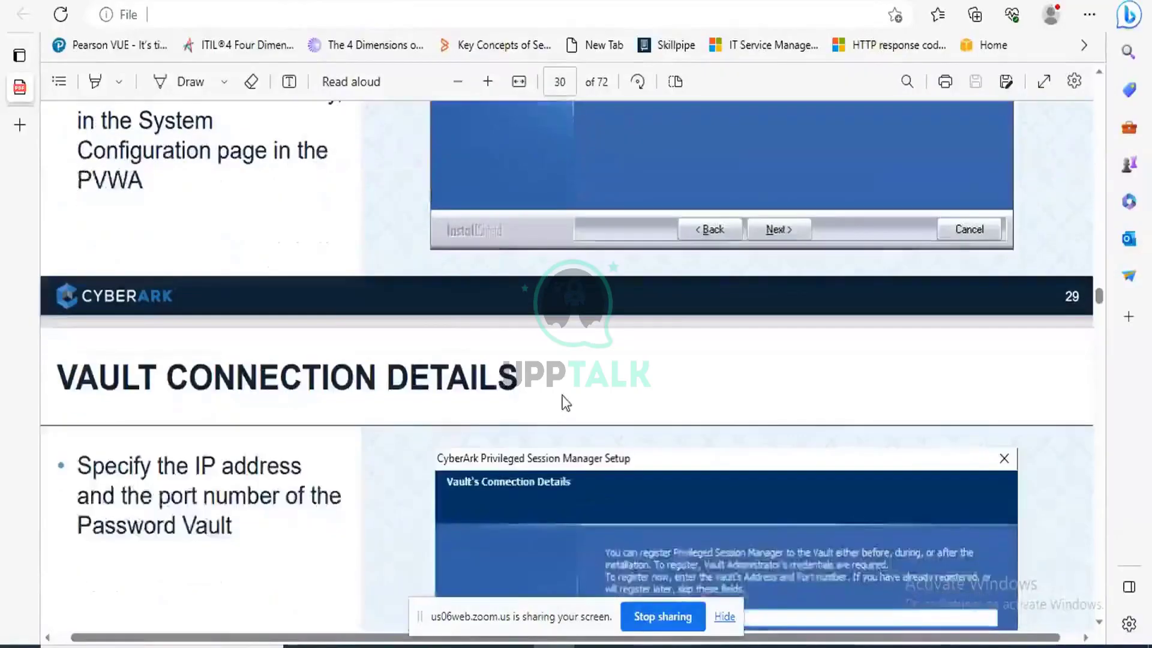
scroll(566, 403, down, 5)
scroll(563, 397, down, 12)
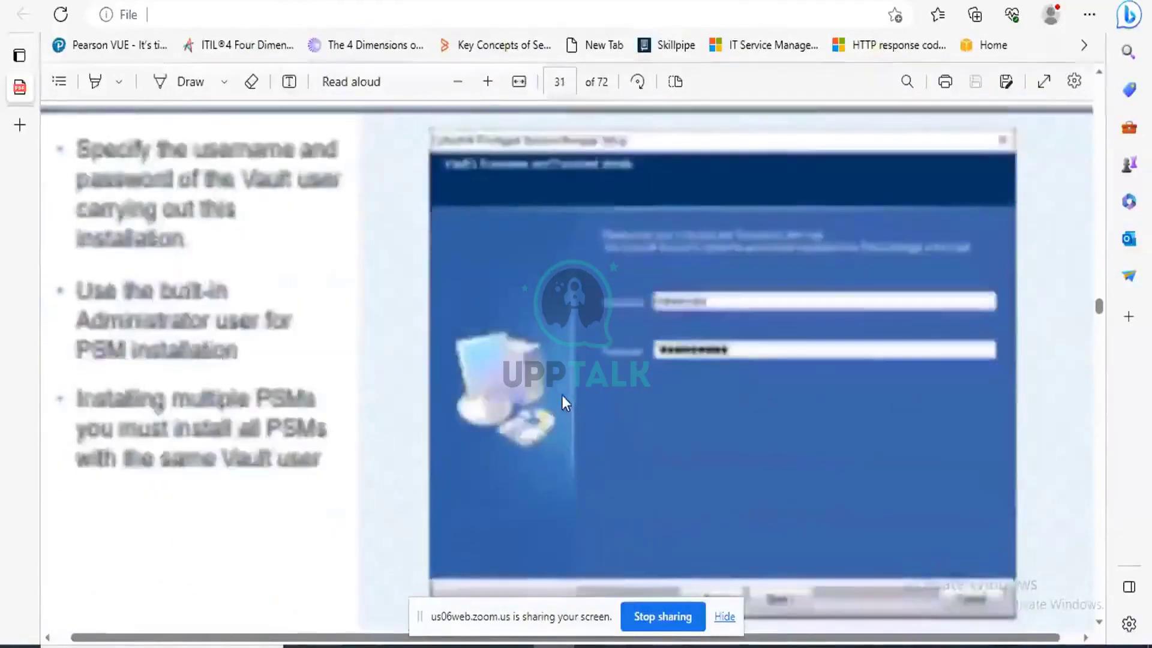
scroll(561, 395, down, 3)
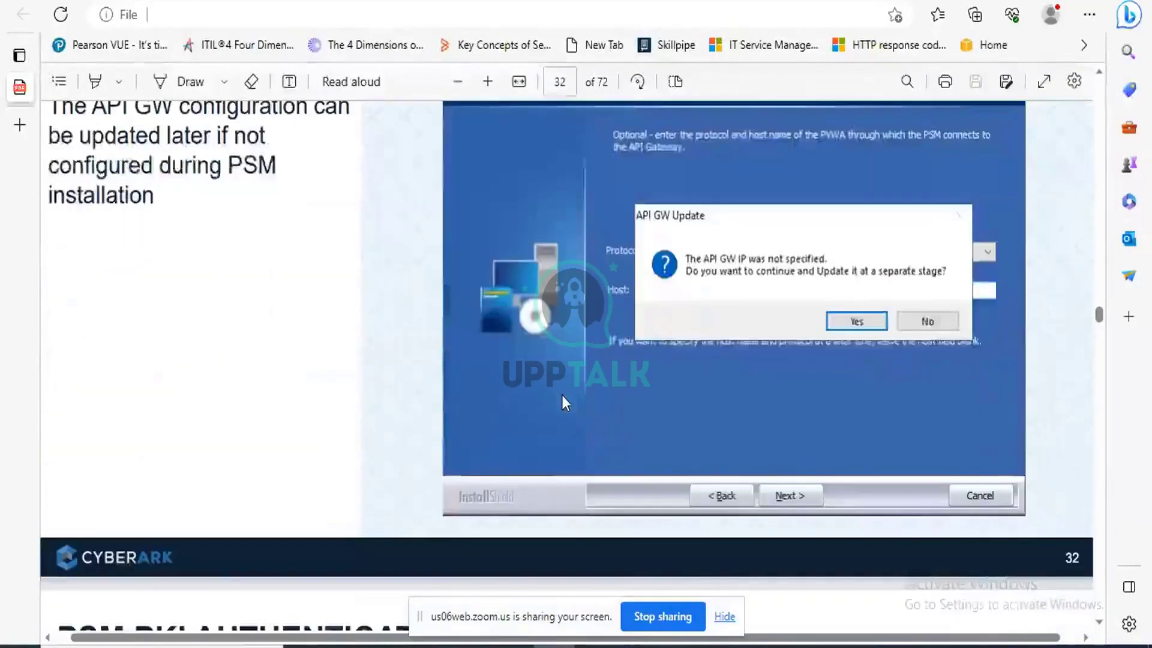
scroll(561, 394, up, 3)
scroll(562, 395, down, 1)
scroll(562, 395, down, 5)
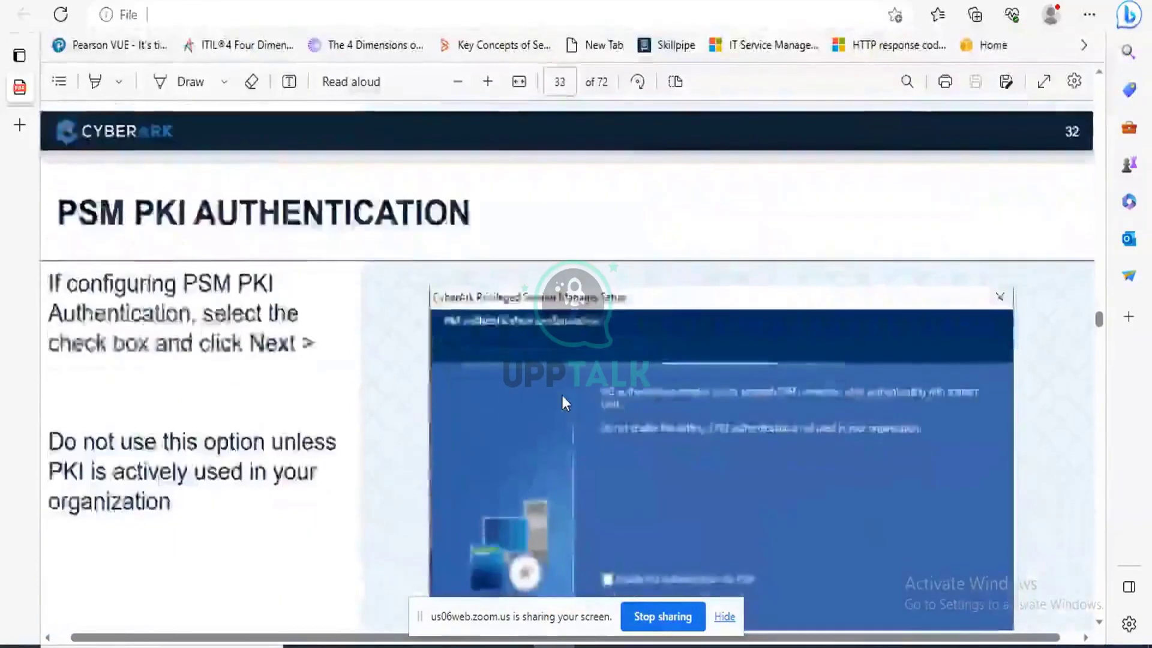
scroll(561, 394, down, 3)
scroll(561, 395, up, 1)
scroll(562, 395, down, 8)
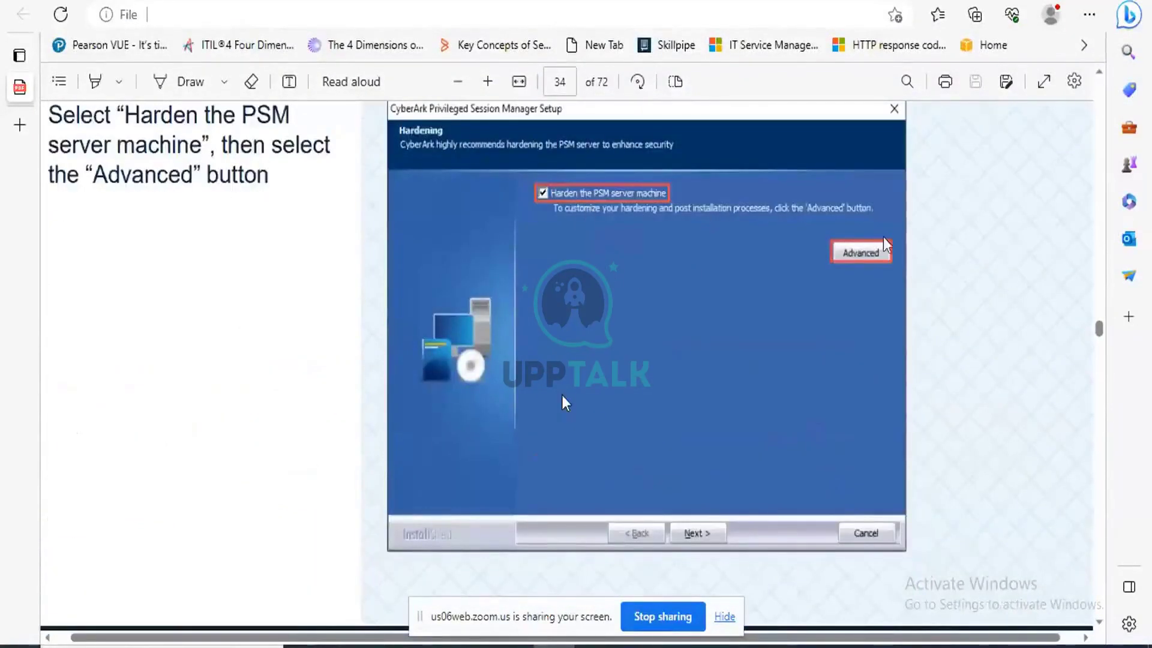
Read slide 35's hardening options, highlighting the note about adding a rule per client application.
scroll(735, 290, down, 10)
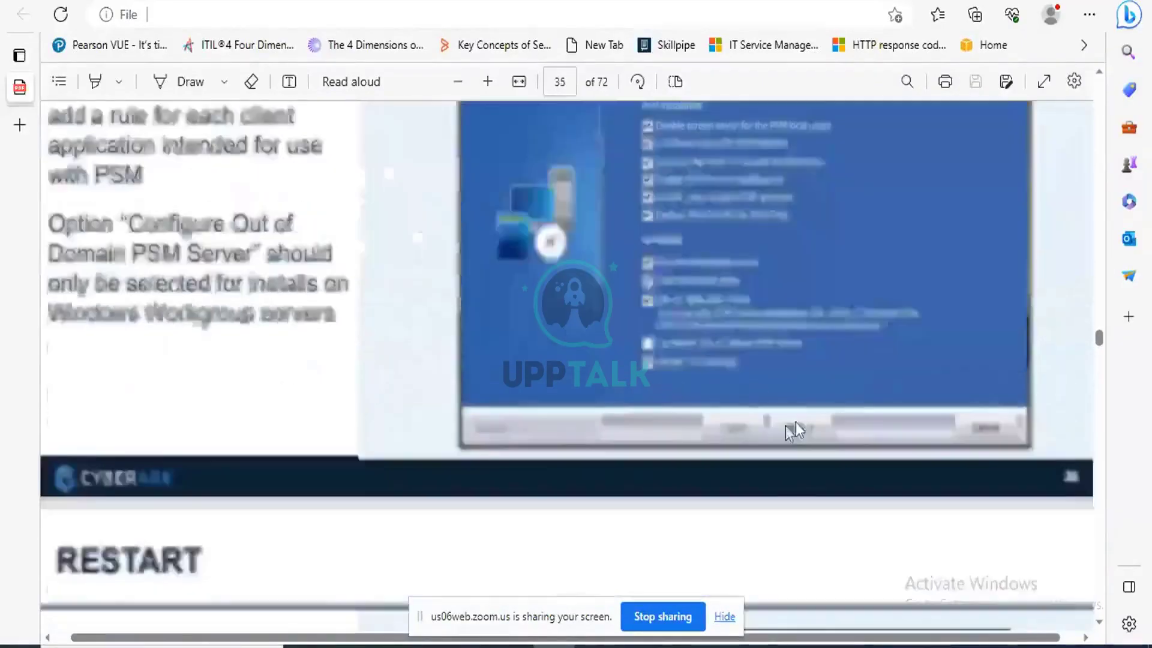
scroll(189, 353, up, 2)
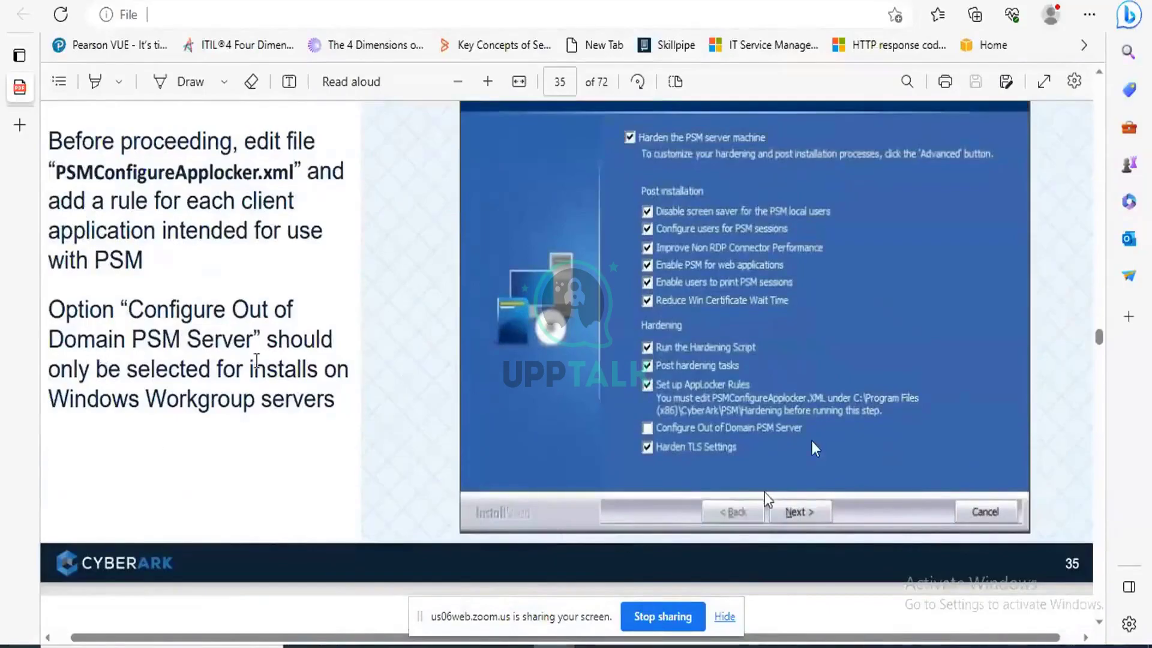
scroll(368, 373, down, 8)
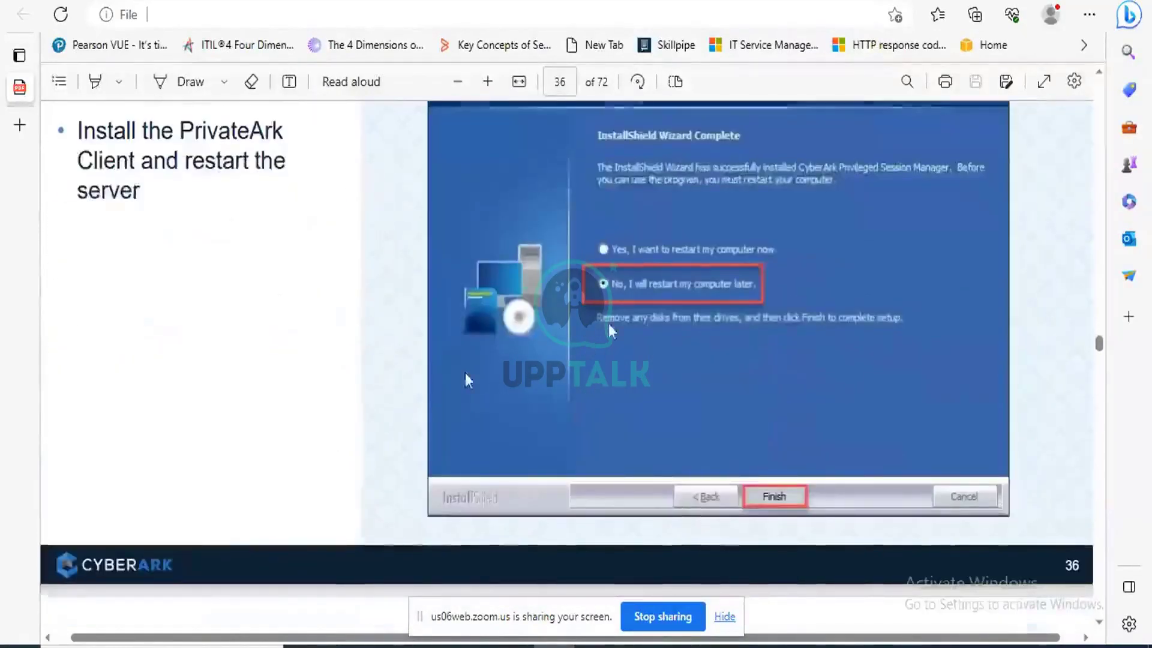
scroll(608, 322, up, 5)
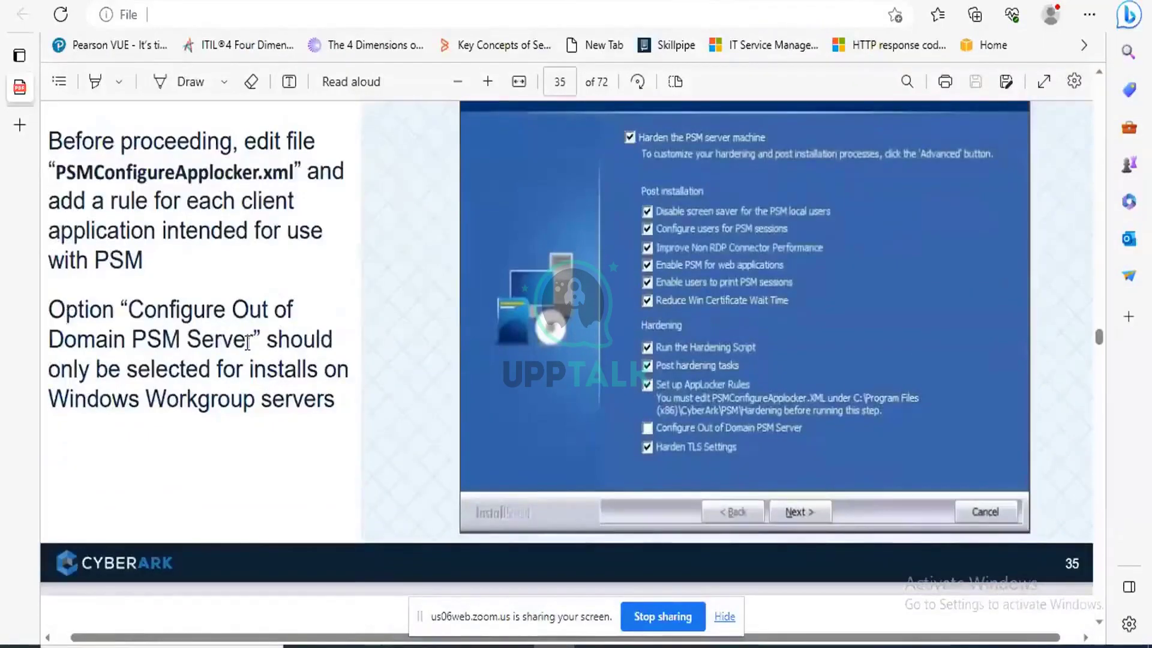
scroll(243, 389, up, 1)
scroll(243, 389, up, 2)
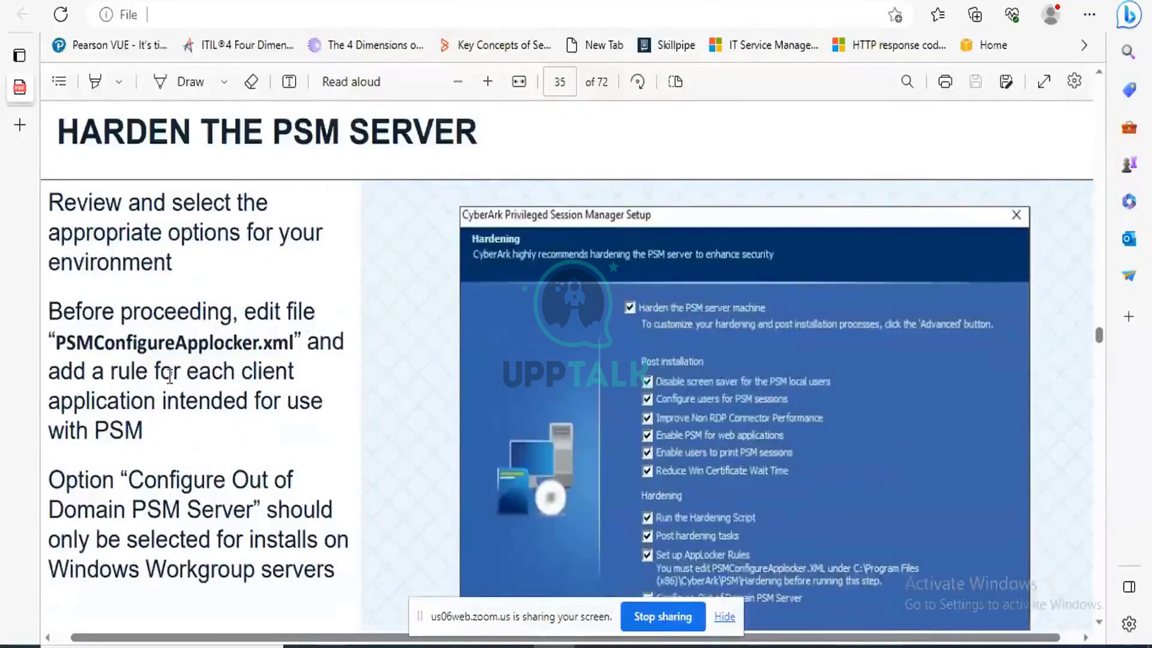
drag(118, 372, 144, 431)
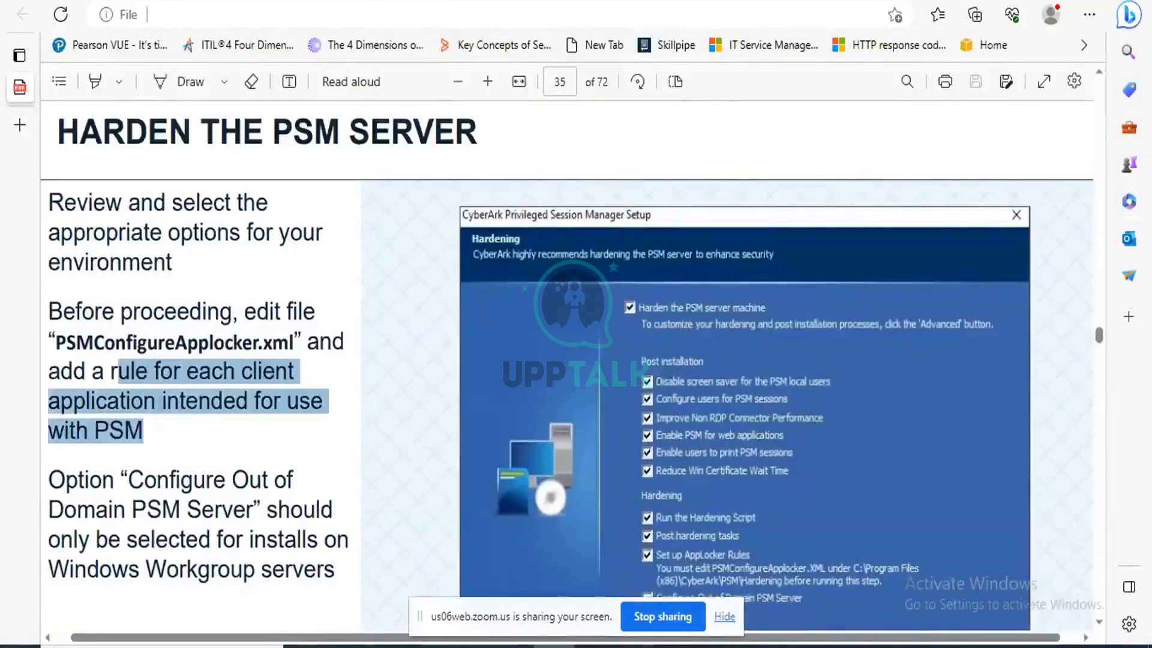
scroll(251, 446, down, 4)
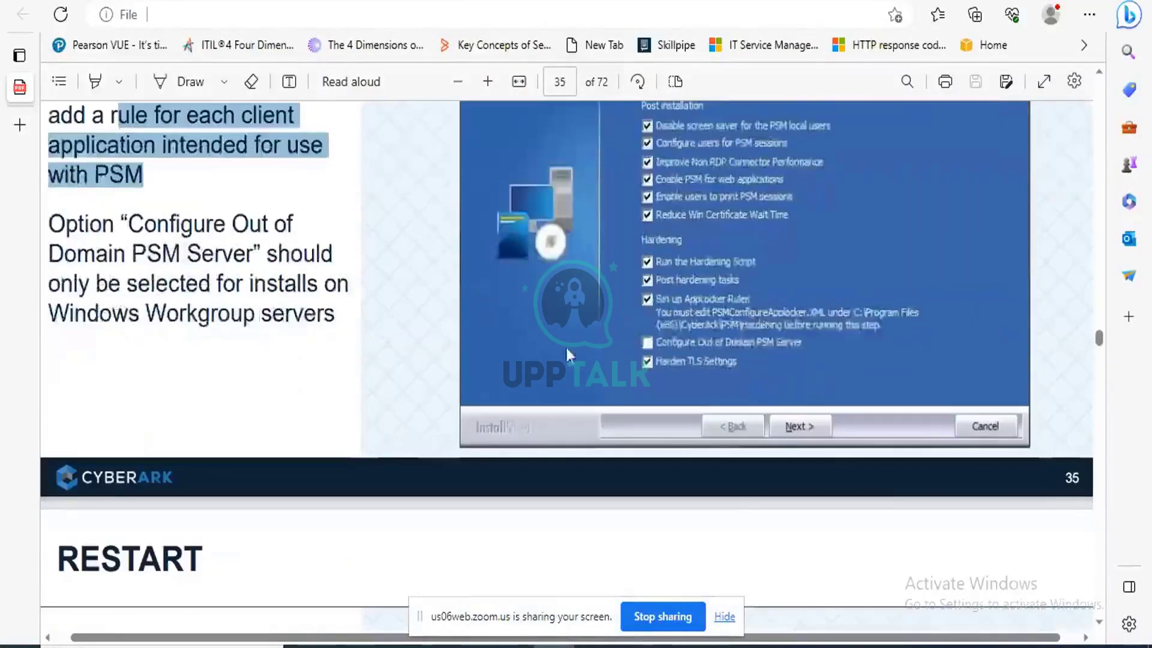
click(677, 646)
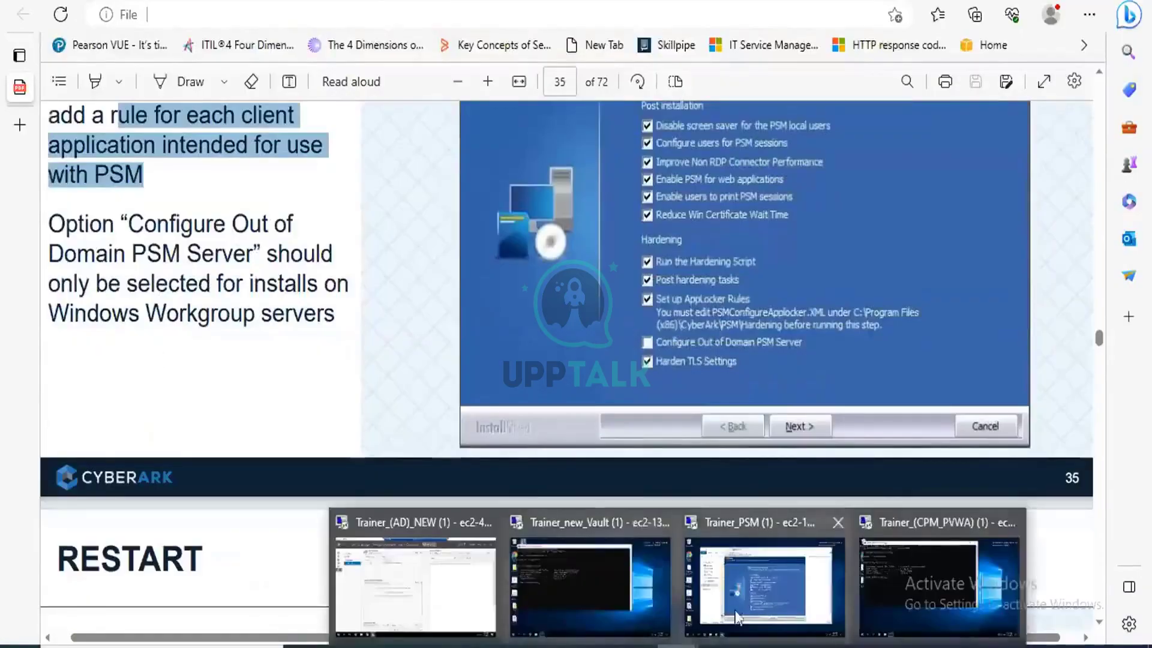
Return to the PSM server and accept the hardening options to start the installation.
click(773, 587)
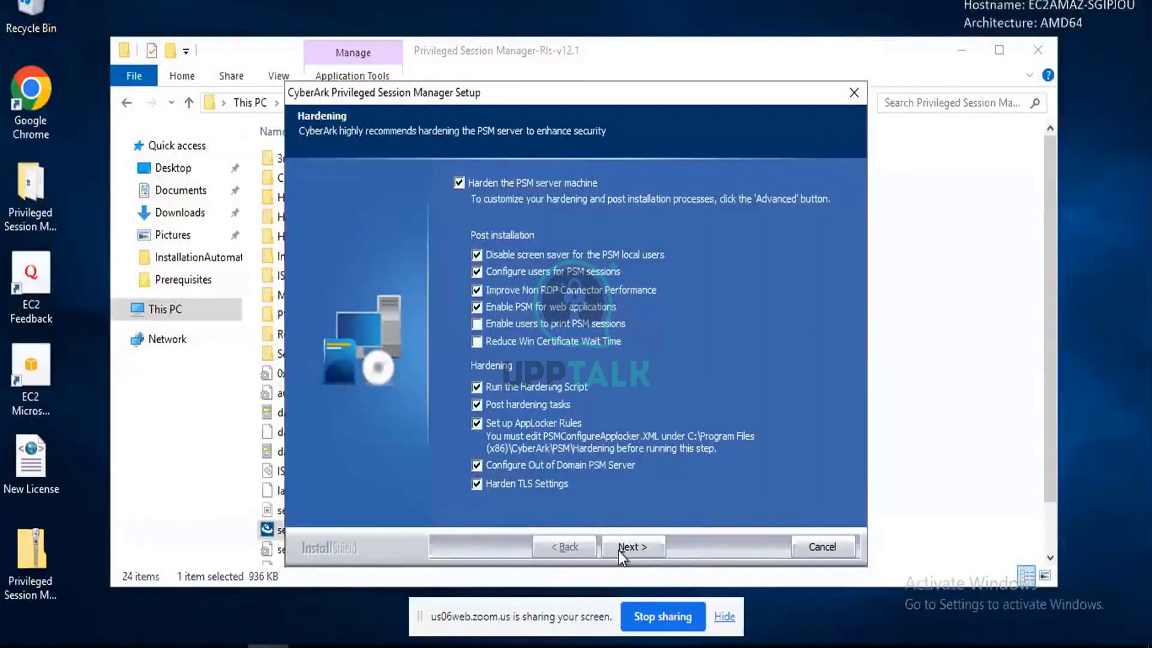
click(627, 545)
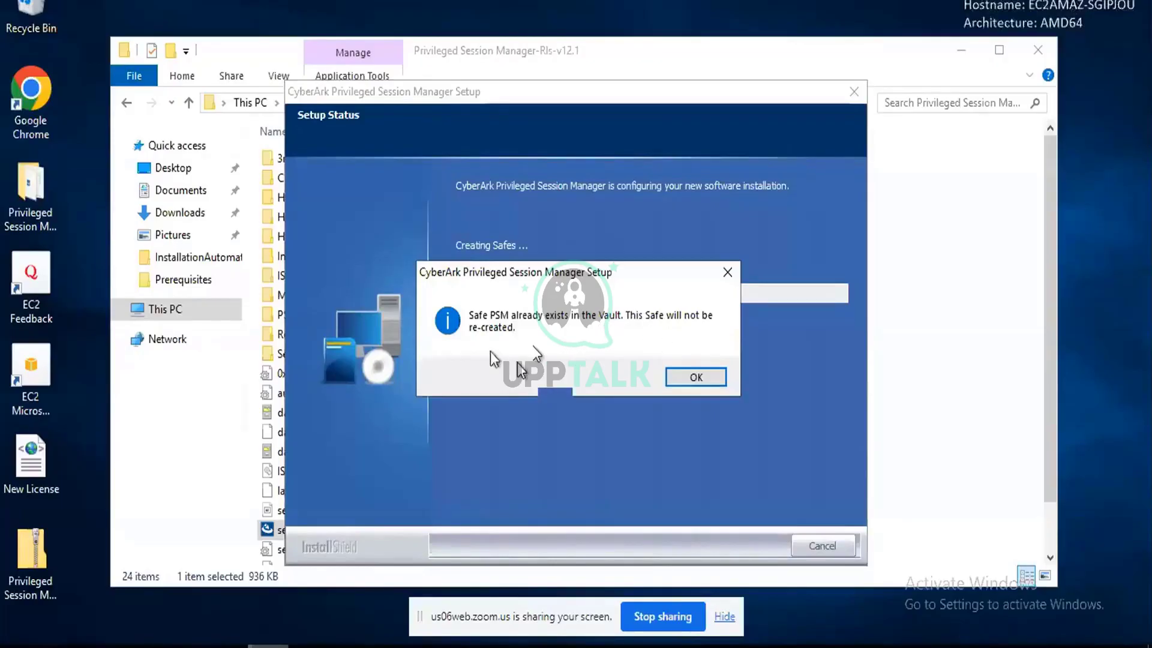
Dismiss the already-exists notices for the PSM, PSMSessions, PSMNotifications and PSMUnmanagedSessionAccounts safes.
click(684, 377)
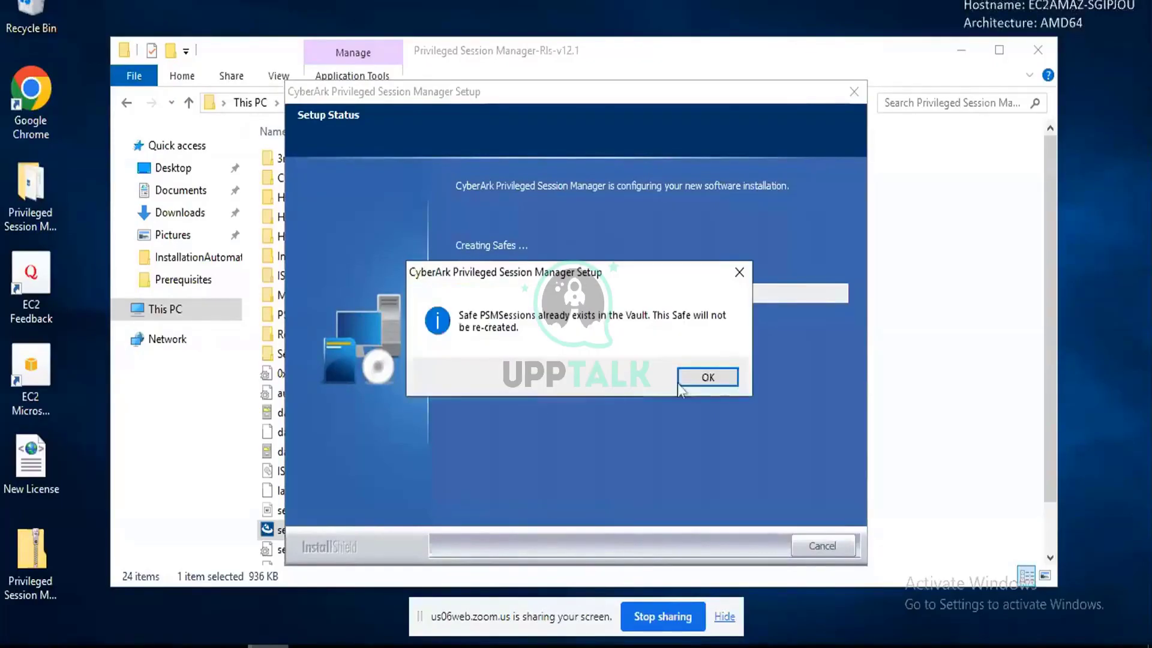
click(706, 379)
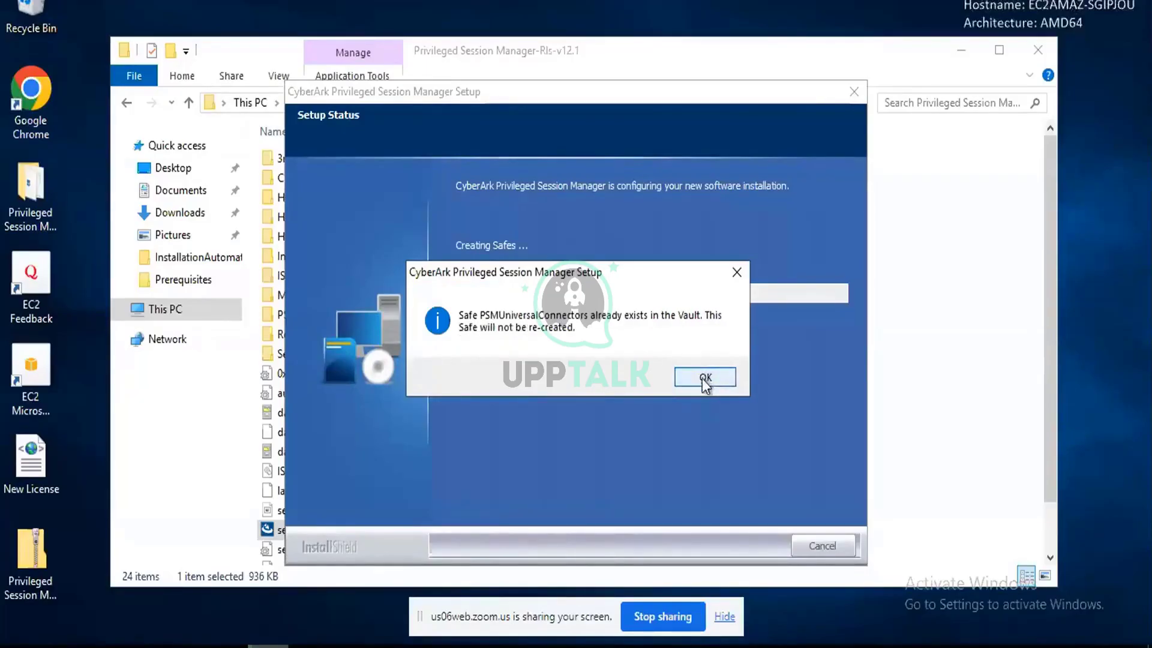
click(705, 377)
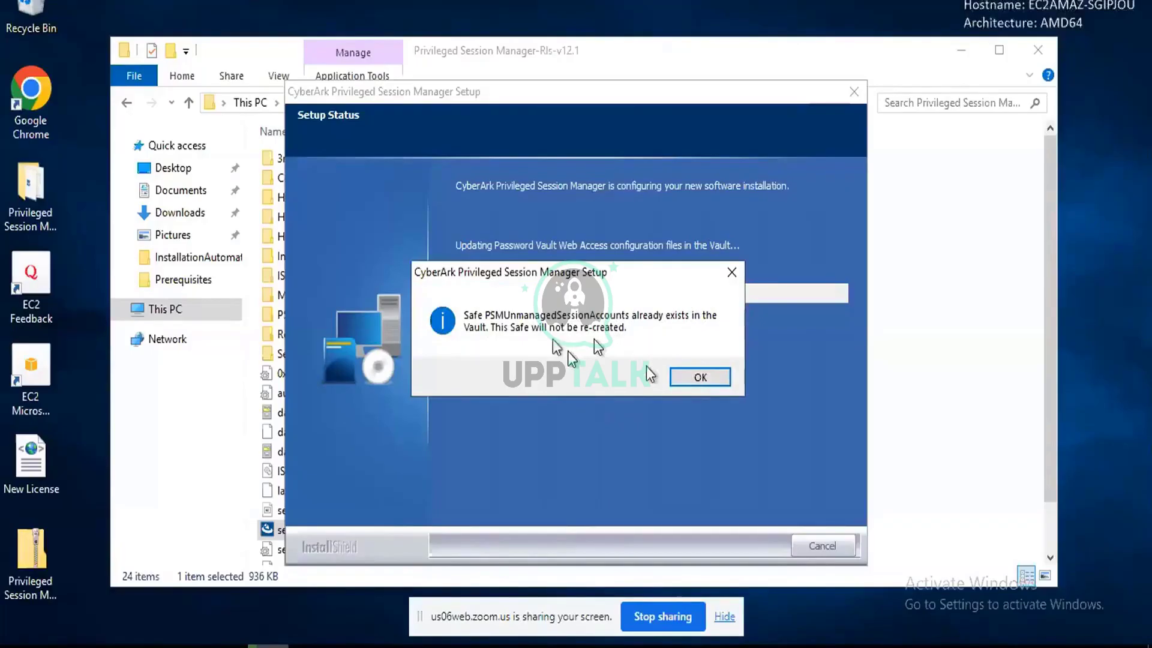
click(686, 378)
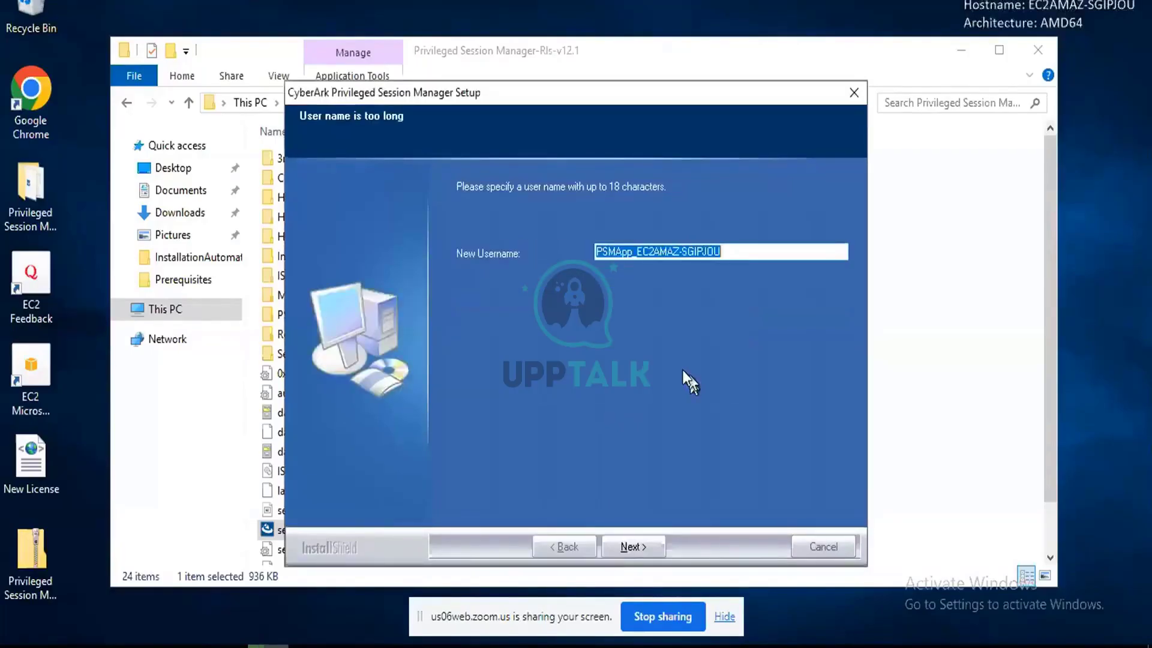
Shorten the PSM app username to PSMApp_2 and continue.
click(631, 549)
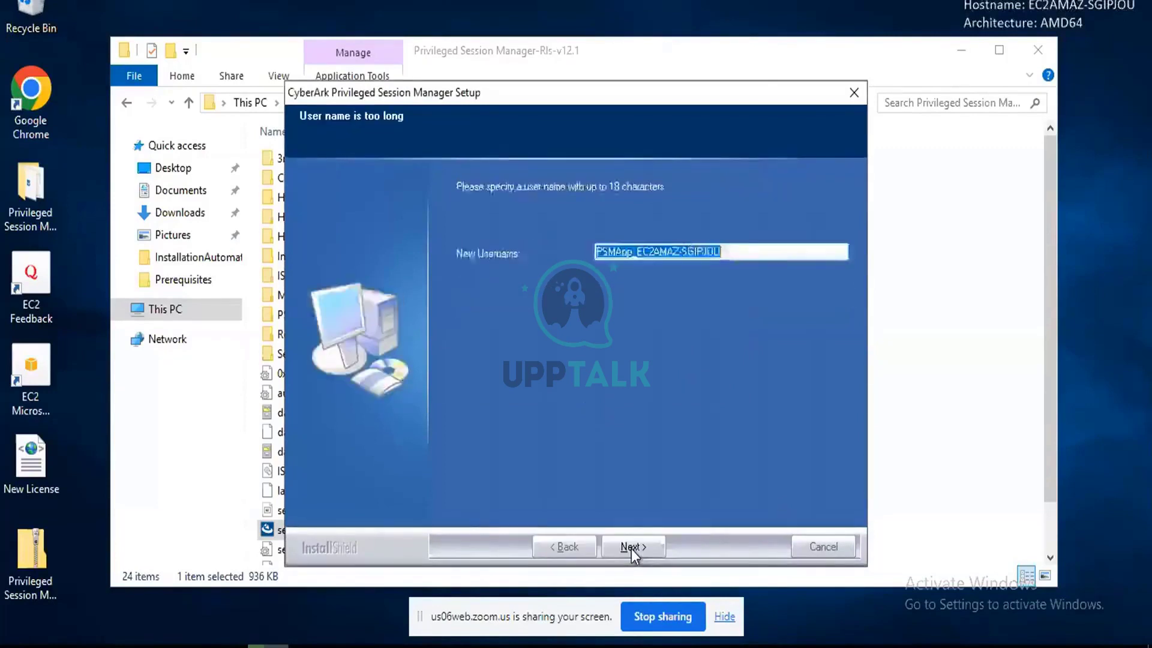
click(733, 255)
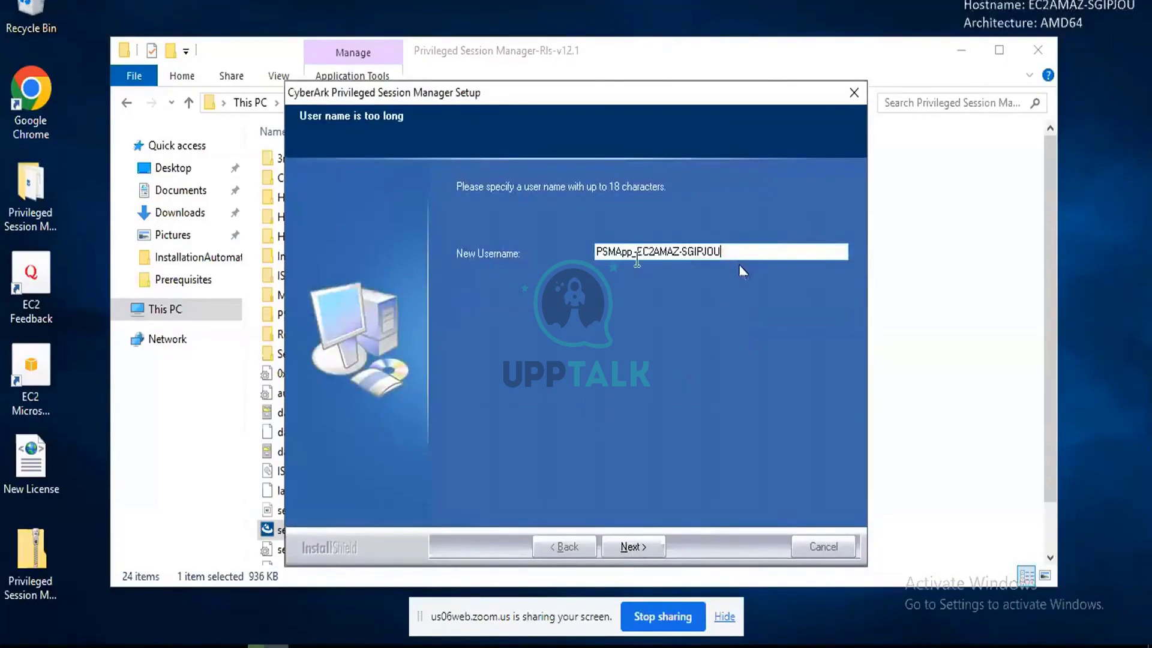
drag(637, 253, 783, 251)
key(BackSpace)
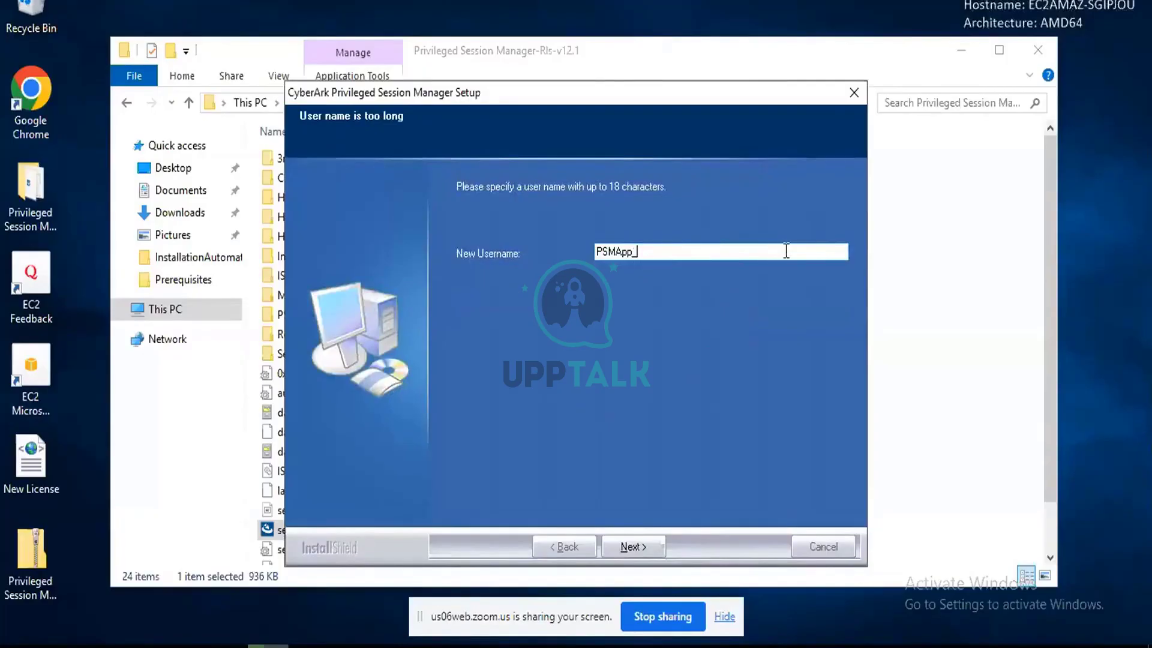
text(2)
click(634, 547)
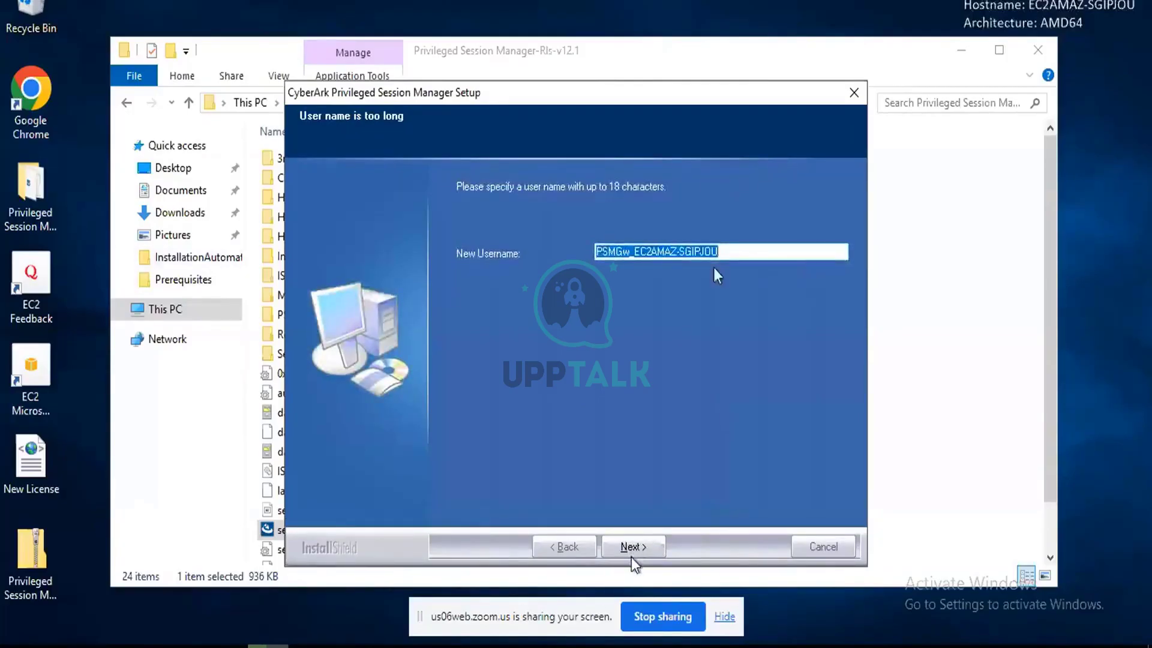
Shorten the PSM gateway username to PSMGw_2 and continue.
click(735, 244)
key(BackSpace)
key(BackSpace)
key(BackSpace)
key(BackSpace)
key(BackSpace)
key(BackSpace)
key(BackSpace)
key(BackSpace)
key(BackSpace)
key(BackSpace)
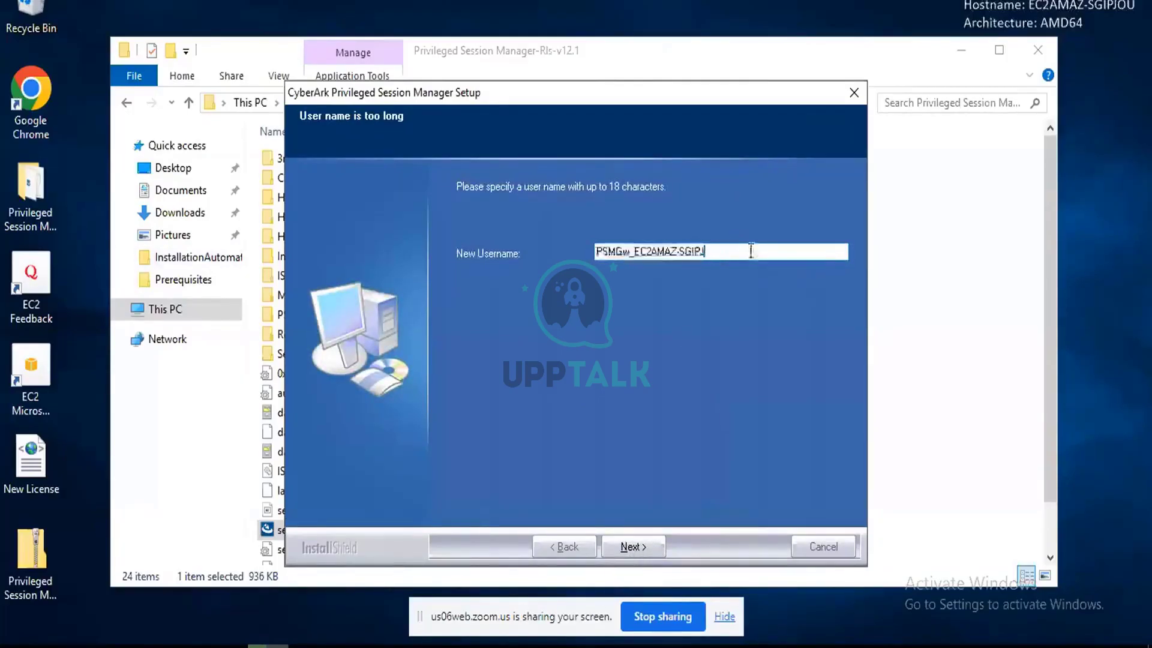
key(BackSpace)
key(BackSpace)
key(BackSpace)
key(BackSpace)
key(BackSpace)
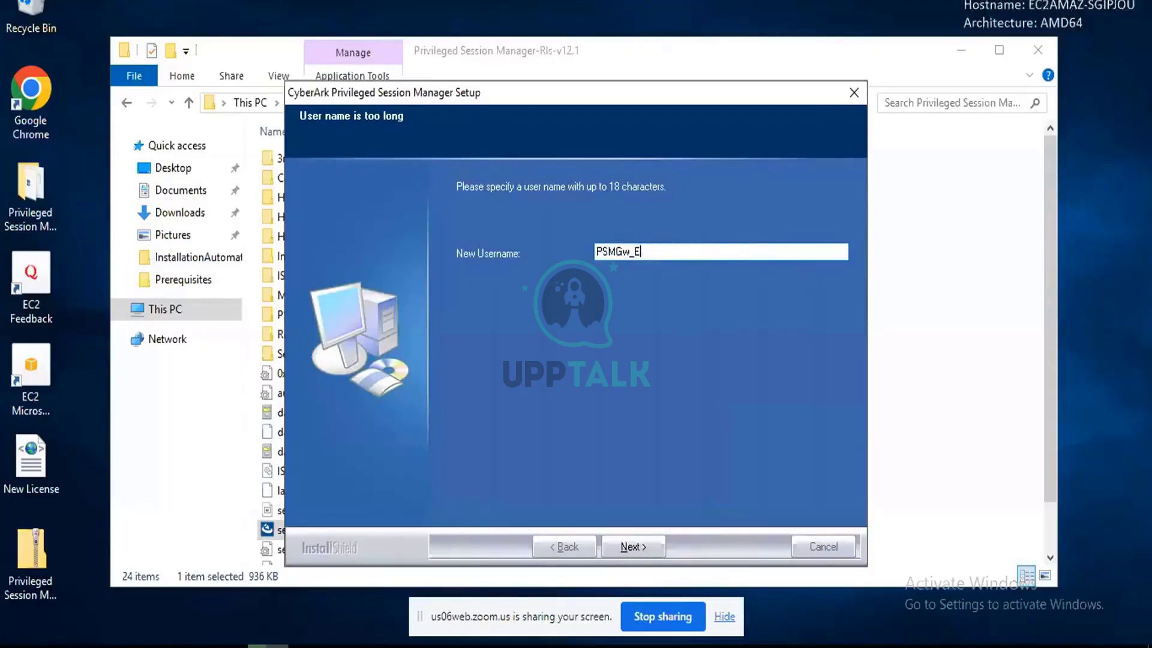
text(2)
click(642, 543)
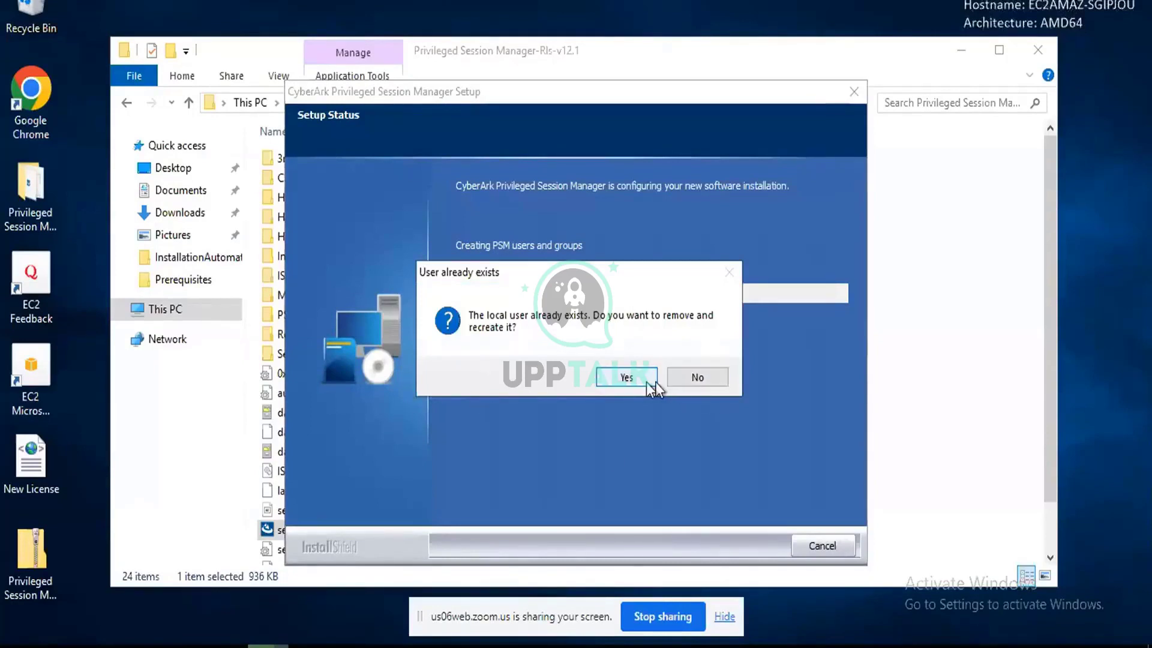
Confirm recreating the two existing local PSM users and the PSMShadowUsers group.
click(626, 377)
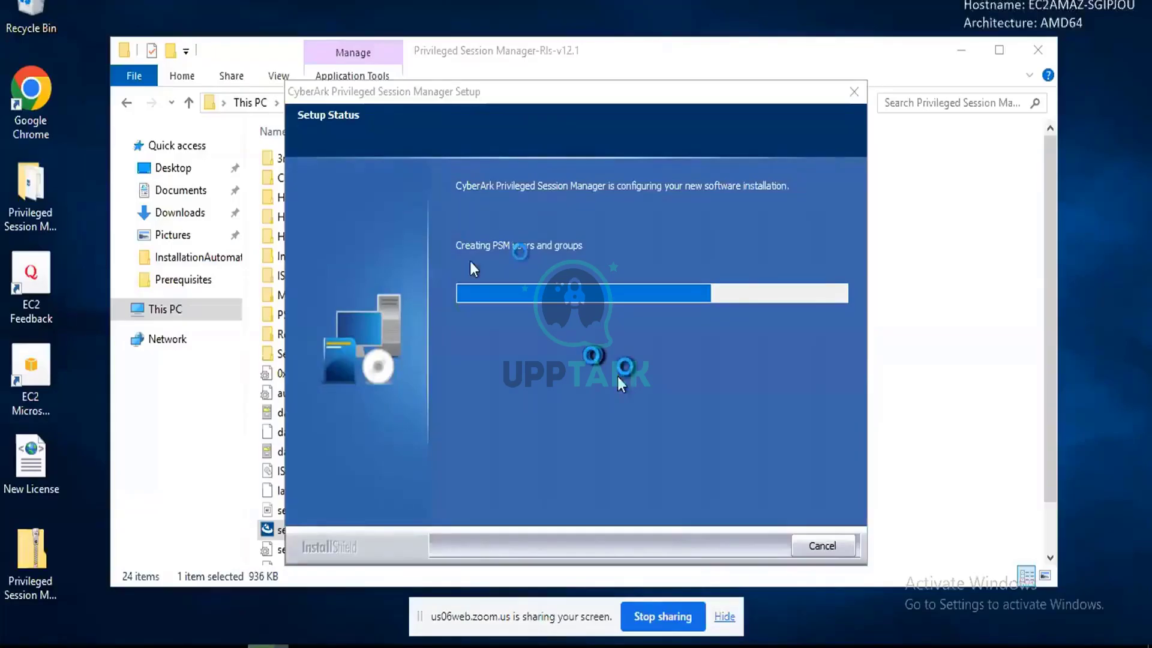
click(630, 382)
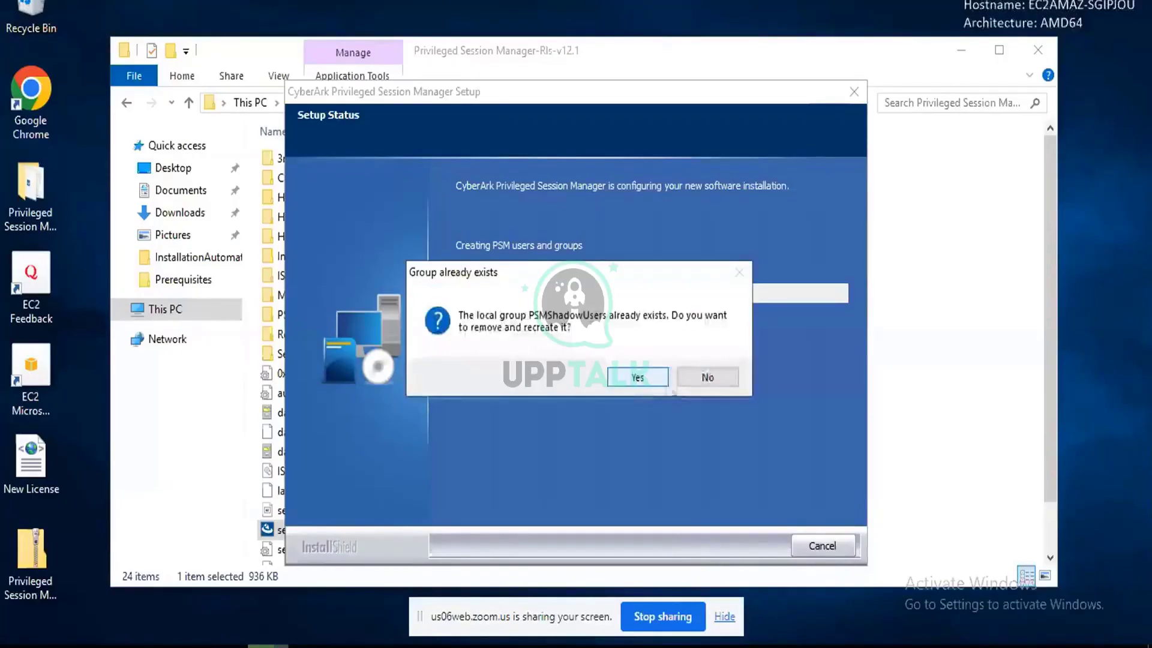
click(649, 377)
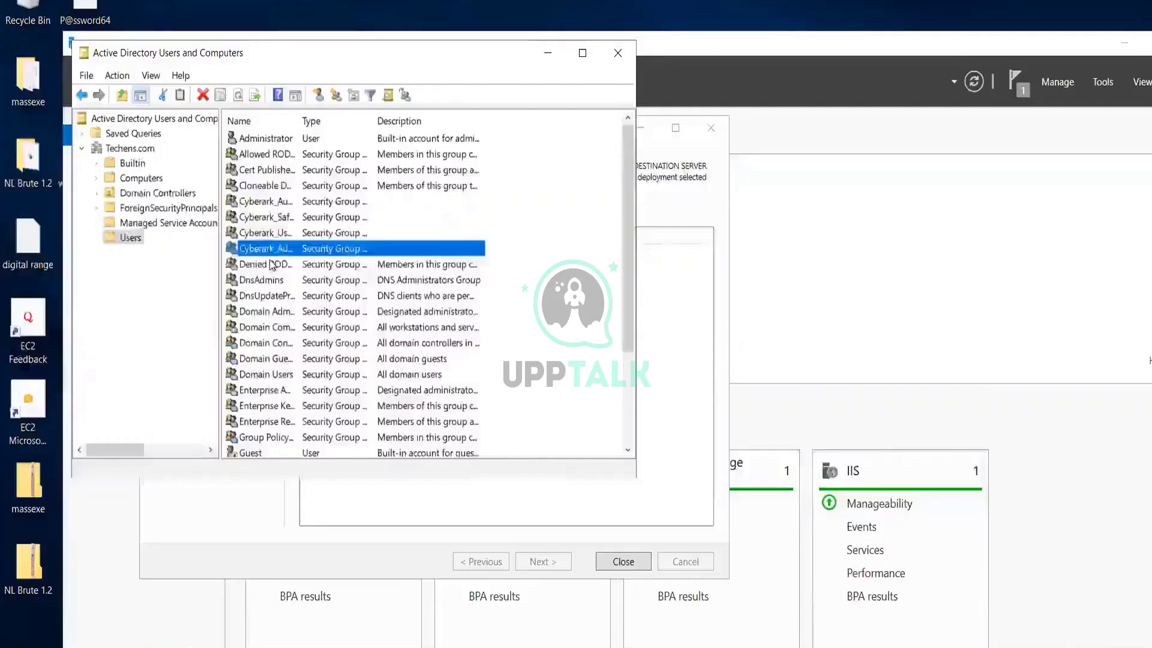
Review the Cyberark security groups in Techens.com/Users, then begin a new user there.
click(289, 235)
click(285, 216)
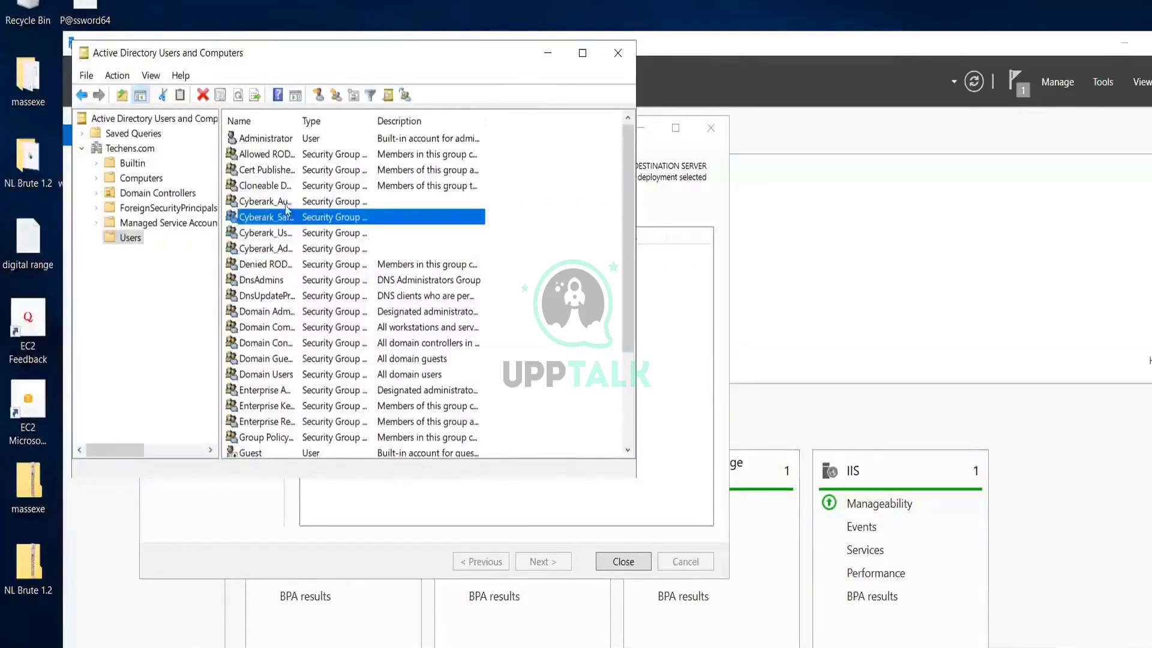
click(285, 202)
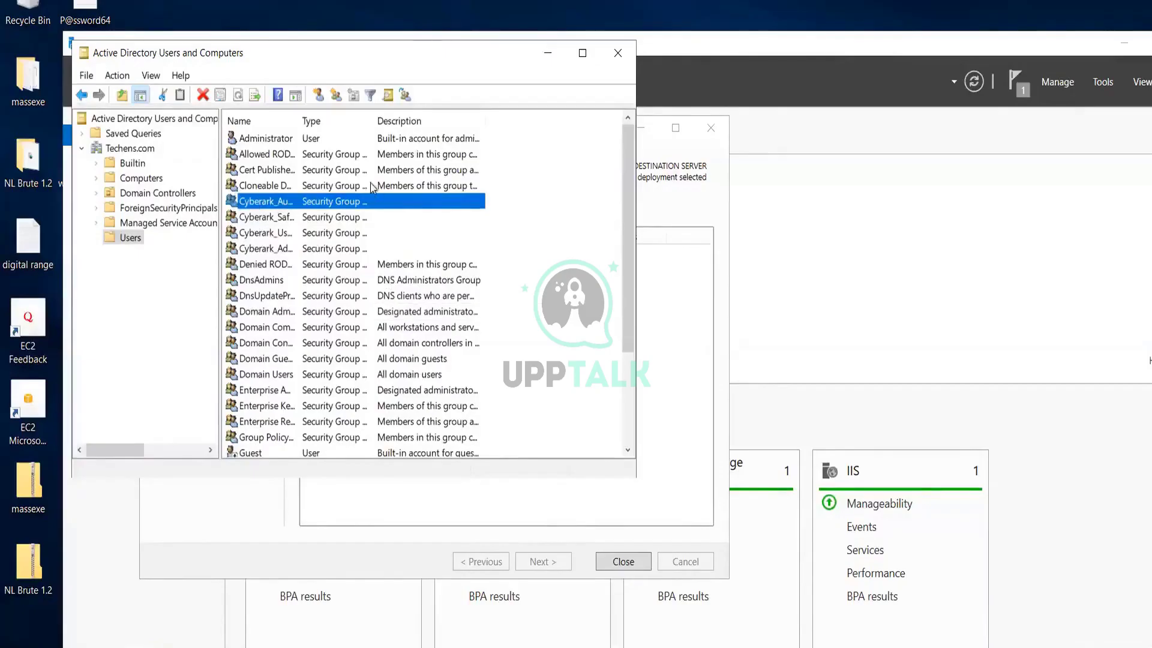
click(318, 96)
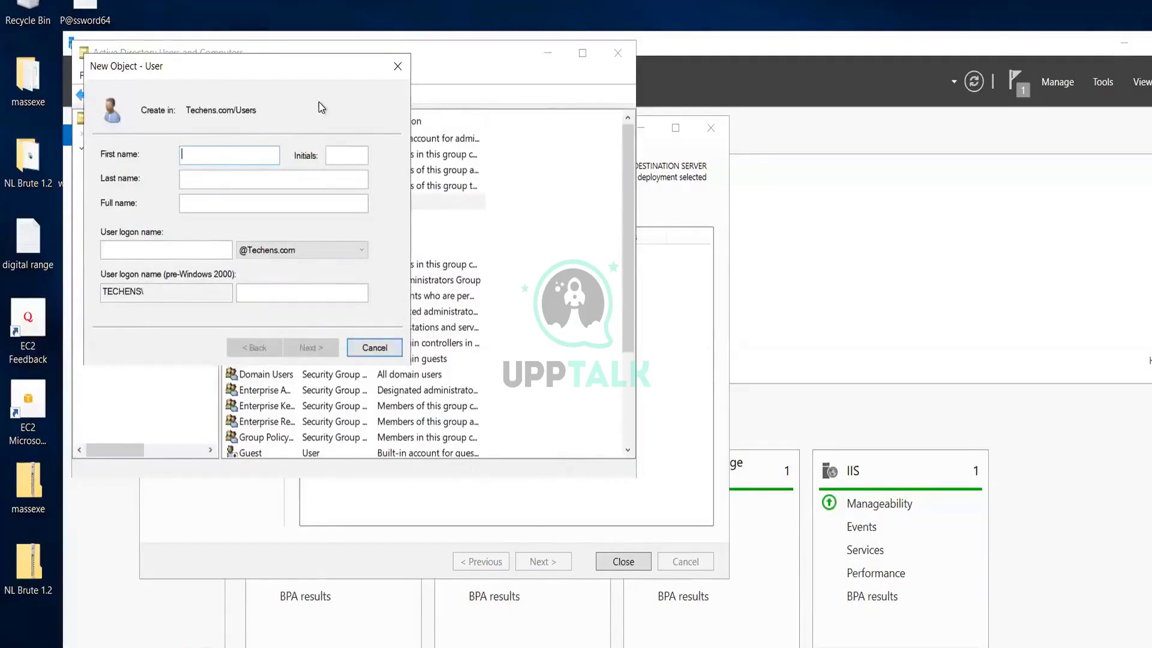
Enter 'bind' as the new user's first name and logon name.
text(B)
key(BackSpace)
text(bind)
key(Tab)
key(Tab)
key(Tab)
text(bins)
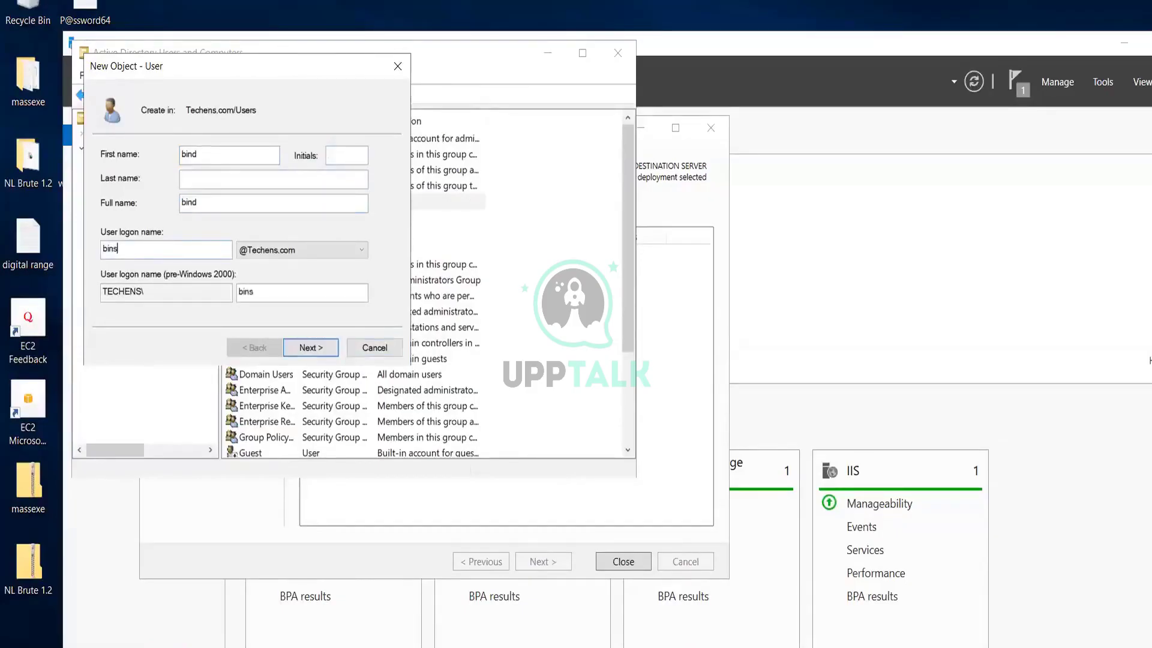
key(BackSpace)
text(d)
click(310, 347)
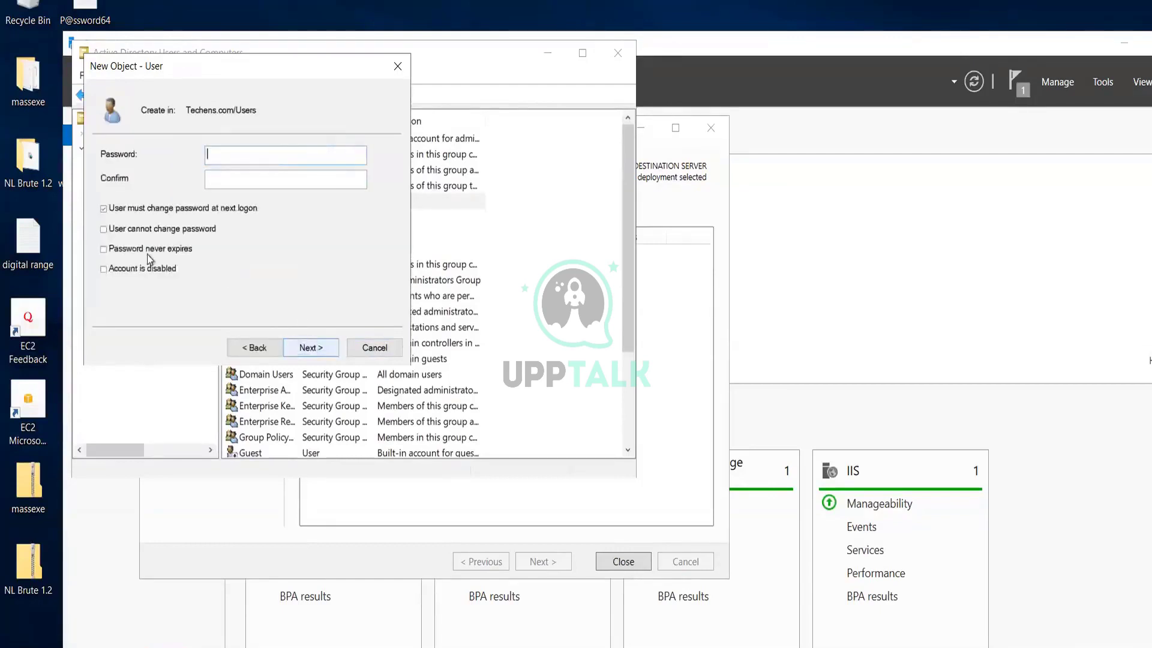
Set and confirm the account password without forced change at next logon, and finish.
text(P@ssw)
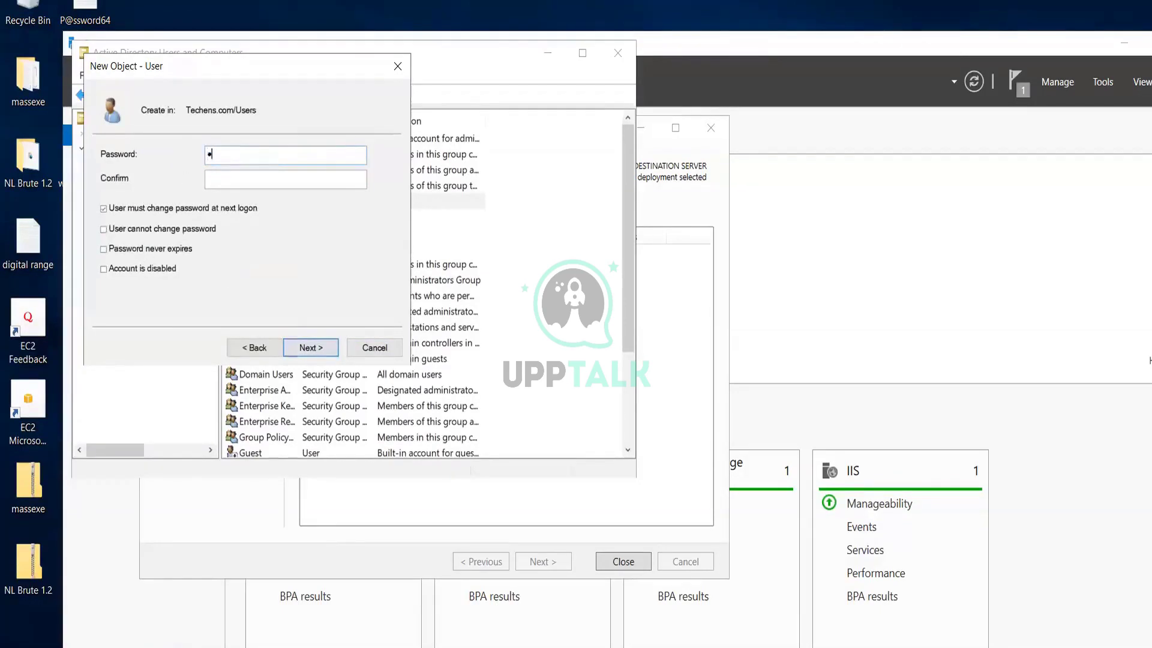
text(ord1)
key(Tab)
text(P@ssword1)
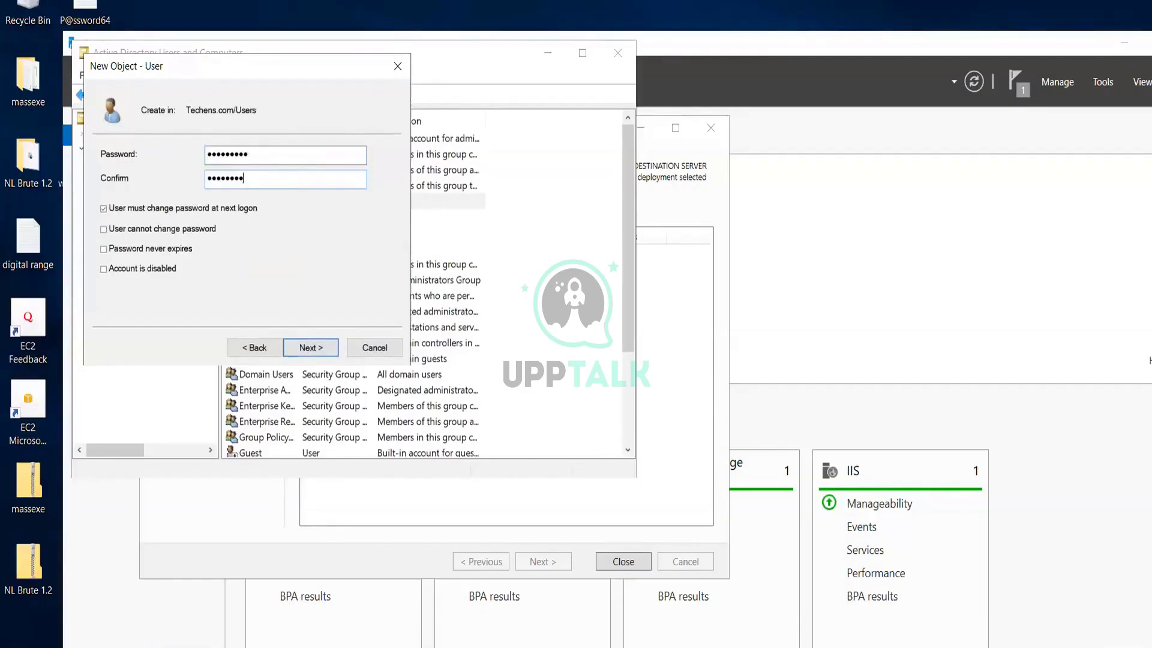
click(106, 209)
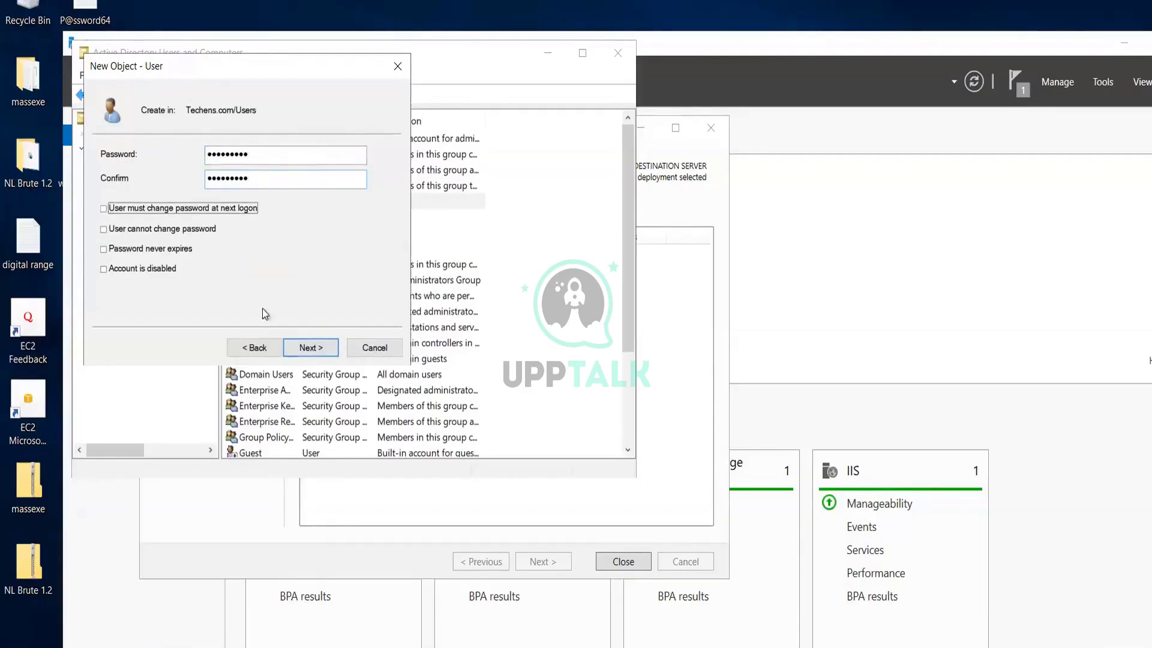
click(311, 349)
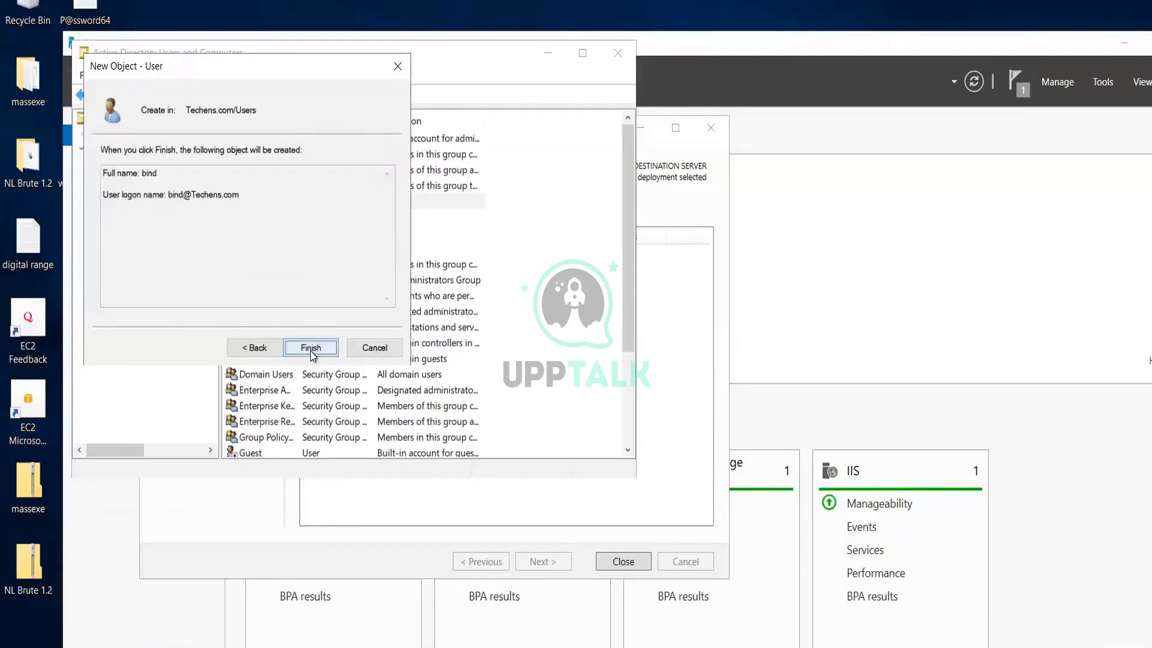
click(311, 348)
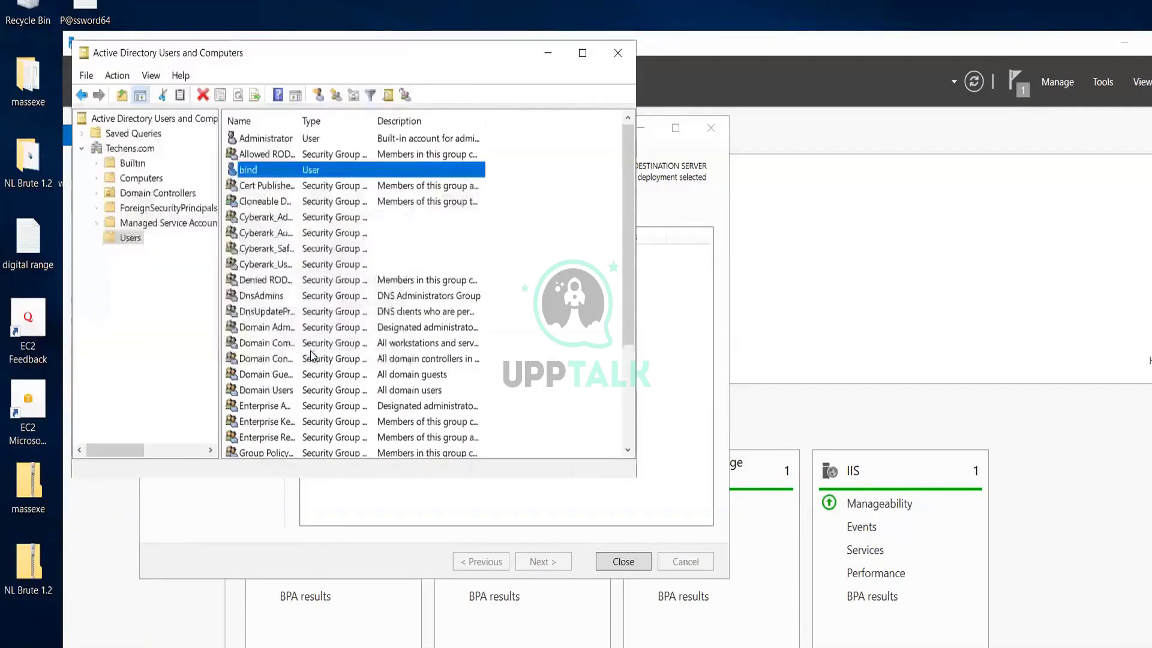
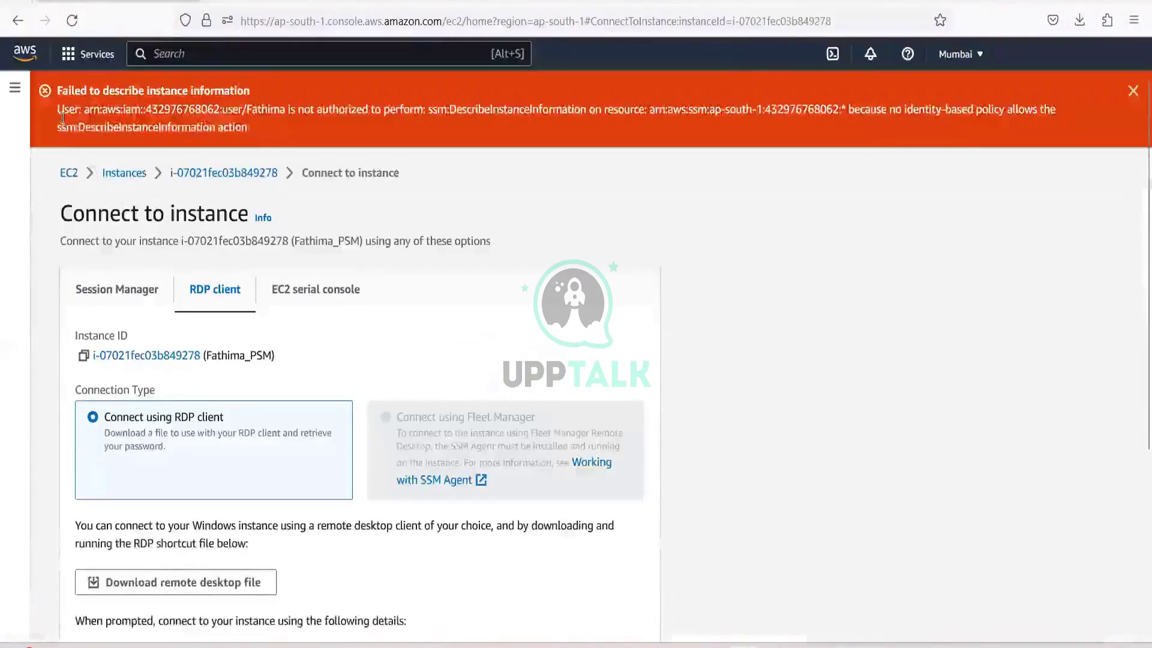
From the EC2 Instances list, download the RDP client file for the CPM/PVWA instance.
click(115, 182)
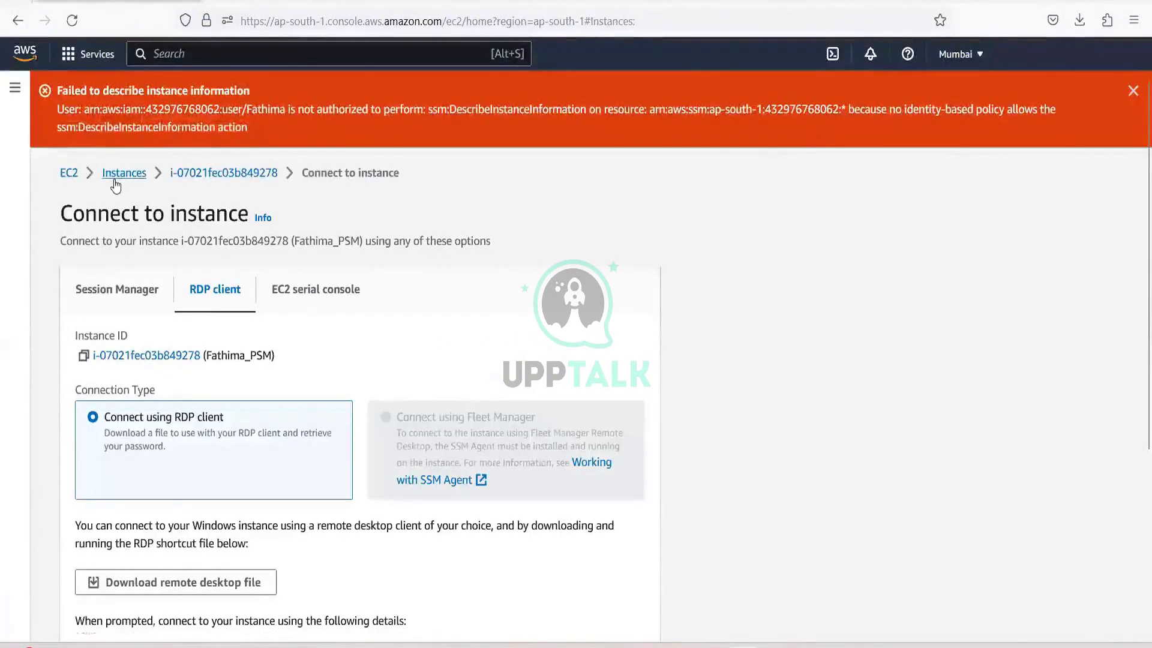
scroll(396, 277, down, 10)
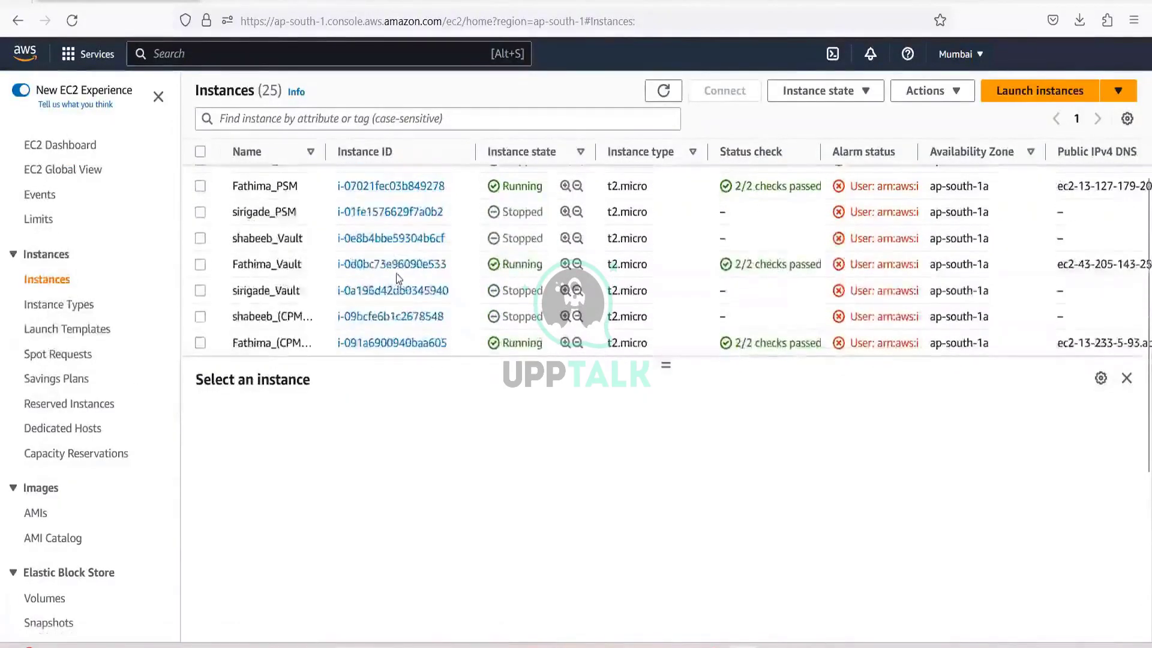
scroll(396, 276, down, 3)
click(410, 258)
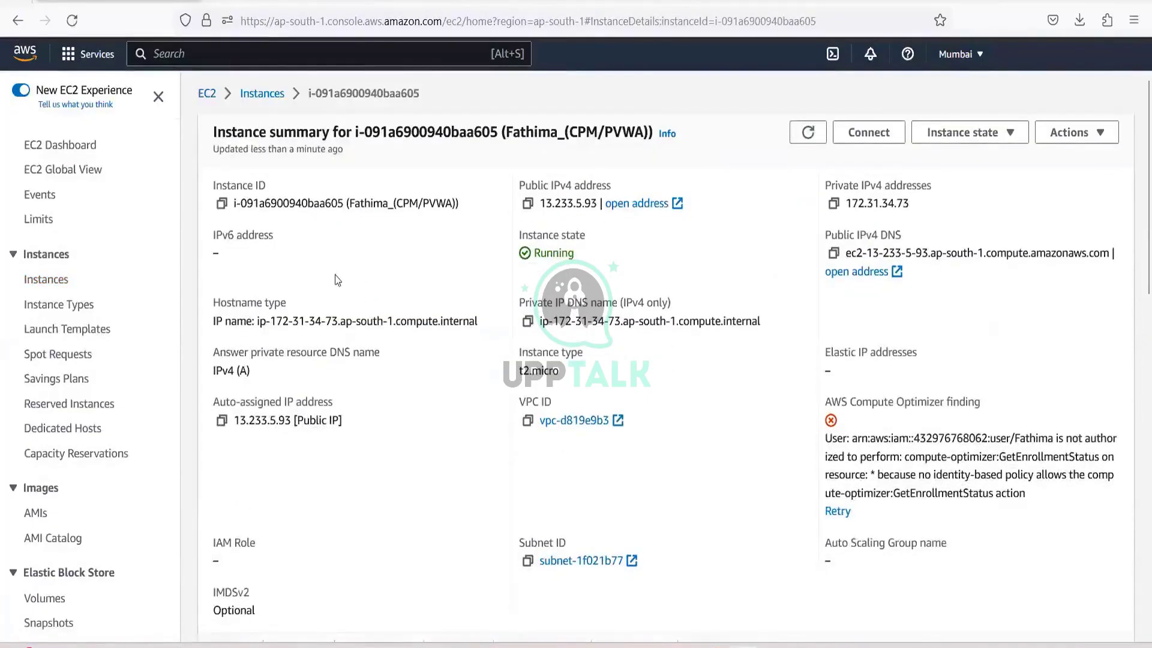
scroll(335, 278, down, 1)
scroll(335, 279, up, 1)
click(868, 132)
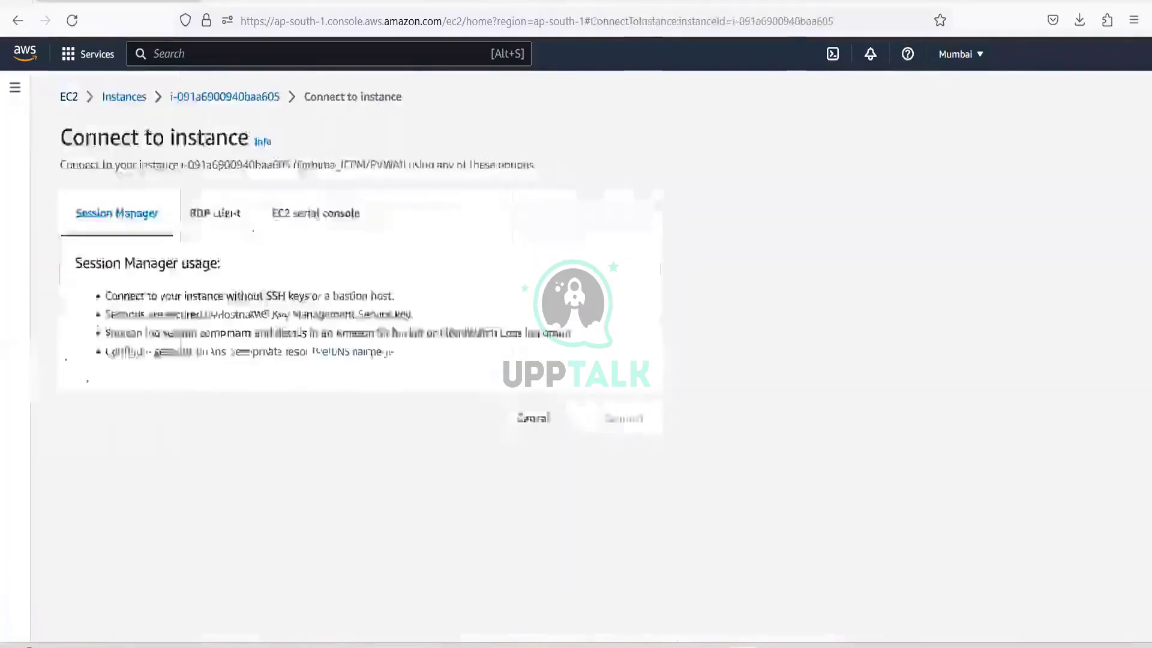
click(223, 289)
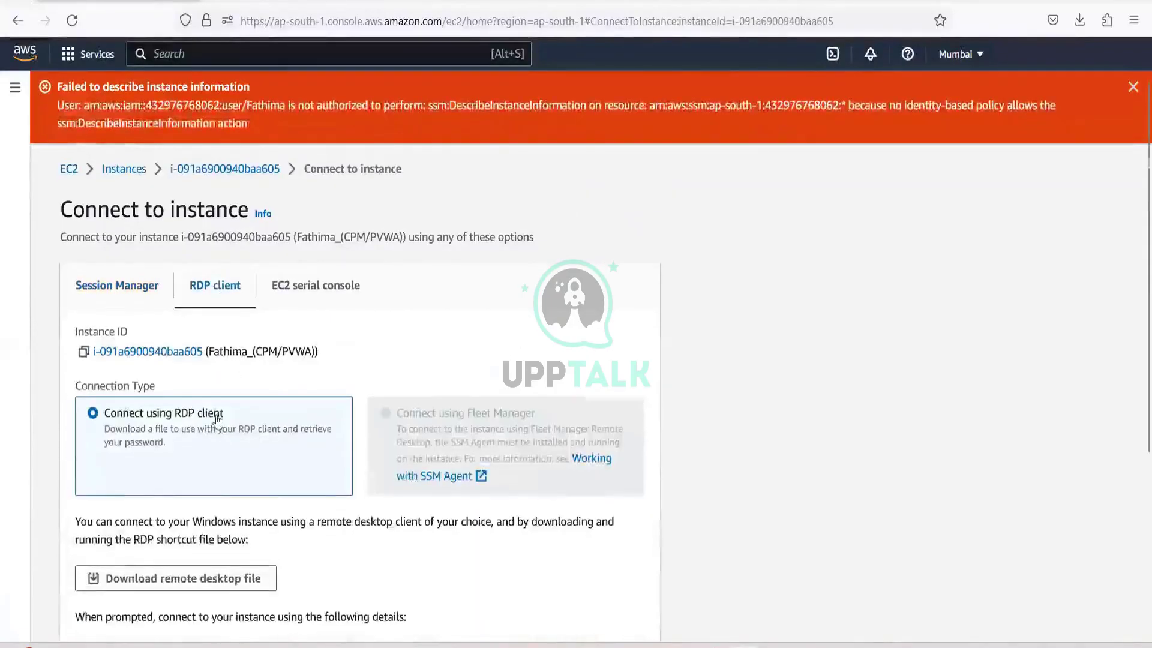
scroll(217, 420, down, 3)
click(216, 408)
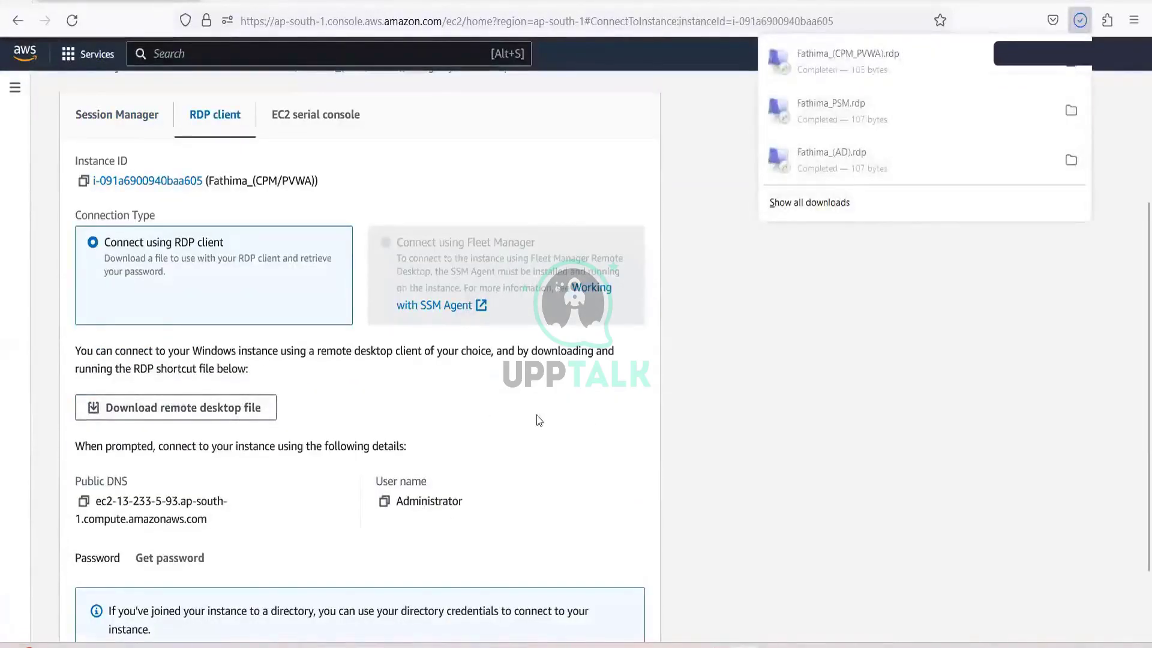
Launch the downloaded .rdp file, sign in with the administrator password, and trust the server certificate.
click(918, 77)
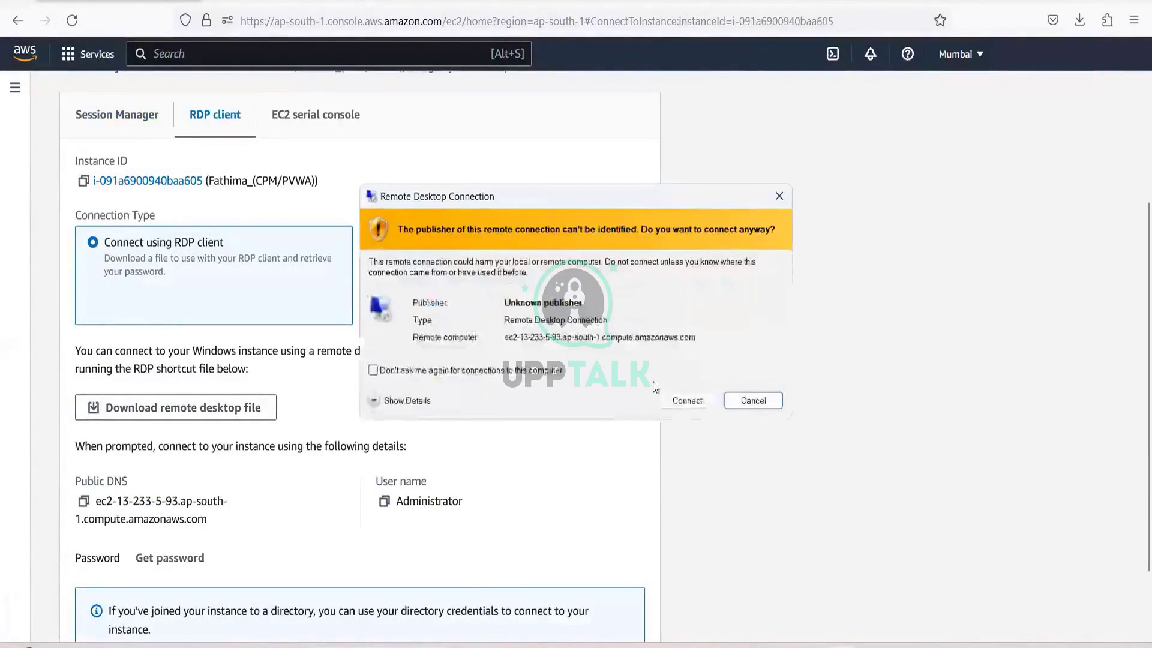
click(684, 401)
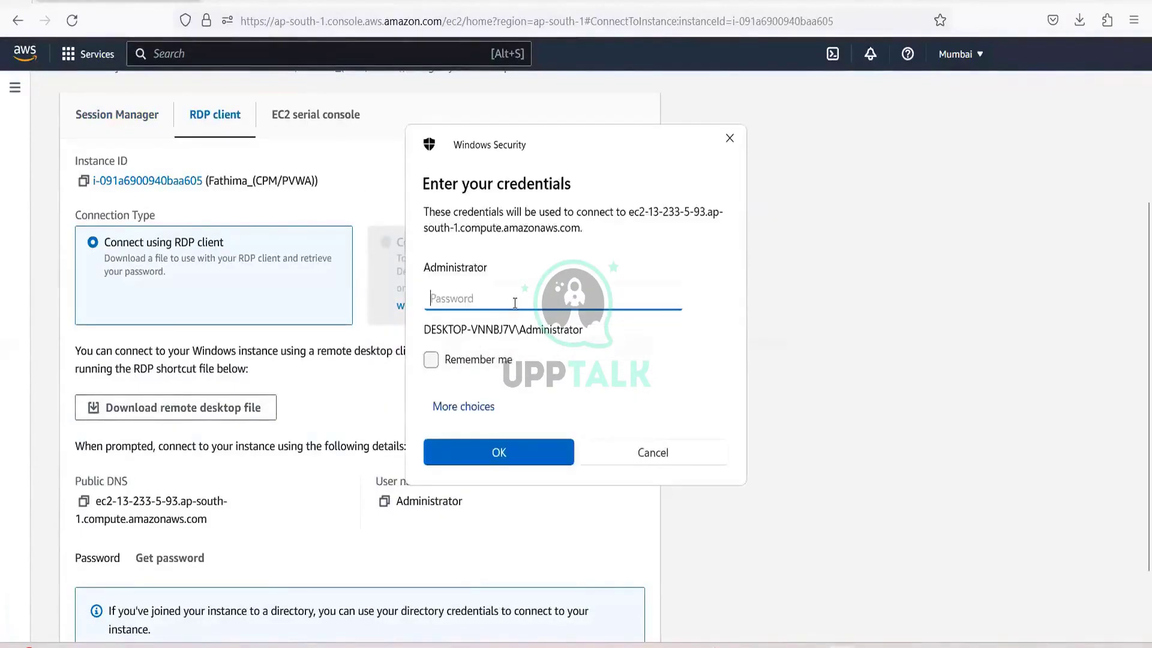
text(*********)
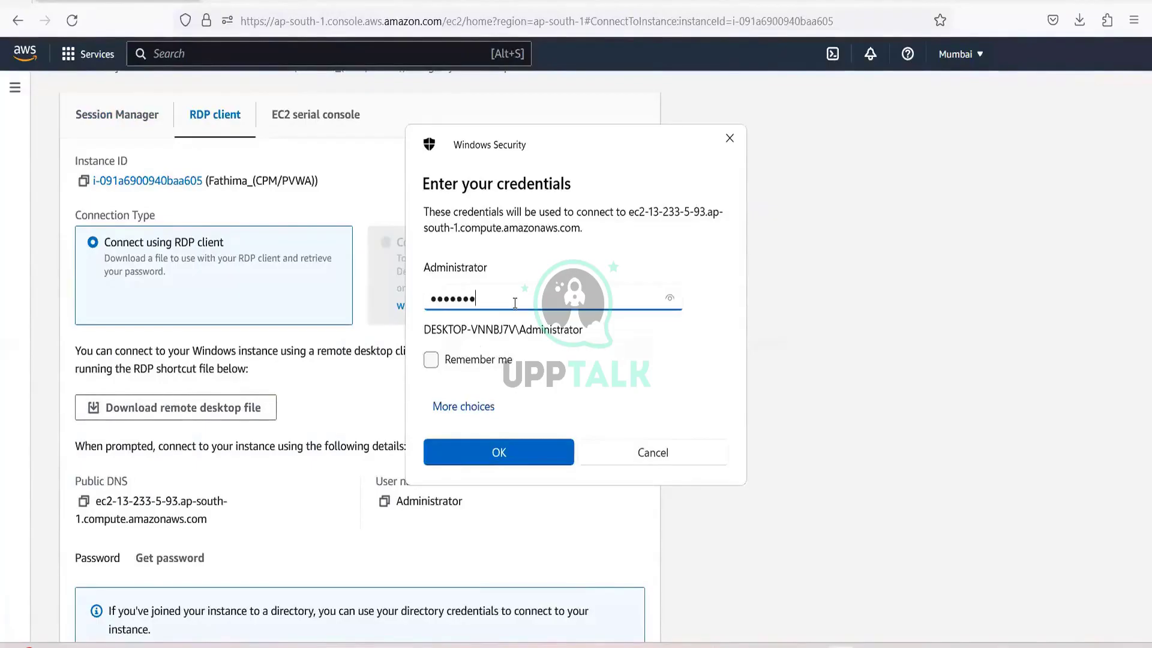
key(Return)
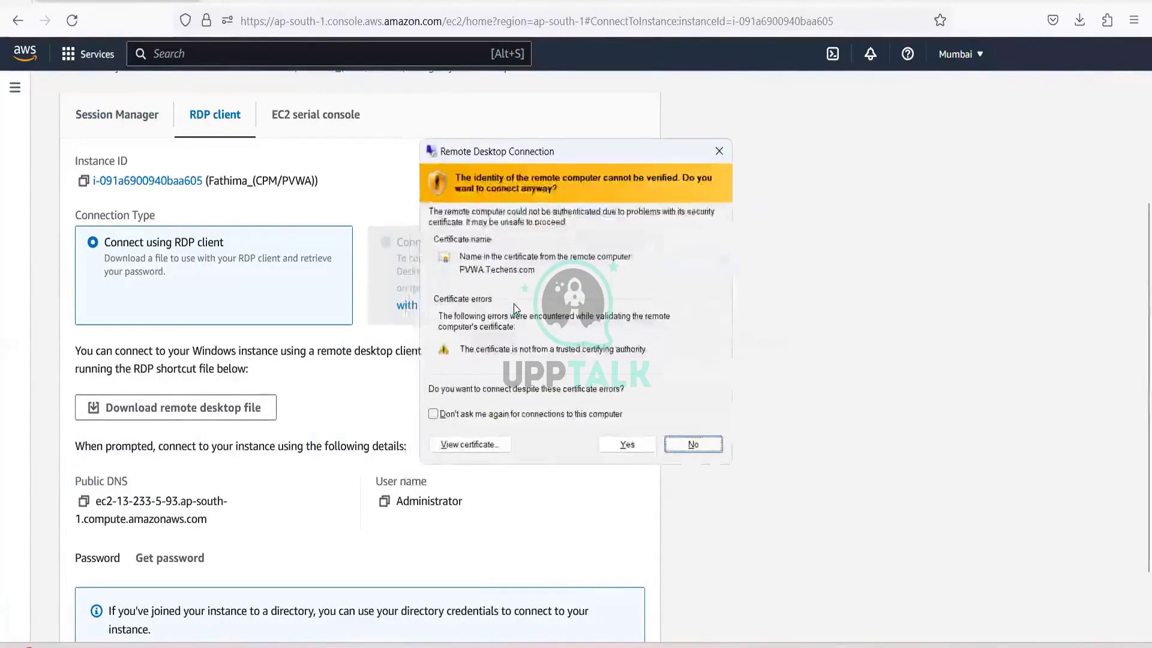
key(Left)
key(Return)
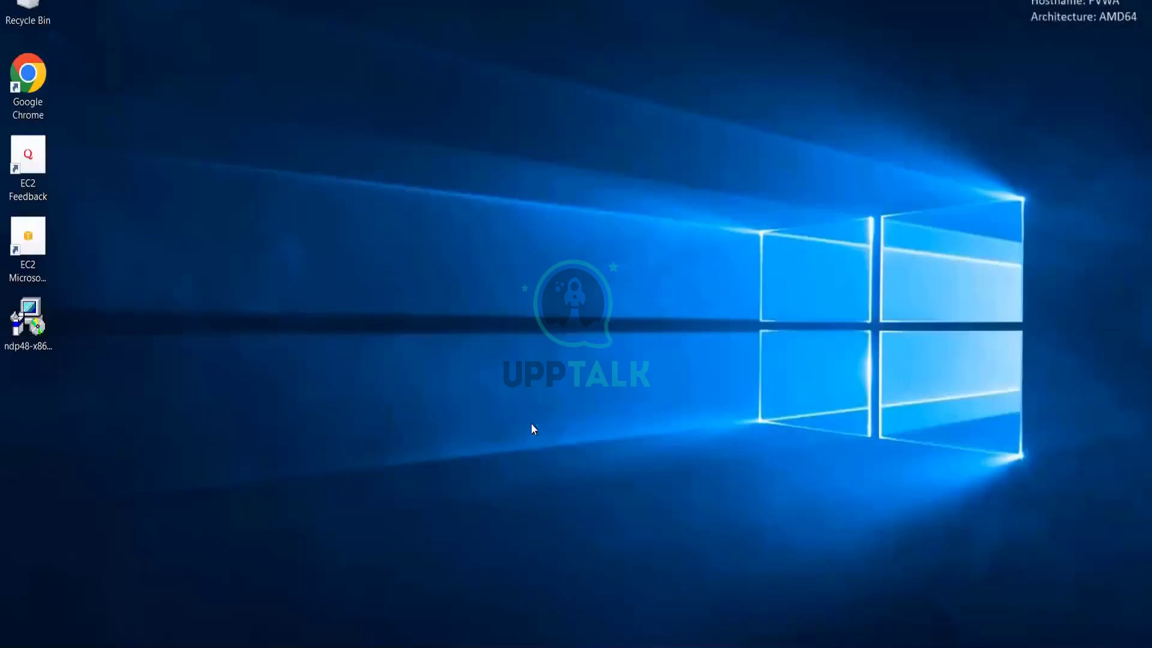
Start Chrome on the PVWA server, dismiss the cmd.exe window, and load the Password Vault shortcut.
double_click(13, 75)
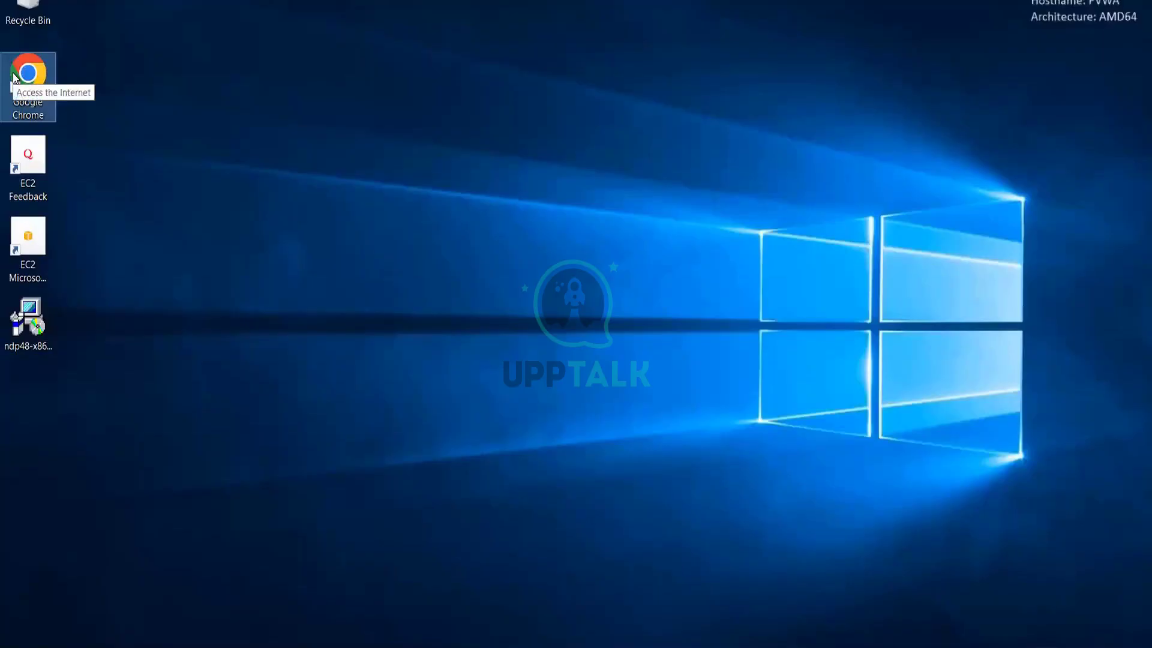
double_click(14, 76)
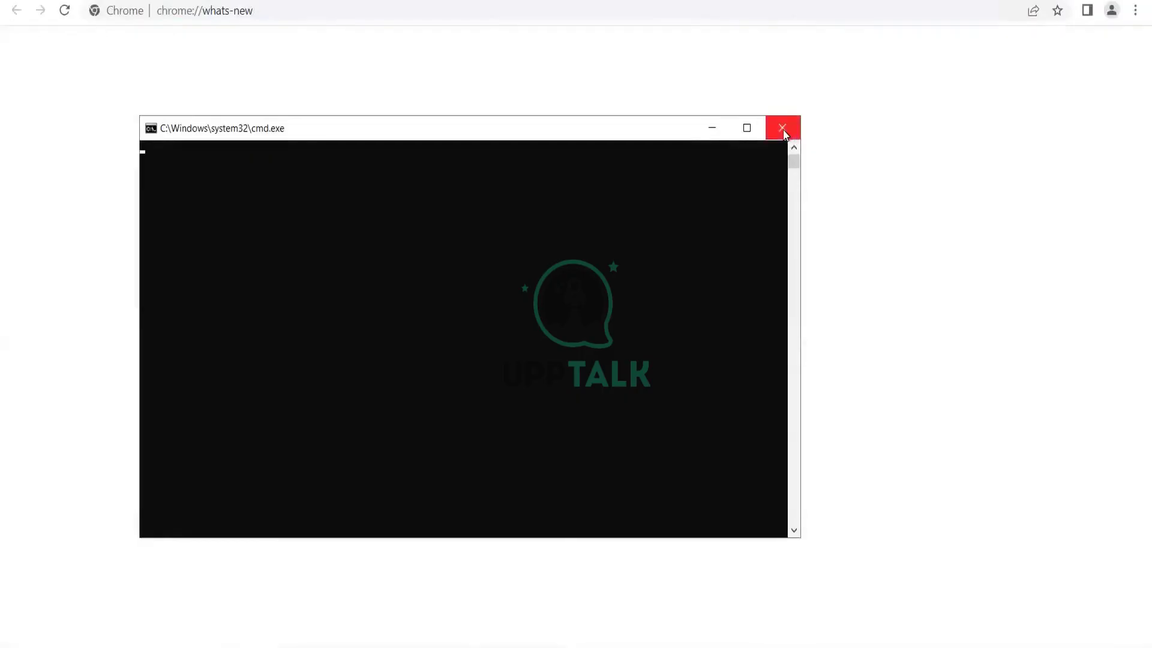
click(783, 129)
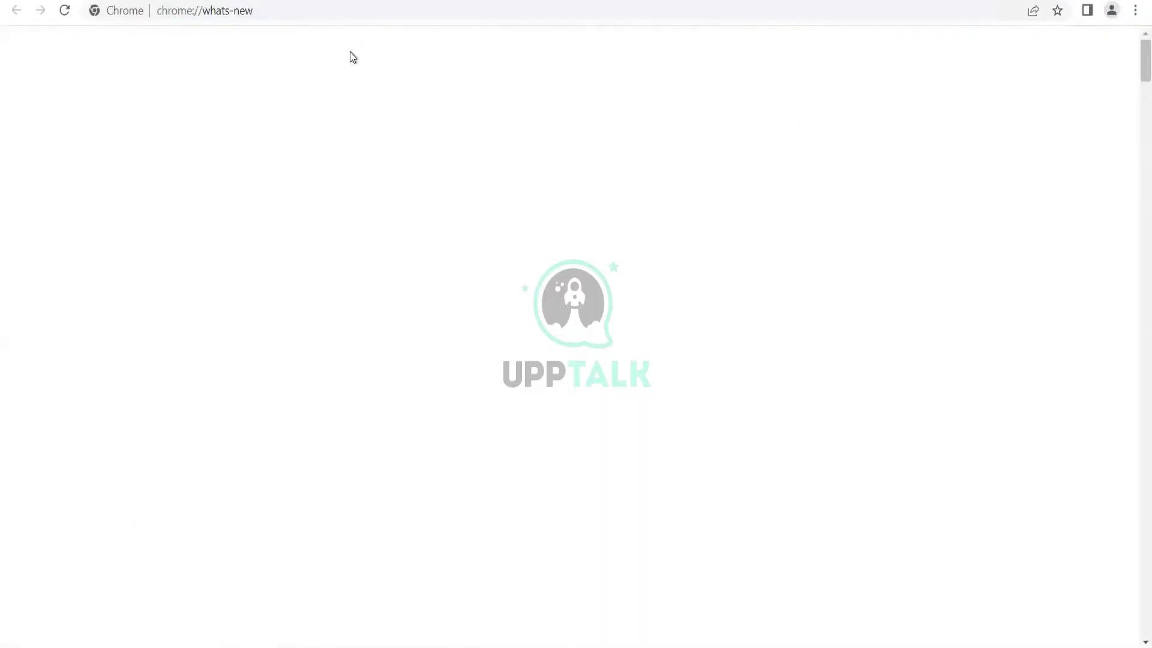
click(233, 14)
key(ctrl+t)
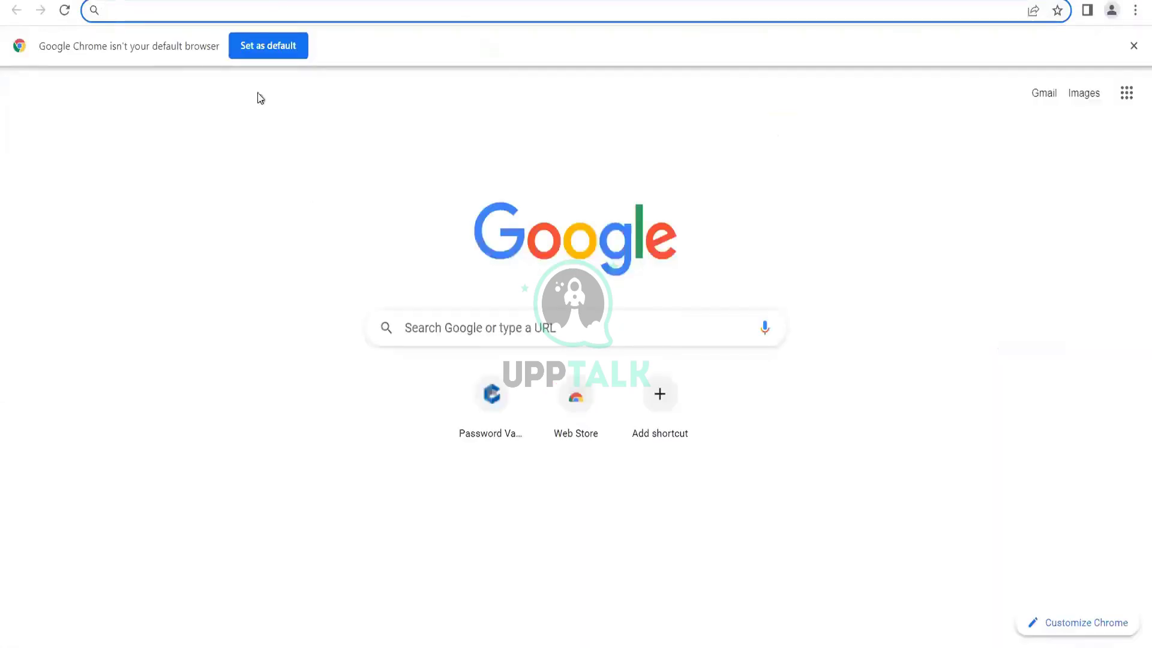
click(496, 422)
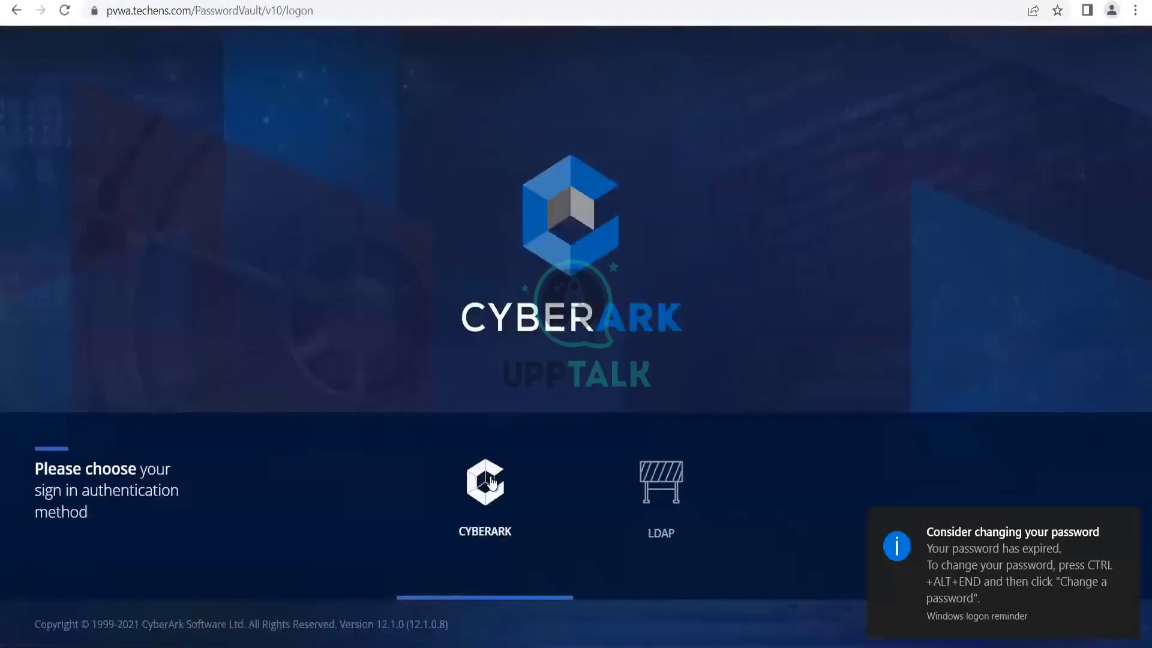
Sign in to PVWA with CyberArk authentication as Administrator.
click(491, 482)
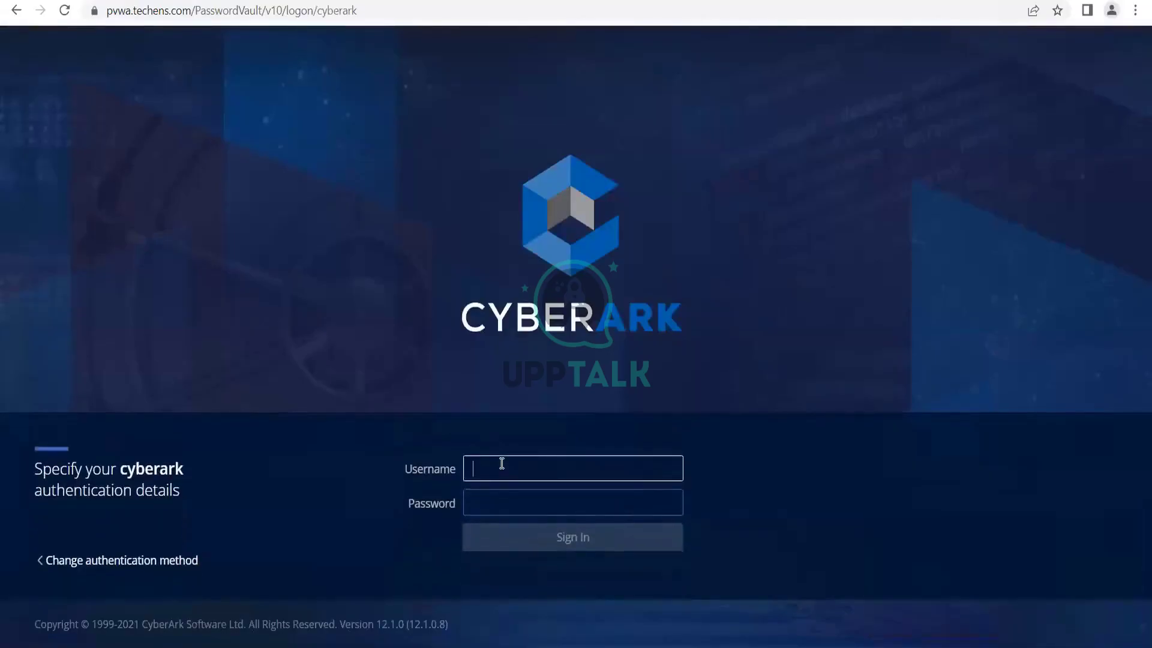
text(Administrator)
key(Tab)
text(*******)
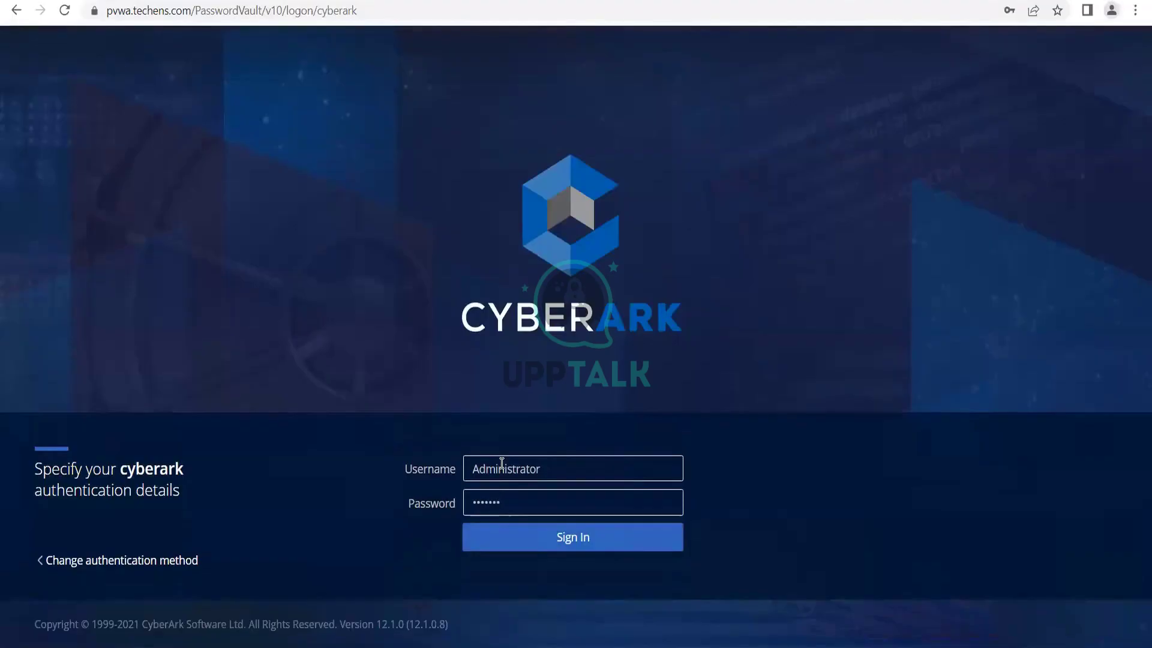
key(Return)
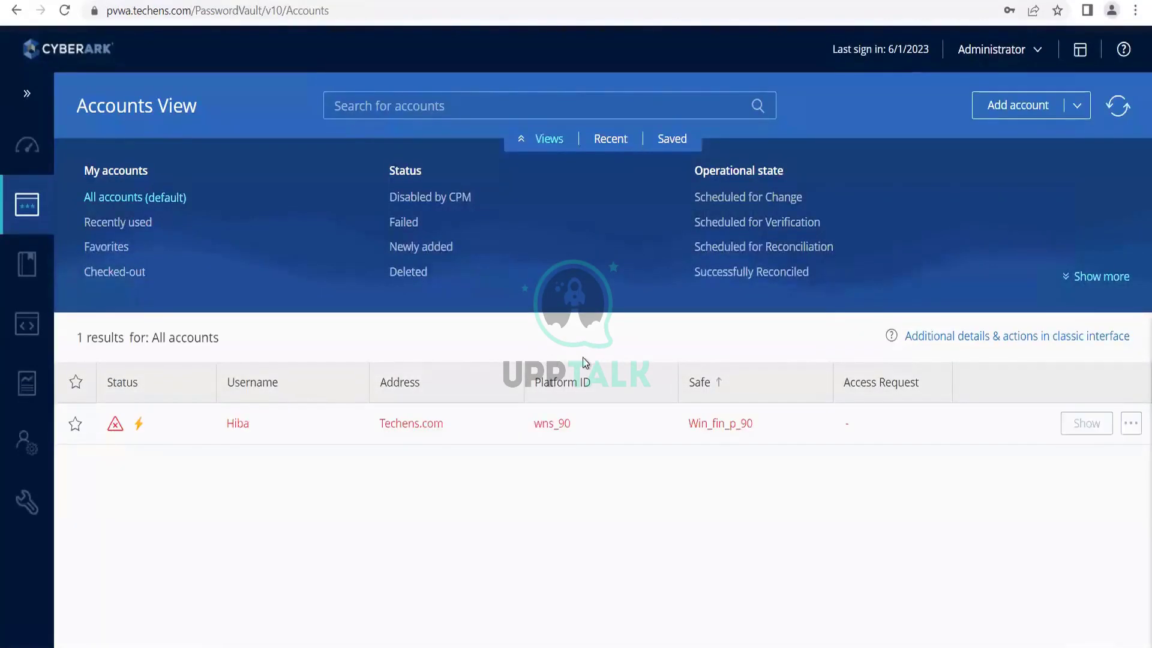
Go to Administration > Configuration Options and open LDAP Integration.
click(27, 507)
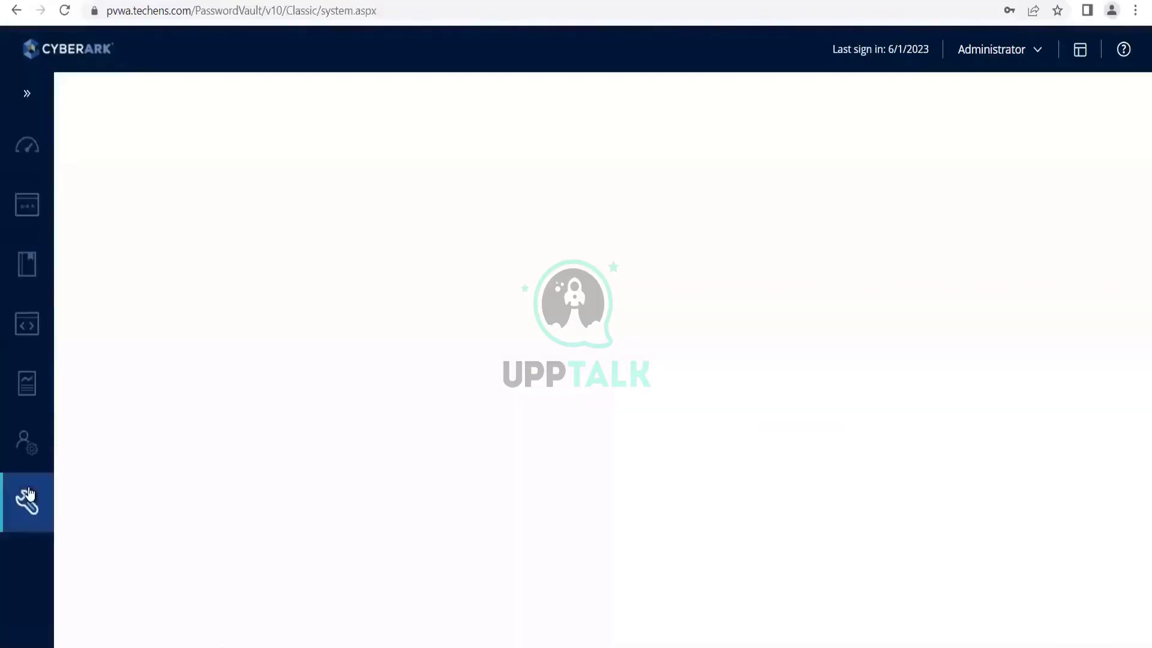
mouse_move(29, 507)
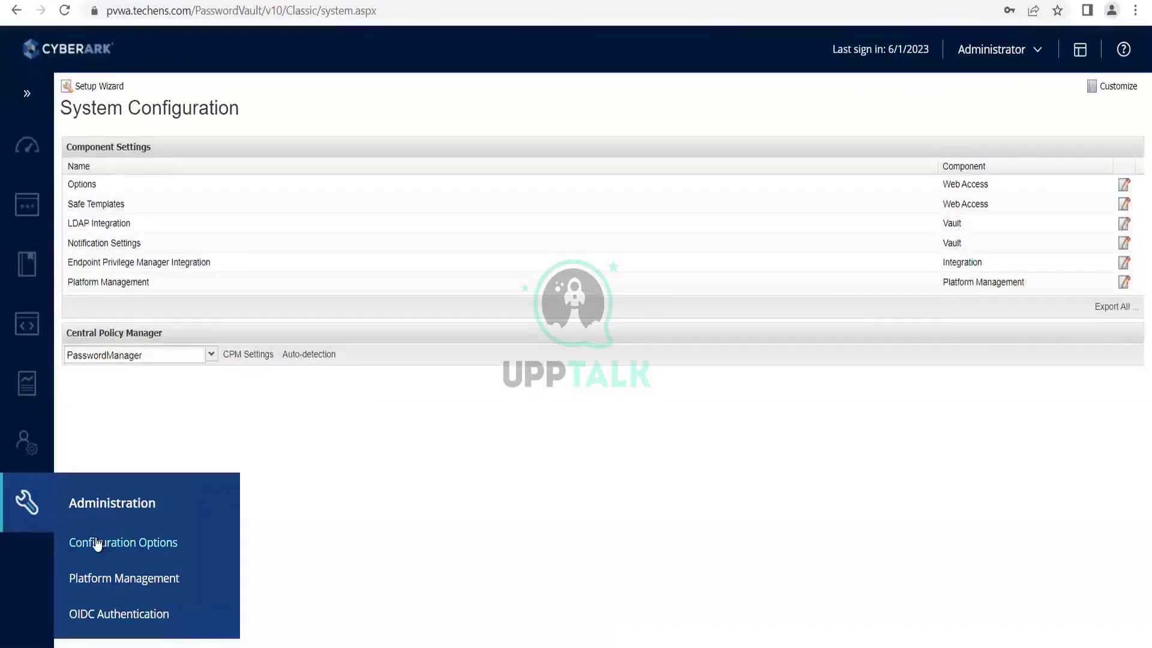
click(98, 543)
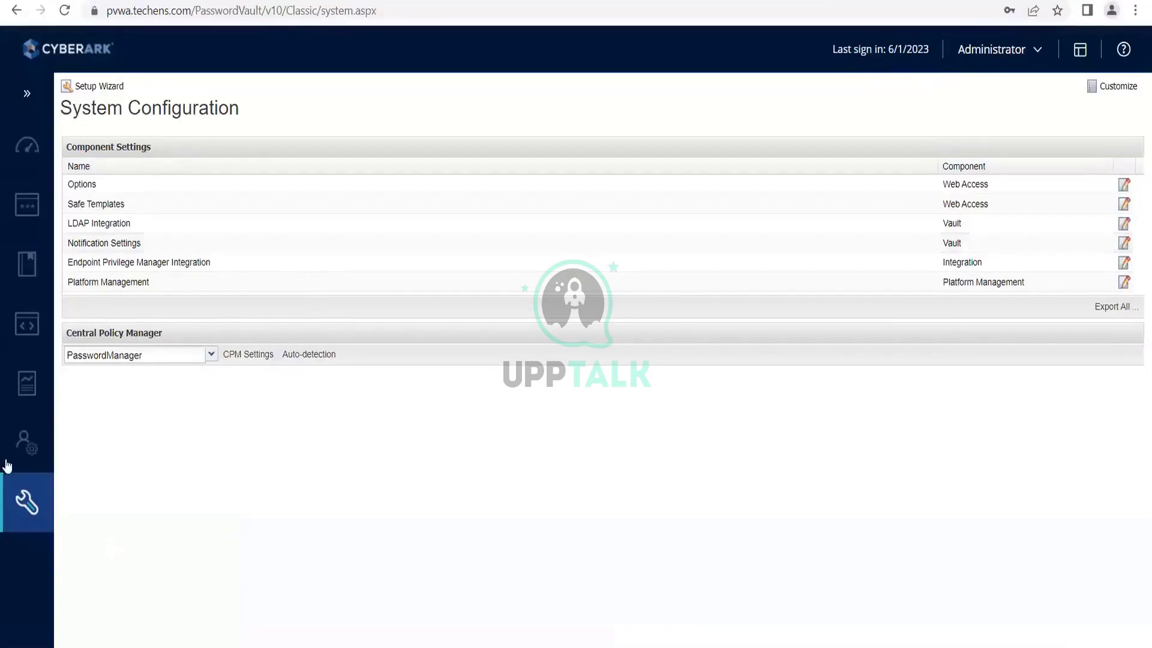
mouse_move(18, 442)
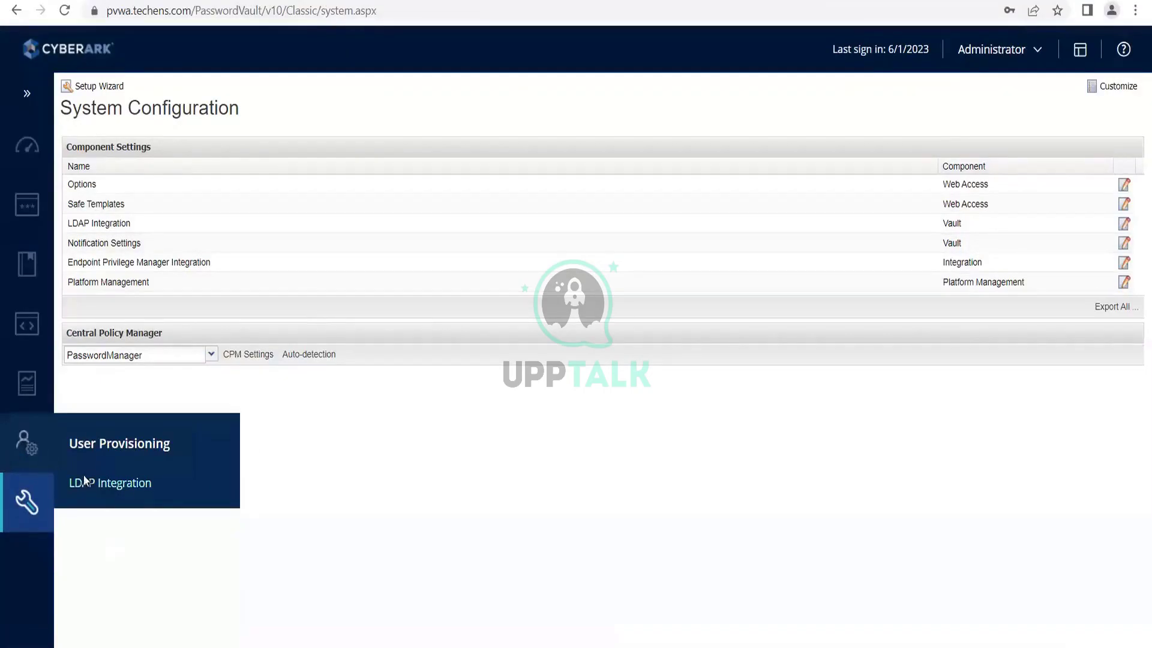
click(84, 477)
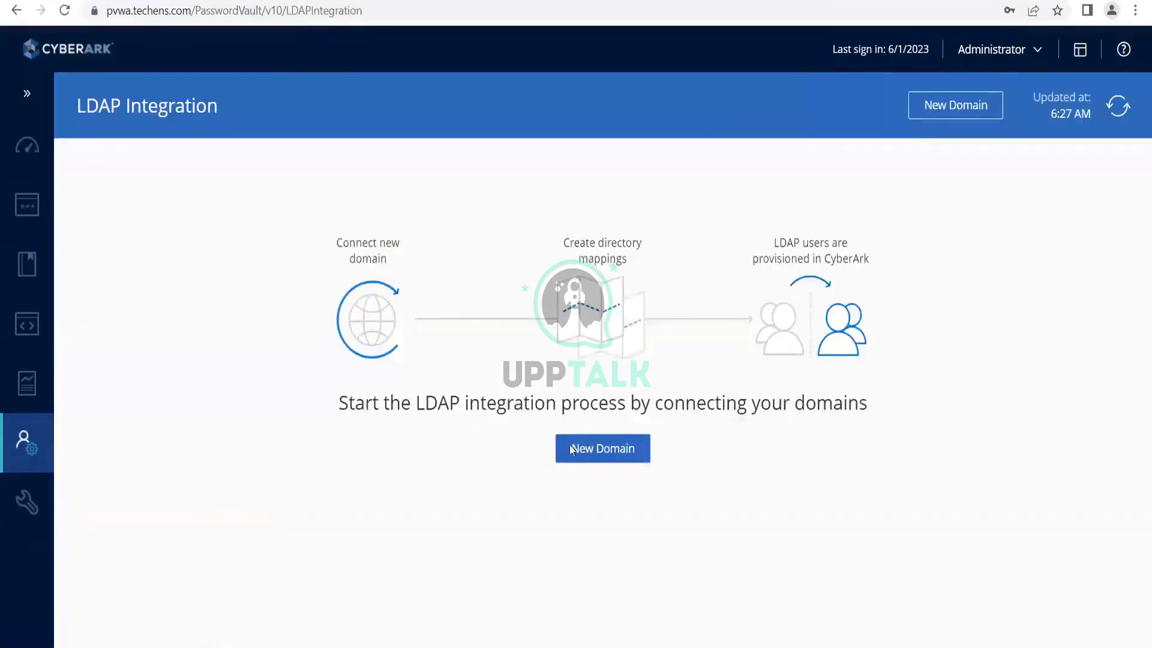
Start a new LDAP domain connection with domain name techens.com.
click(572, 449)
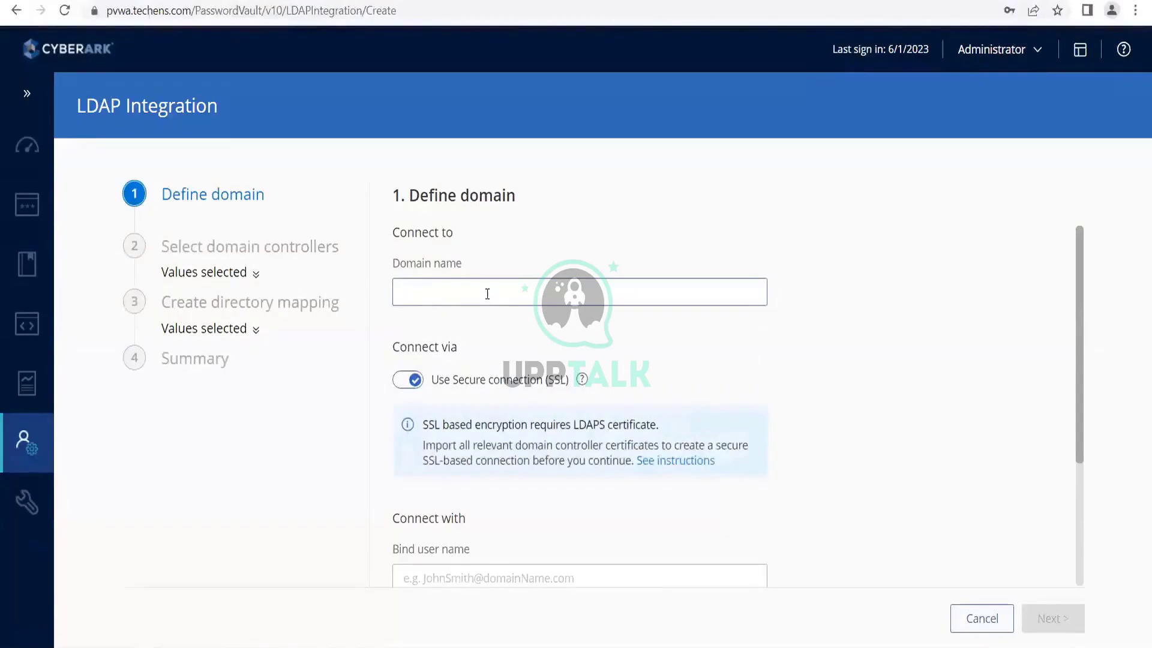
click(488, 293)
text(techens)
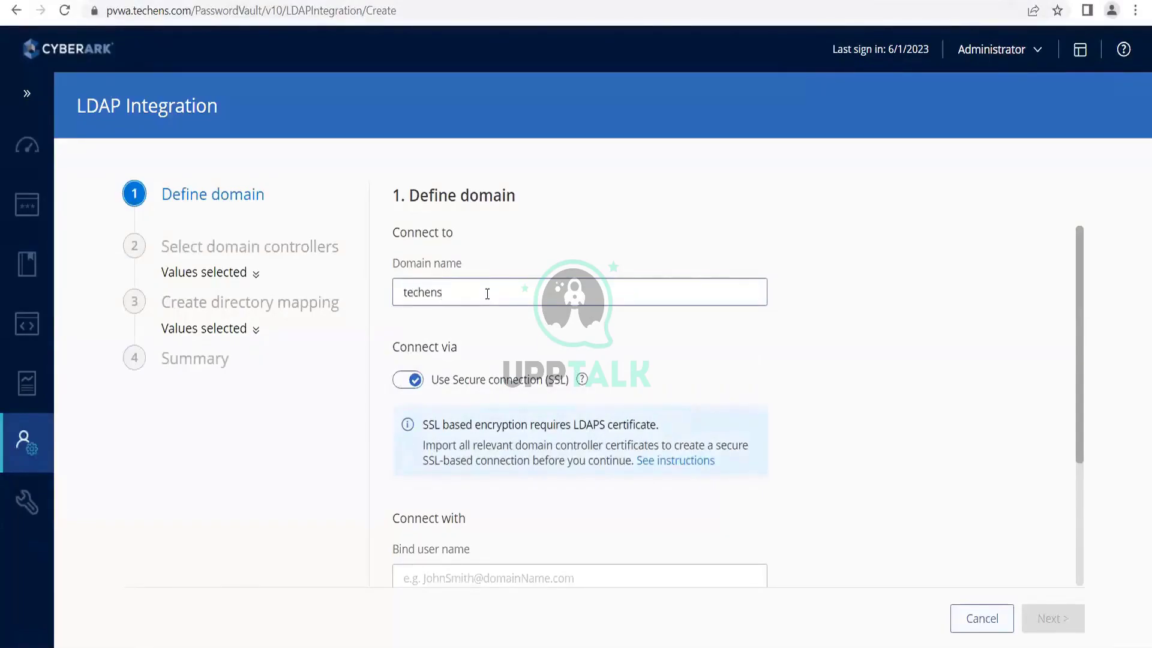
text(.com)
scroll(541, 400, down, 2)
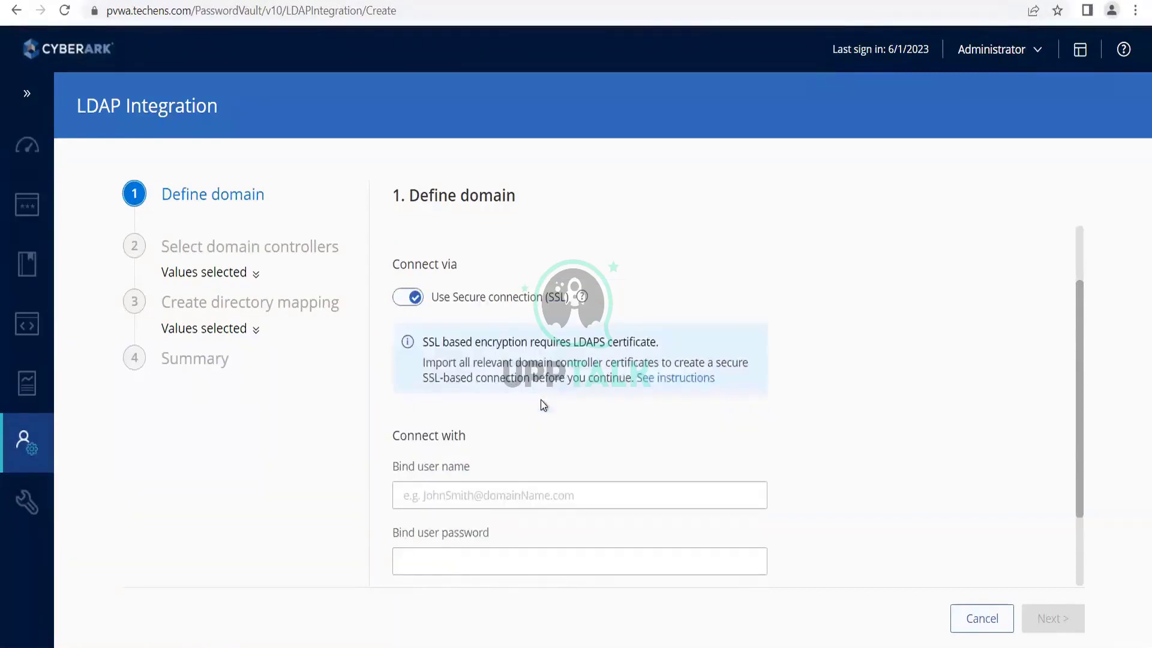
scroll(541, 400, down, 1)
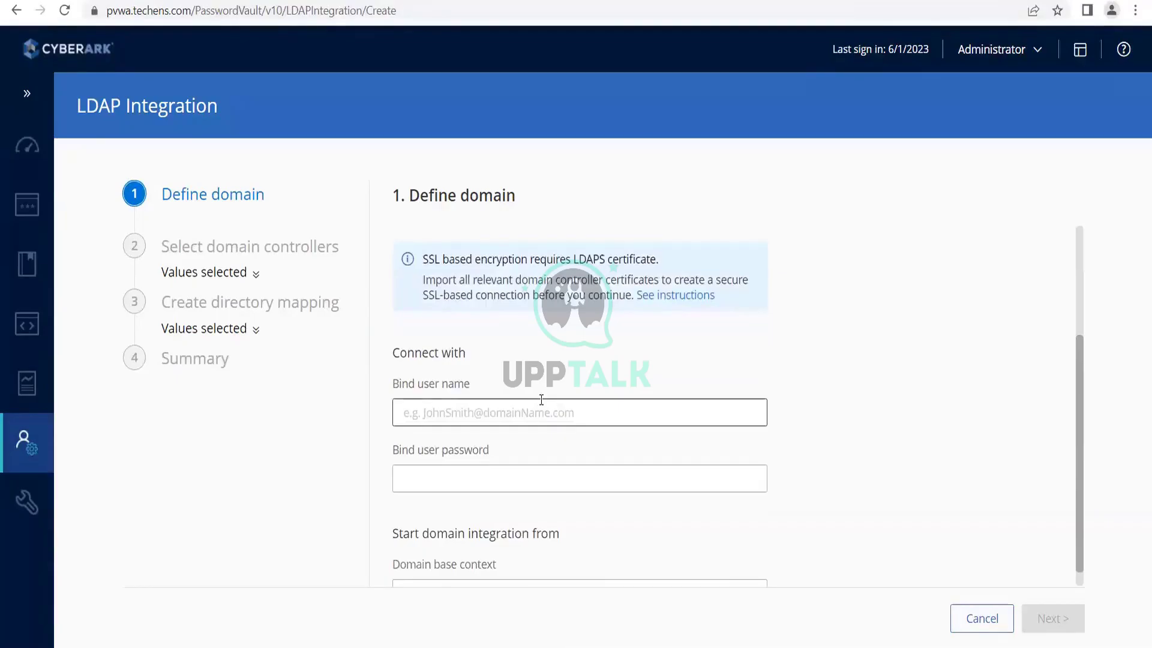
click(541, 400)
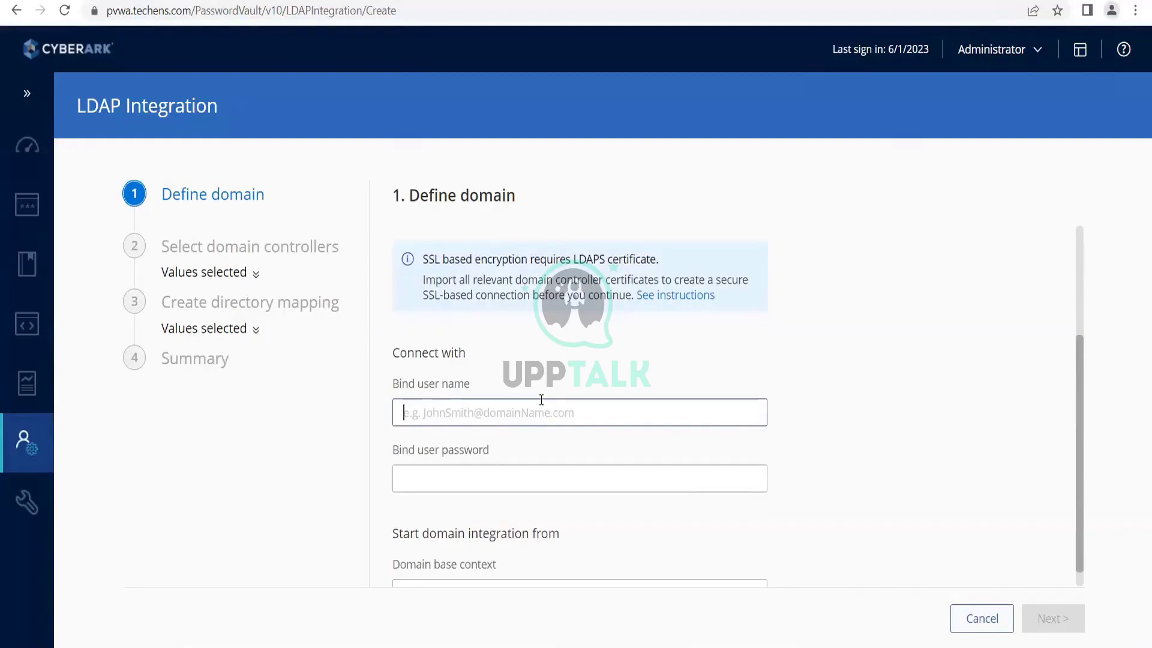
scroll(542, 399, up, 1)
scroll(541, 400, down, 1)
text(bind)
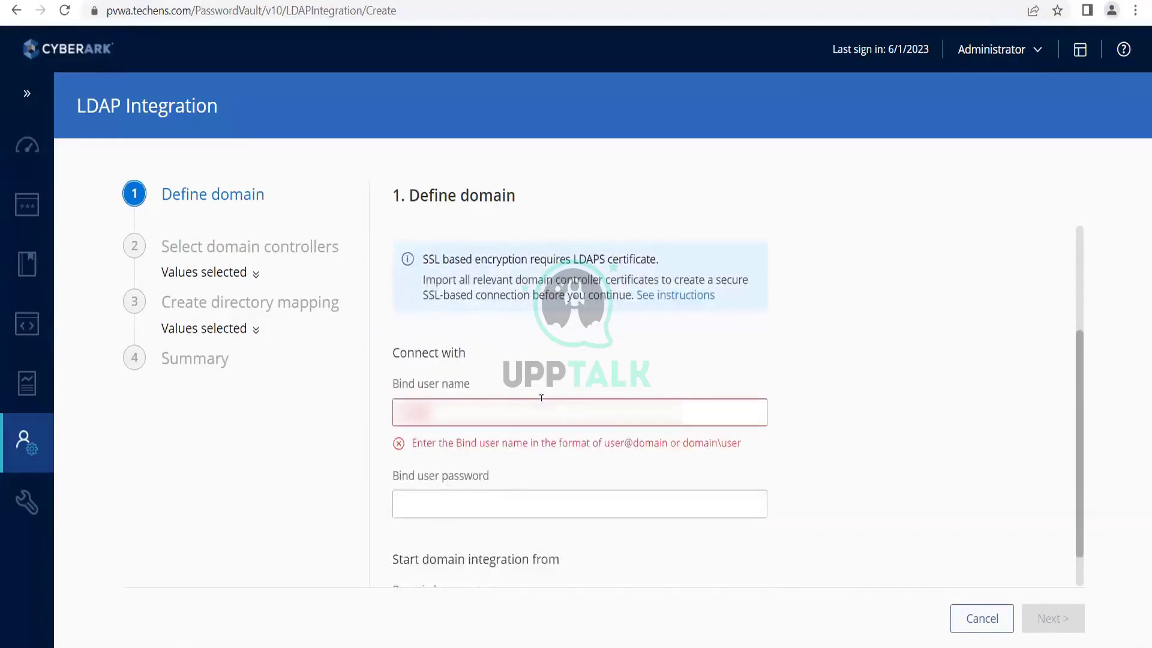
text(@techens)
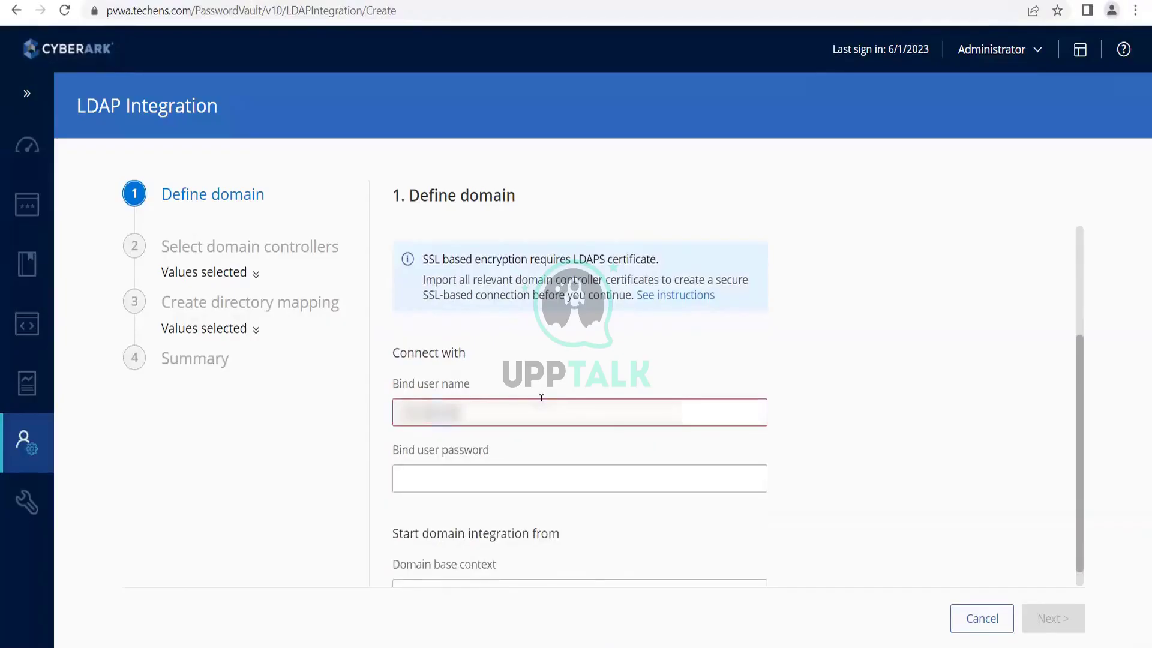
text(.com)
key(Tab)
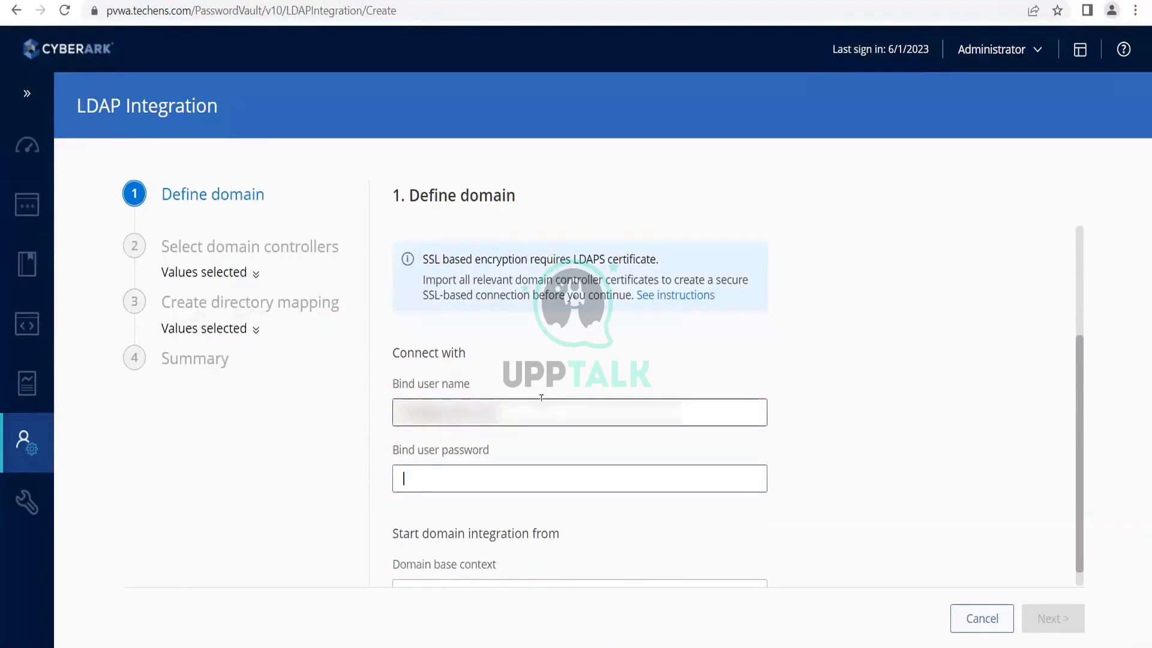
text(*********)
scroll(541, 397, down, 1)
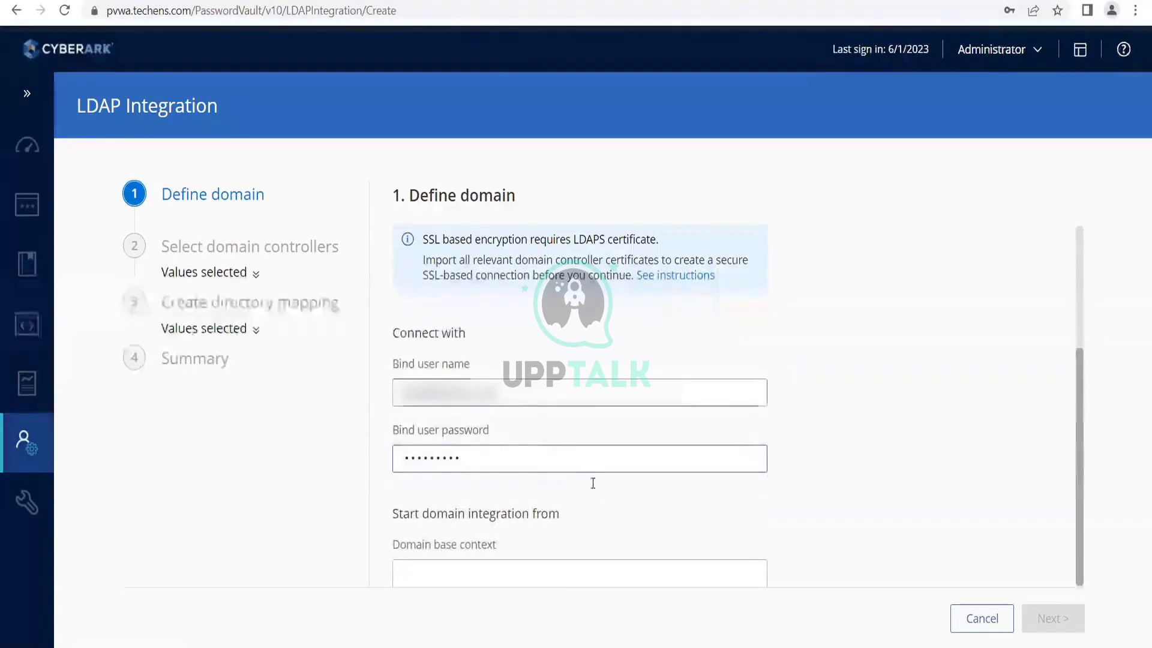
scroll(625, 480, up, 3)
scroll(624, 480, down, 3)
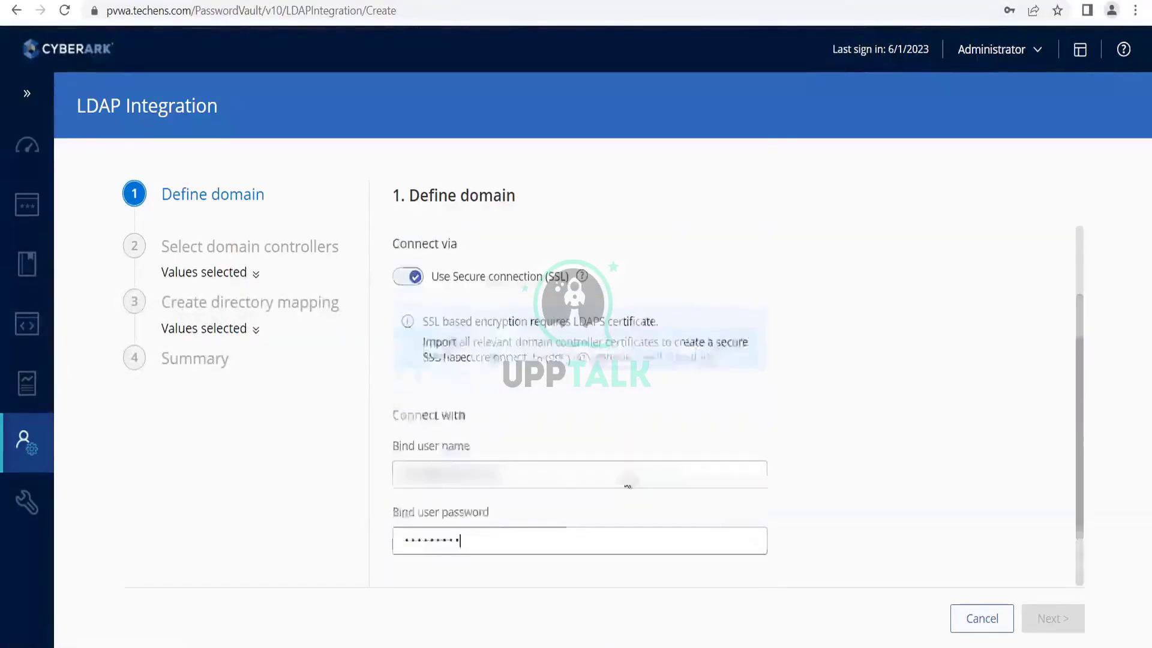
Set the domain base context to dc=techens,dc=com.
click(551, 568)
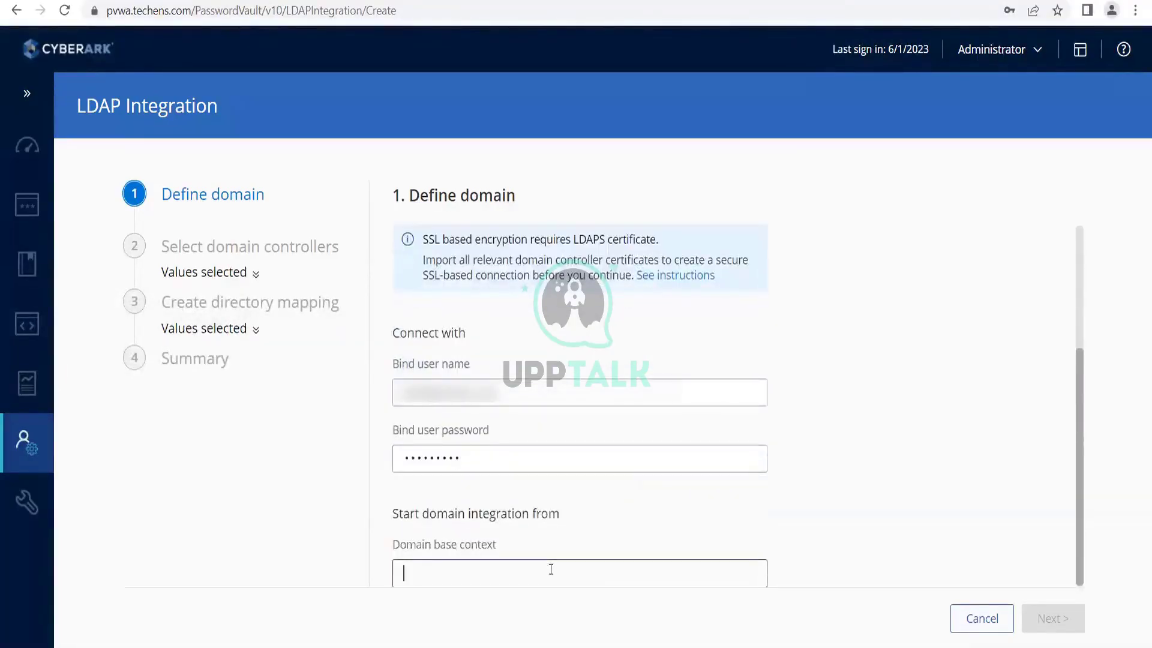
text(dc=)
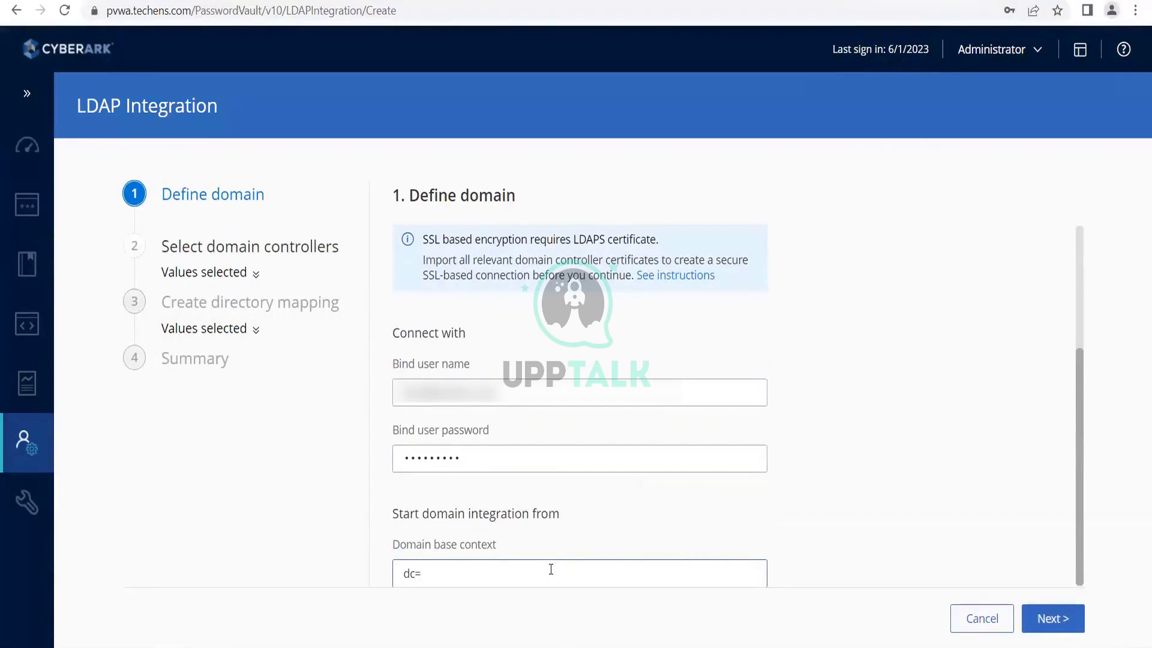
text(techens)
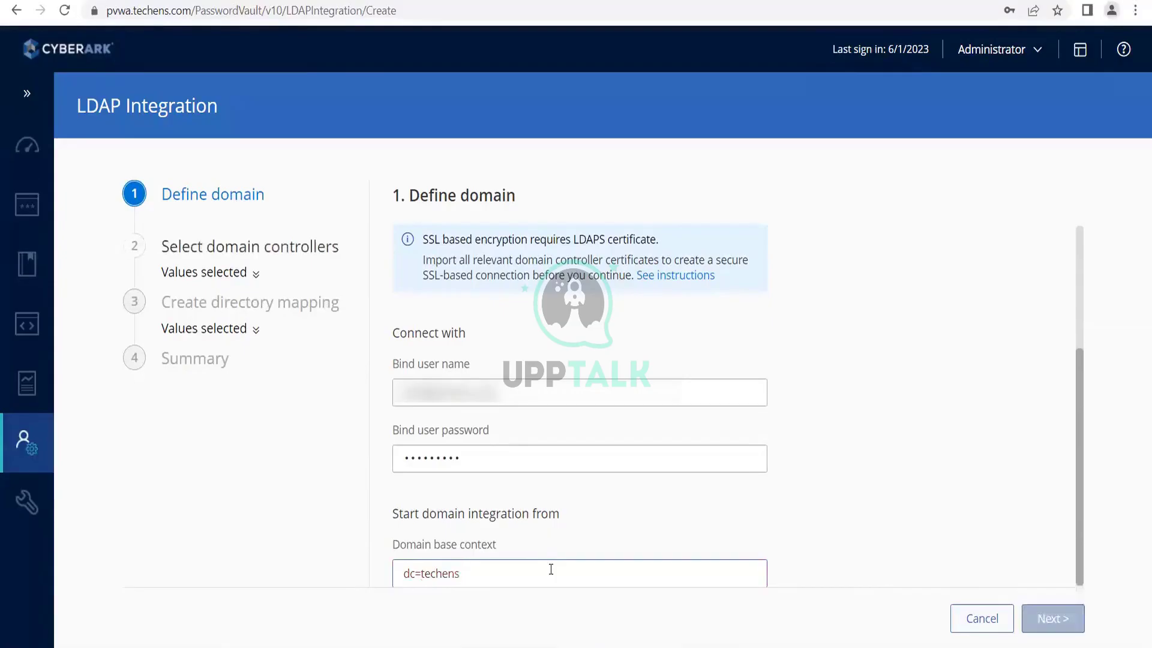
text(,)
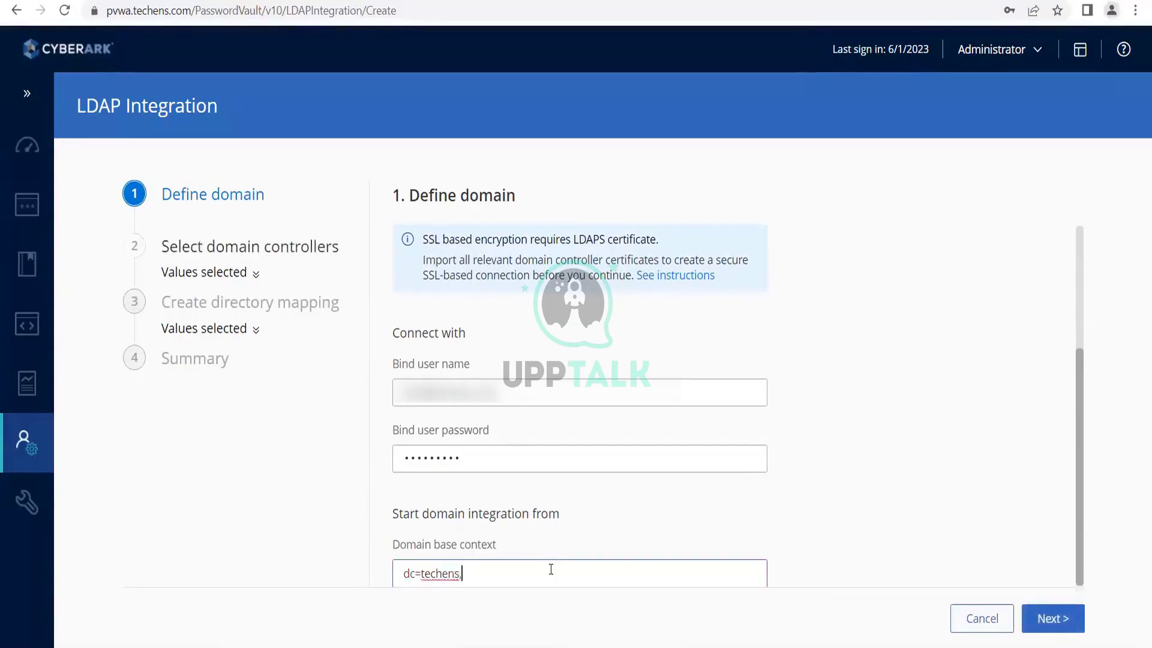
text(dc=com)
Turn off Use Secure connection (SSL) and continue to domain controller selection.
click(1045, 618)
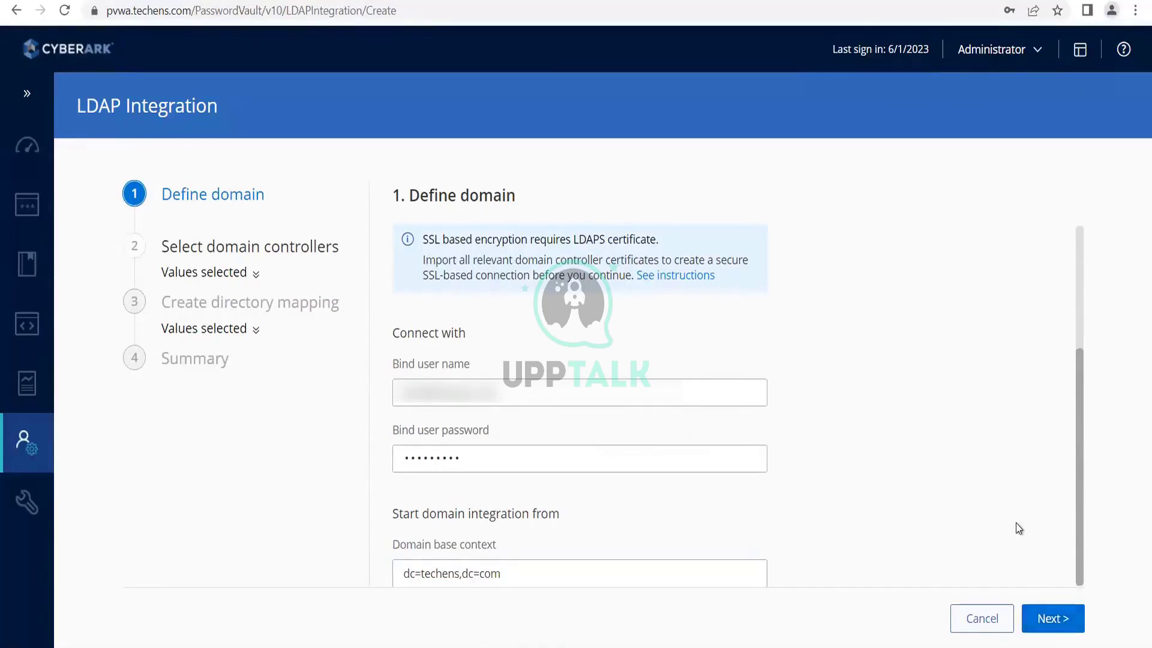
scroll(887, 505, up, 3)
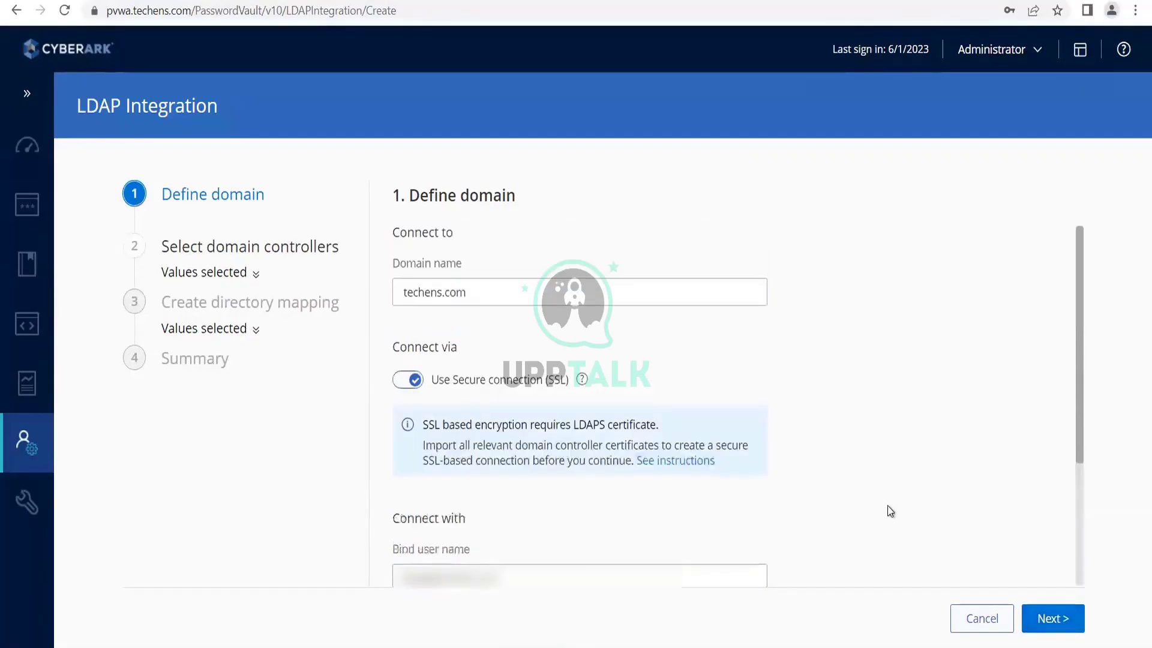
click(410, 390)
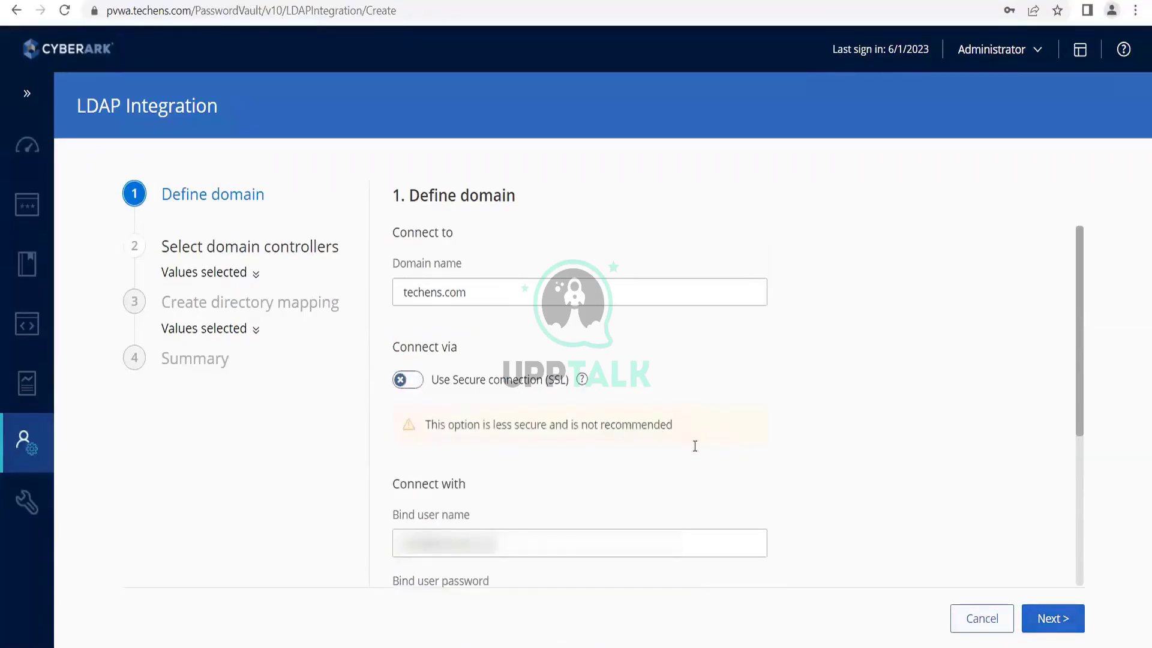
scroll(695, 446, down, 3)
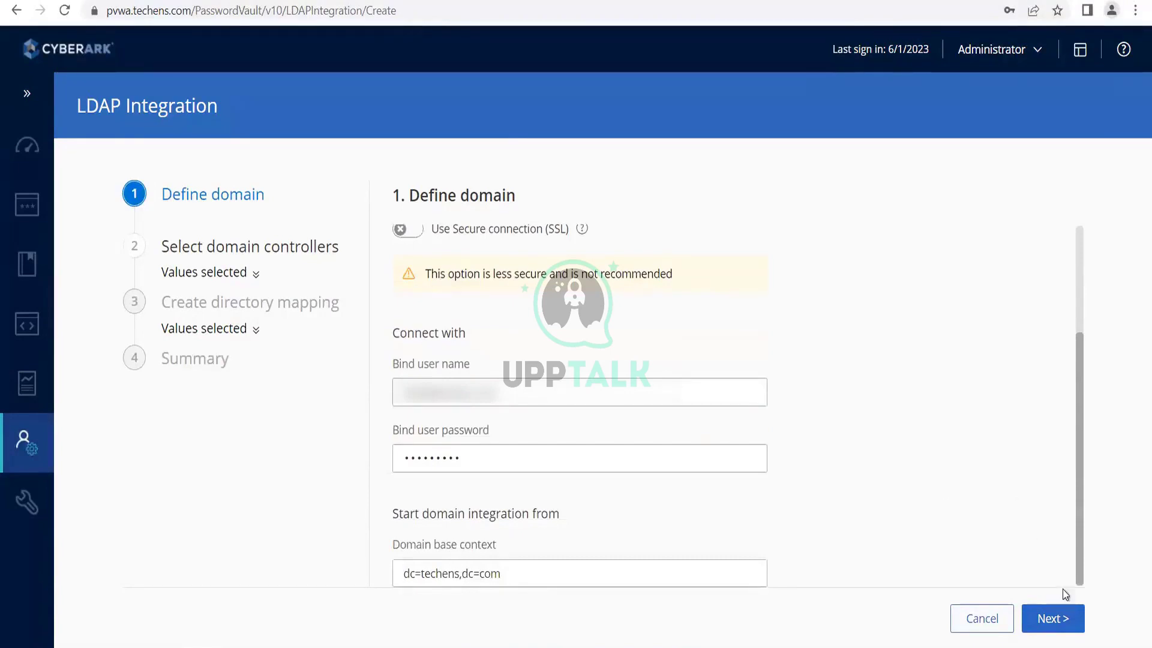
click(1056, 619)
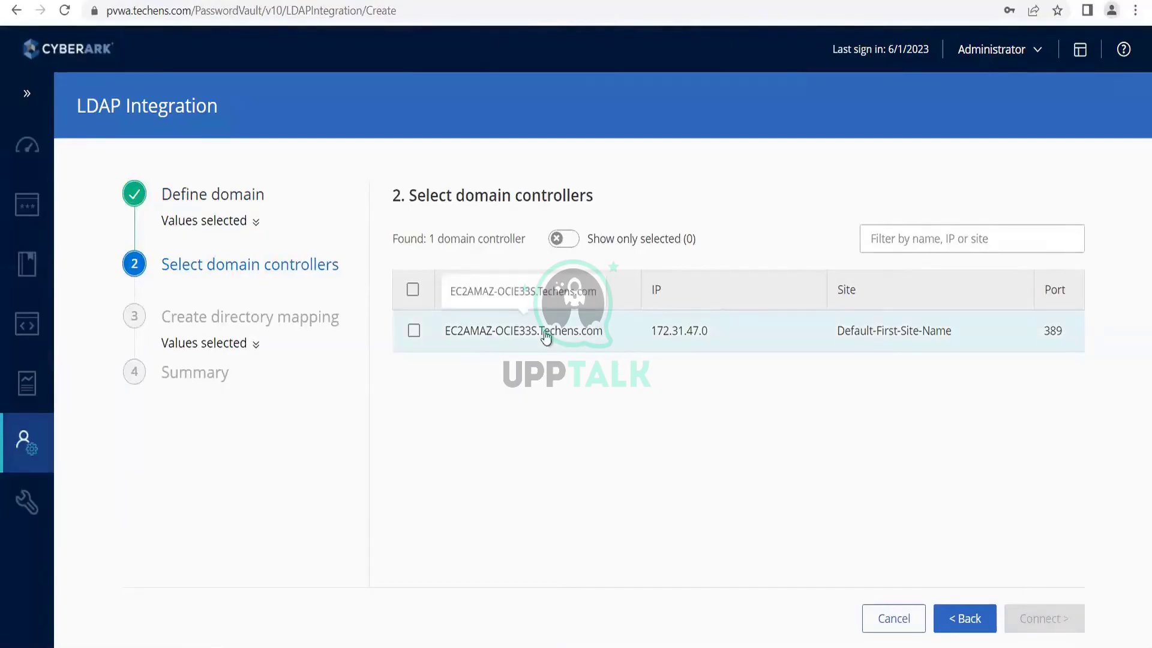
Select domain controller EC2AMAZ-OCIE33S.Techens.com and connect techens.com through it.
click(415, 332)
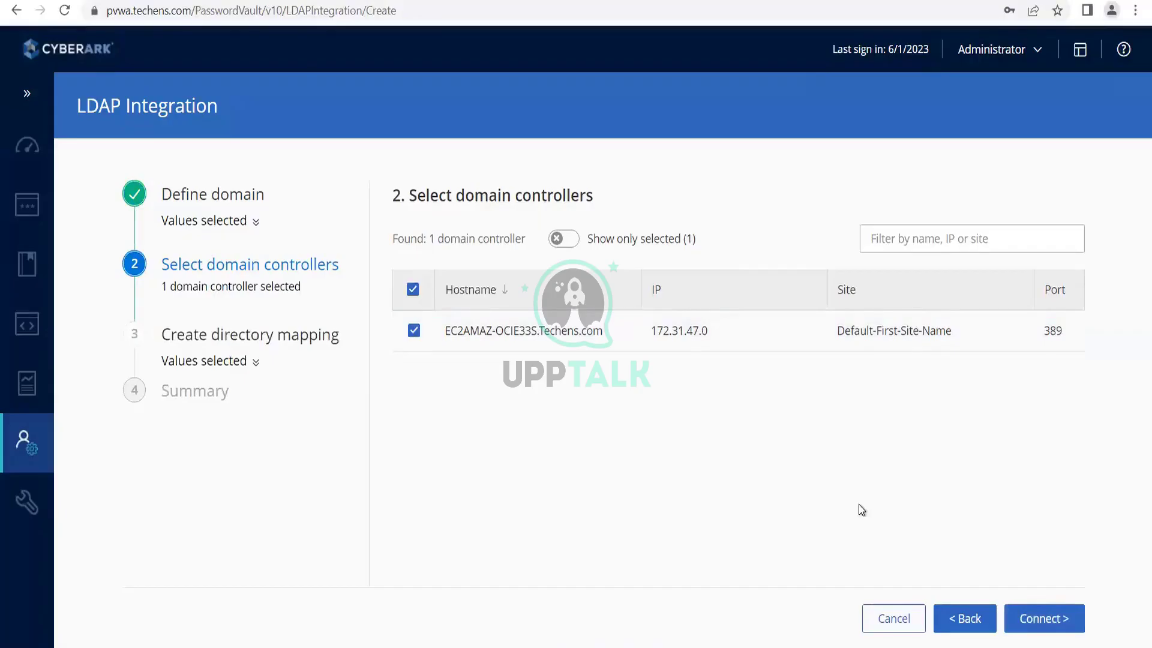
click(1048, 624)
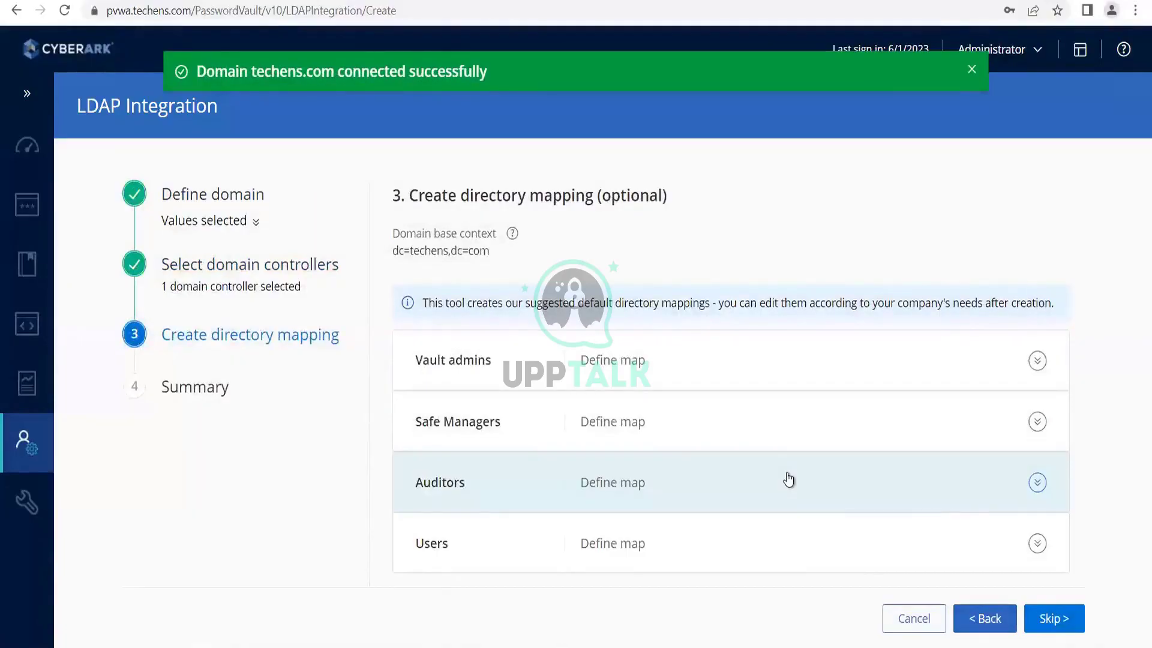
Map Vault admins to Cyberark_Admins, then choose Stay to define the remaining mappings.
click(524, 377)
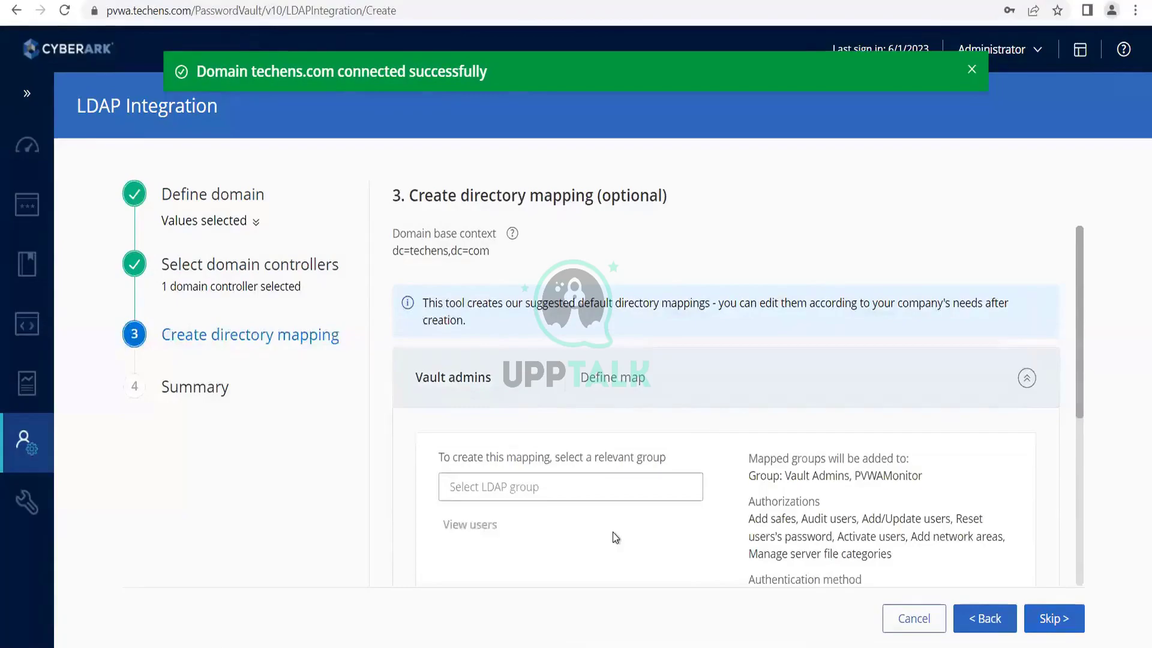
click(588, 483)
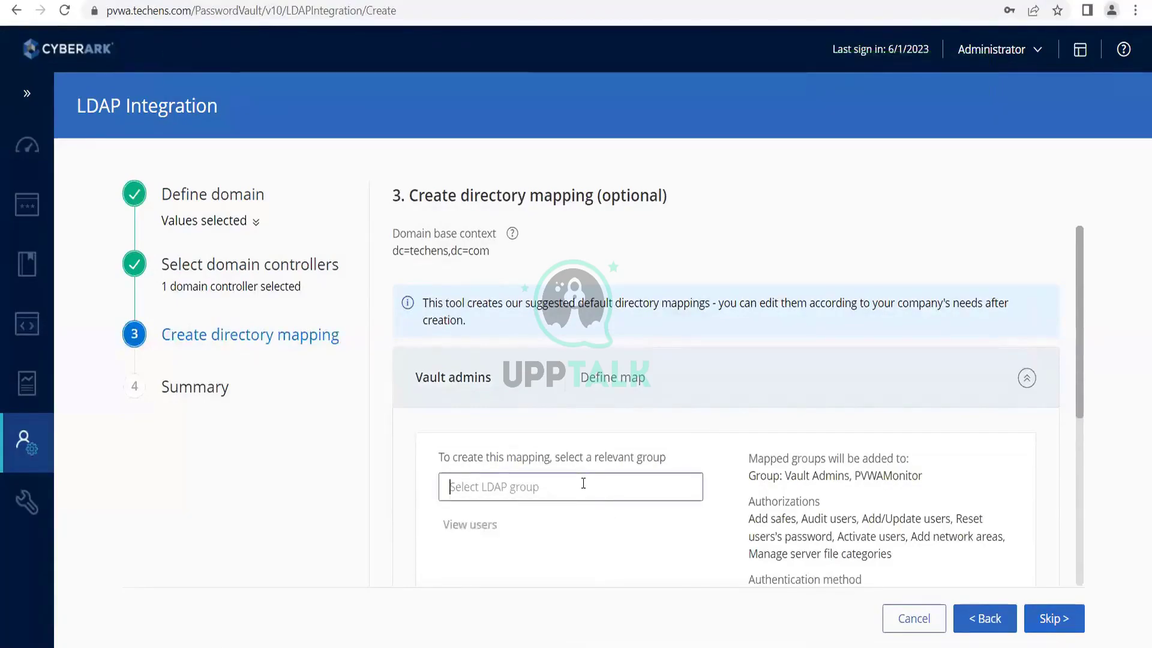
text(Cyber)
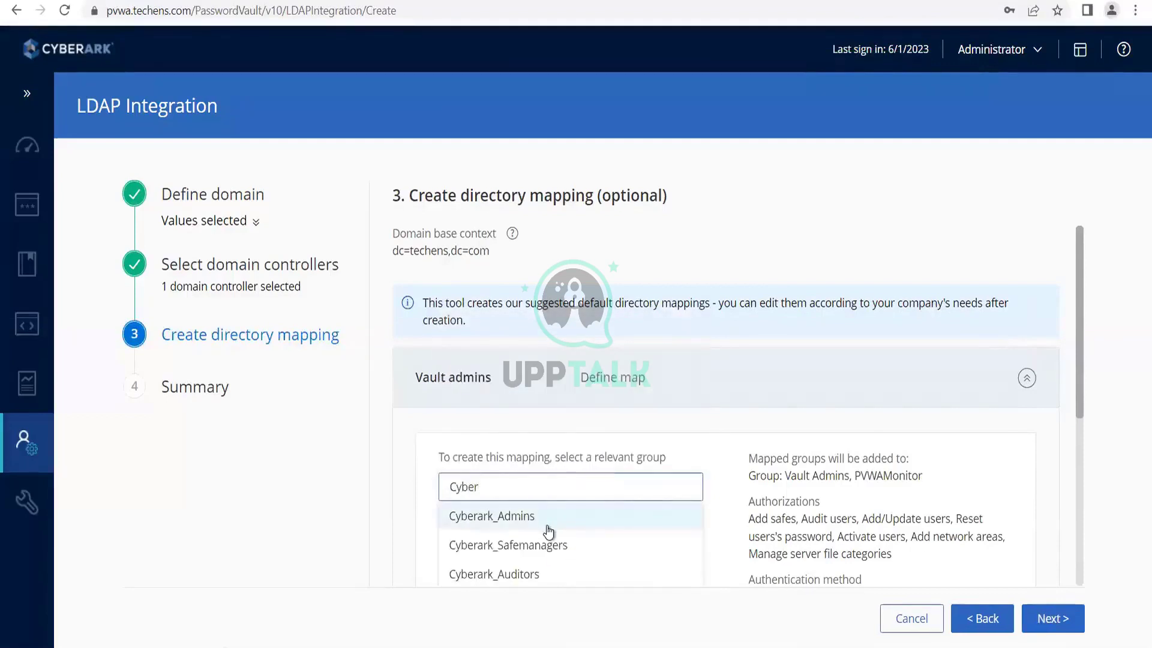
scroll(549, 533, down, 2)
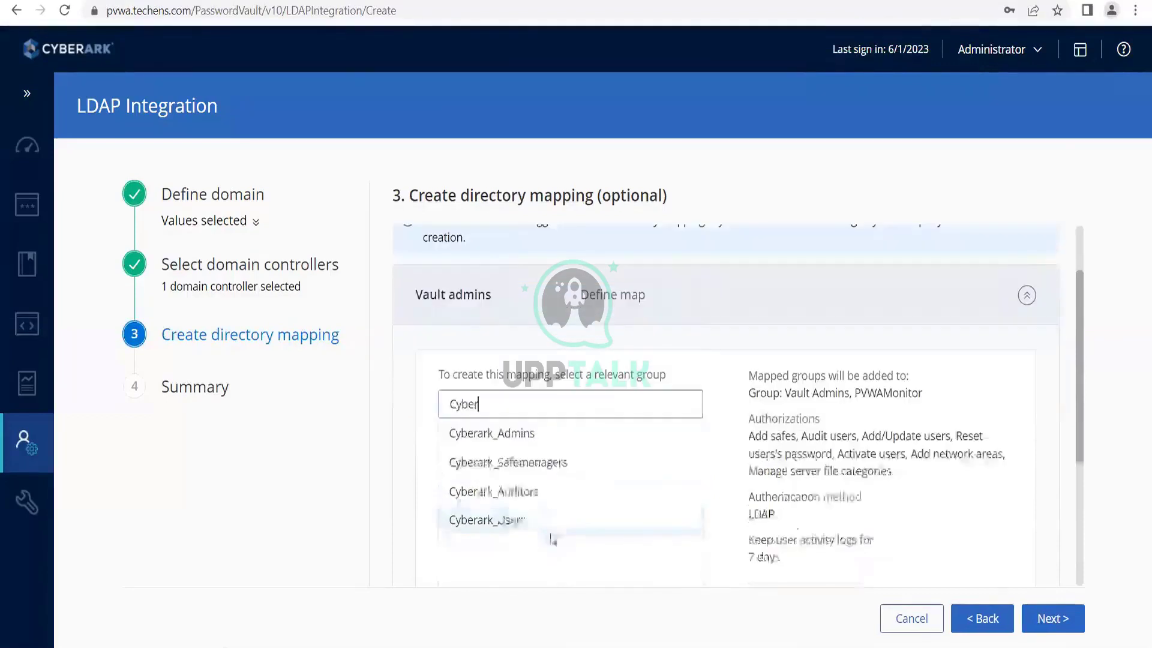
click(528, 438)
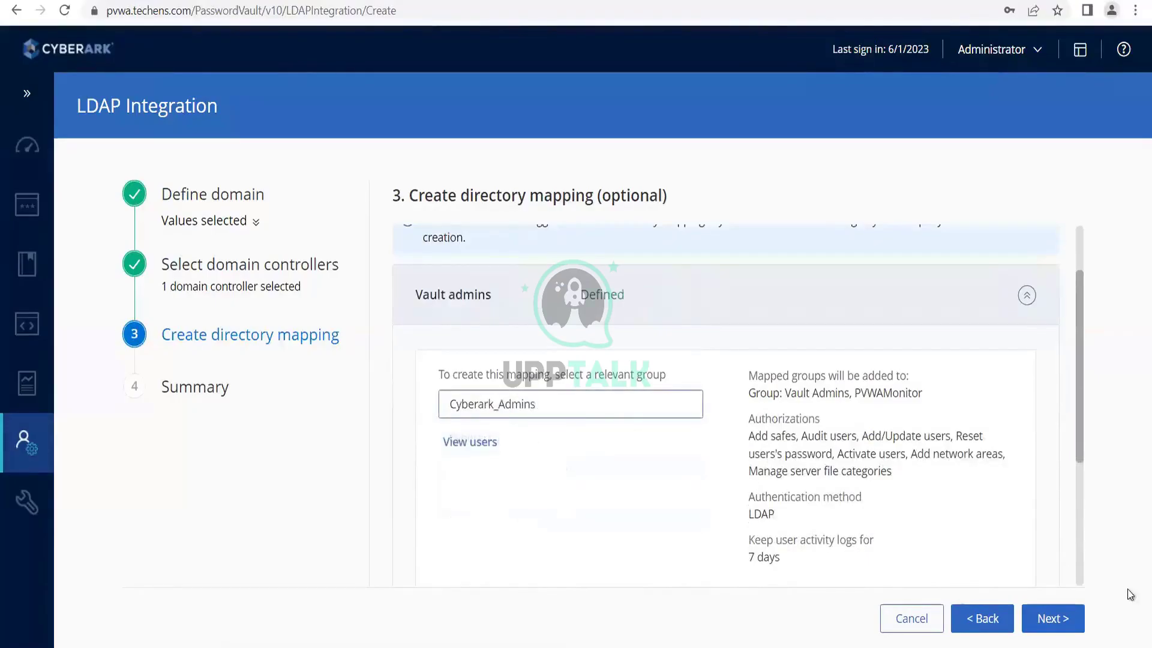
click(1053, 619)
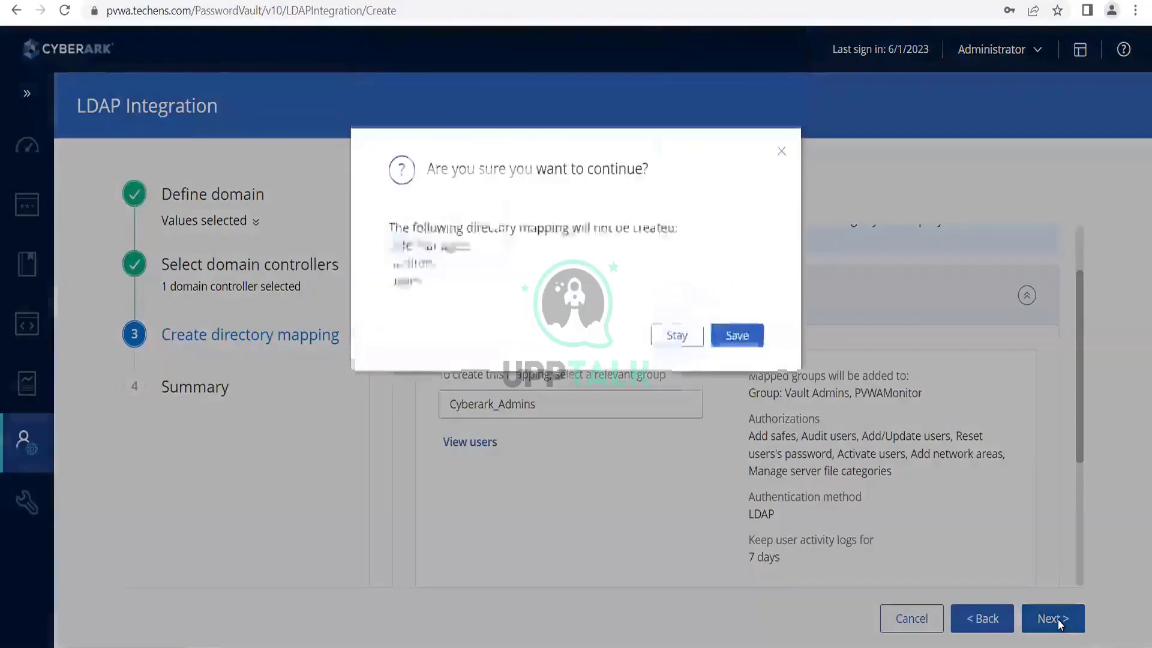
click(675, 349)
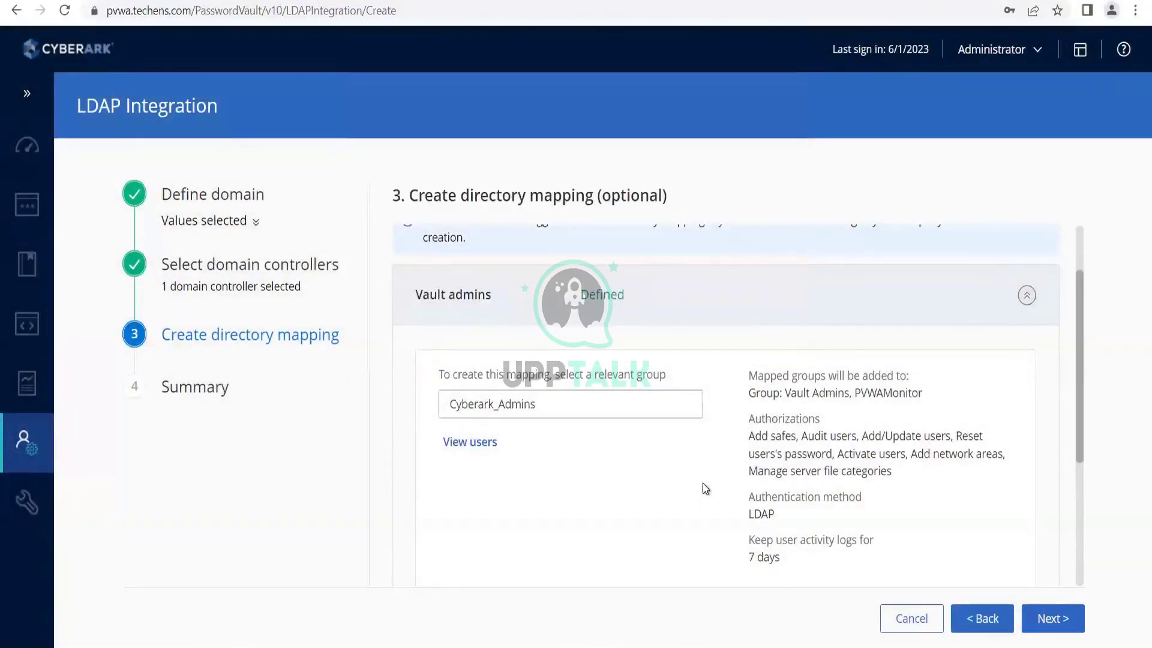
Map Safe Managers to Cyberark_Safemanagers and Auditors to Cyberark_Auditors.
scroll(812, 435, down, 4)
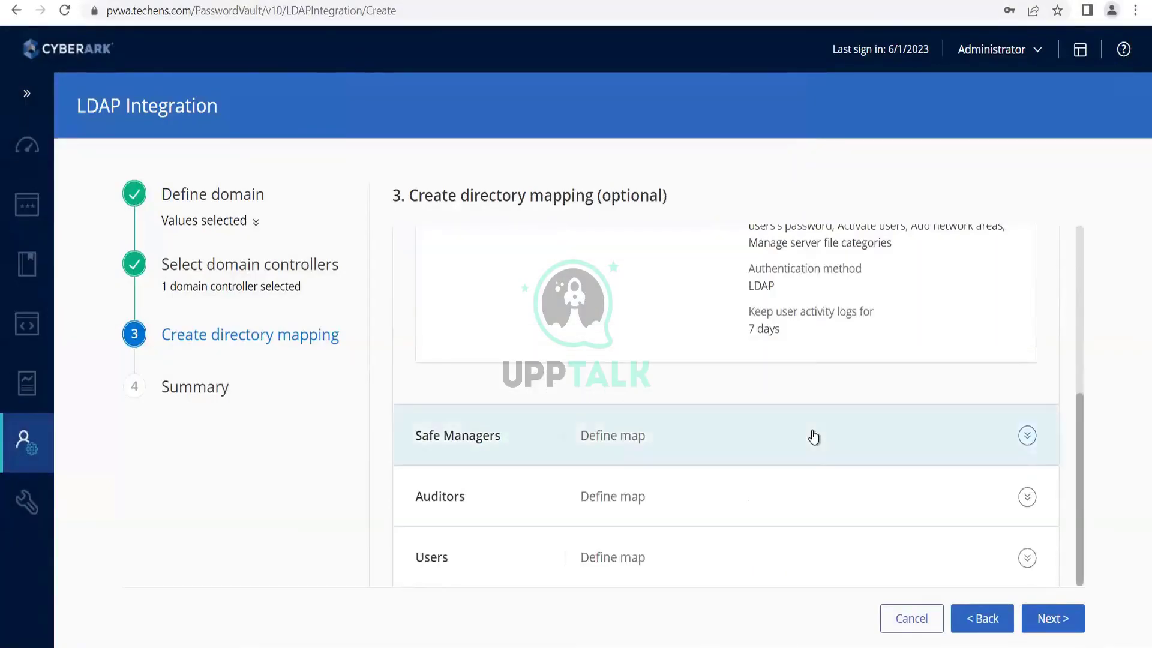
click(813, 437)
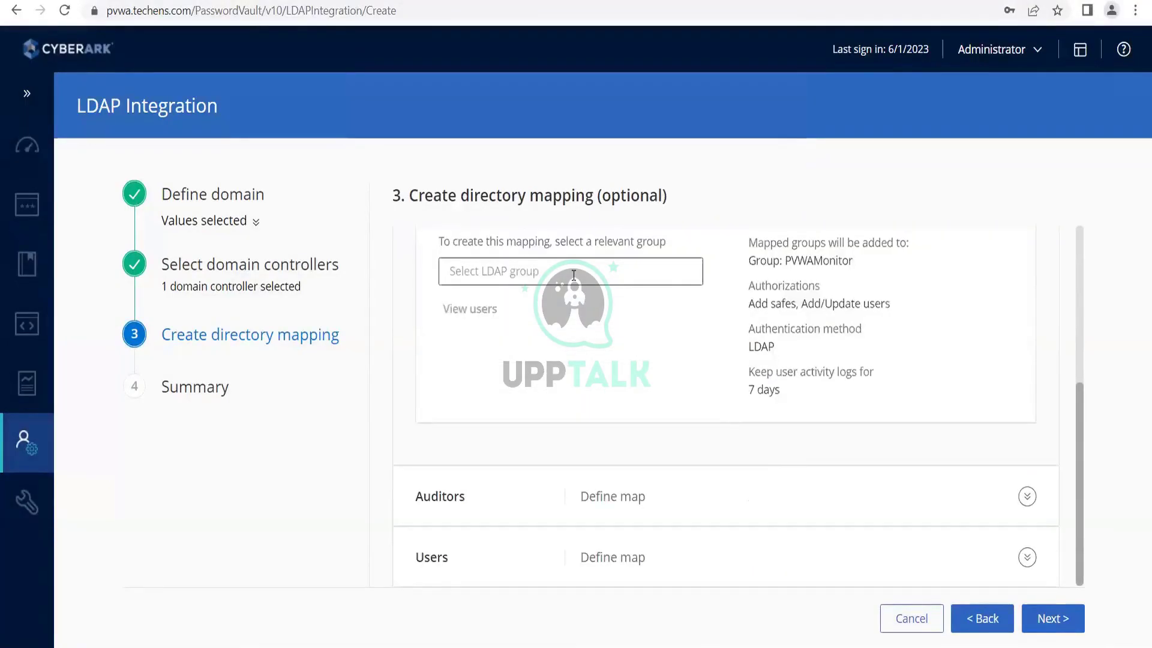
text(cy)
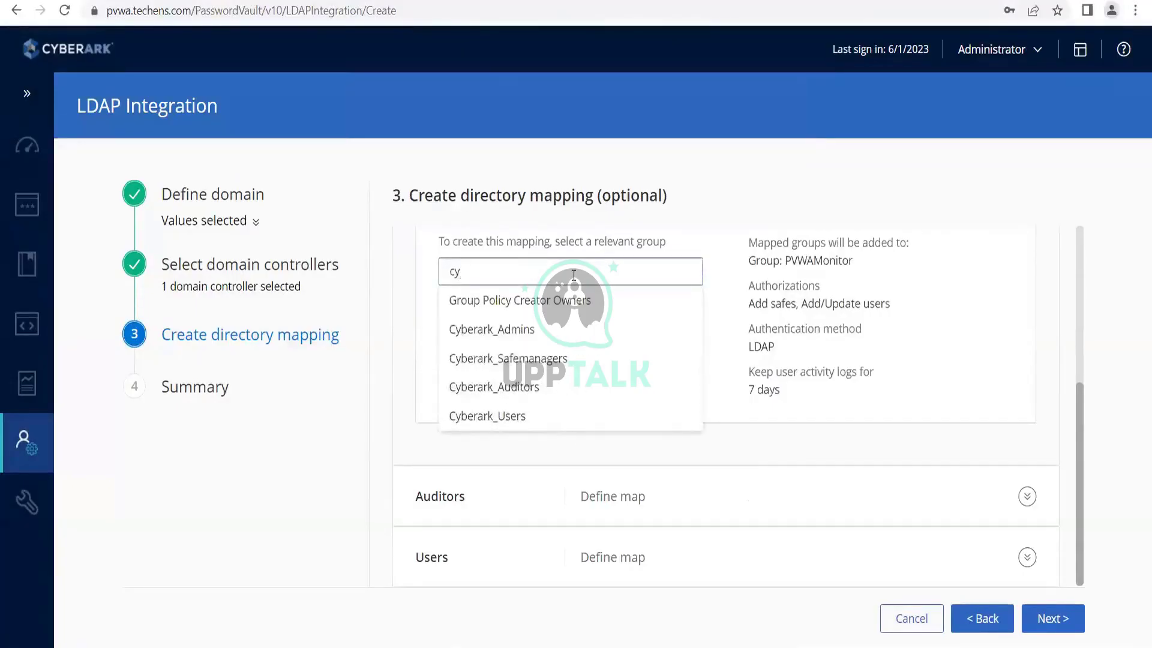
click(541, 360)
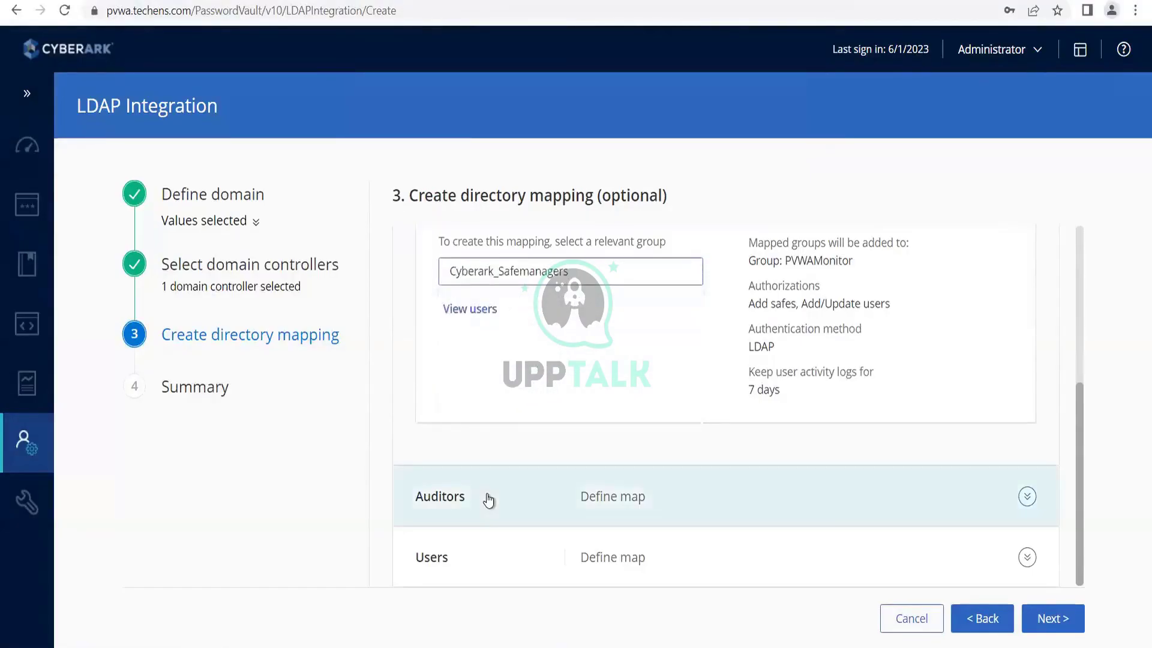
click(487, 498)
click(497, 332)
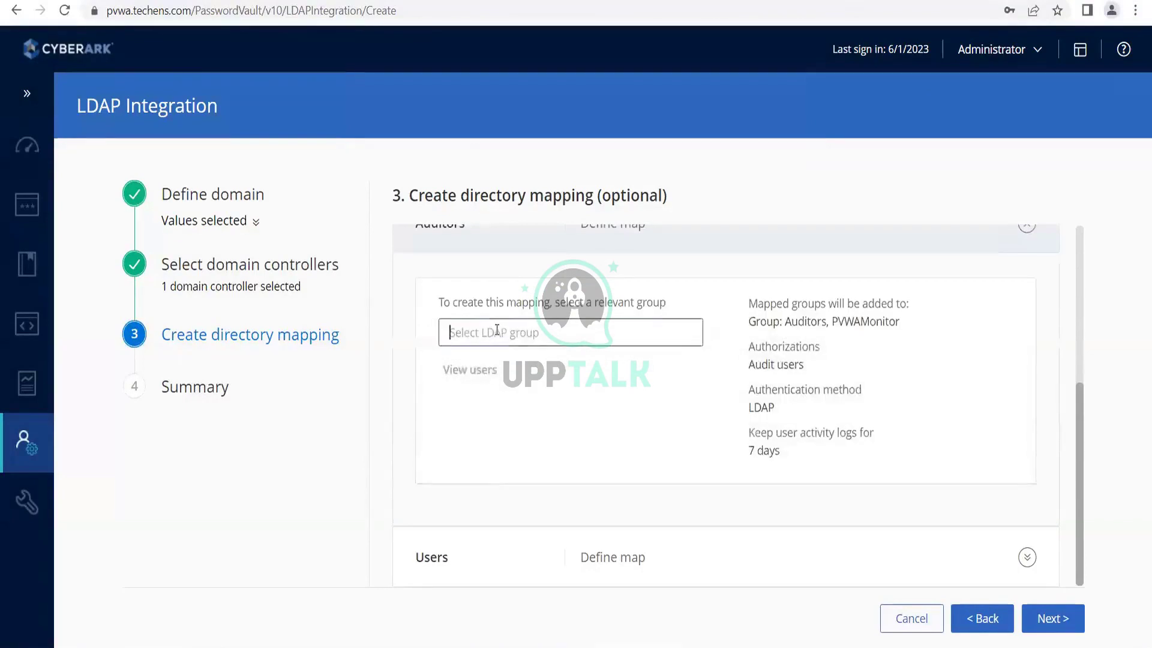
text(cyb)
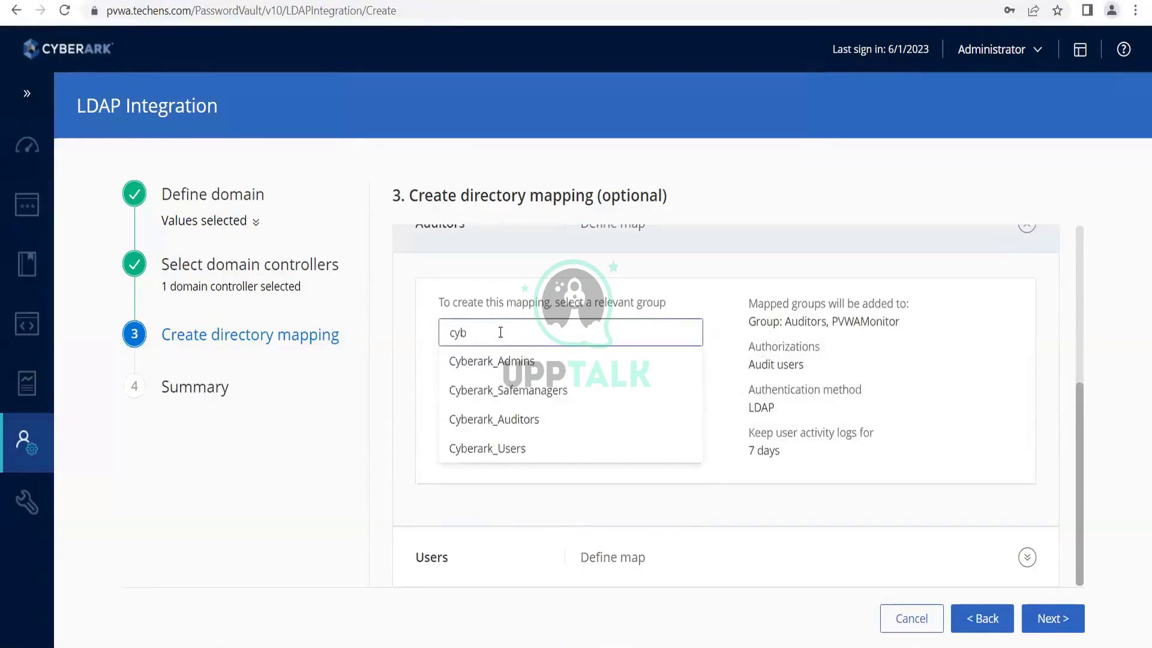
click(538, 419)
Map Users to Cyberark_Users and advance to the Summary step.
click(468, 558)
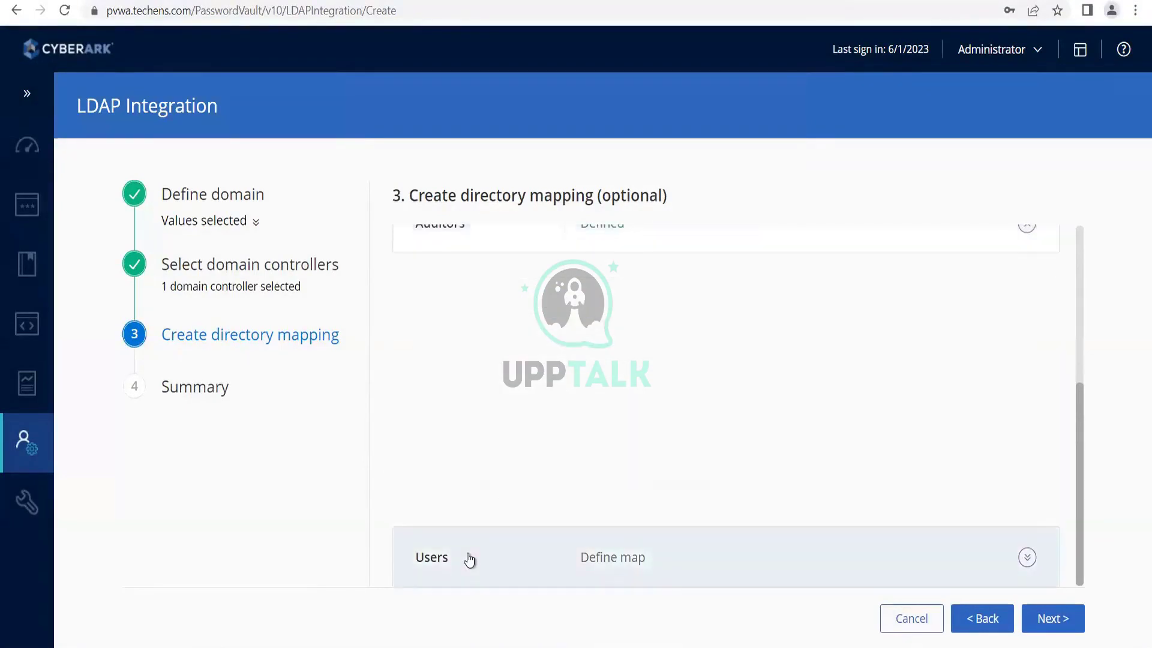
click(473, 441)
text(c)
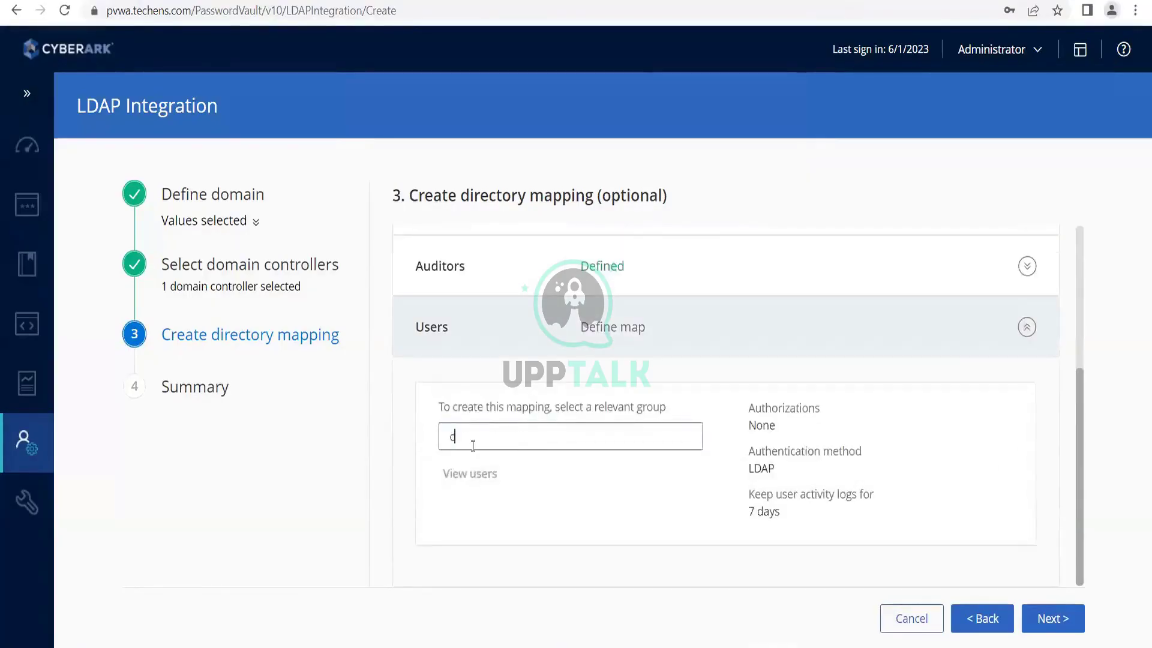
text(yb)
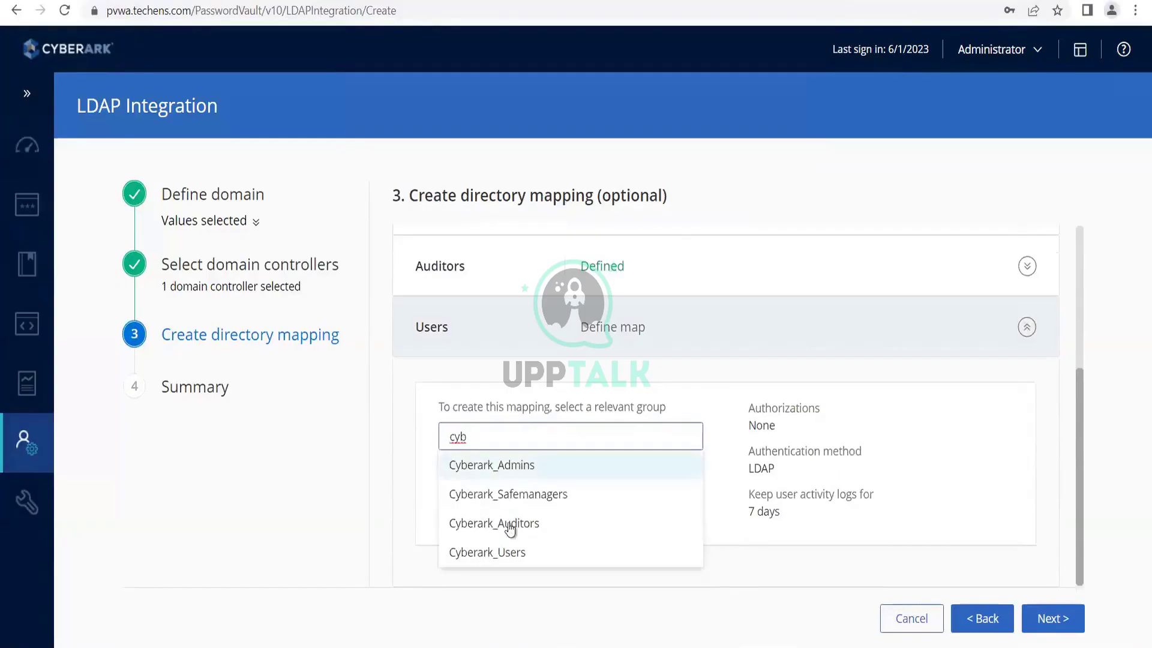
click(512, 551)
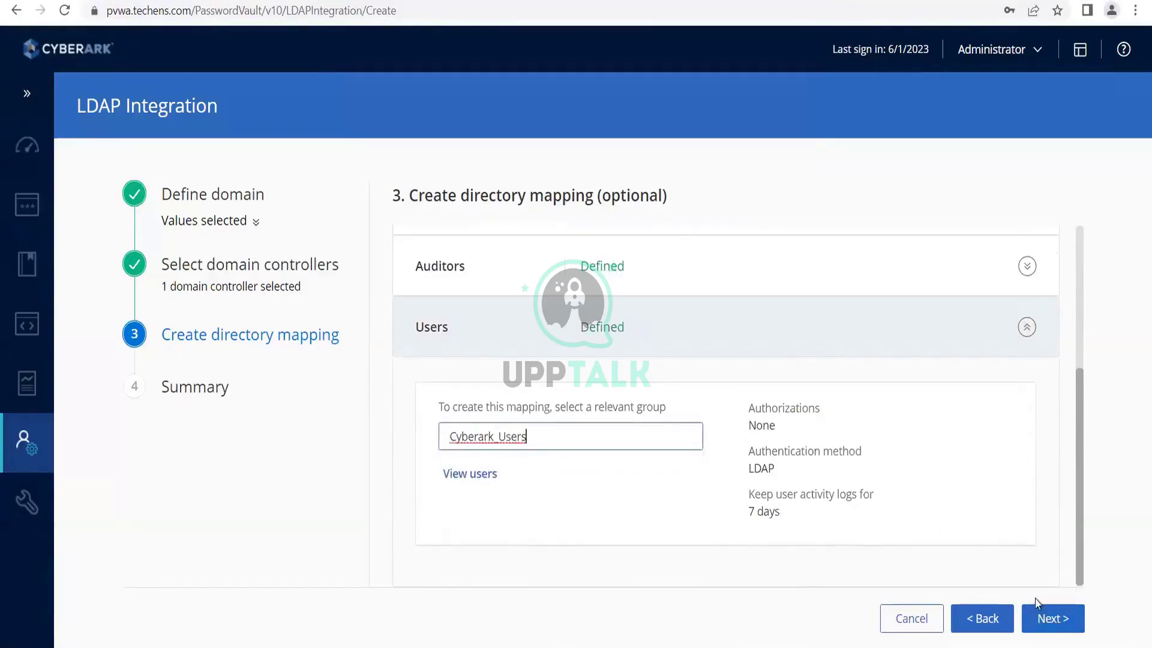
click(1042, 616)
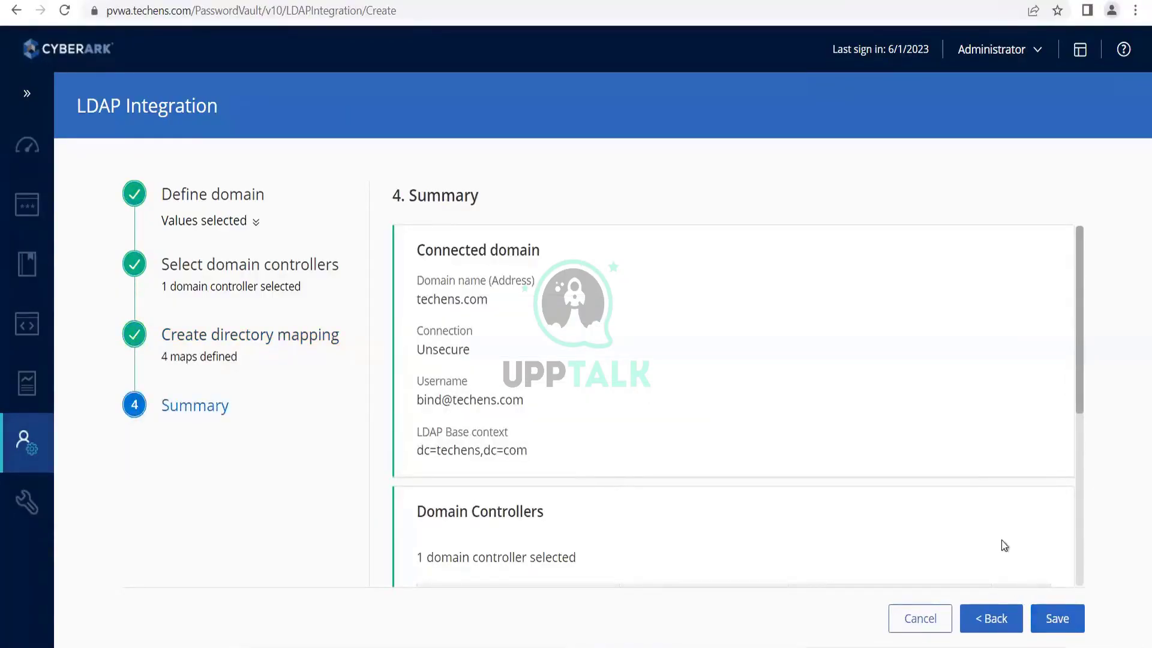
Save the techens.com LDAP integration with its 4 mappings and open the Policies page.
scroll(960, 503, down, 5)
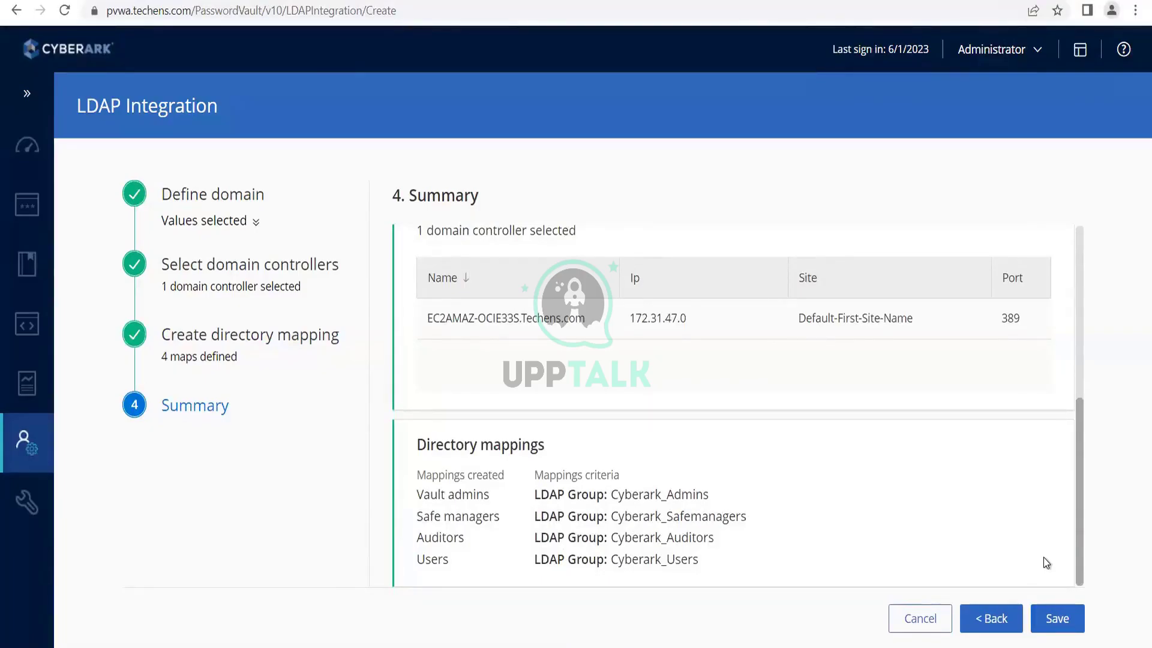
click(1066, 612)
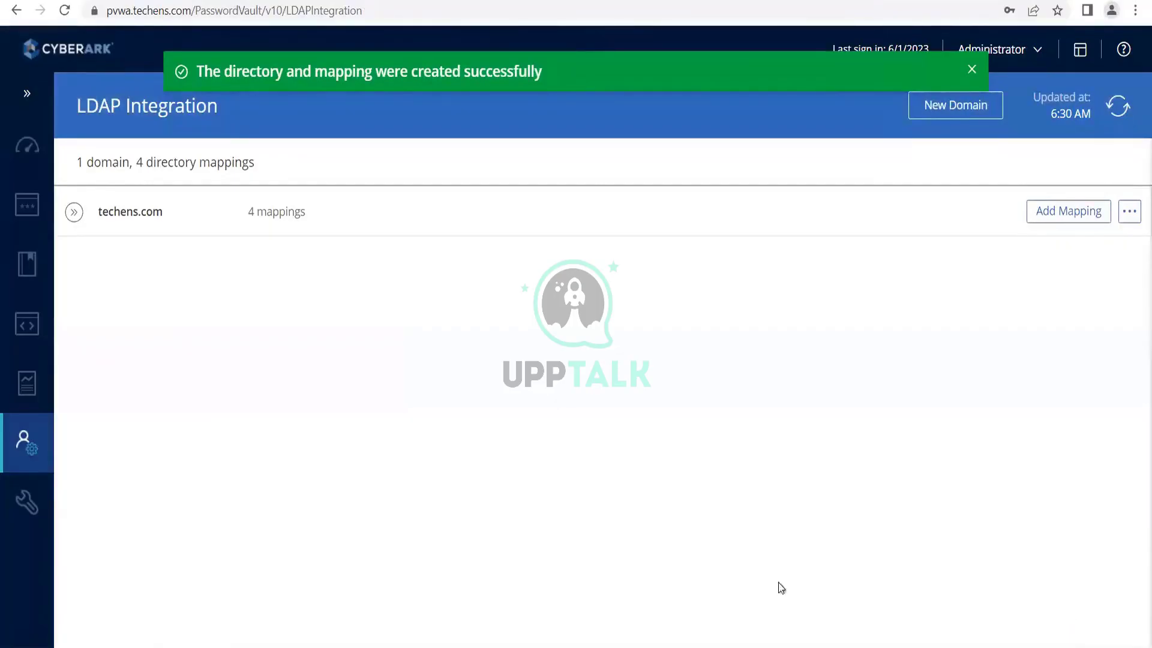
click(27, 272)
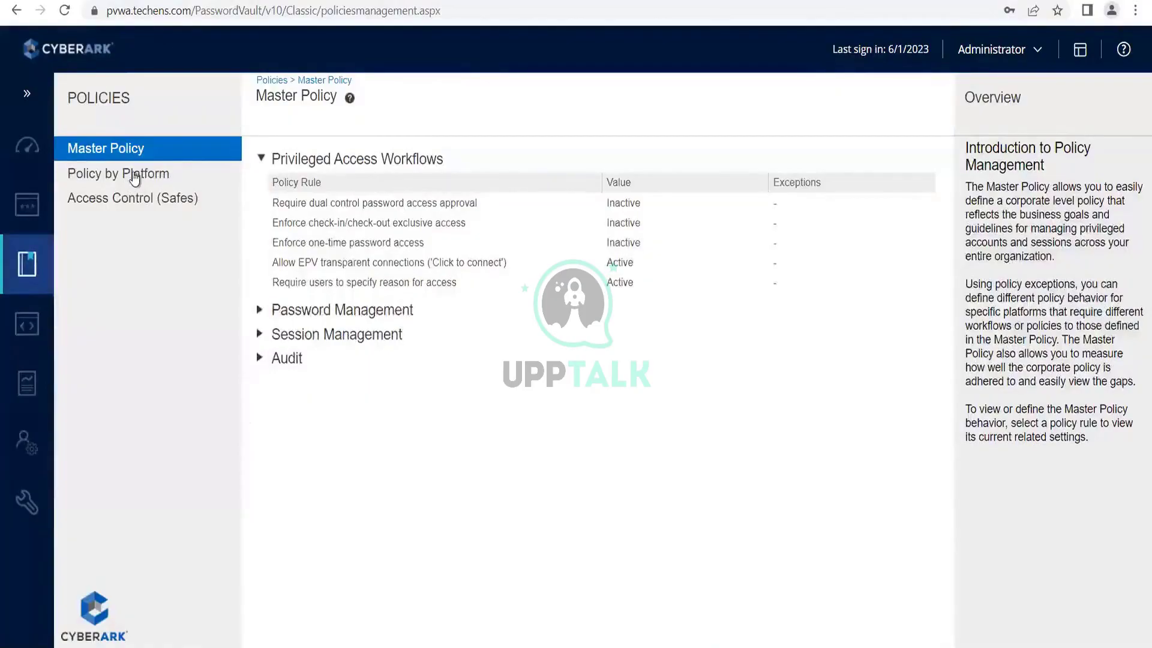
Open the Win_fin_p_90 safe from the Safes list and show its members, only PasswordManager.
click(150, 200)
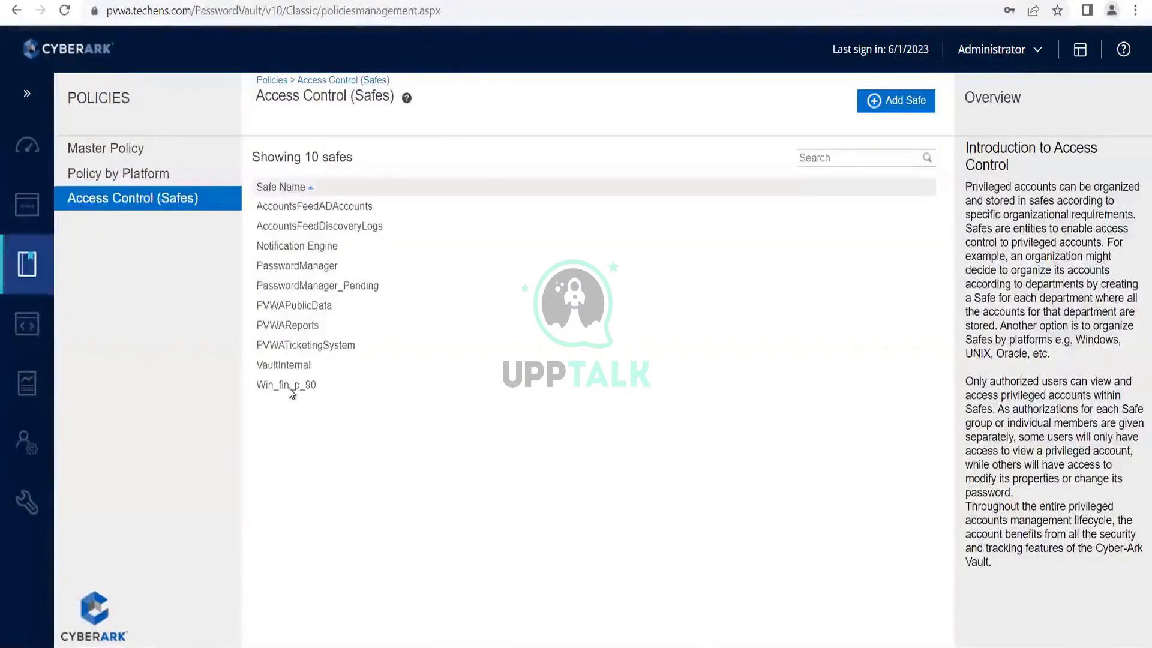
click(287, 384)
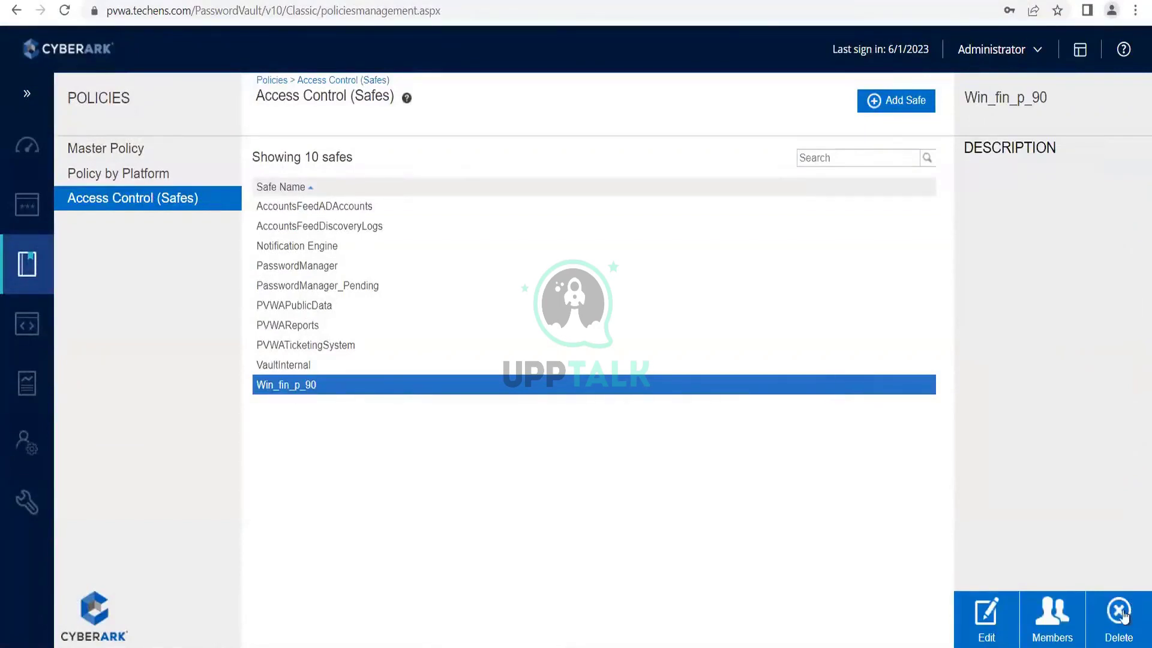
click(1039, 624)
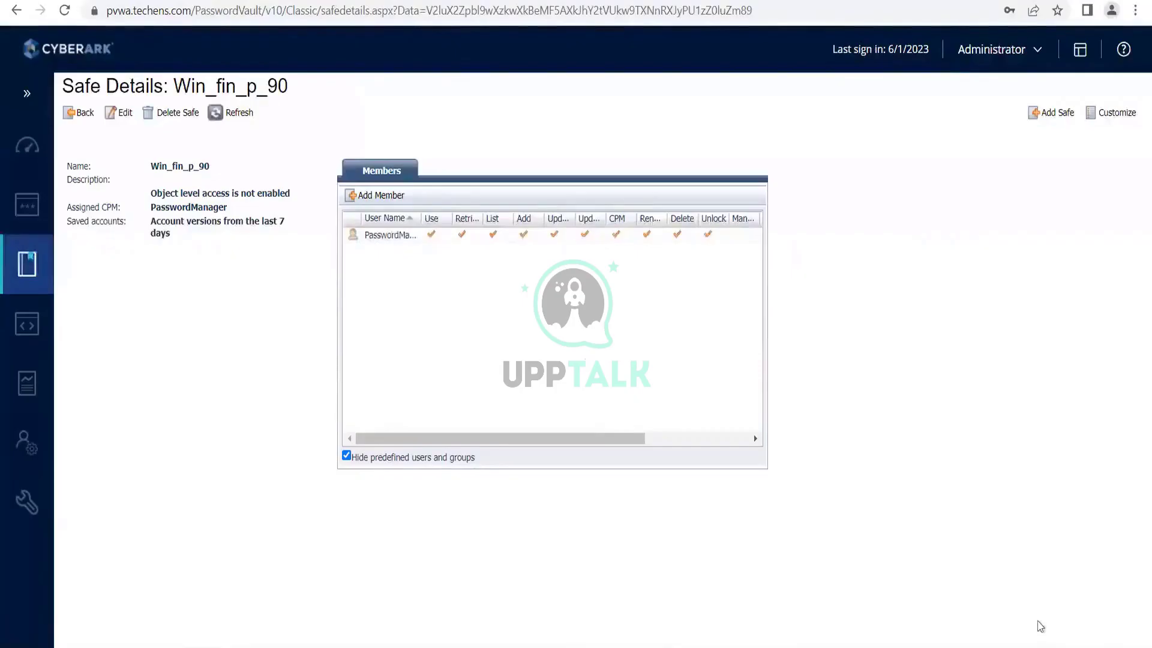
Start adding a member to Win_fin_p_90 with Search In set to techens.com.
click(383, 194)
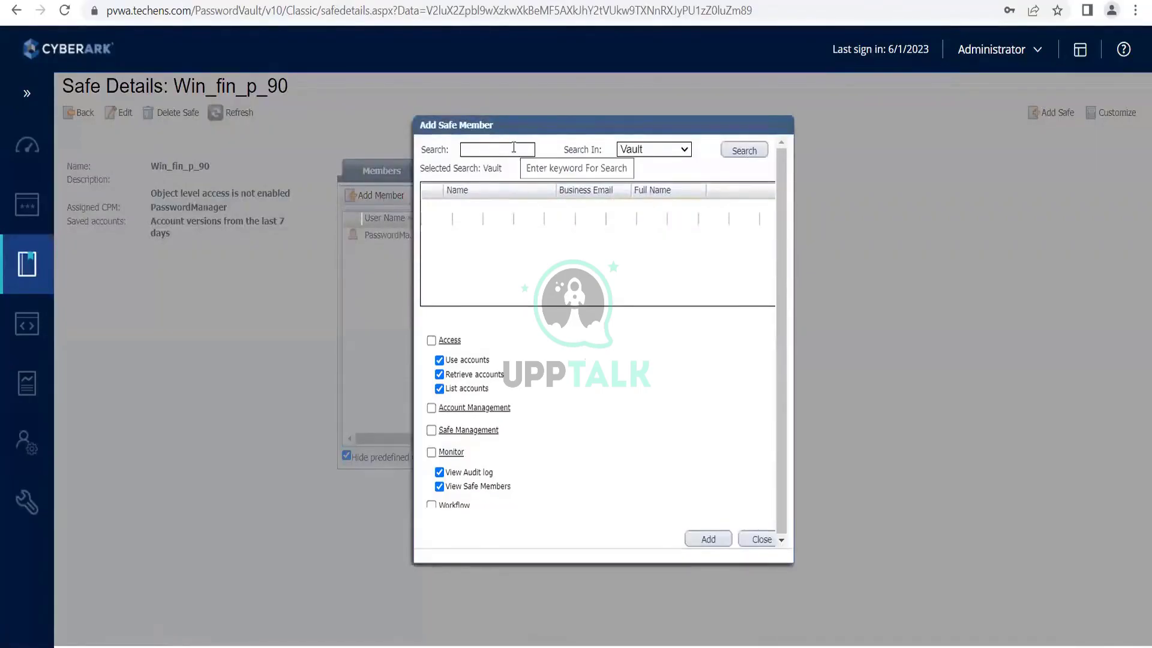
click(687, 151)
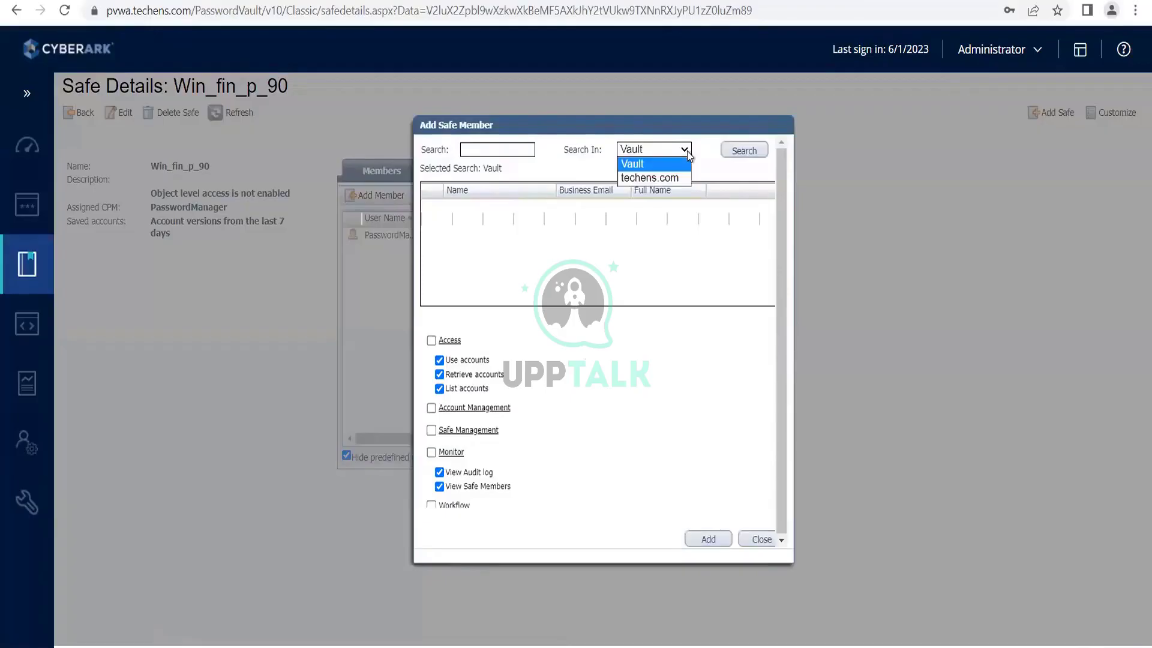
click(669, 178)
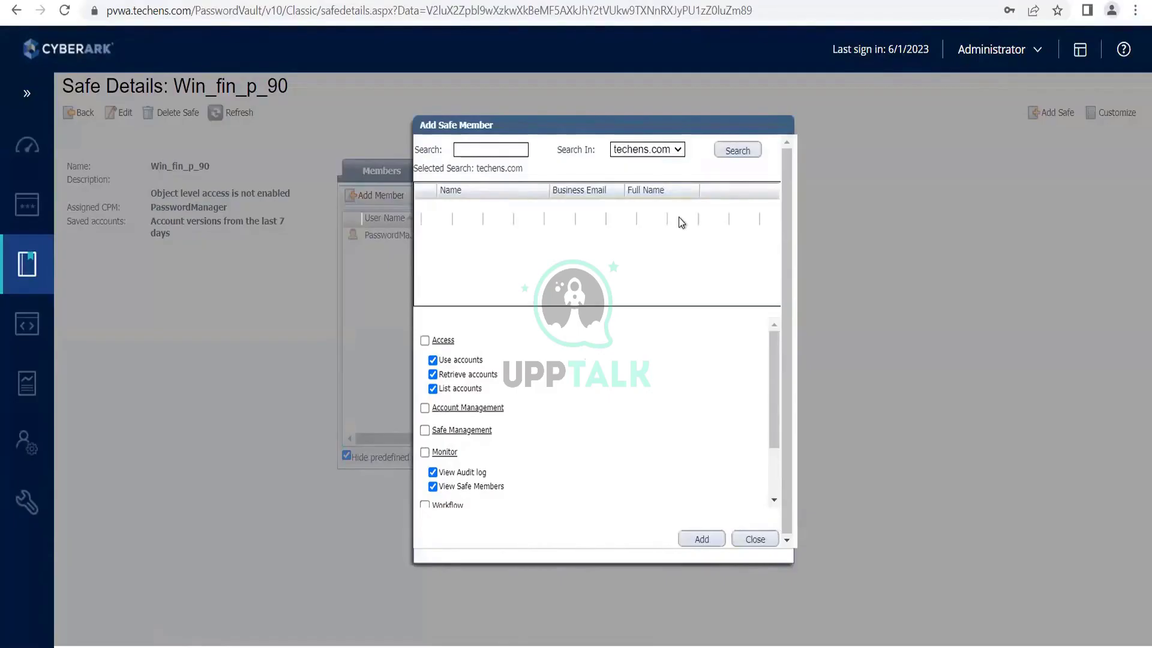
Run an empty search of techens.com and browse the groups it returns.
click(744, 150)
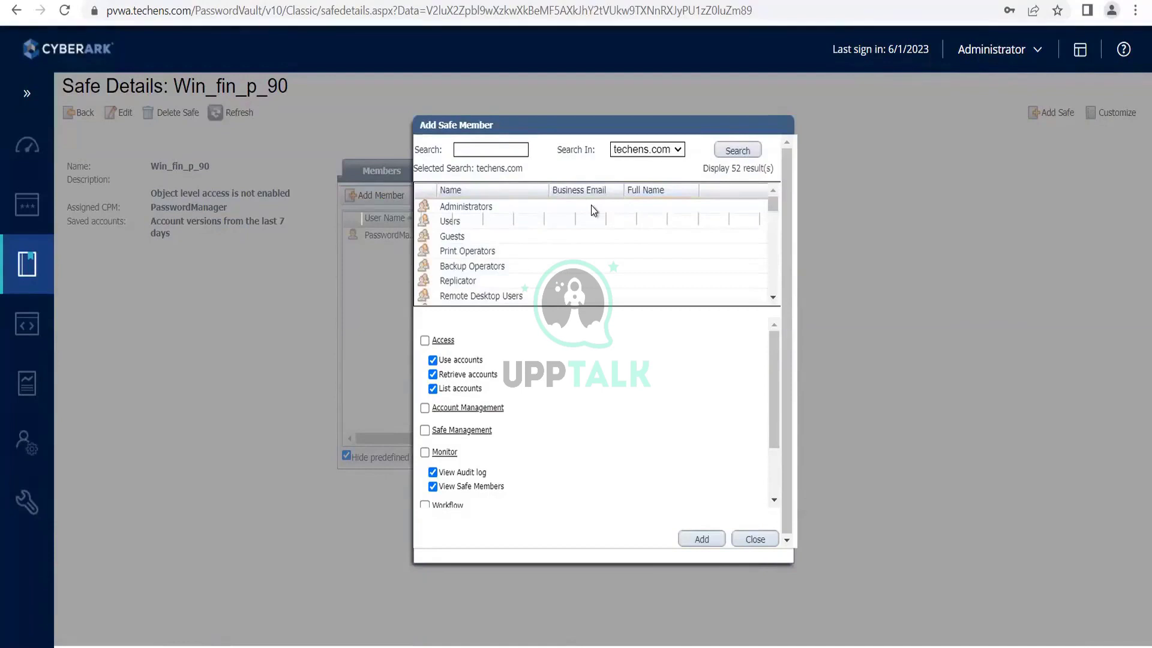
scroll(602, 234, down, 1)
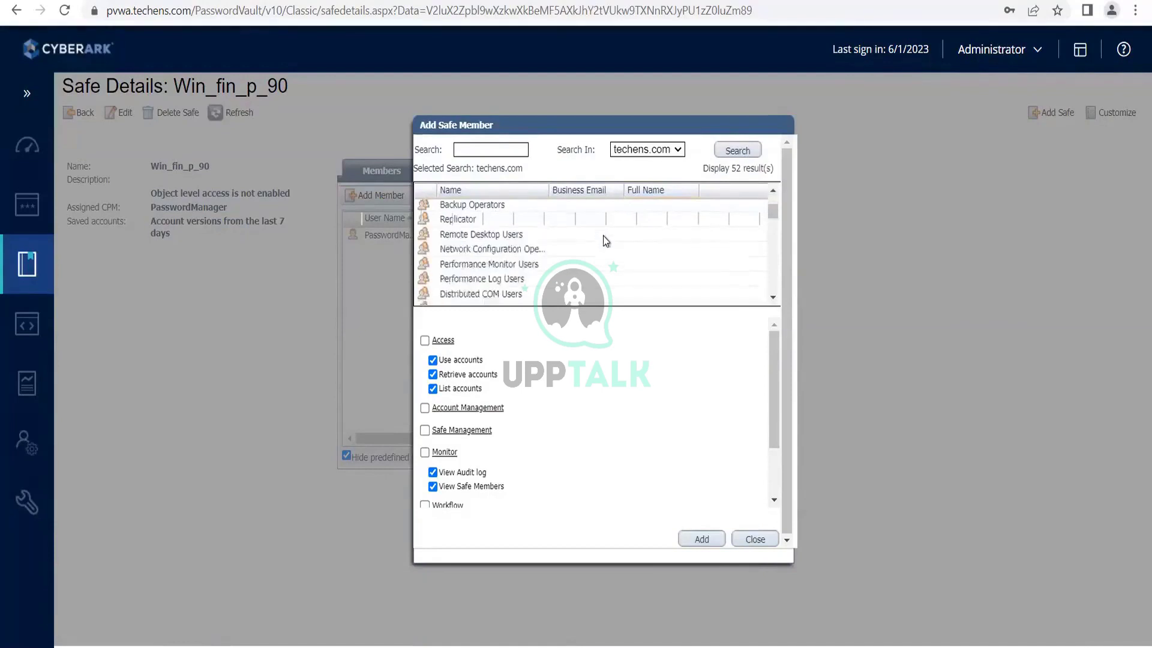
scroll(606, 241, down, 4)
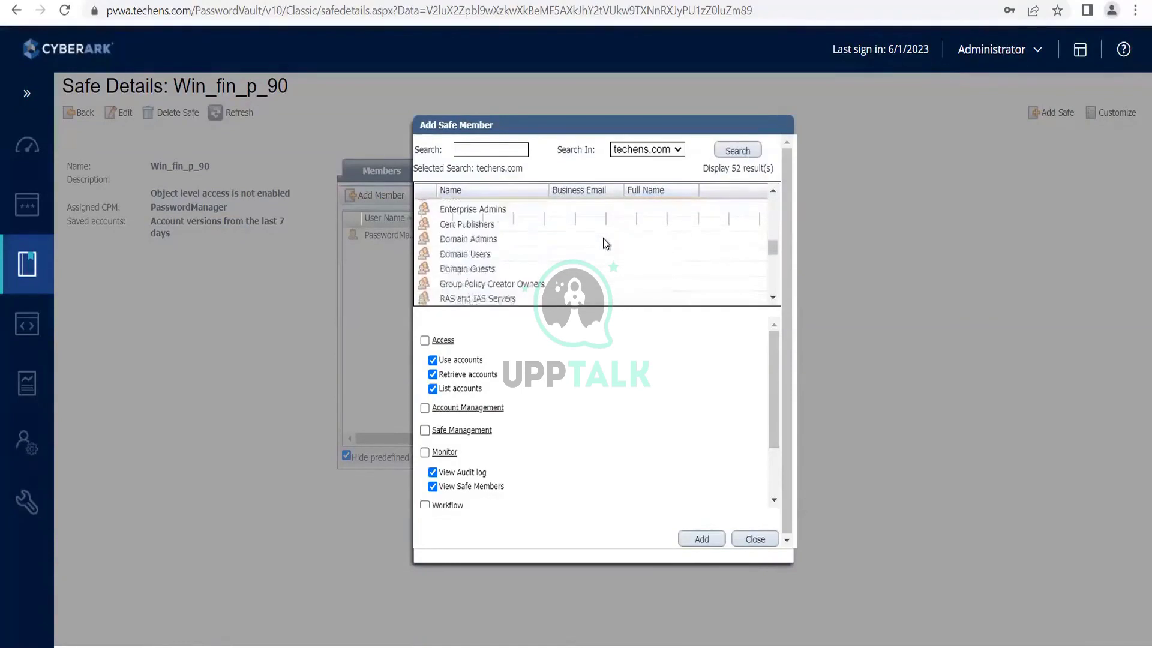
scroll(604, 239, down, 4)
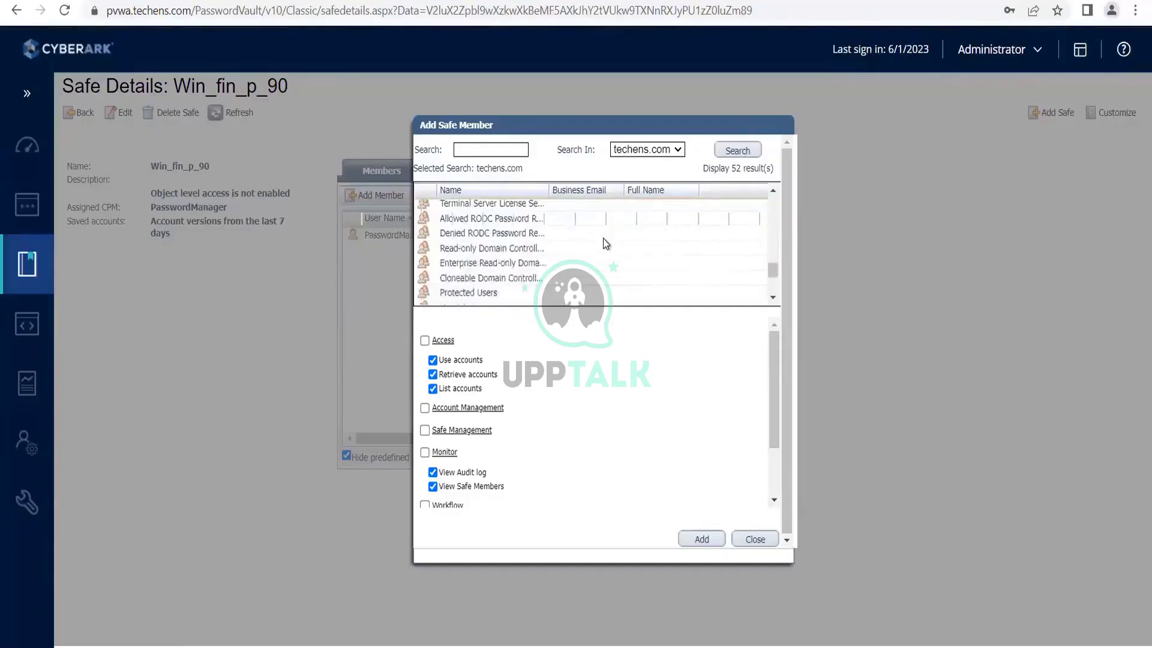
scroll(603, 239, up, 6)
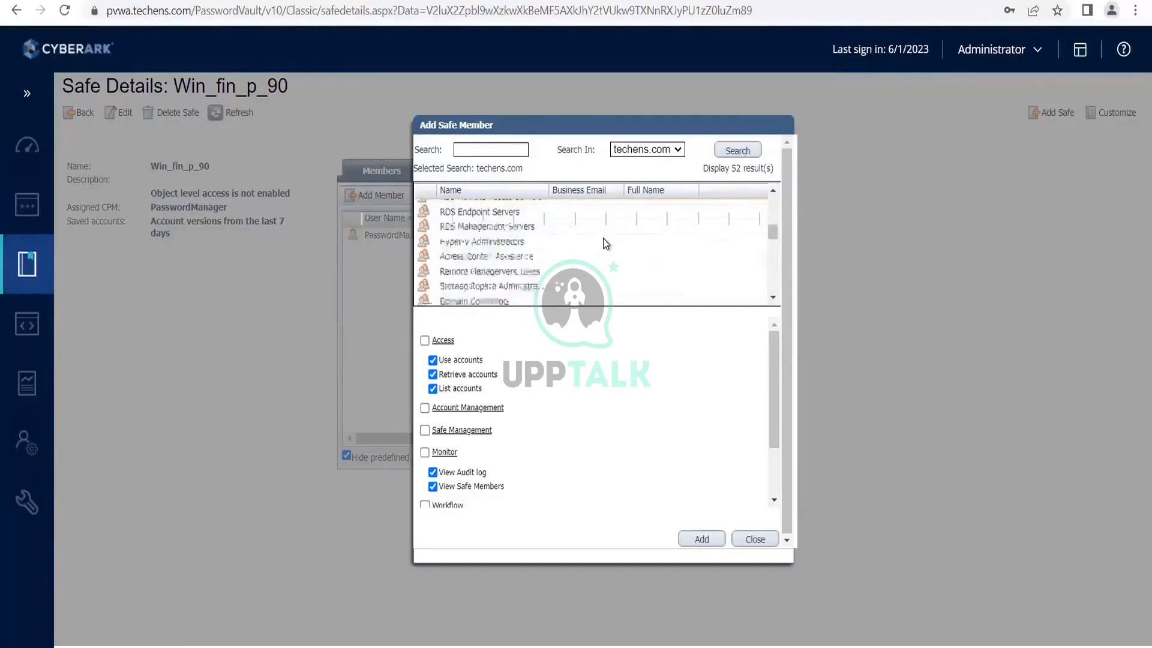
scroll(603, 238, up, 5)
scroll(603, 238, down, 10)
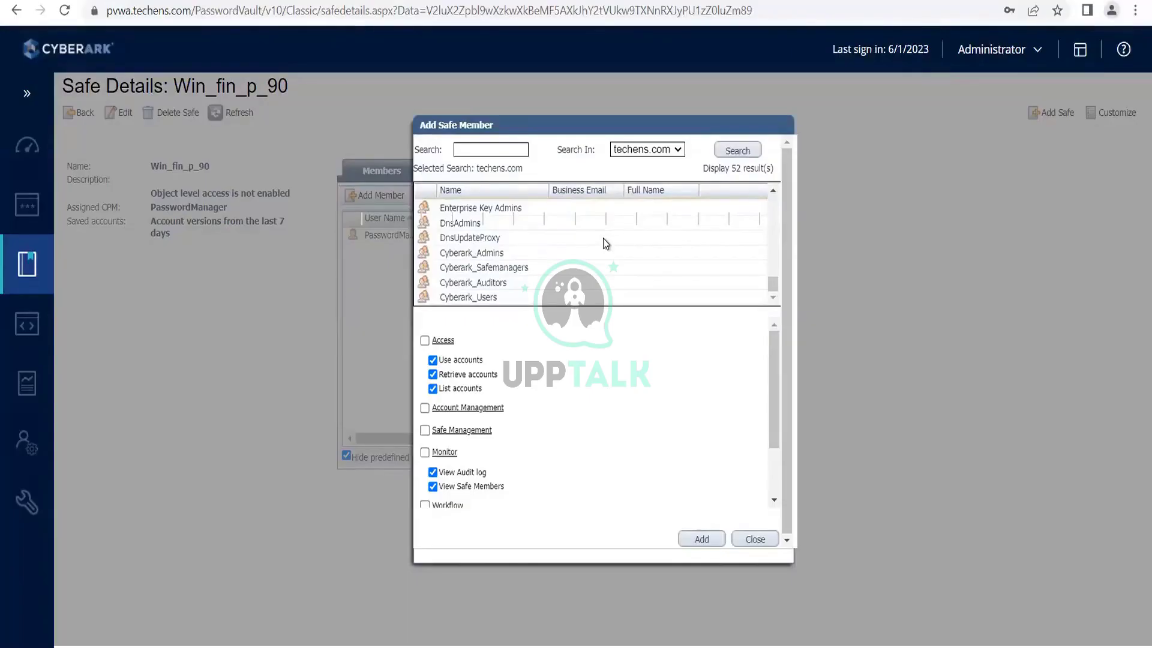
scroll(603, 239, up, 2)
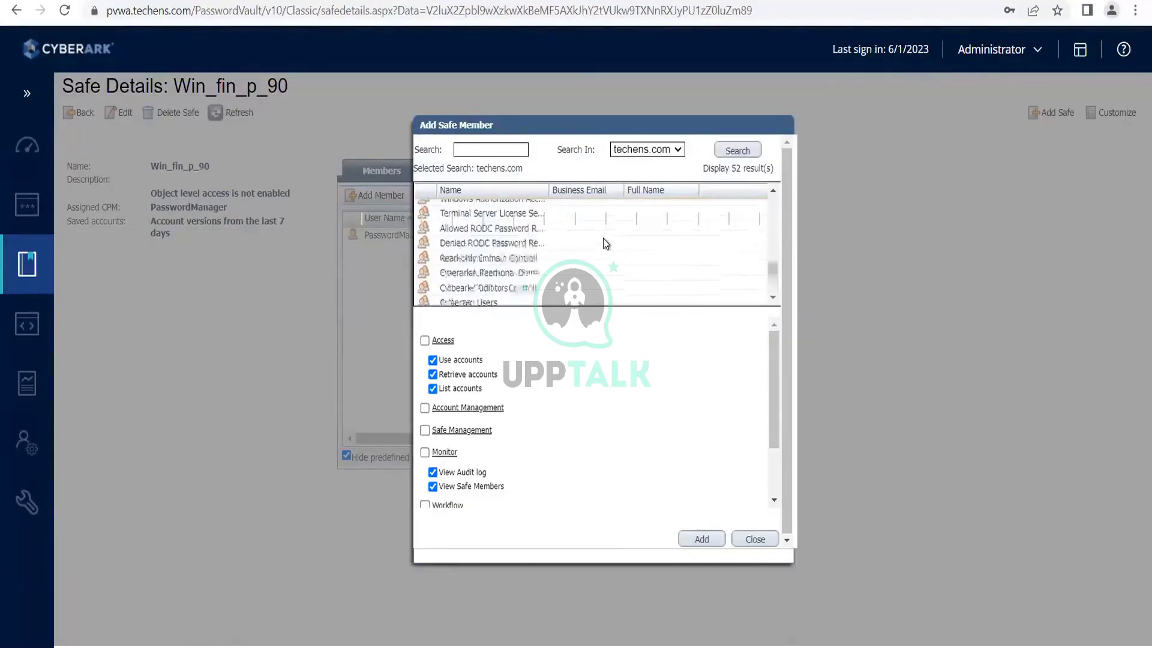
scroll(603, 239, up, 8)
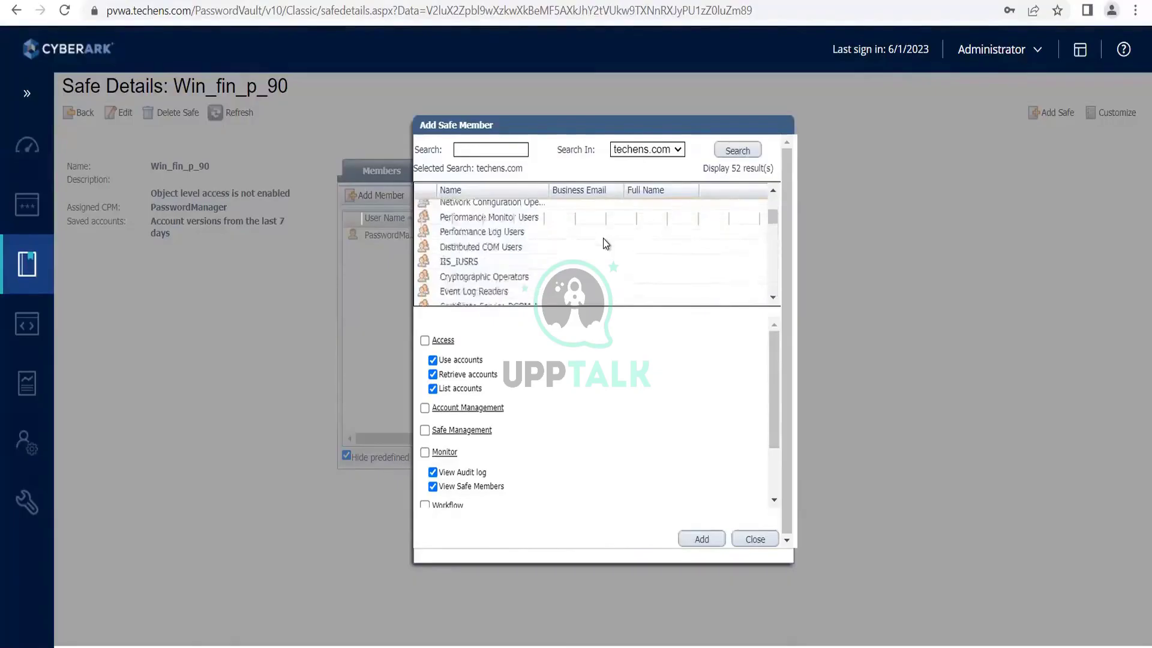
scroll(603, 239, up, 3)
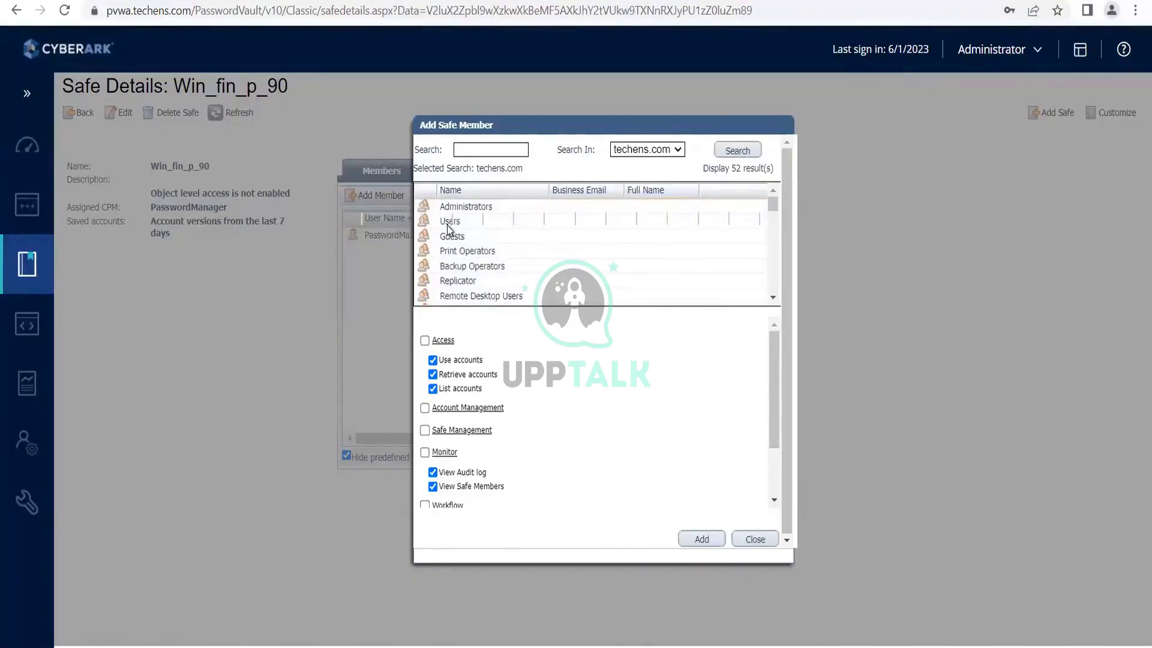
scroll(478, 249, down, 3)
scroll(478, 250, down, 6)
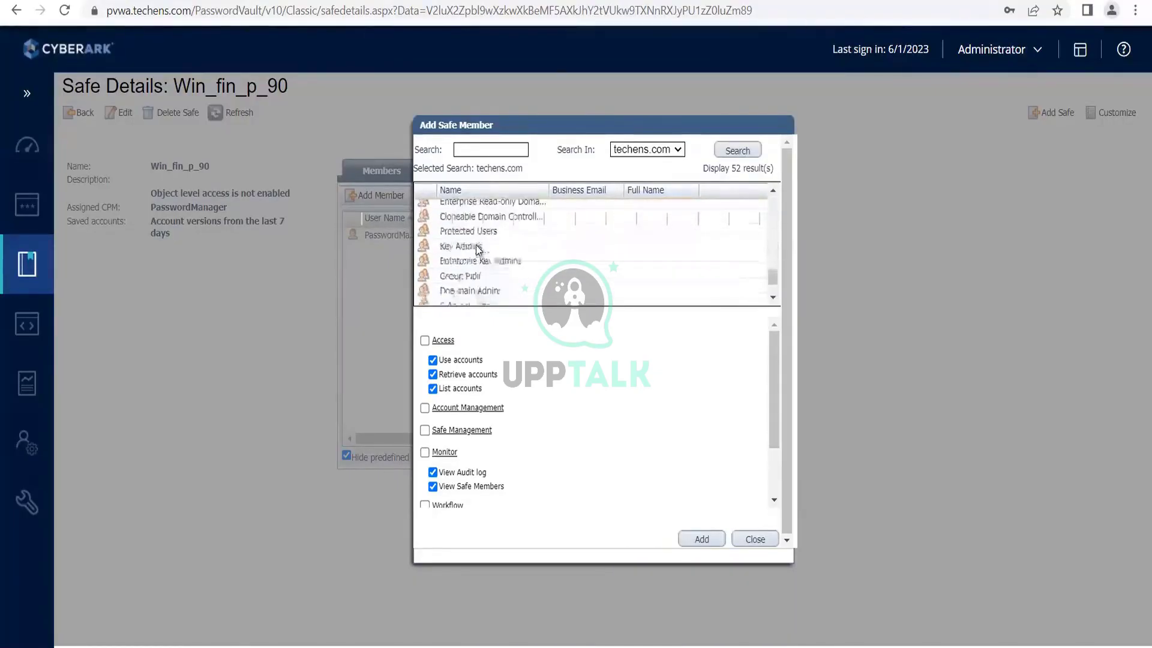
scroll(536, 292, up, 10)
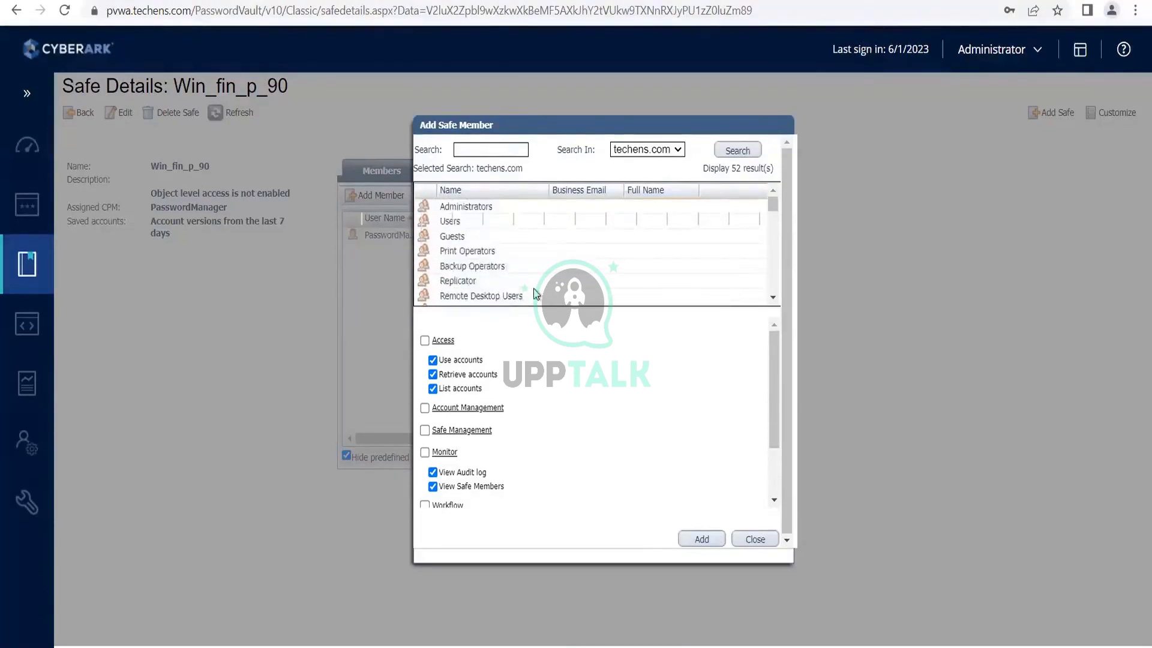
Search techens.com for 'psm', then trim the last character of the search term.
click(486, 149)
text(psm)
key(Return)
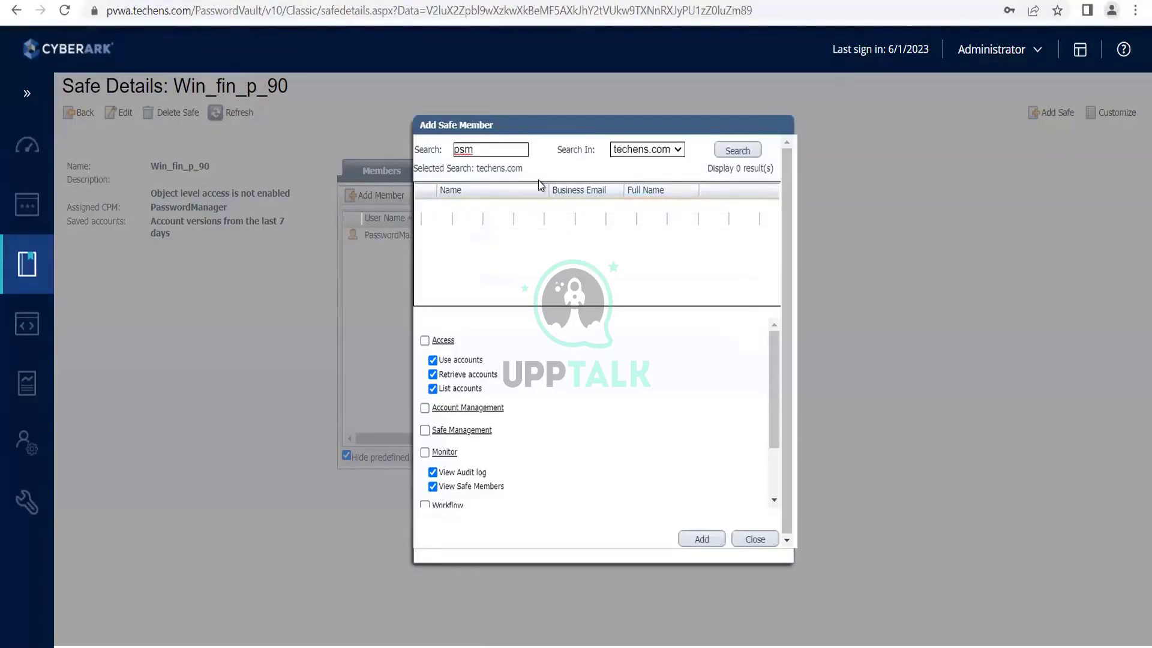
key(BackSpace)
key(BackSpace)
key(BackSpace)
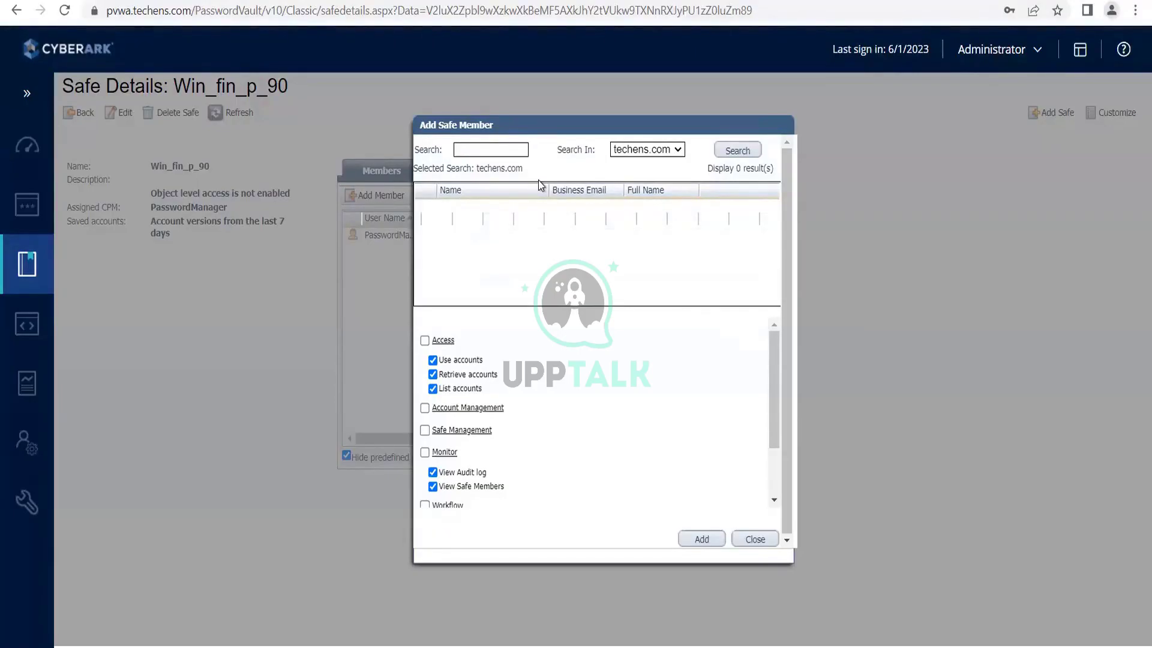